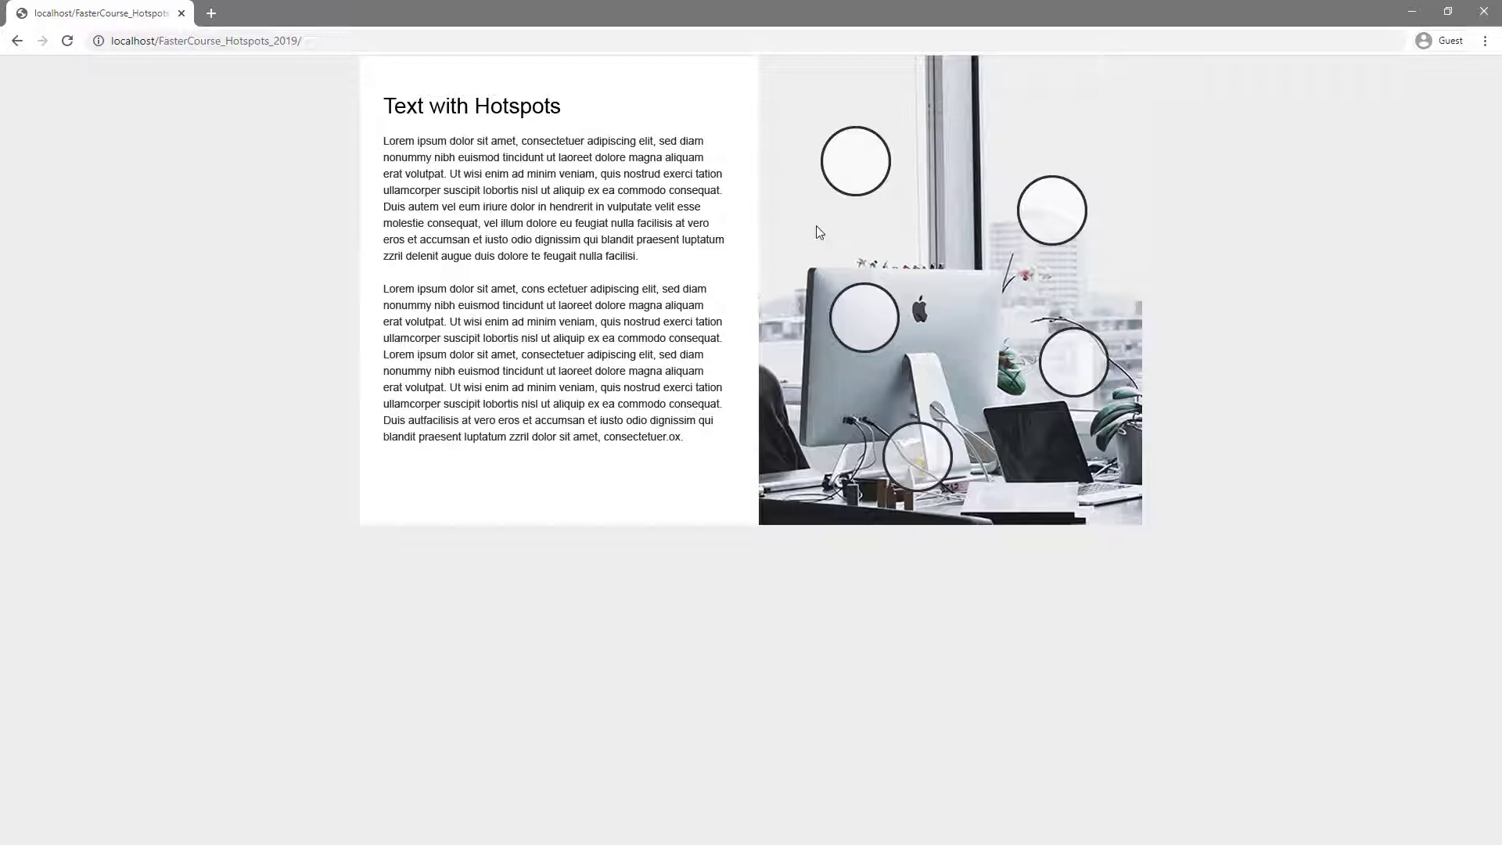
# Open and close pop-ups Hotspot Nr.1 through Nr.5 in the Chrome preview, checking every circle.
pyautogui.click(856, 160)
pyautogui.click(729, 98)
pyautogui.click(1046, 209)
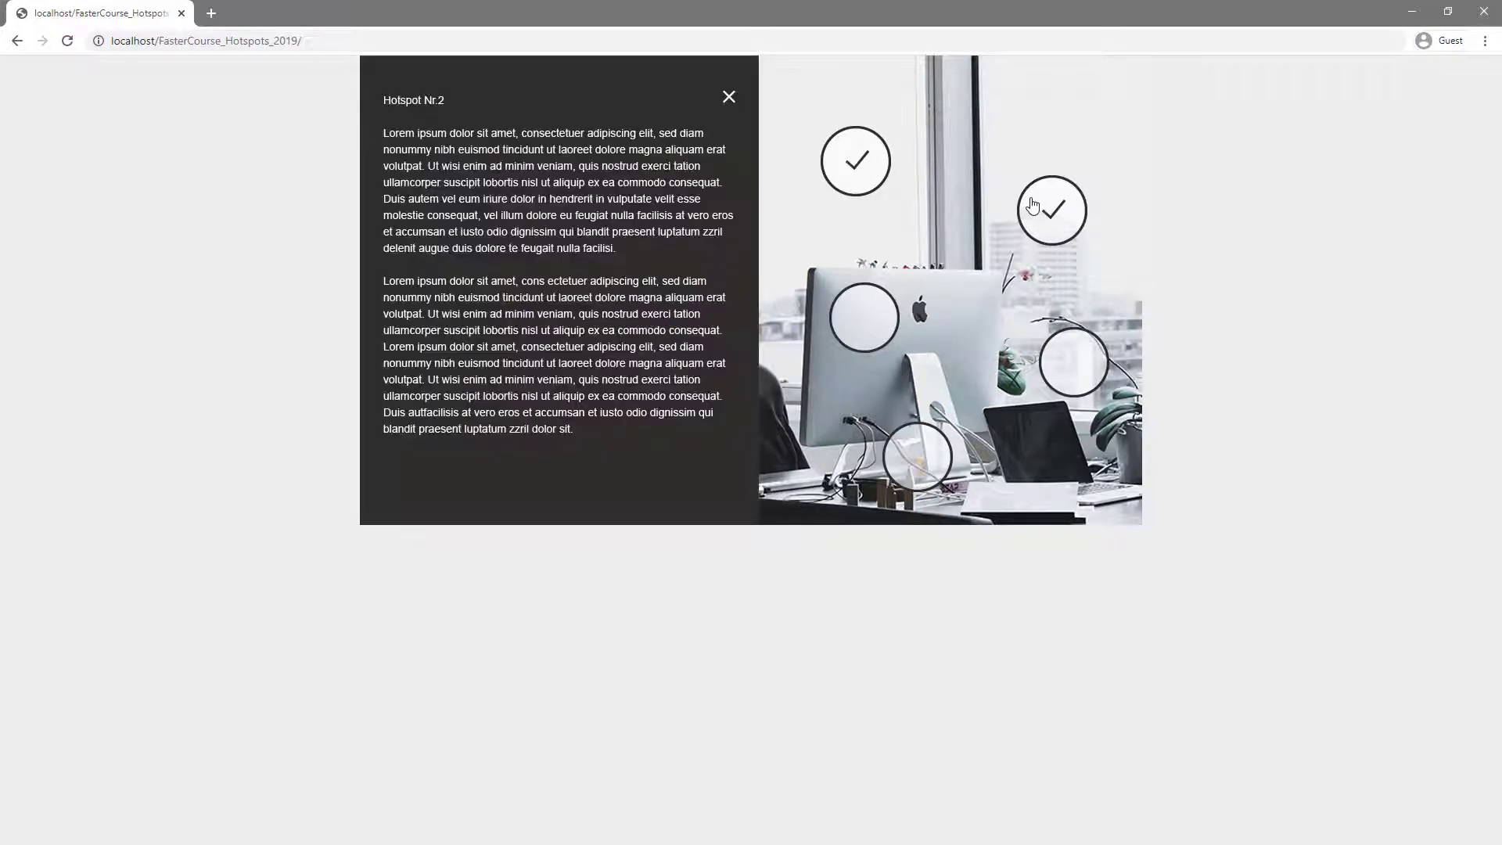
pyautogui.click(730, 99)
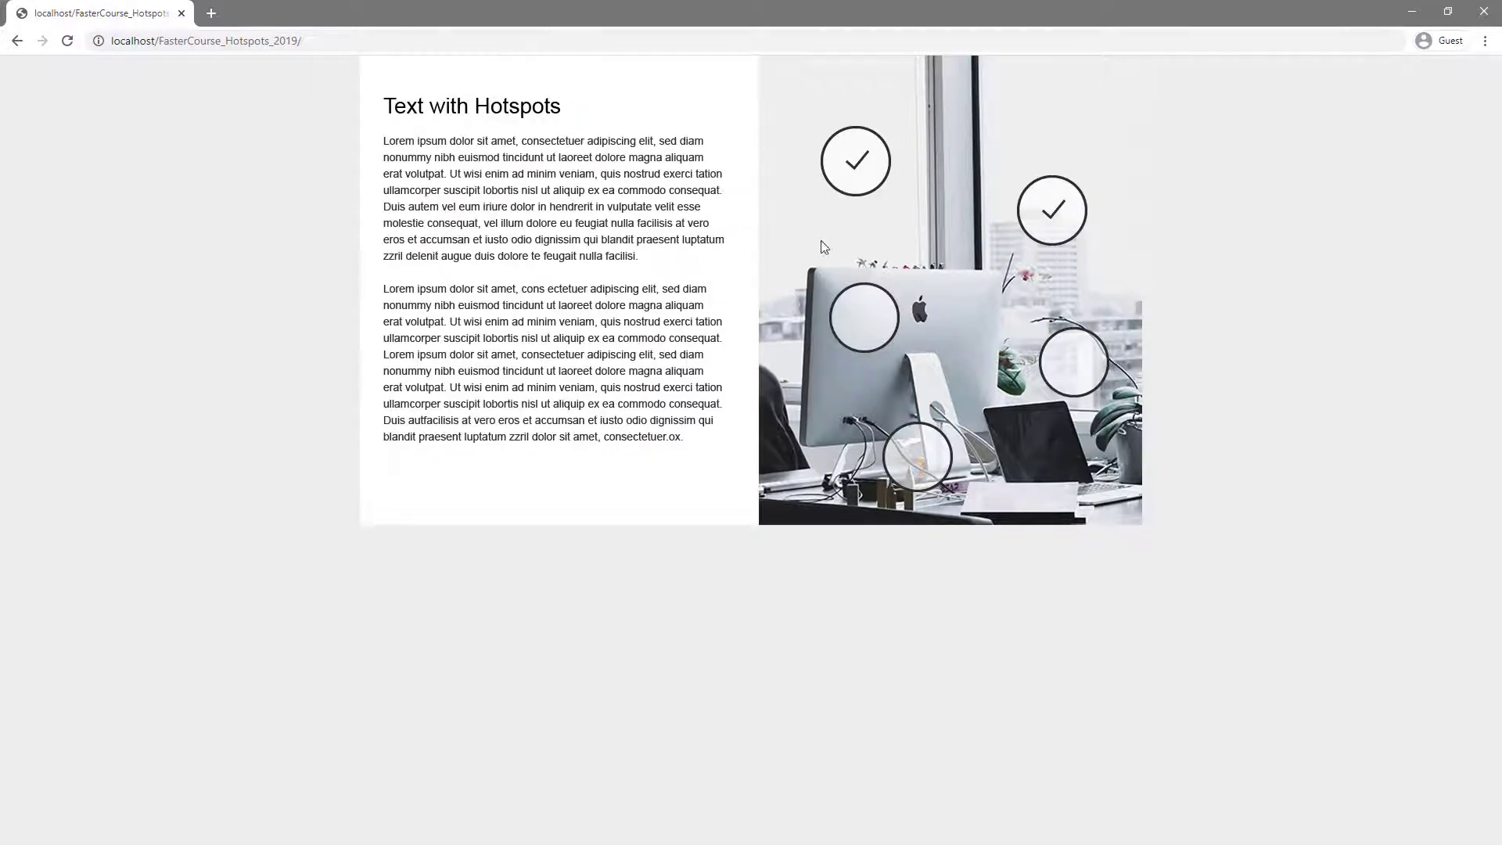
pyautogui.click(851, 314)
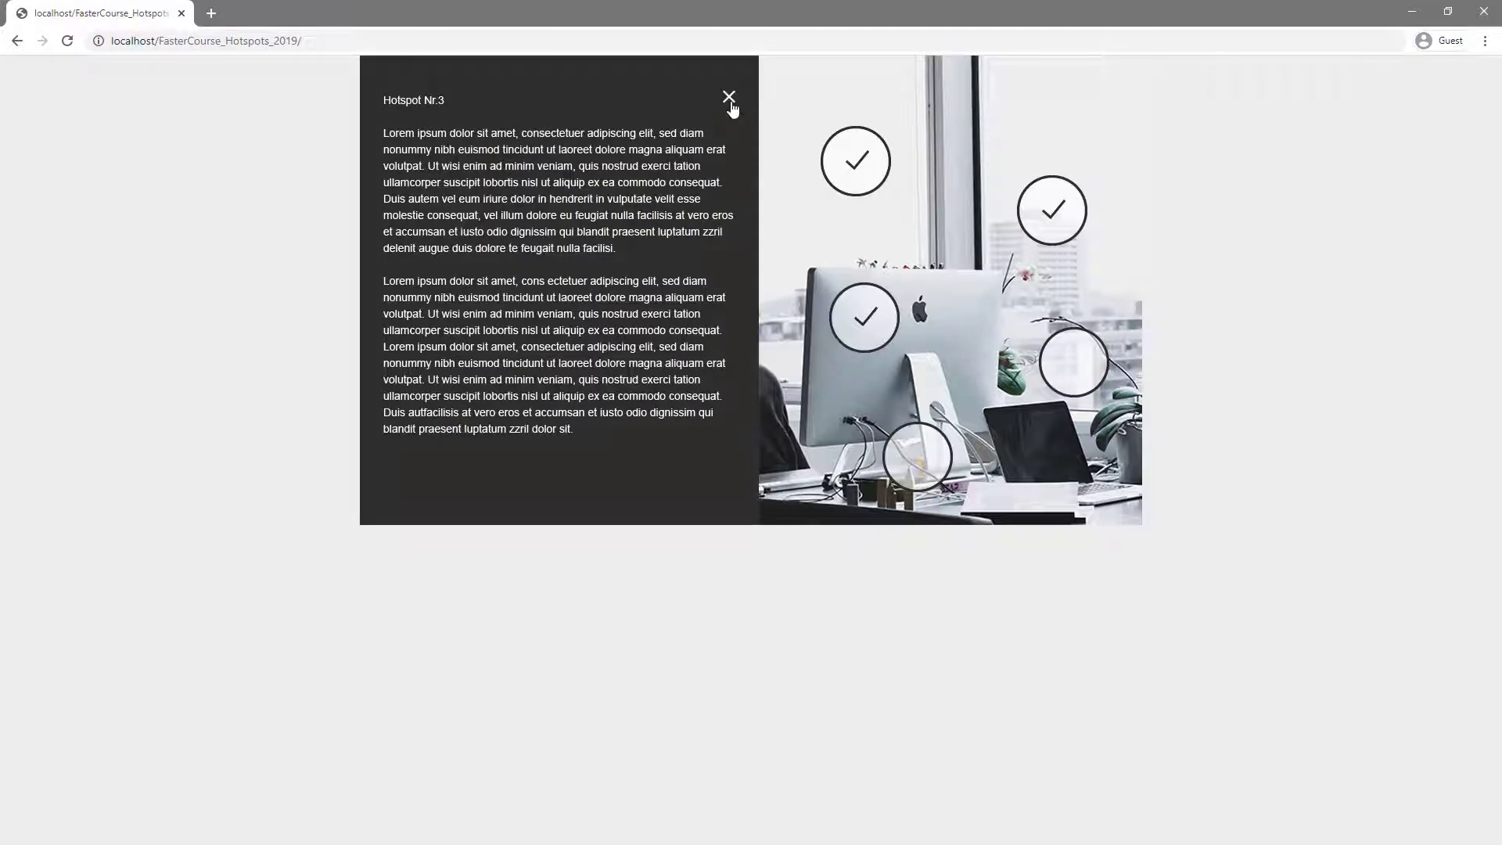
pyautogui.click(728, 100)
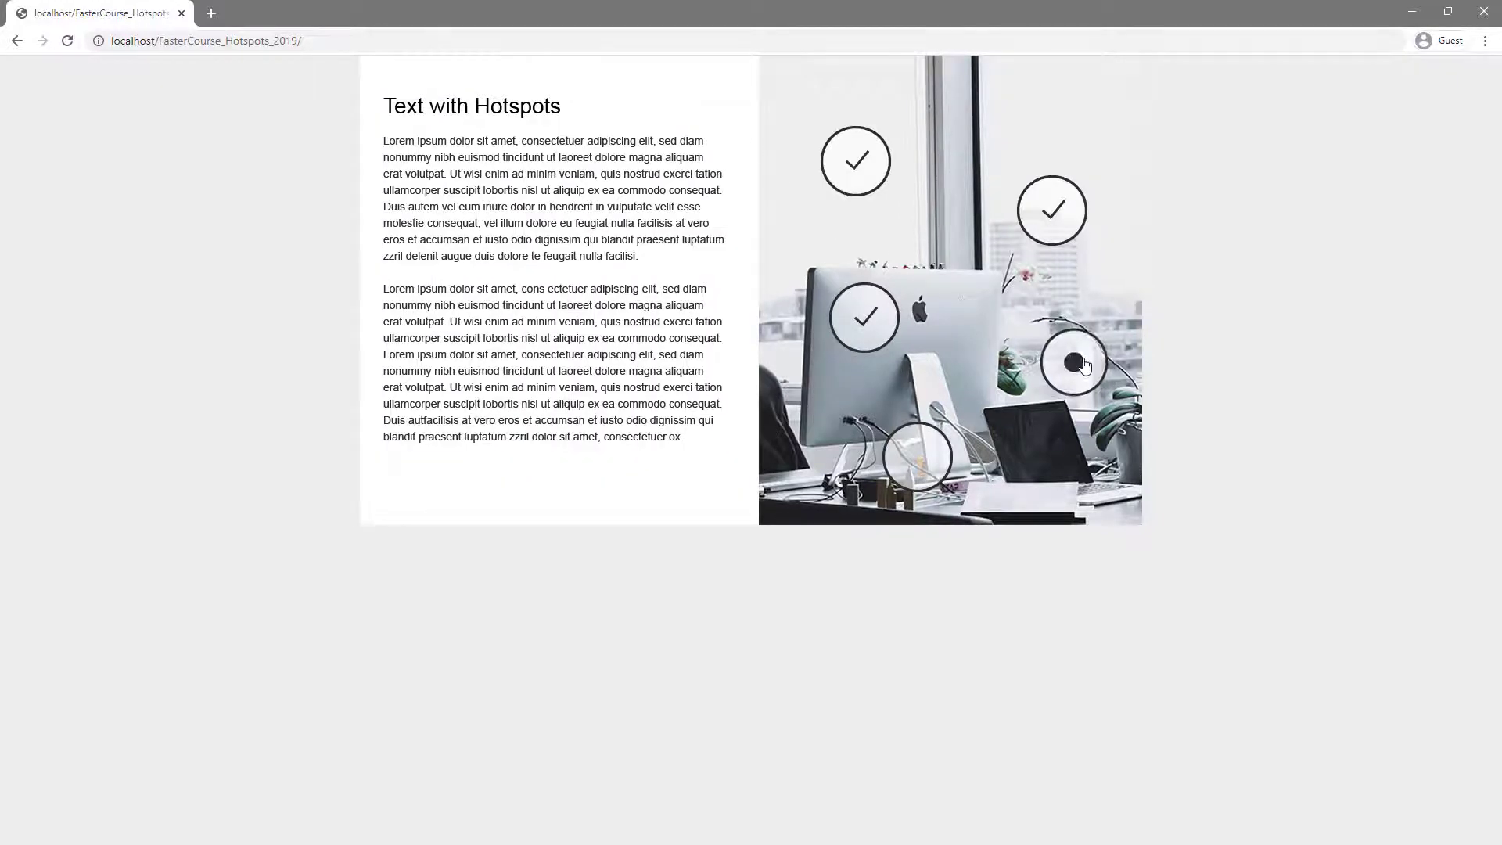
pyautogui.click(1071, 360)
pyautogui.click(729, 101)
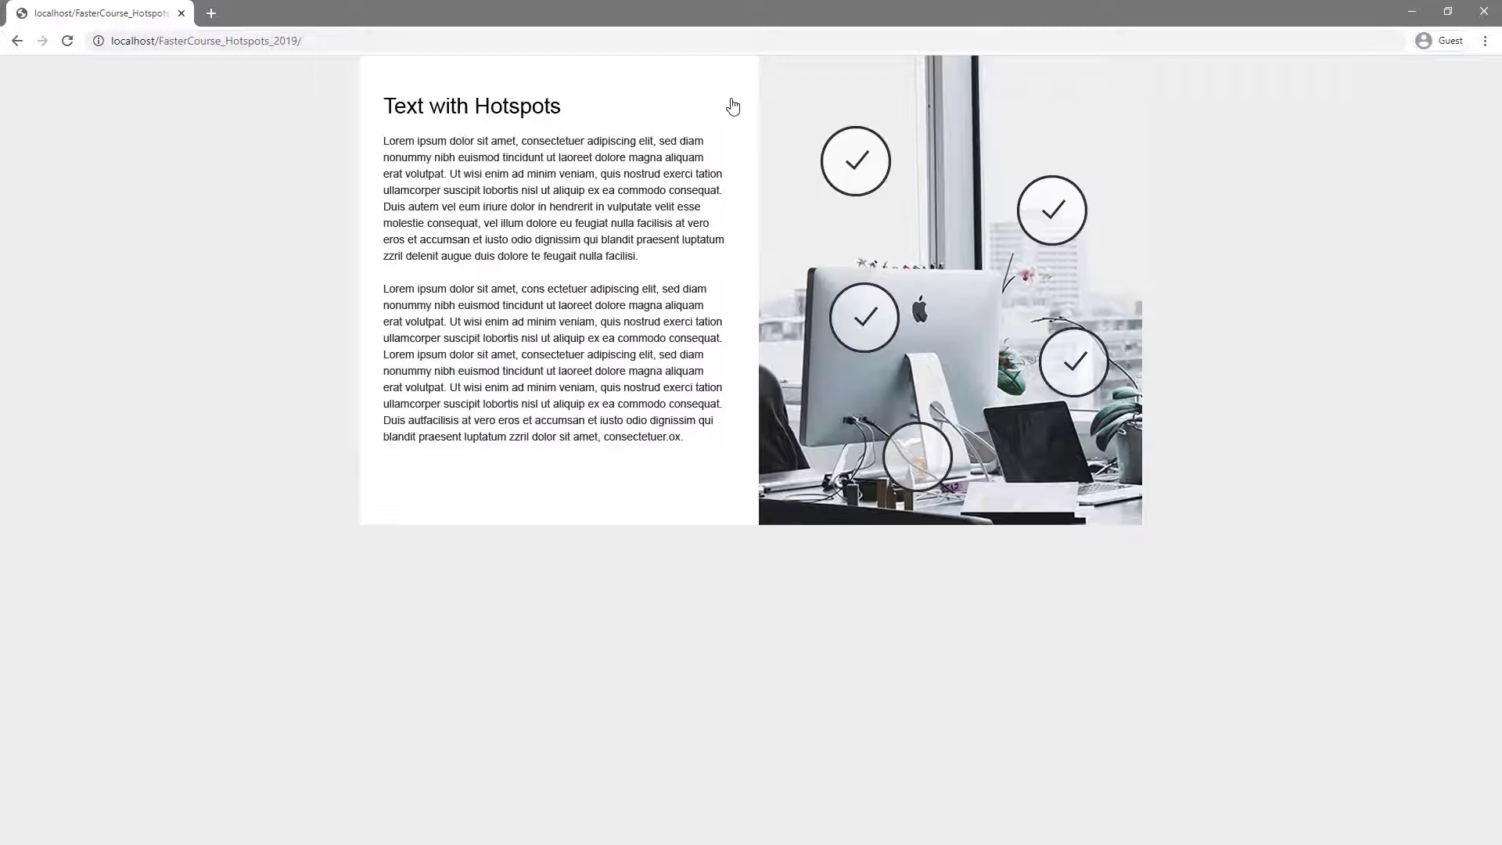
pyautogui.click(903, 445)
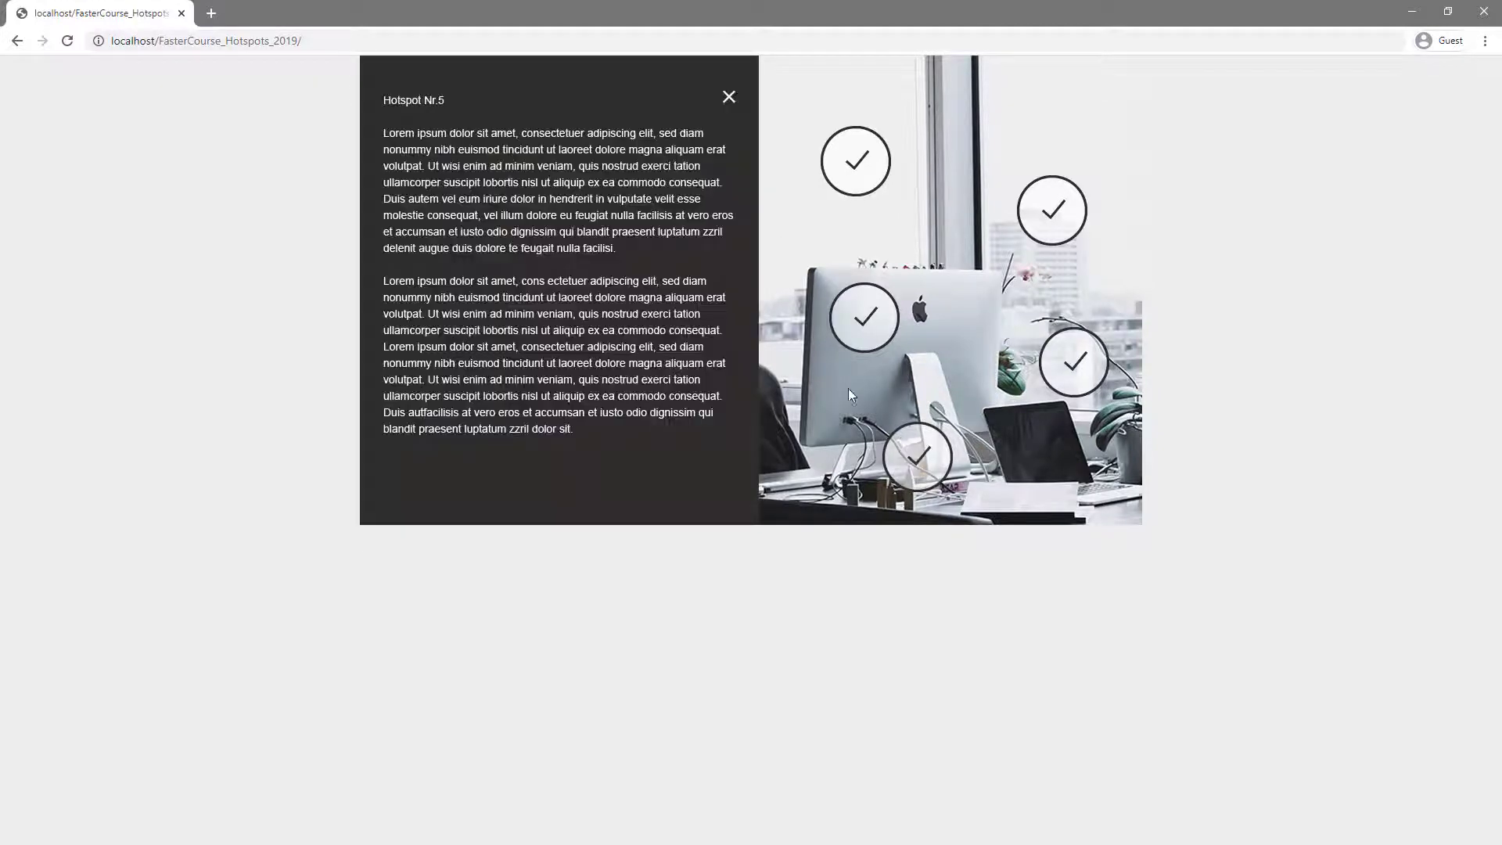
pyautogui.click(728, 106)
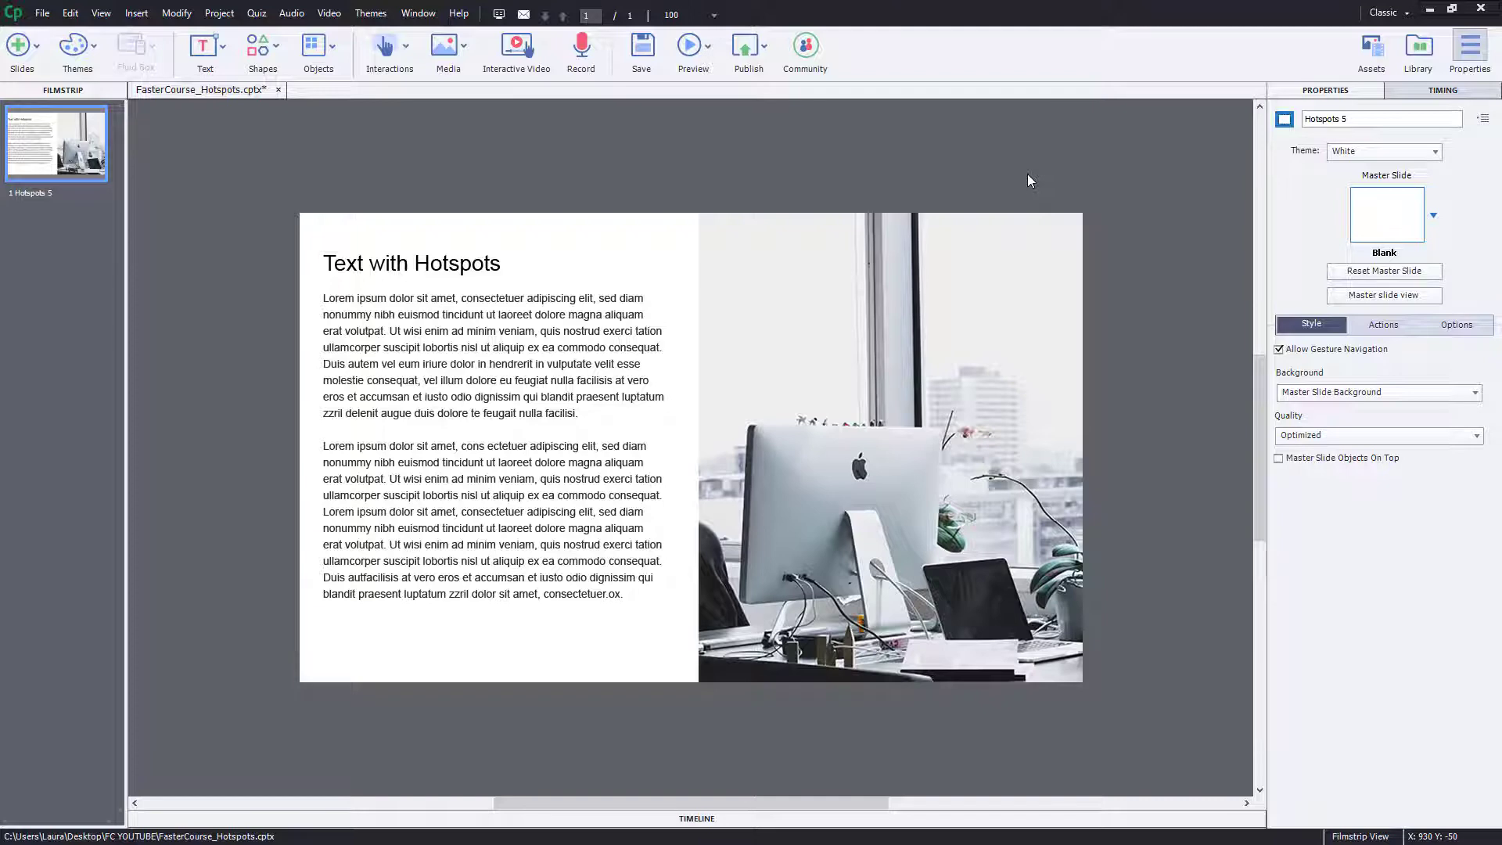
# Draw a rectangle over the slide's upper left and name it Hotspot_Content_1.
pyautogui.click(262, 49)
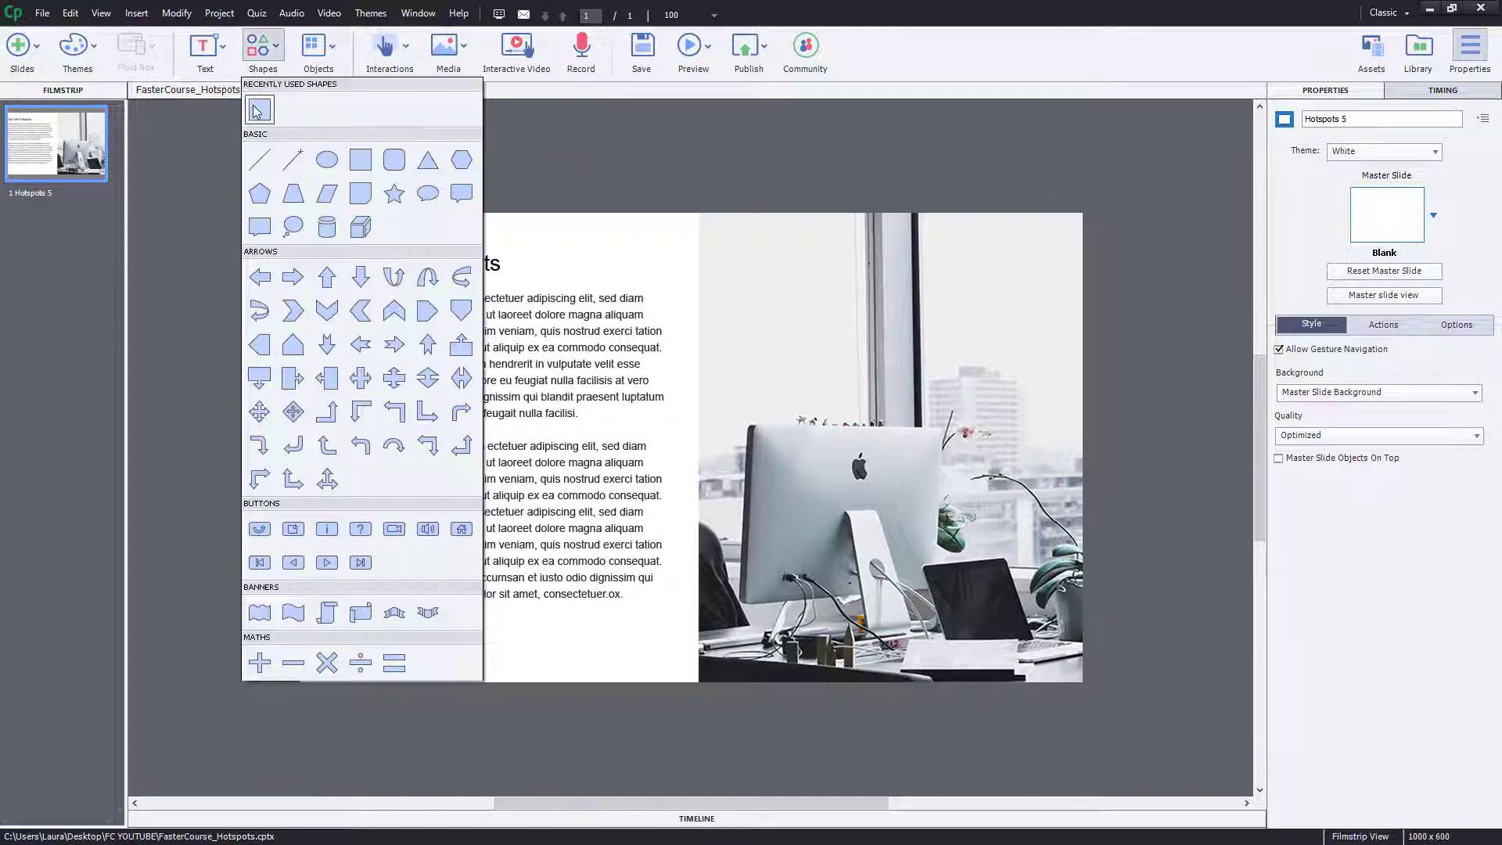
pyautogui.click(256, 112)
pyautogui.moveTo(200, 225); pyautogui.dragTo(461, 515)
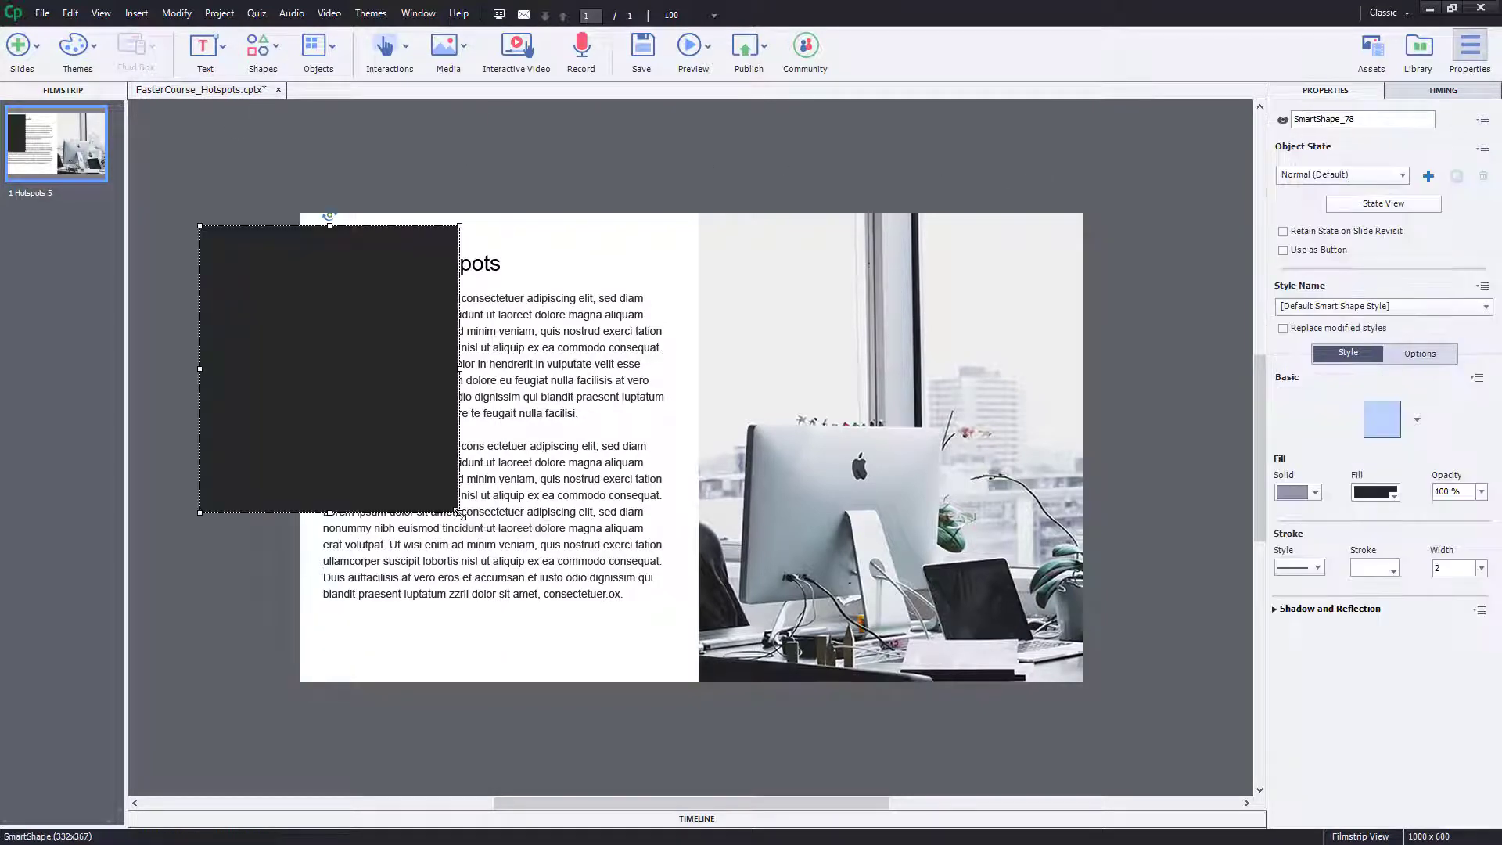
pyautogui.doubleClick(1373, 119)
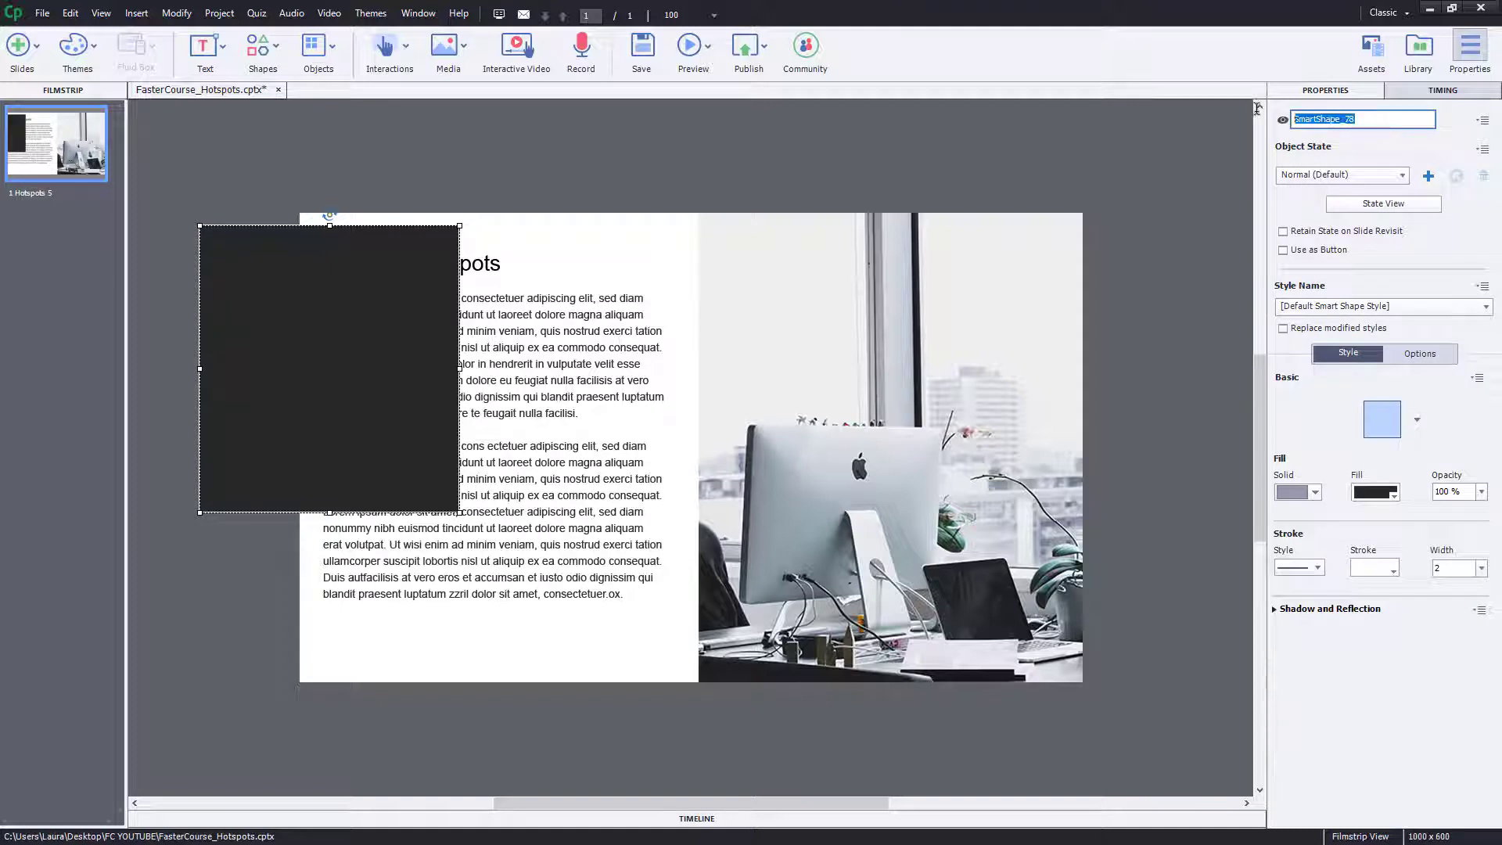
pyautogui.write('Hotspot')
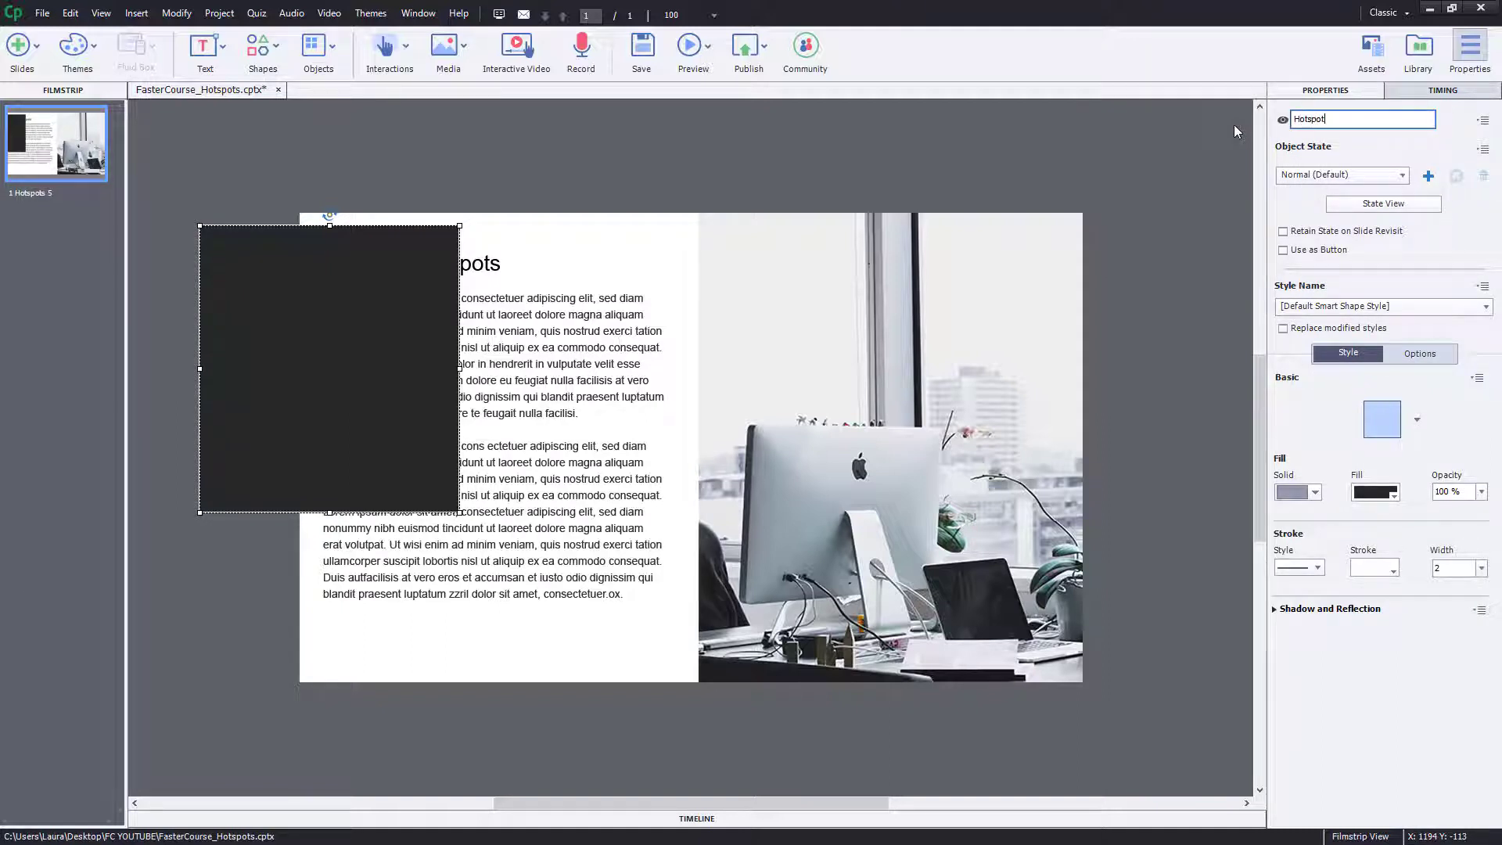
pyautogui.write('_Content_1')
pyautogui.press('Return')
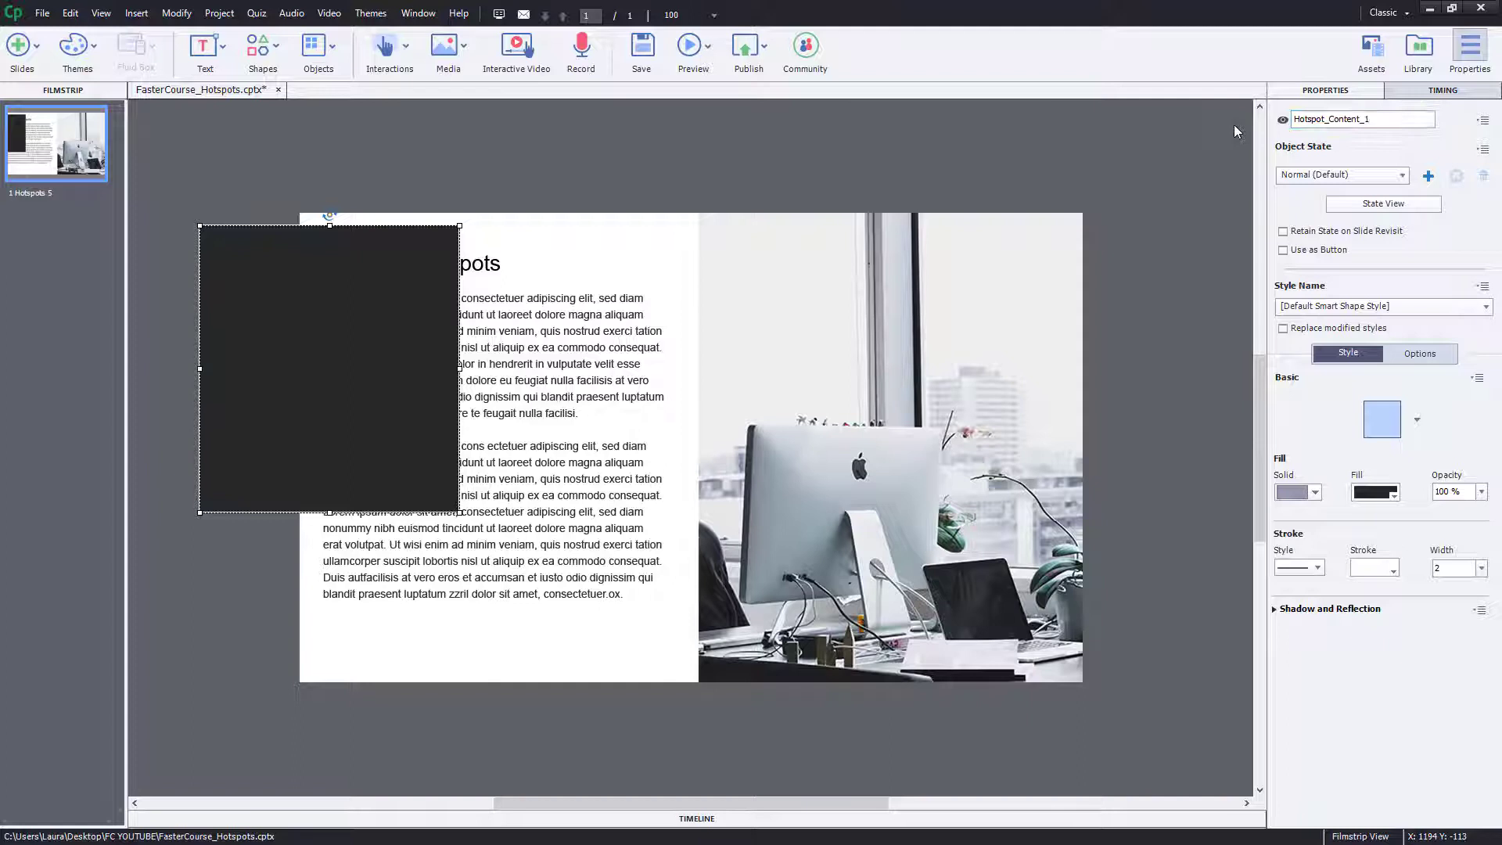
# Give the rectangle custom fill colour 303030 and a stroke width of 0.
pyautogui.click(1365, 492)
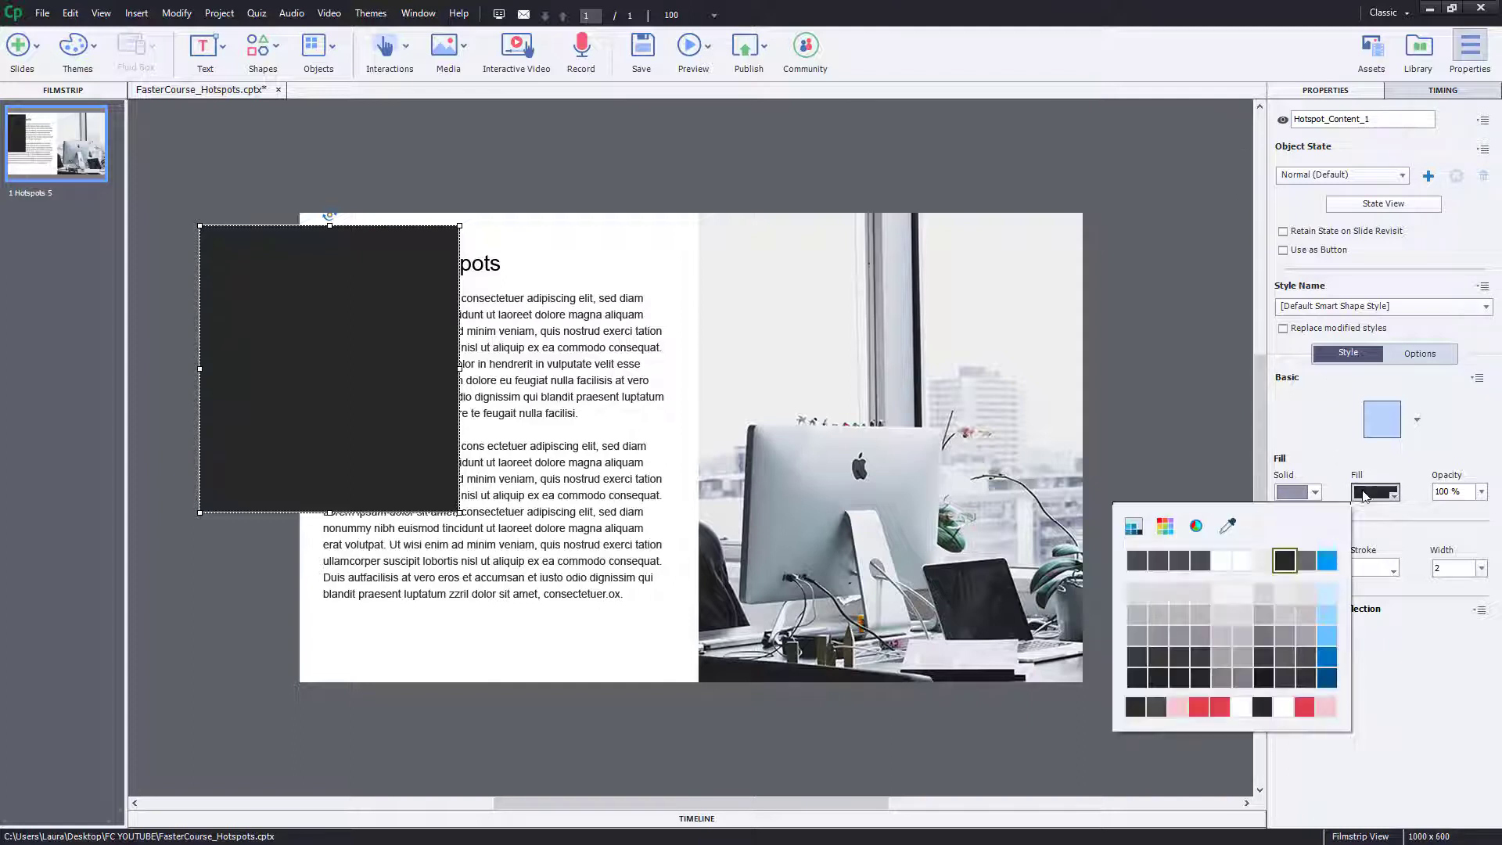
pyautogui.click(1196, 526)
pyautogui.moveTo(1320, 663); pyautogui.dragTo(1283, 664)
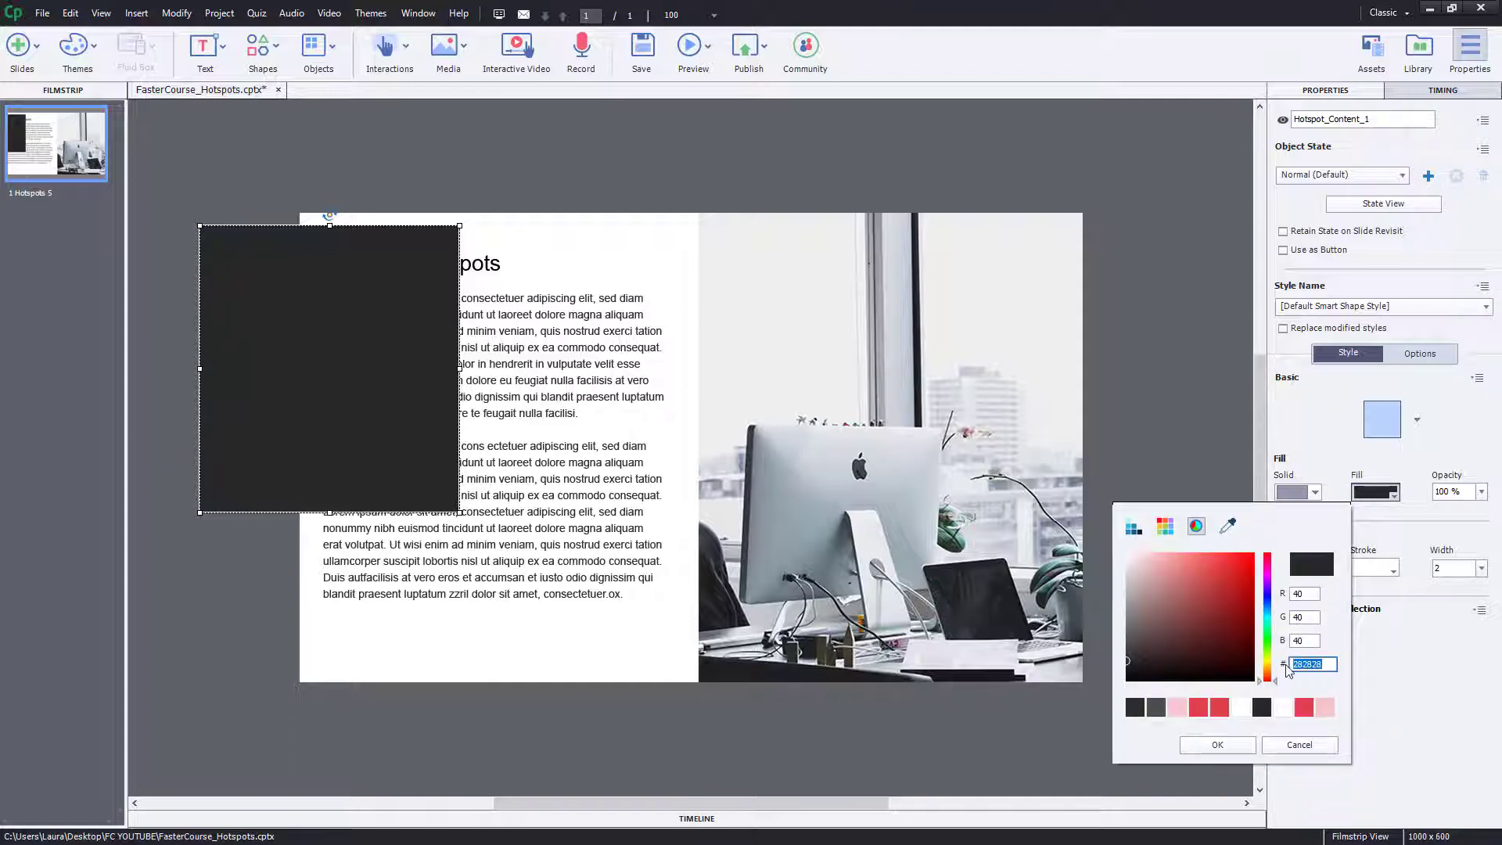
pyautogui.write('30')
pyautogui.write('3030')
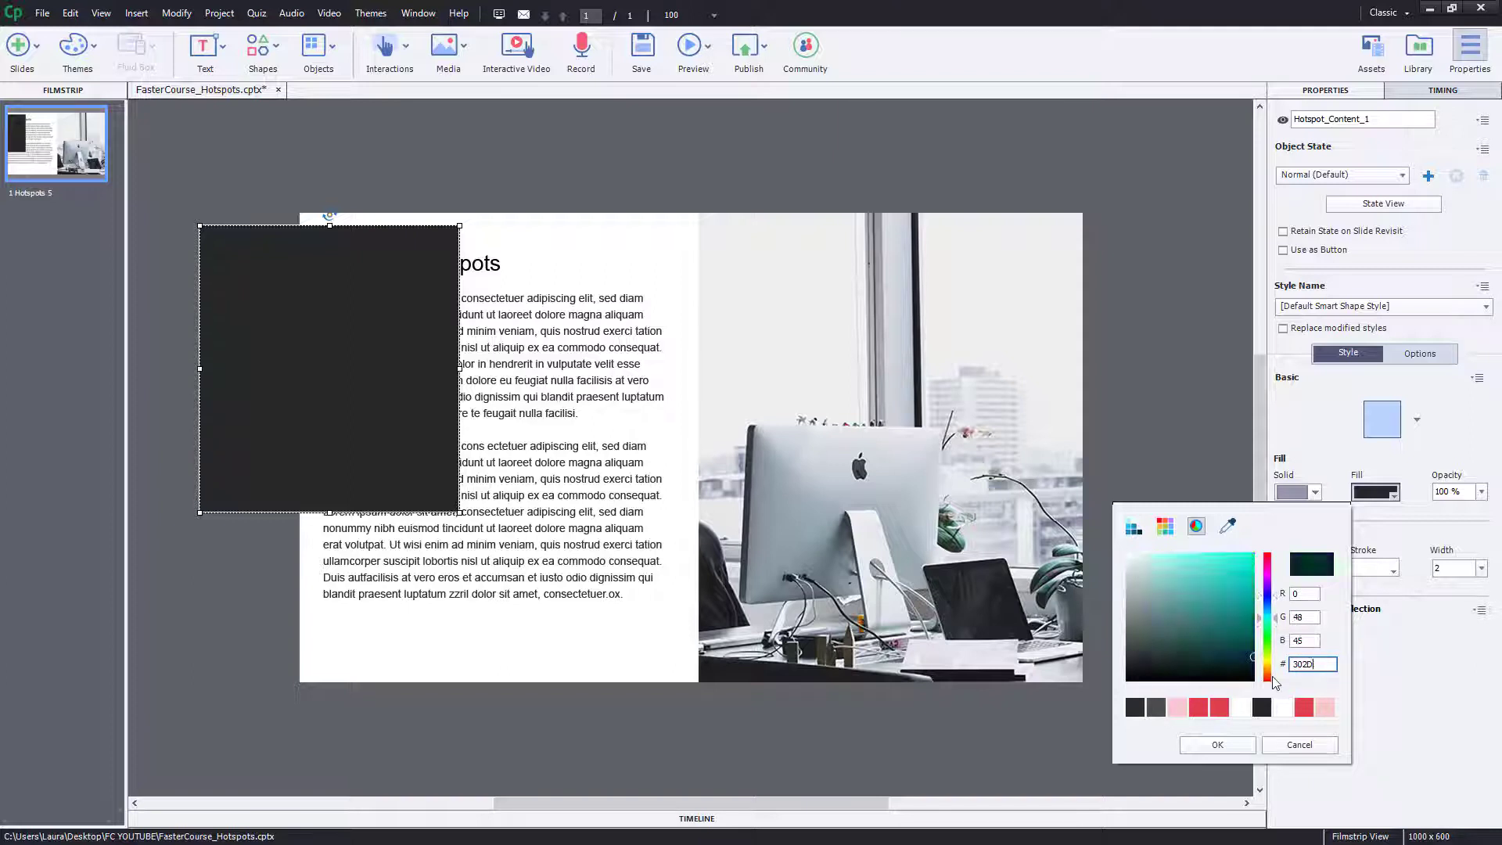
pyautogui.click(1211, 744)
pyautogui.doubleClick(1437, 568)
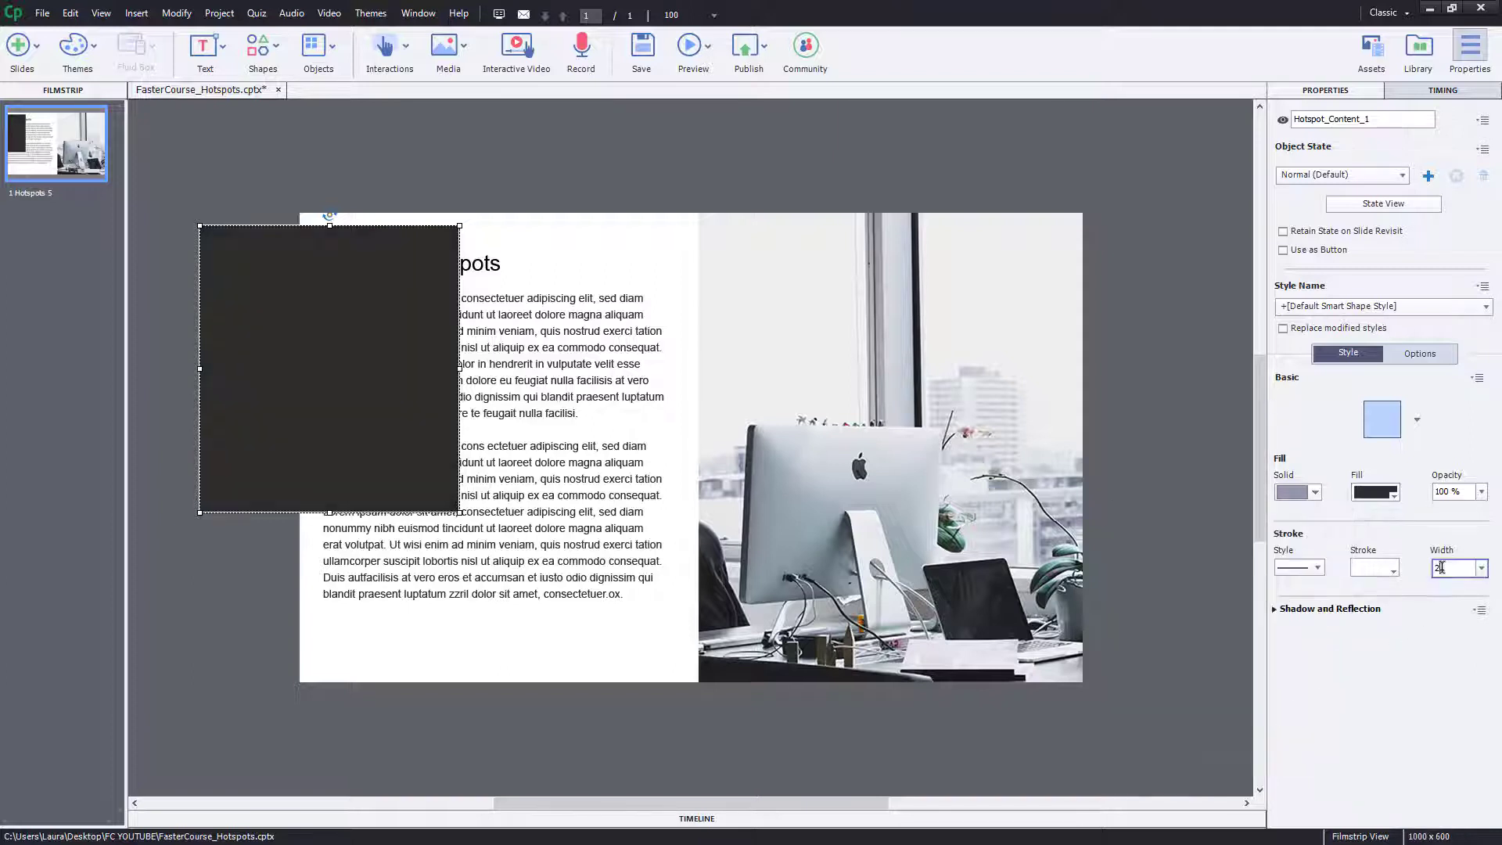
pyautogui.write('0')
pyautogui.press('Return')
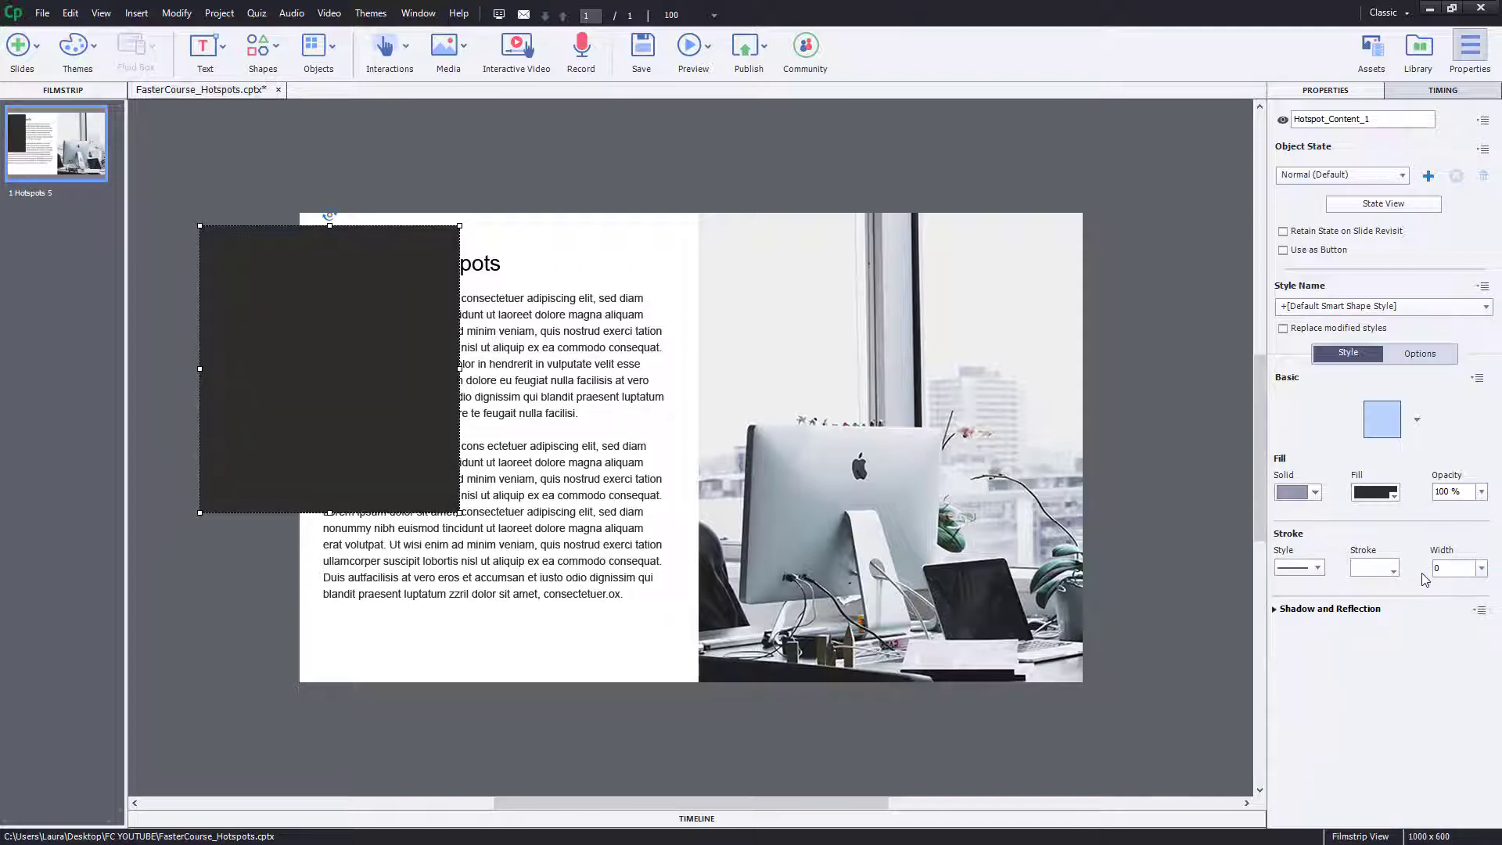
# Unlock proportions, size the rectangle 510 by 600, and position it at X 0, Y 0.
pyautogui.click(1430, 356)
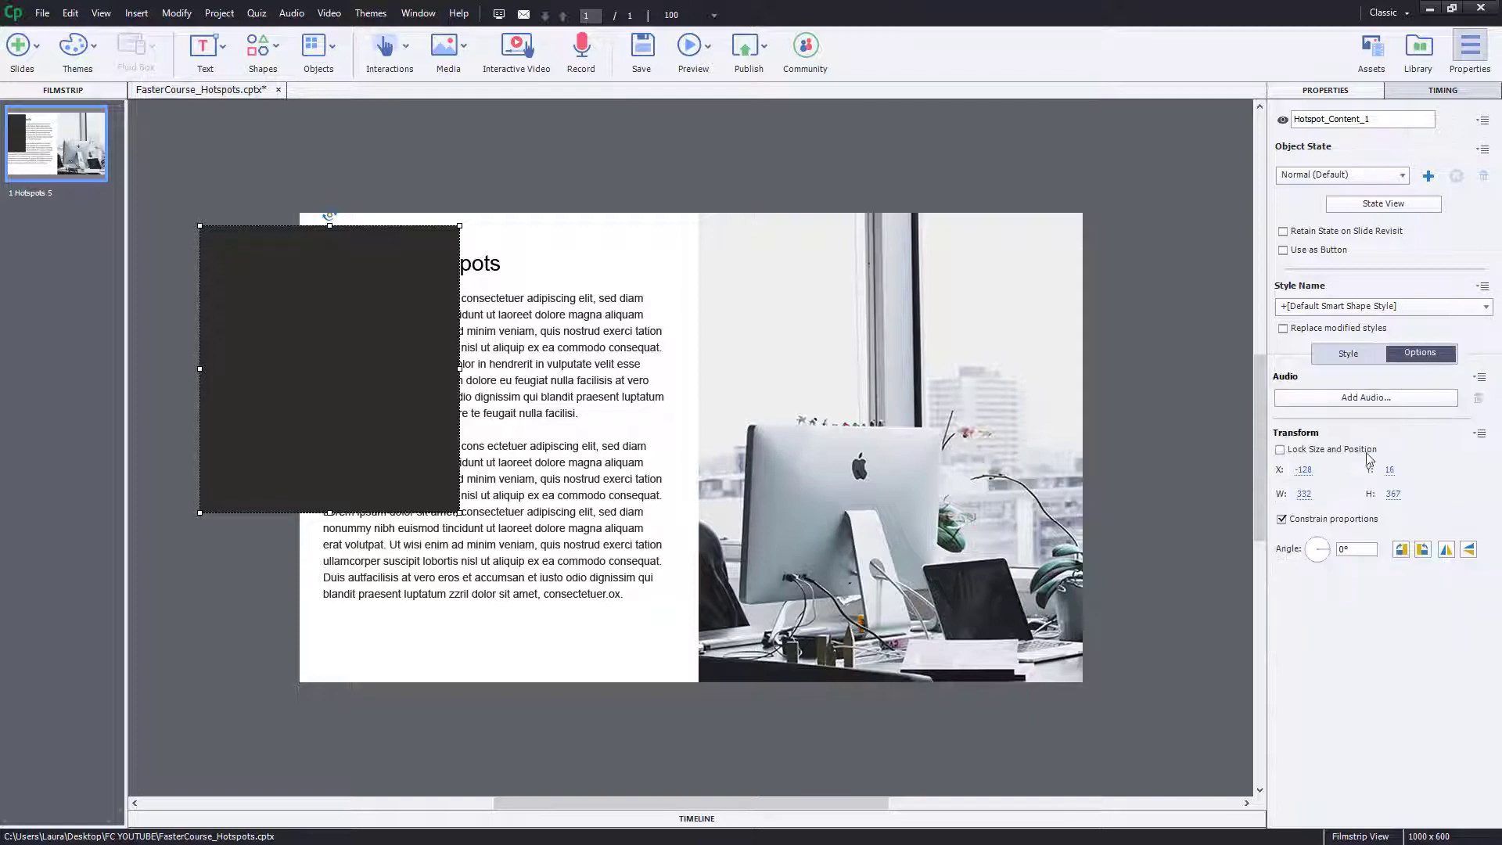
pyautogui.click(1296, 520)
pyautogui.click(1304, 494)
pyautogui.write('510')
pyautogui.click(1391, 493)
pyautogui.write('600')
pyautogui.press('Return')
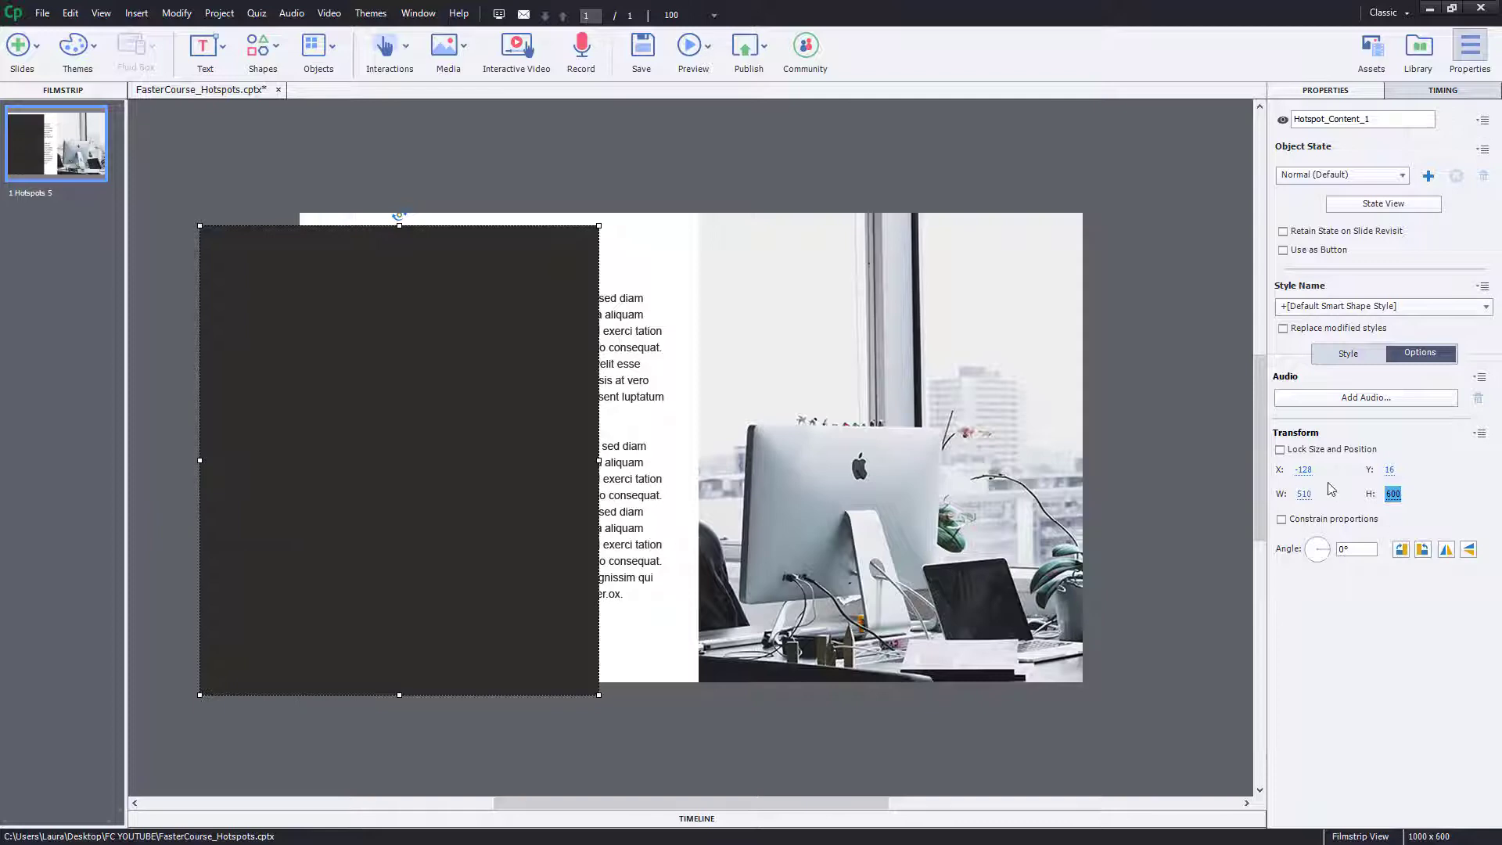
pyautogui.click(1303, 469)
pyautogui.write('0')
pyautogui.click(1389, 469)
pyautogui.press('Return')
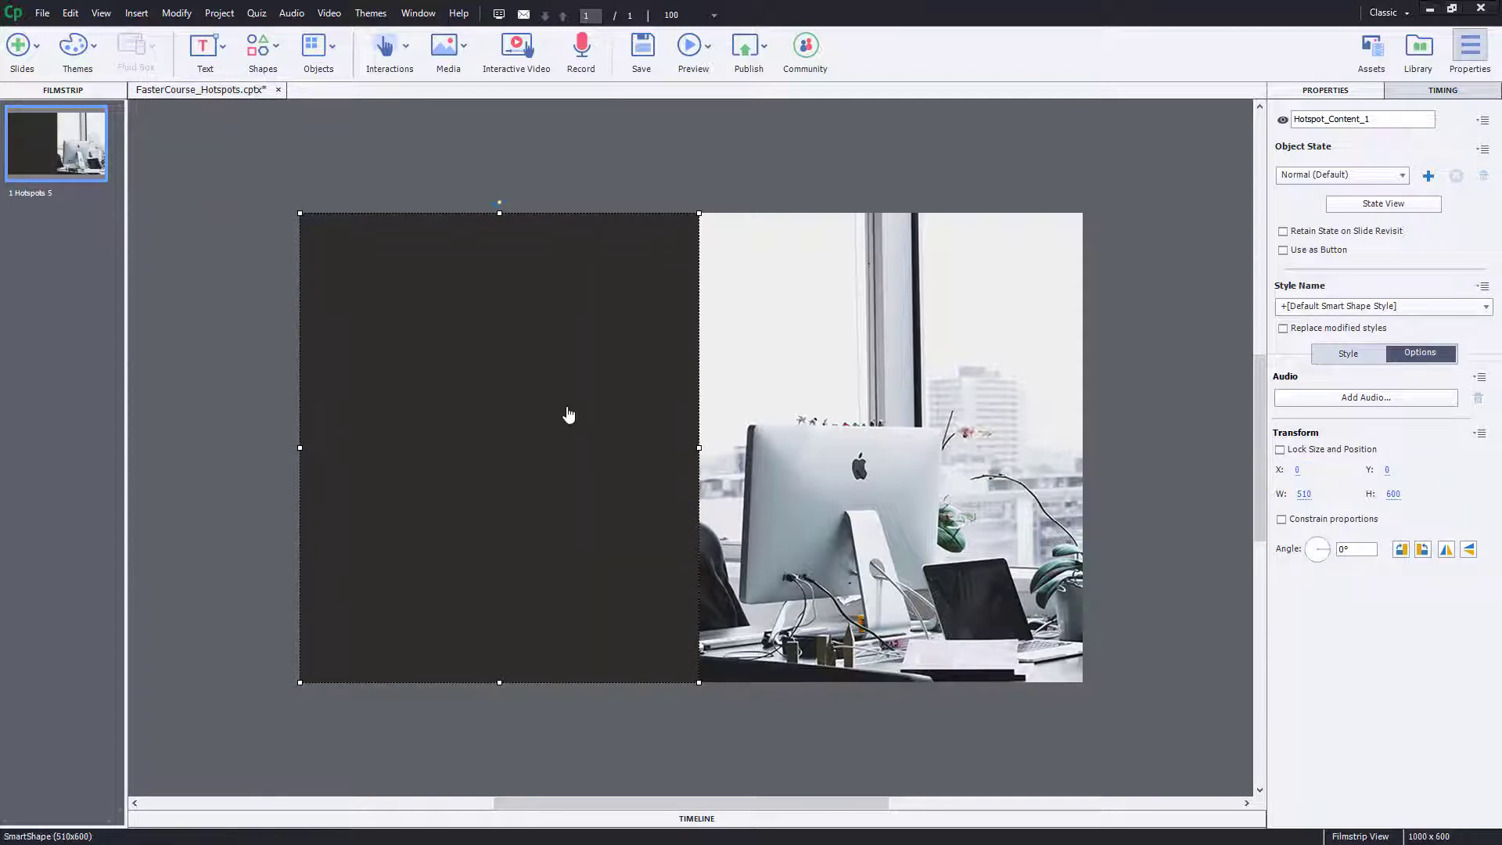
# Paste the Hotspot Nr.1 text into the panel in Arial 14 with 1.5 line spacing.
pyautogui.doubleClick(569, 414)
pyautogui.write('Hotspot Nr.1  Lorem ipsum dolor sit amet, consectetur adipiscing elit. Suspendisse in massa ac augue posuere varius. Nulla in erat imperdiet, porta mauris nec, dictum ante. Duis ac sagittis nunc. Mauris volutpat blandit metus, ut egestas erat suscipit a. Donec ut consectetur quam, ac tempus massa. Aliquam erat volutpat. Suspendisse potenti. Sed at magna vel turpis vulputate convallis. Praesent sit amet imperdiet massa. Vivamus rutrum faucibus nunc. Fusce blandit tellus id ligula scelerisque fringilla sit amet eget nisl. Lorem ipsum dolor sit amet, consectetur adipiscing elit. Quisque volutpat dictum ligula, eget efficitur nisl faucibus a. Ut iaculis posuere varius. In hac habitasse platea dictumst.  Vestibulum non tellus aliquet, faucibus risus pretium, dictum ipsum. Ut sit amet tincidunt velit. Nam sagittis turpis in lobortis pellentesque. Pellentesque magna arcu, pretium in pellentesque ut, consectetur sit amet sapien. Phasellus erat libero, egestas vitae tempus non, volutpat sed lectus. Cras eu purus aliquet, laoreet tortor in, aliquam arcu. Nam in ligula at justo cursus tempor eu semper eros. Morbi congue efficitur sodales. Suspendisse molestie, felis eu porta egestas, libero erat mattis nisi, luctus hendrerit sem tellus ut velit. Vestibulum finibus, purus et fringilla vulputate, risus urna fringilla urna, vel volutpat metus orci eu metus.')
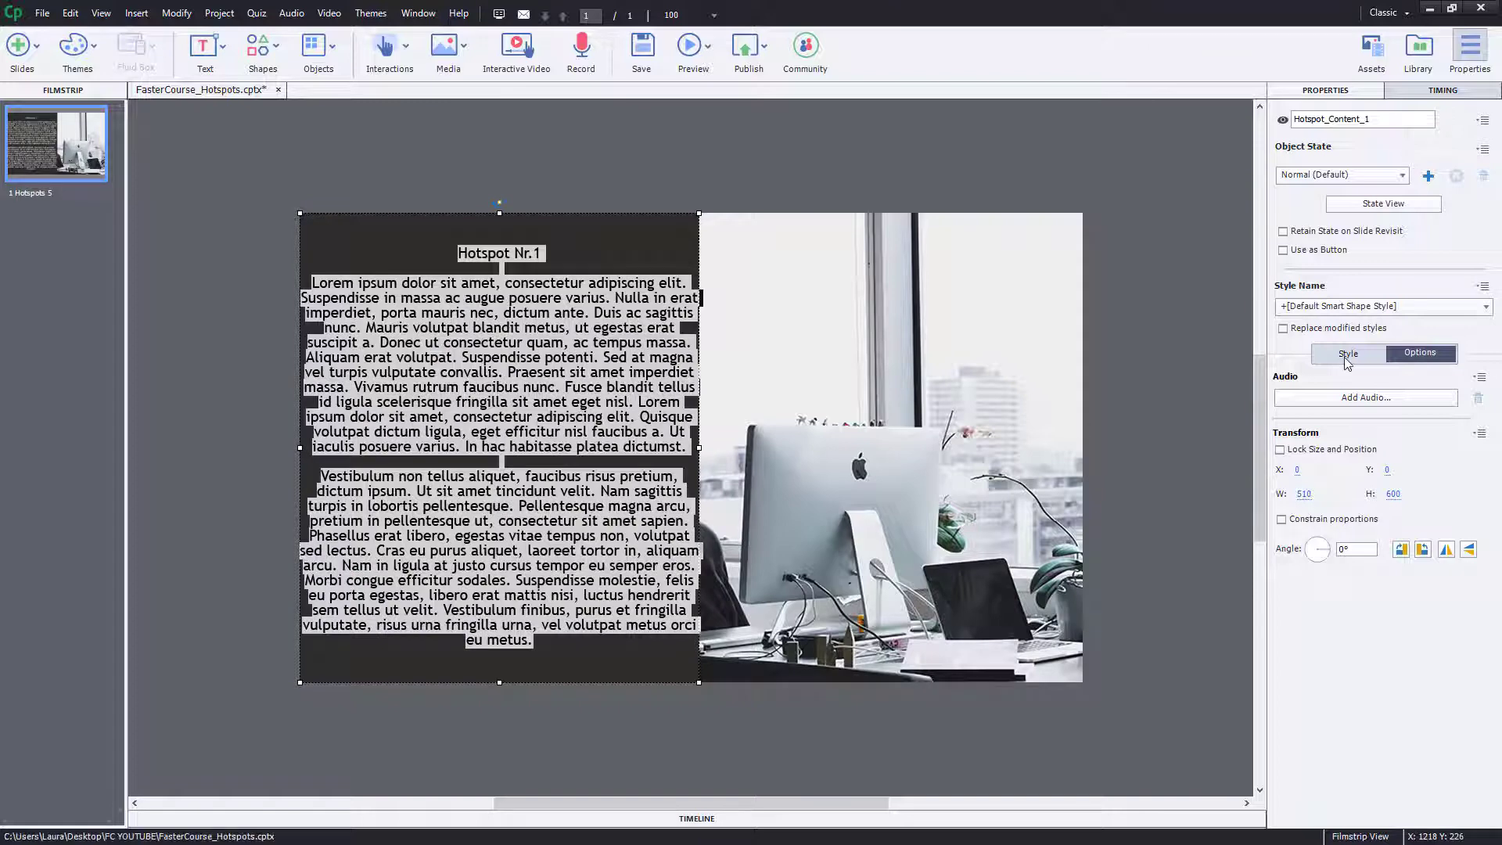
pyautogui.click(1347, 356)
pyautogui.click(1439, 634)
pyautogui.click(1322, 443)
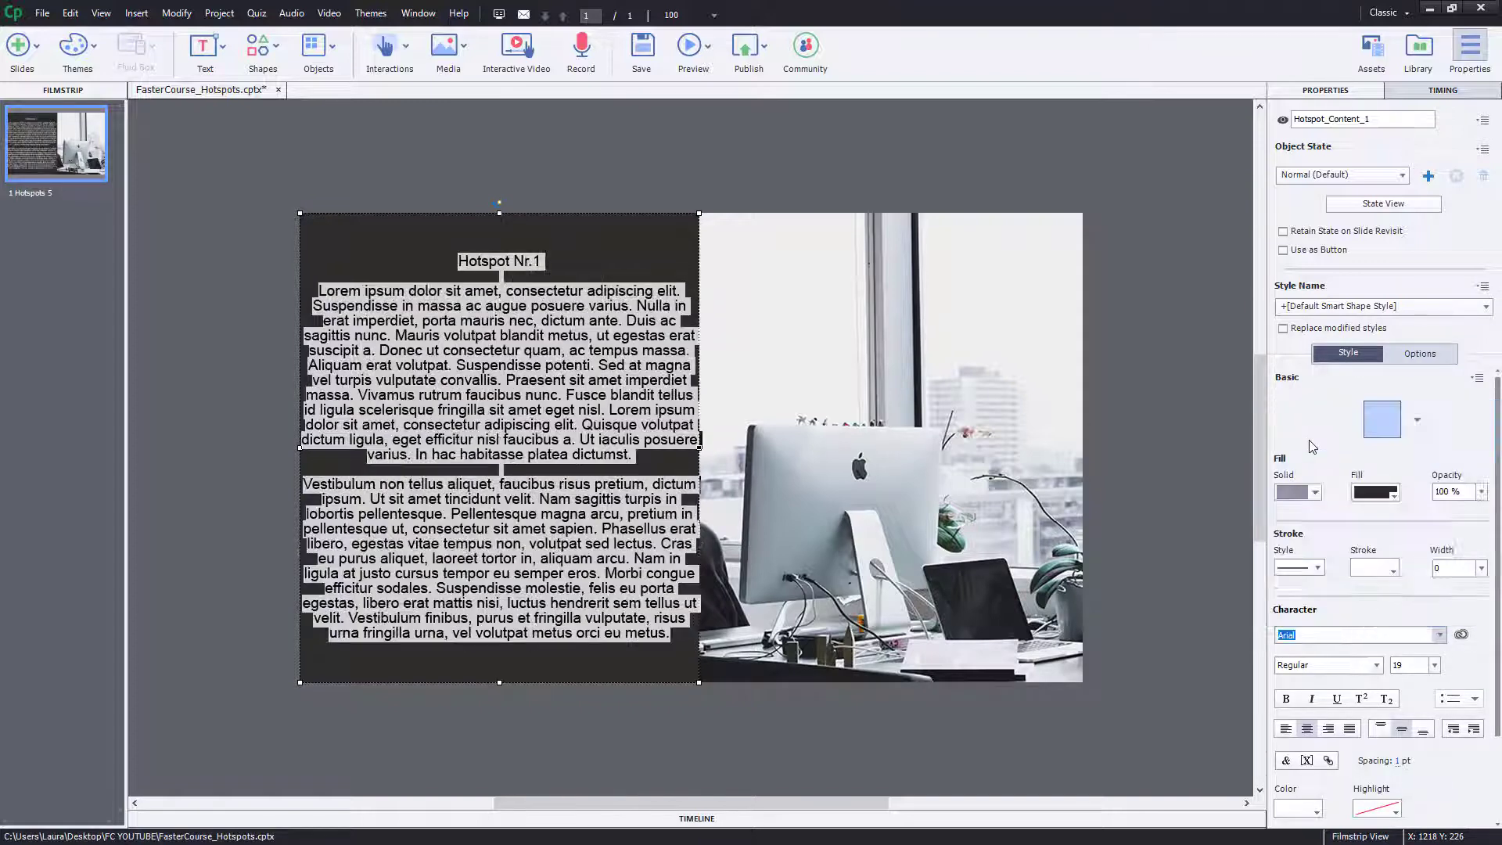
pyautogui.click(1434, 665)
pyautogui.click(1449, 521)
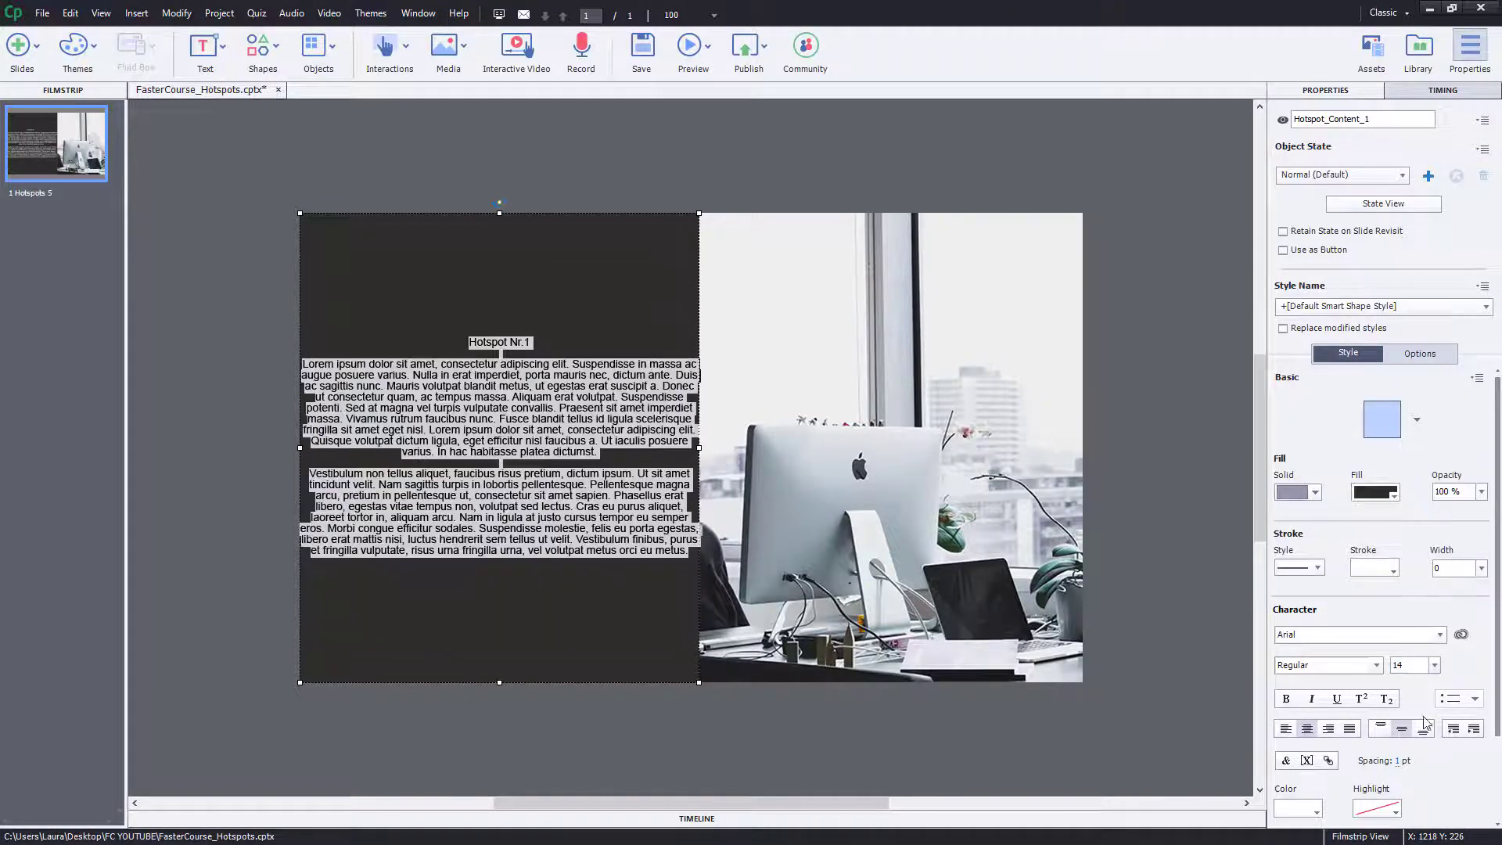
pyautogui.click(1402, 761)
pyautogui.write('1.5')
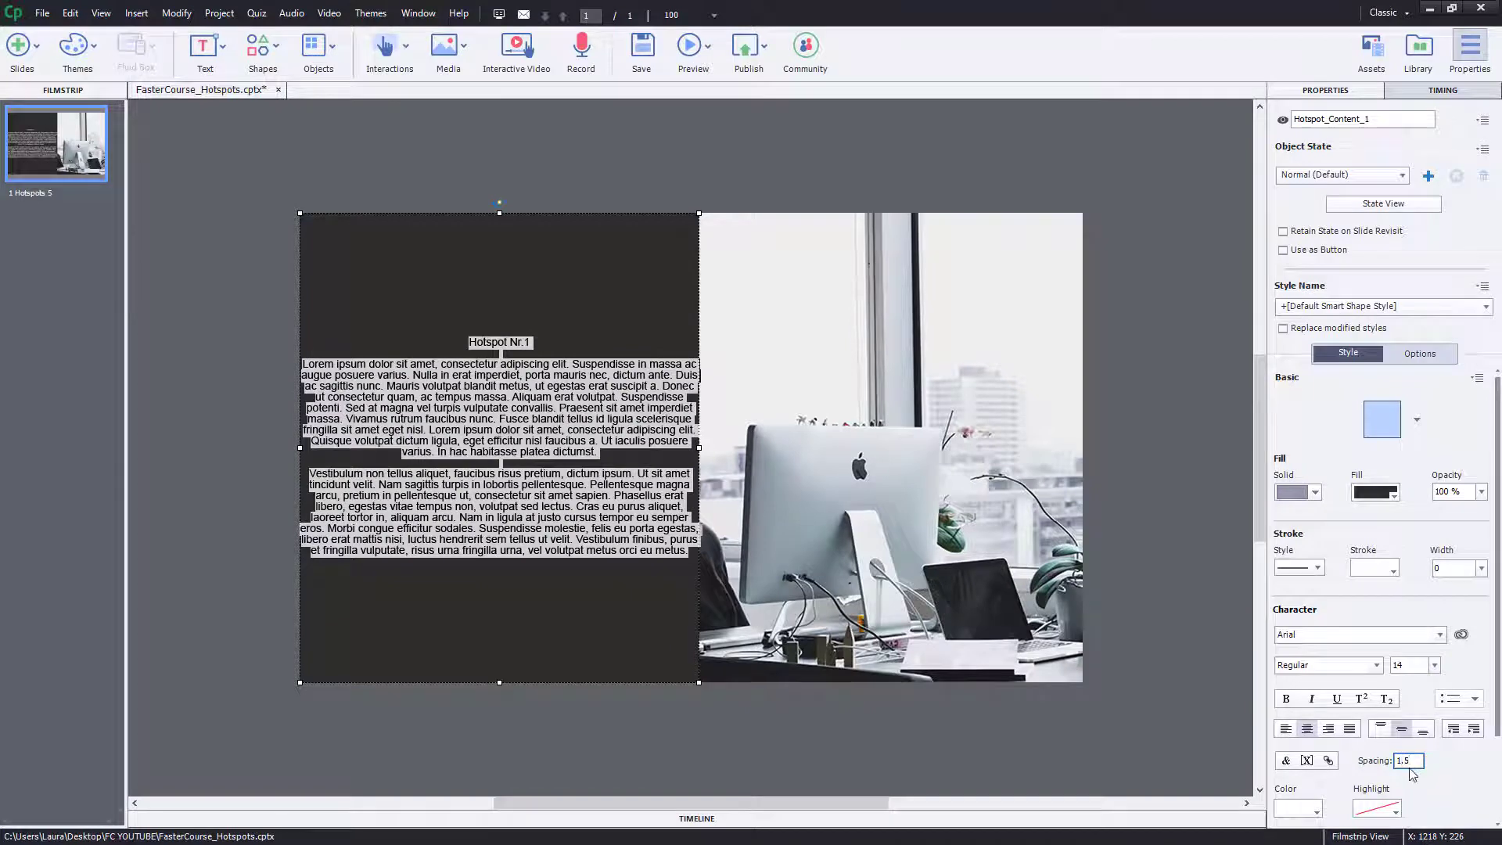
pyautogui.press('Return')
# Align the text left and top, with inner margins of 30, 30 and 50.
pyautogui.click(1287, 731)
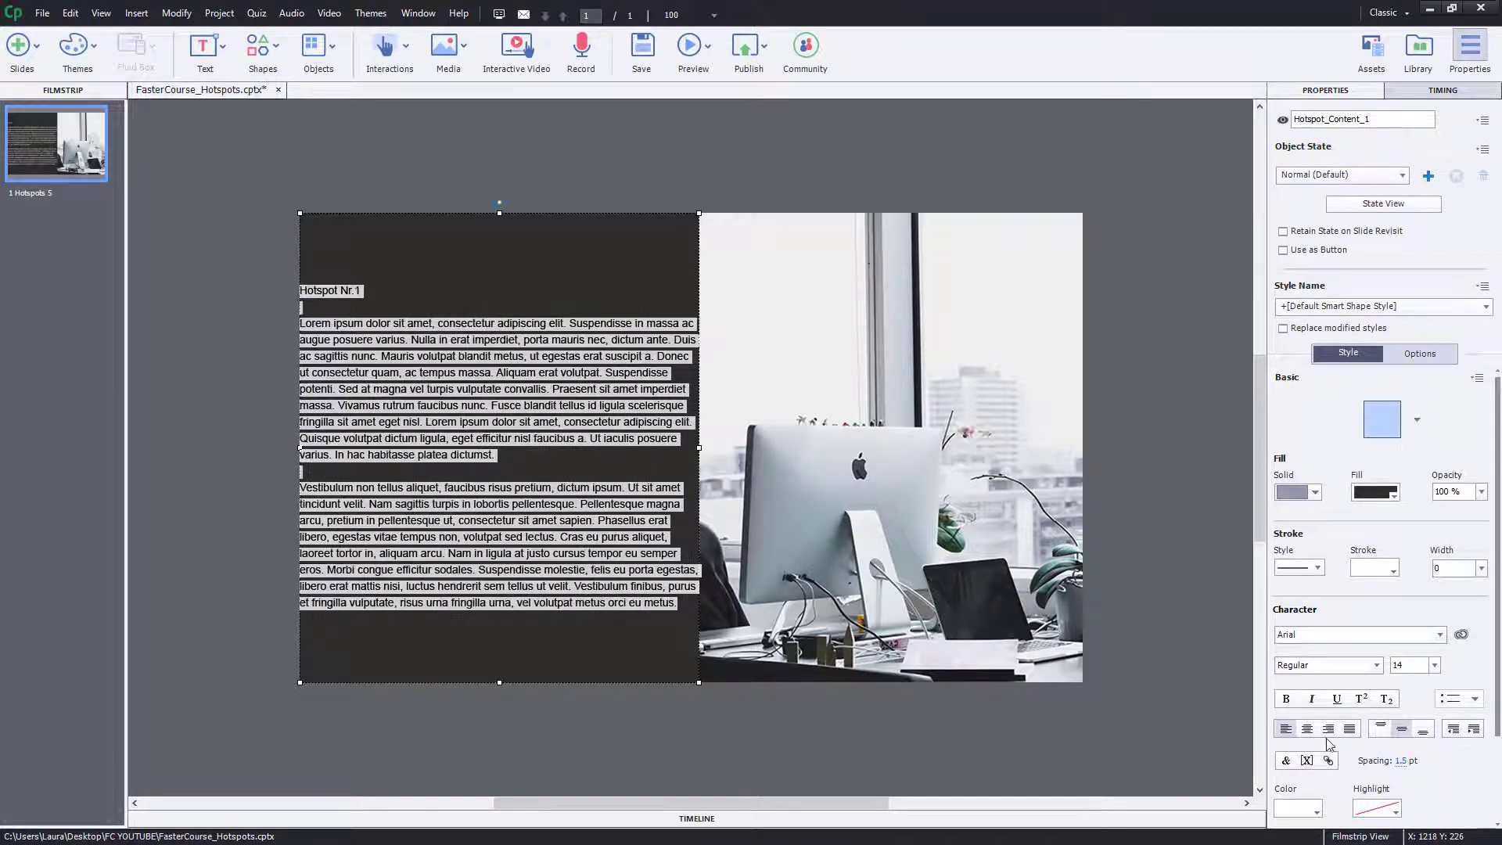
pyautogui.click(1381, 728)
pyautogui.scroll(-2, 1380, 728)
pyautogui.click(1315, 760)
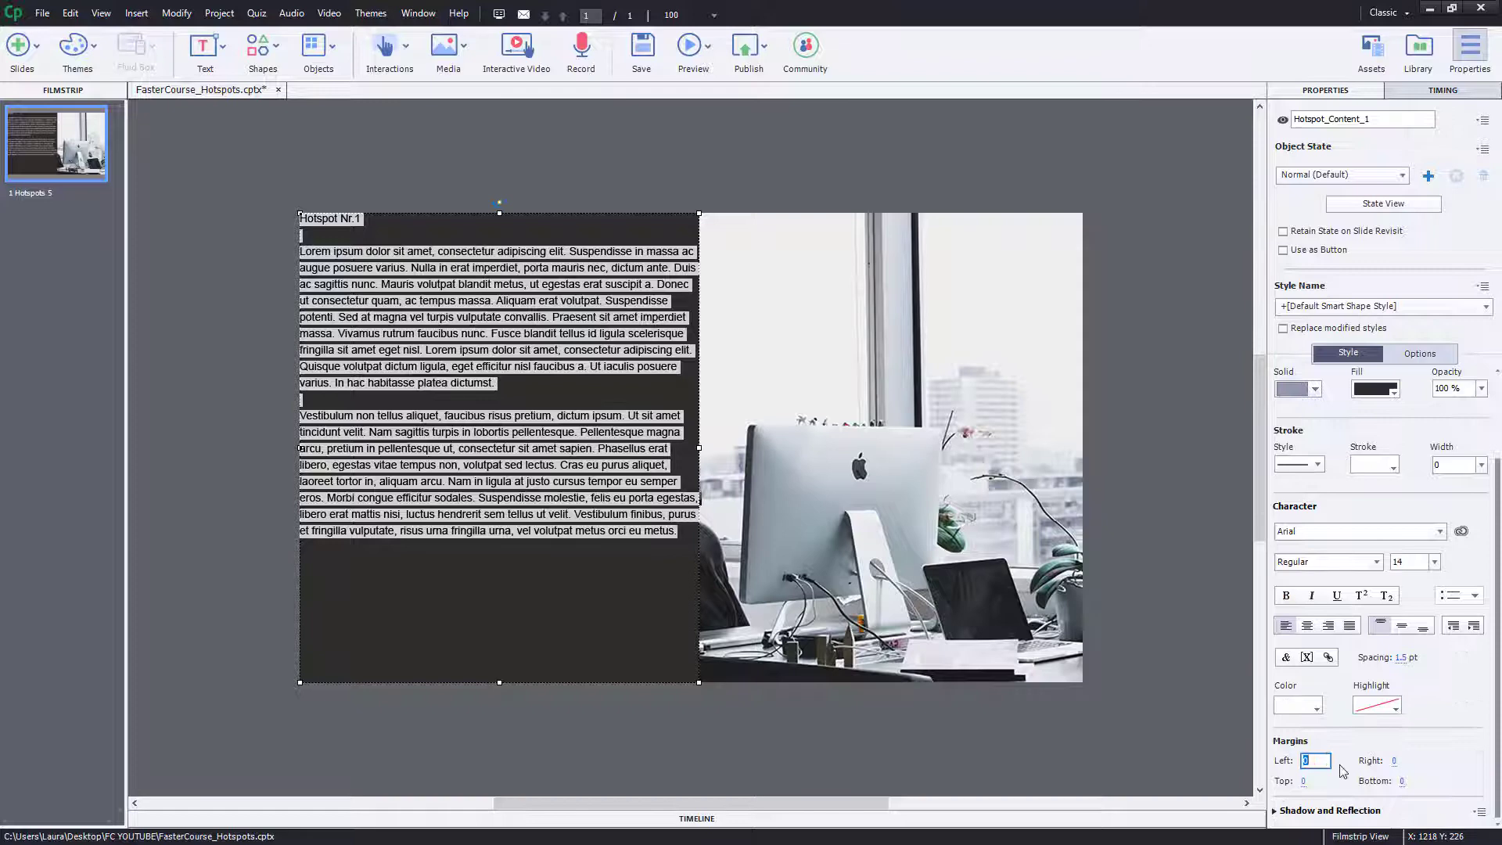
pyautogui.write('30')
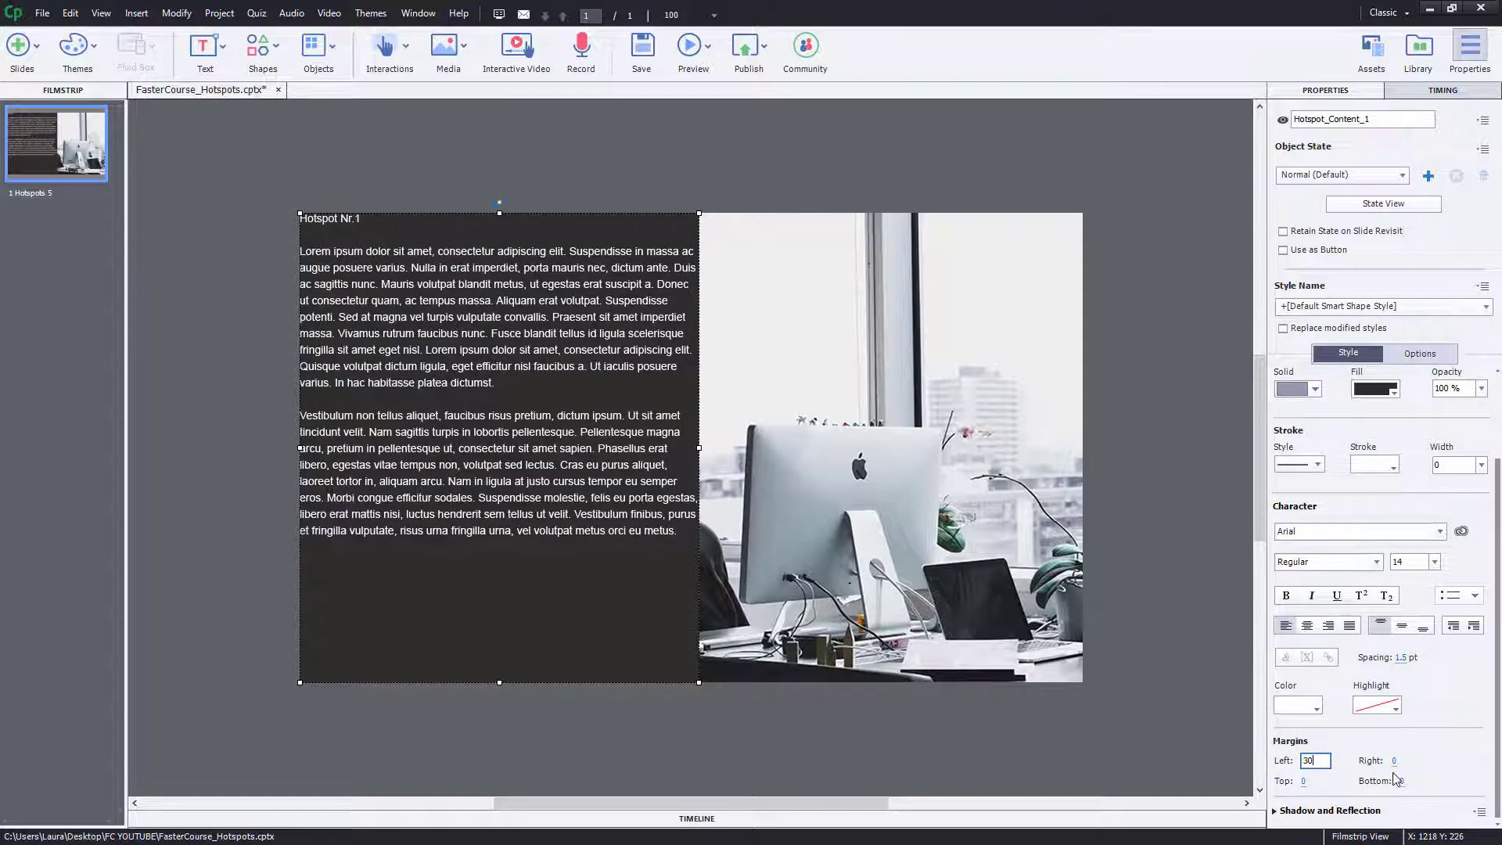
pyautogui.press('Tab')
pyautogui.write('30')
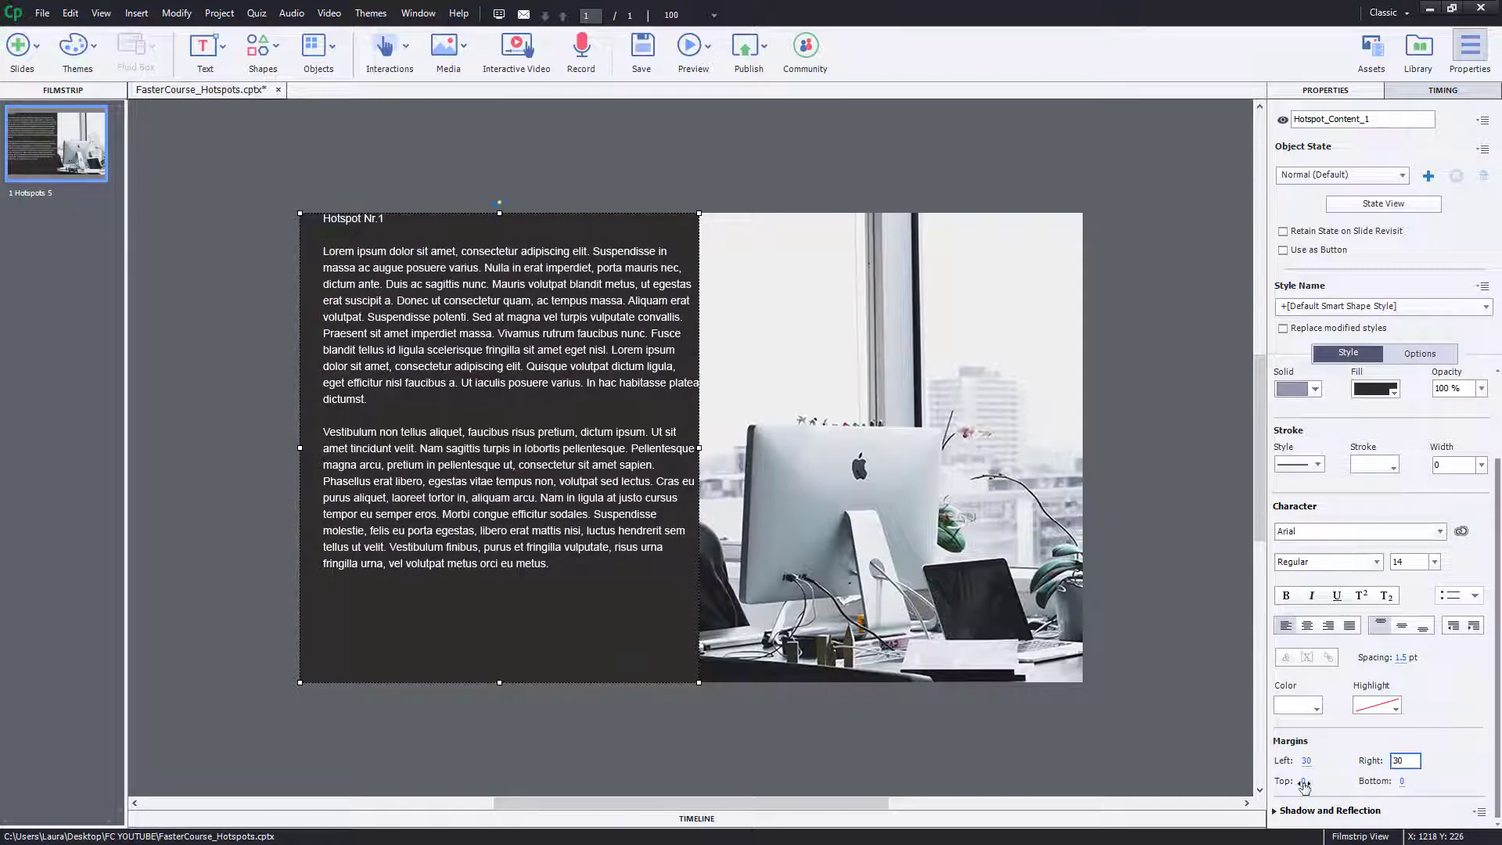
pyautogui.click(1303, 781)
pyautogui.write('50')
pyautogui.click(1401, 785)
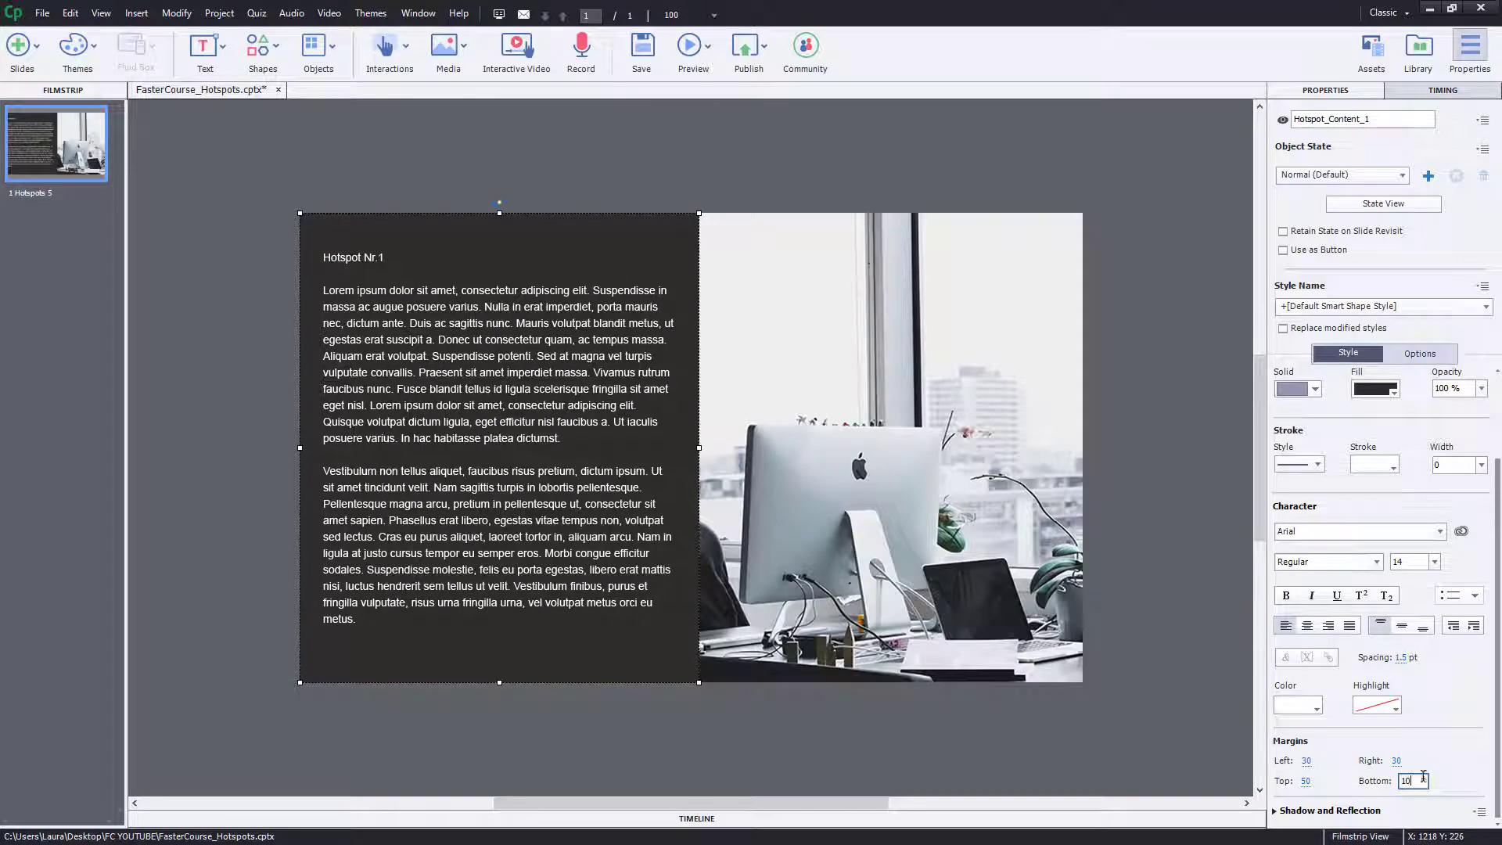
pyautogui.press('Return')
# Insert a button on the slide and name it Button_Close_1.
pyautogui.click(398, 58)
pyautogui.click(400, 98)
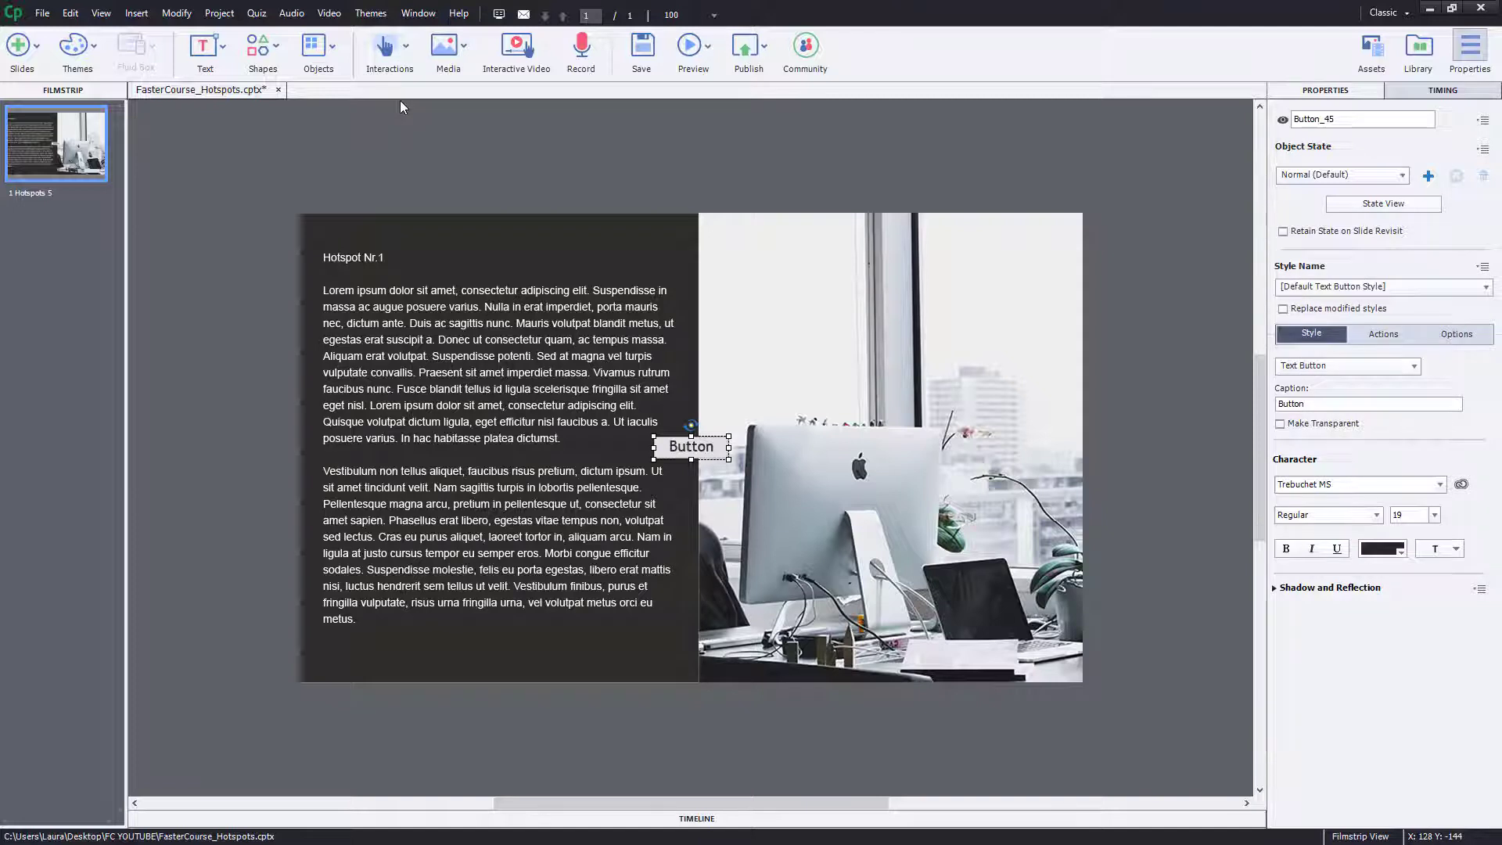
pyautogui.click(1341, 118)
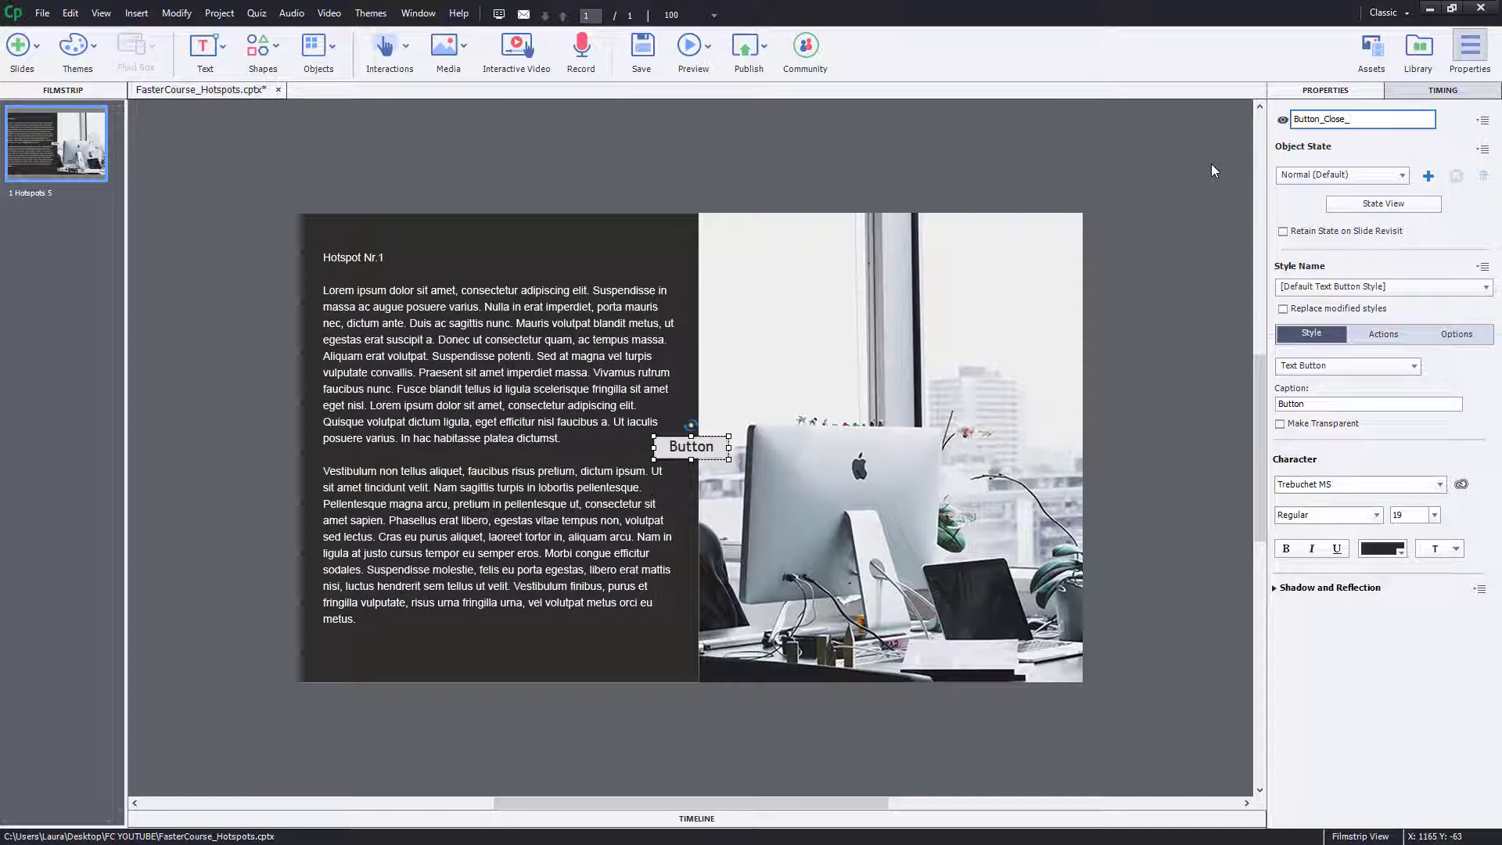
pyautogui.press('Return')
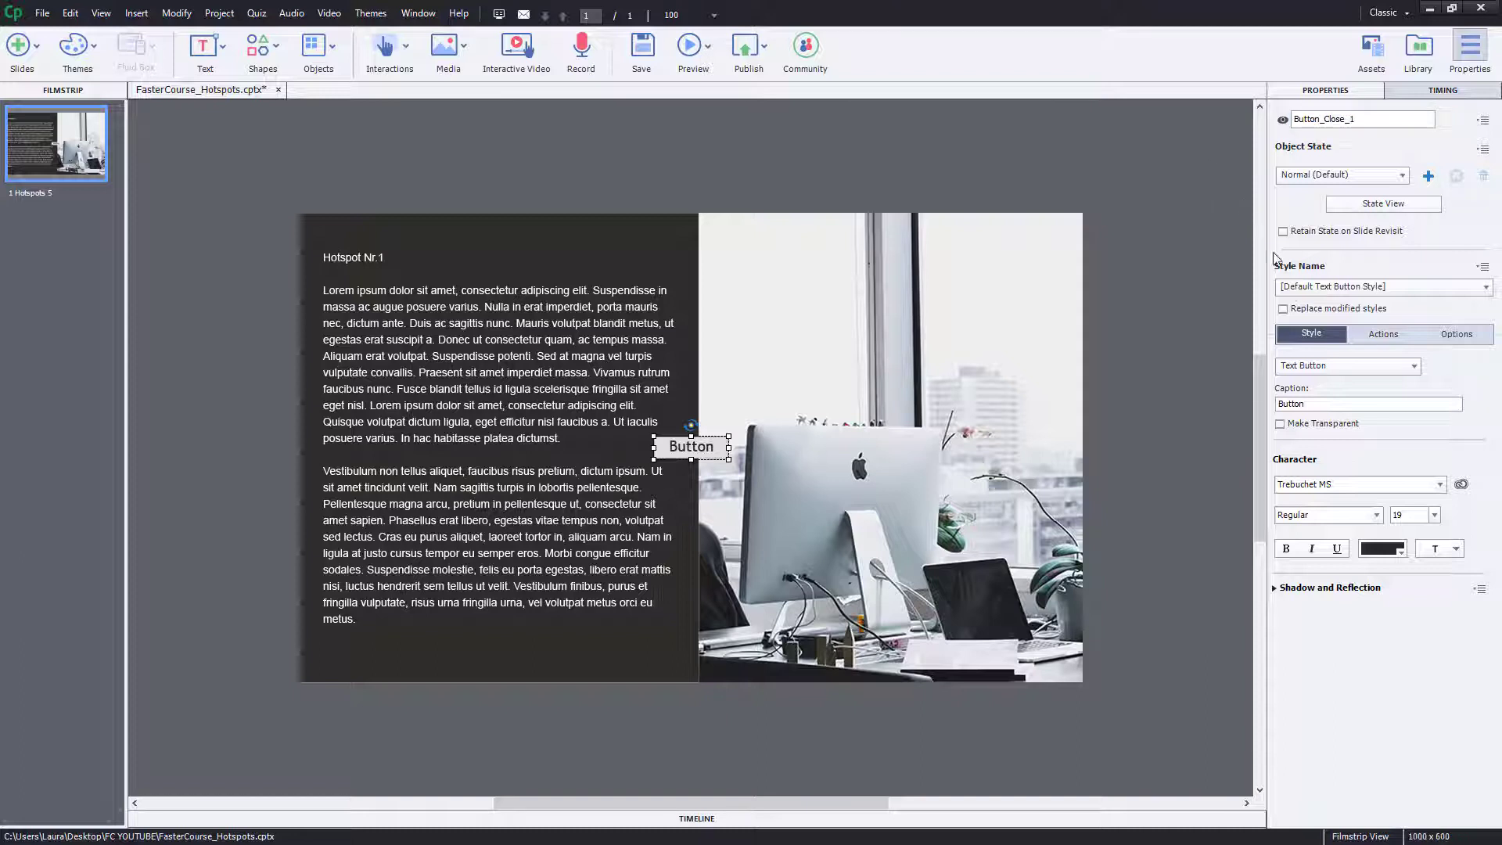
# Make it a white X image button in the panel's top-right corner, selecting it with the panel.
pyautogui.click(1322, 365)
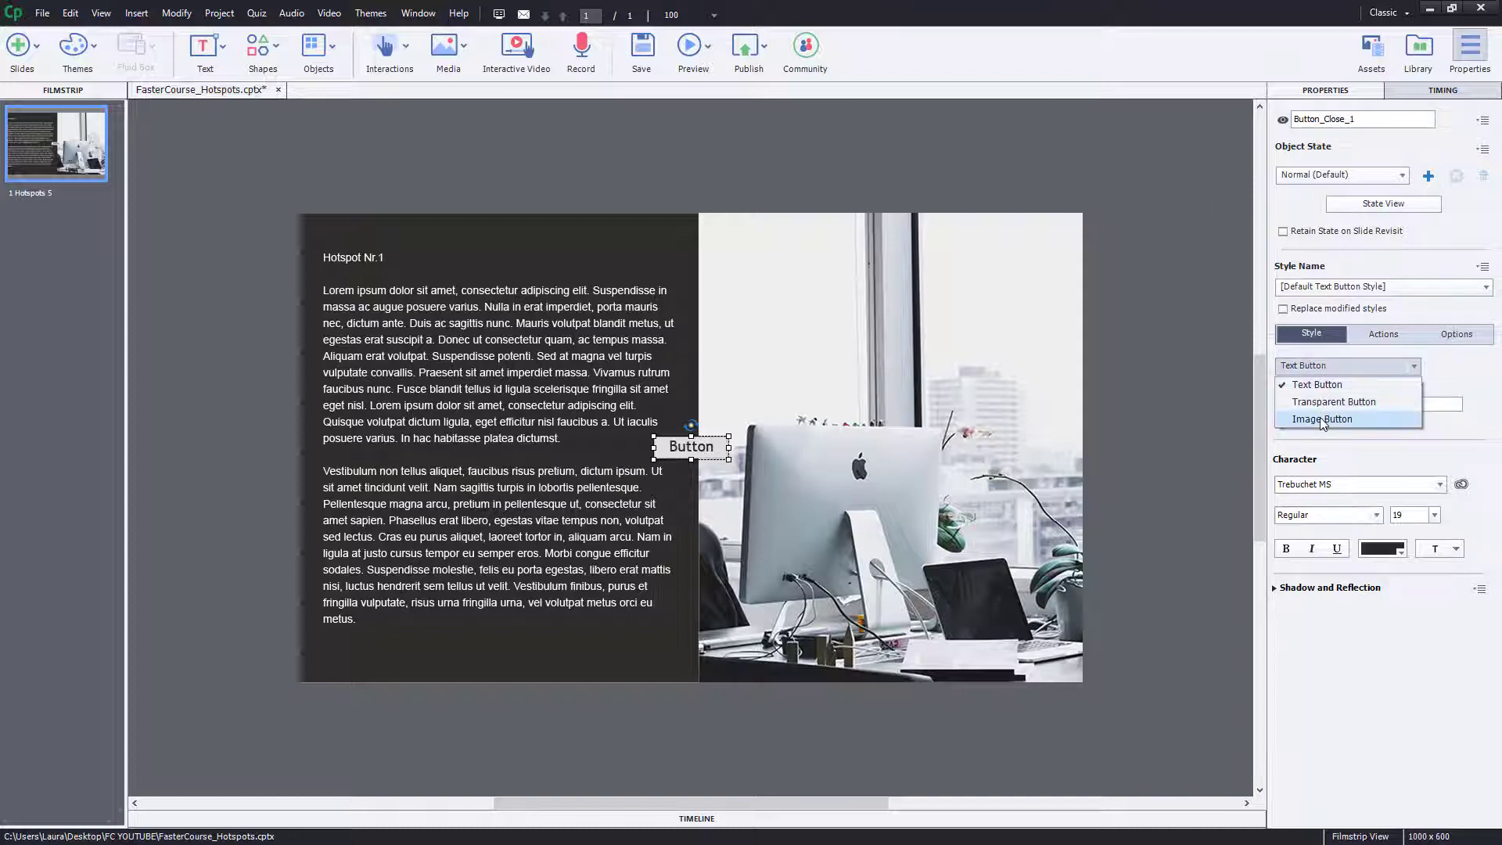
pyautogui.click(1322, 420)
pyautogui.scroll(2, 1485, 416)
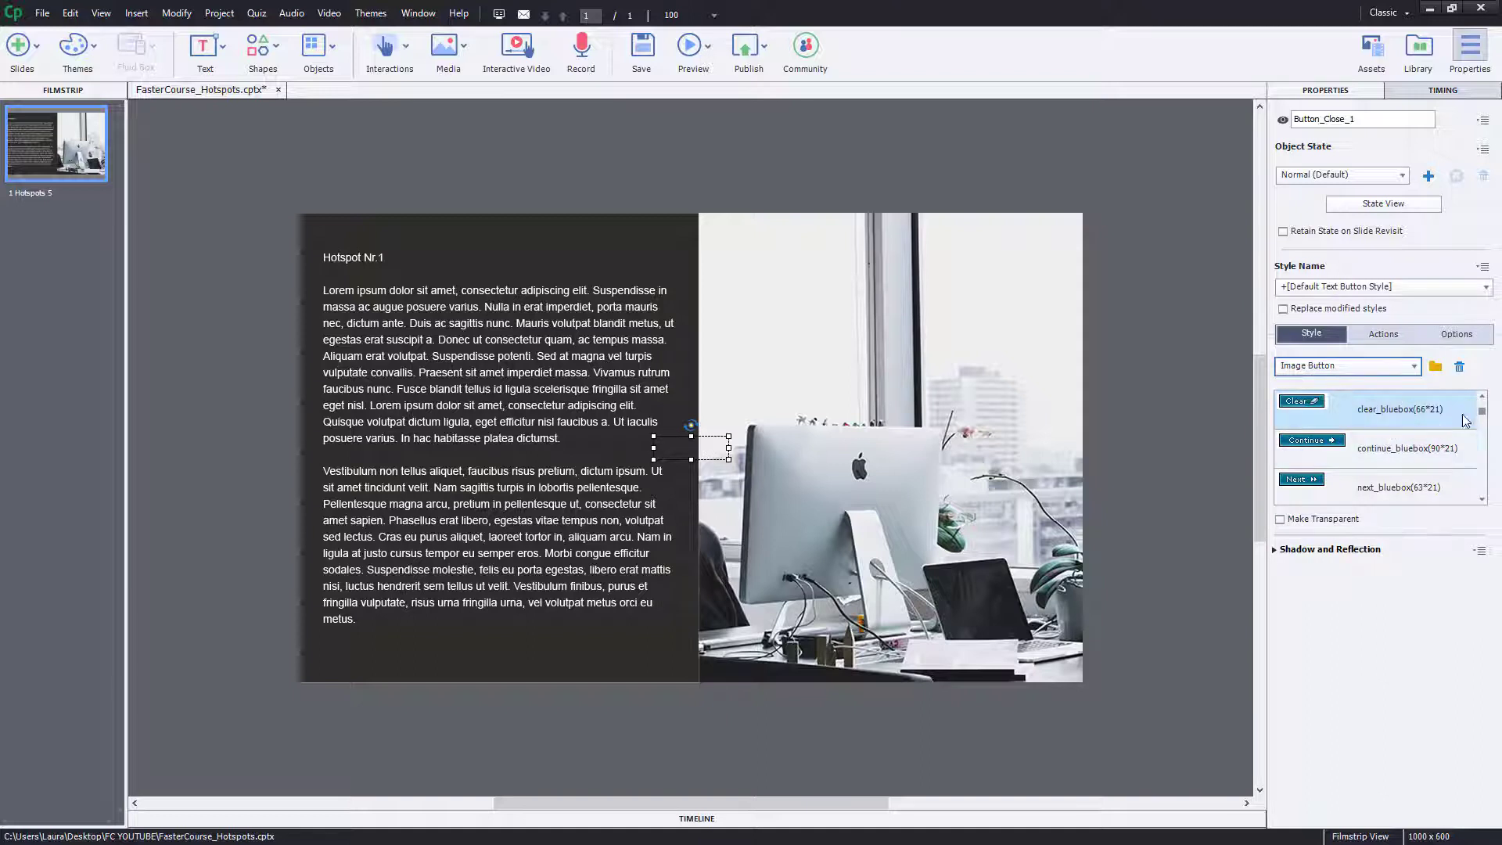
pyautogui.scroll(2, 1485, 416)
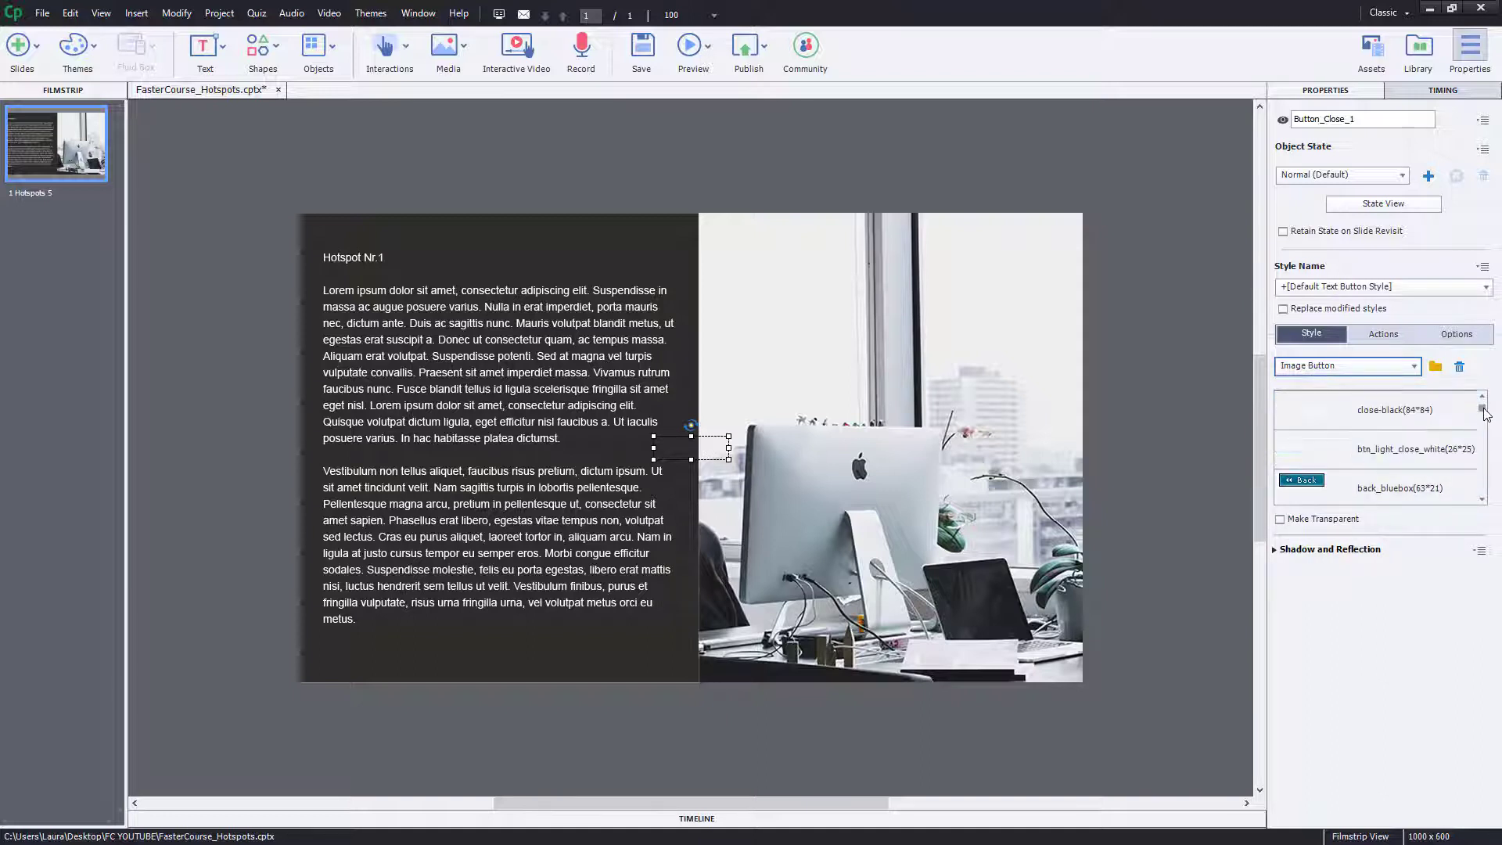
pyautogui.click(1455, 452)
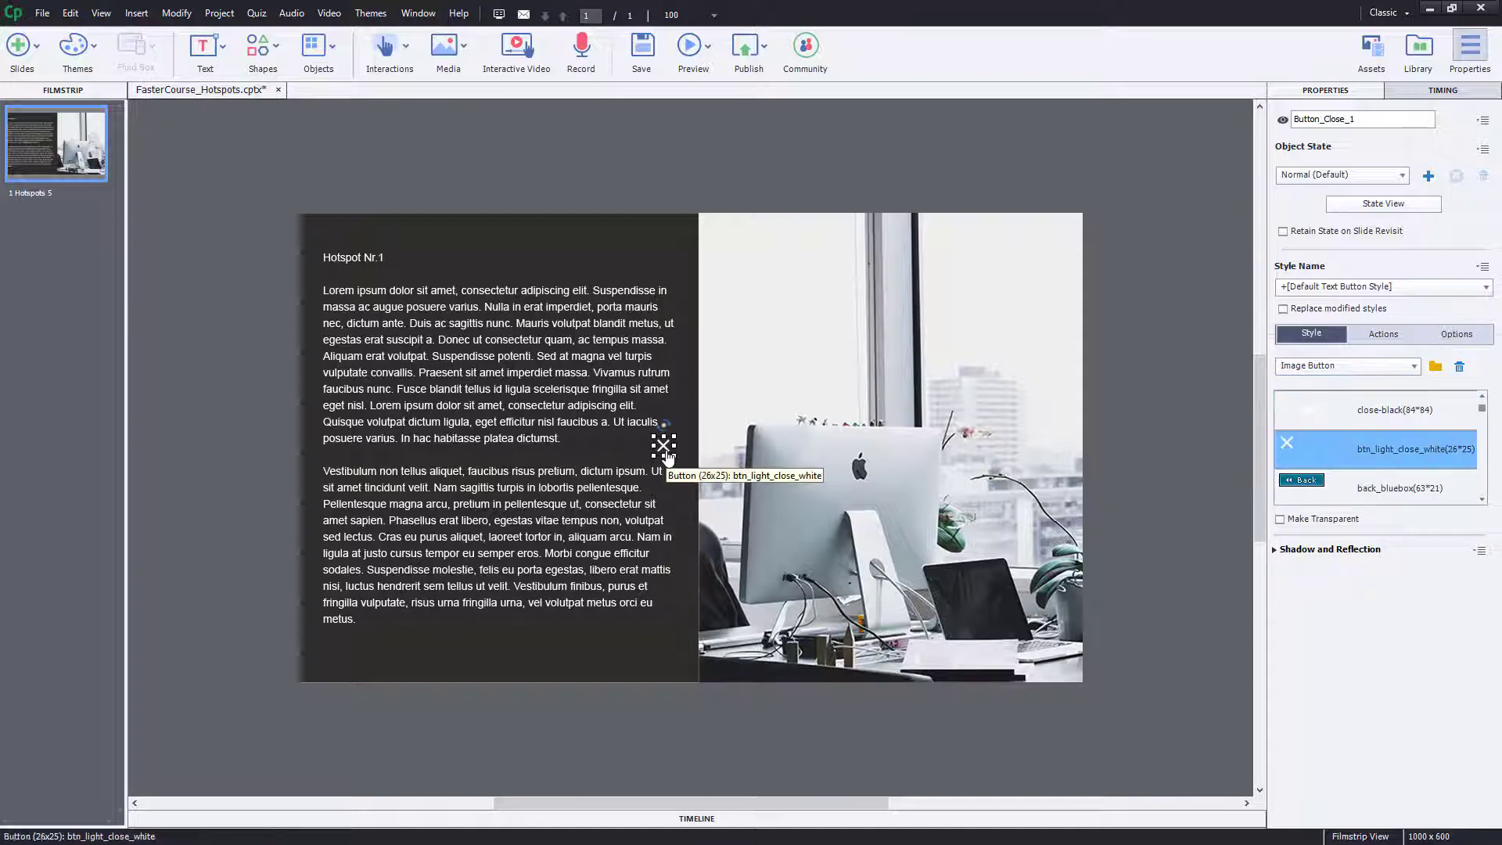
pyautogui.moveTo(667, 458); pyautogui.dragTo(677, 246)
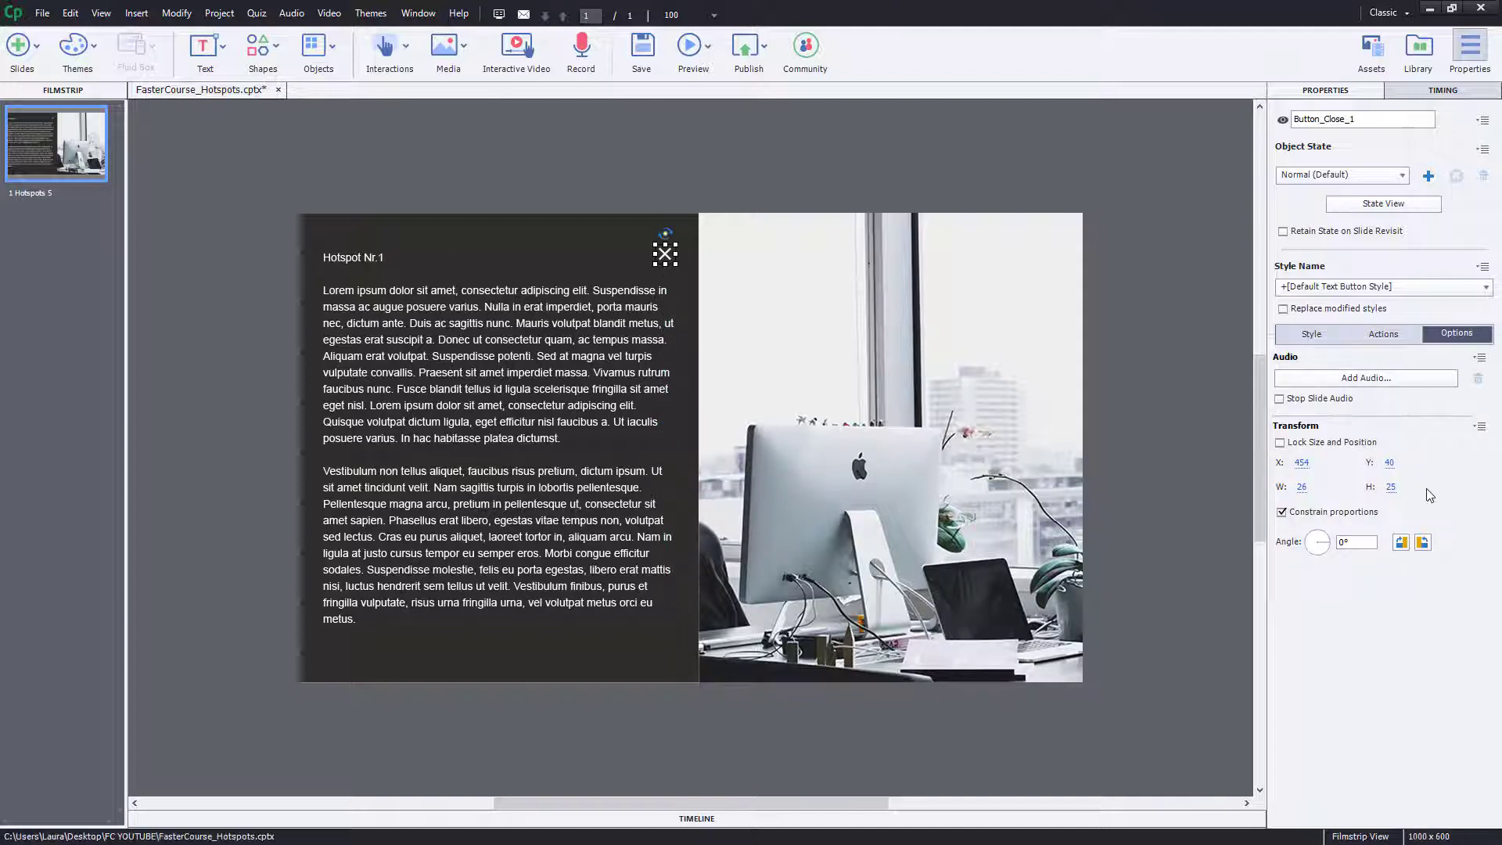
pyautogui.click(655, 458)
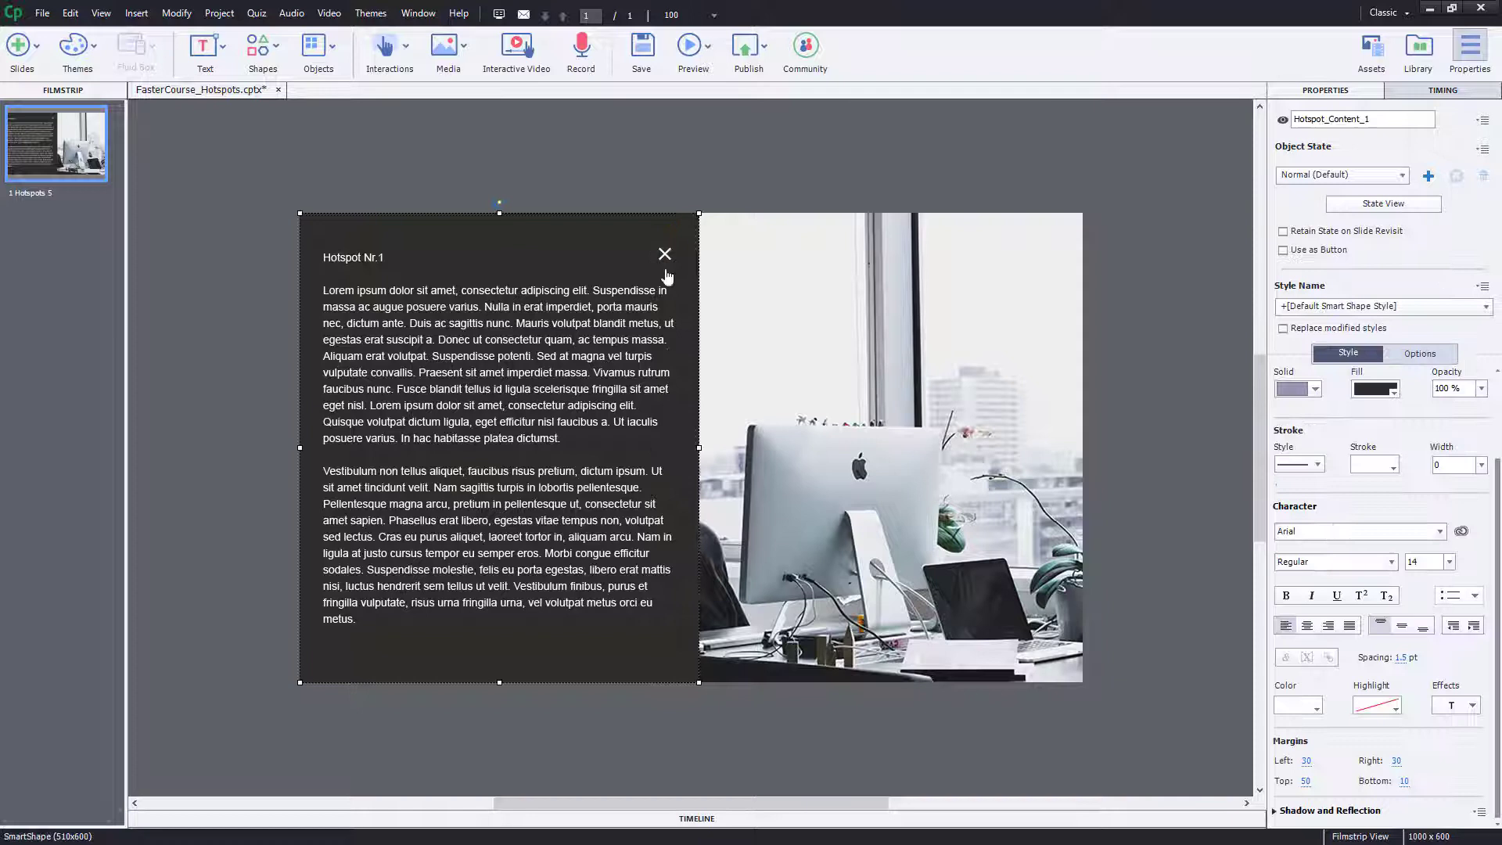
# Group the text panel and close button and name the group Hotspot_Popup_1.
pyautogui.rightClick(620, 298)
pyautogui.click(657, 398)
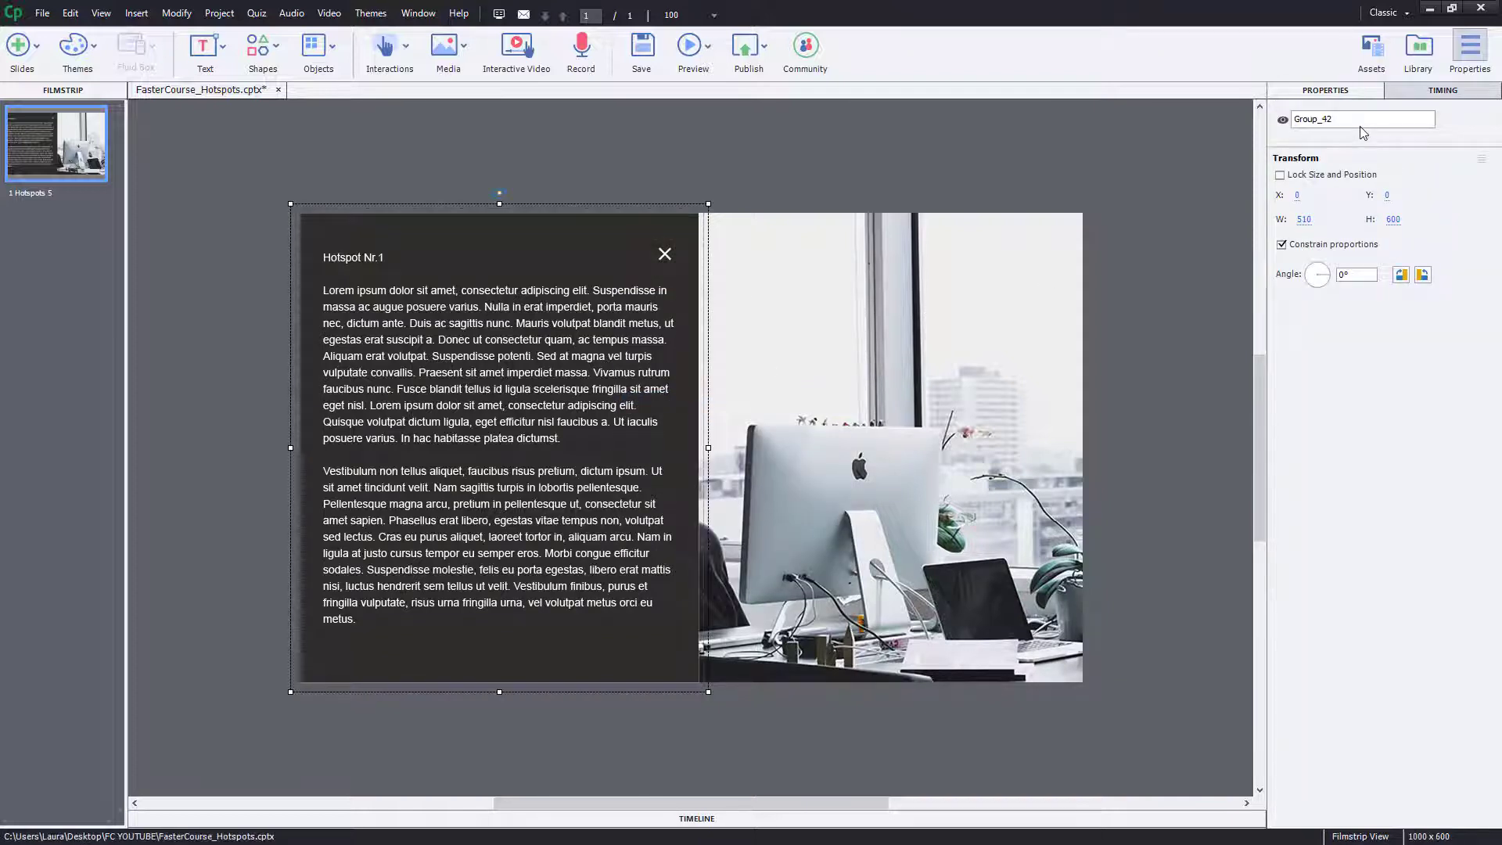
pyautogui.doubleClick(1344, 119)
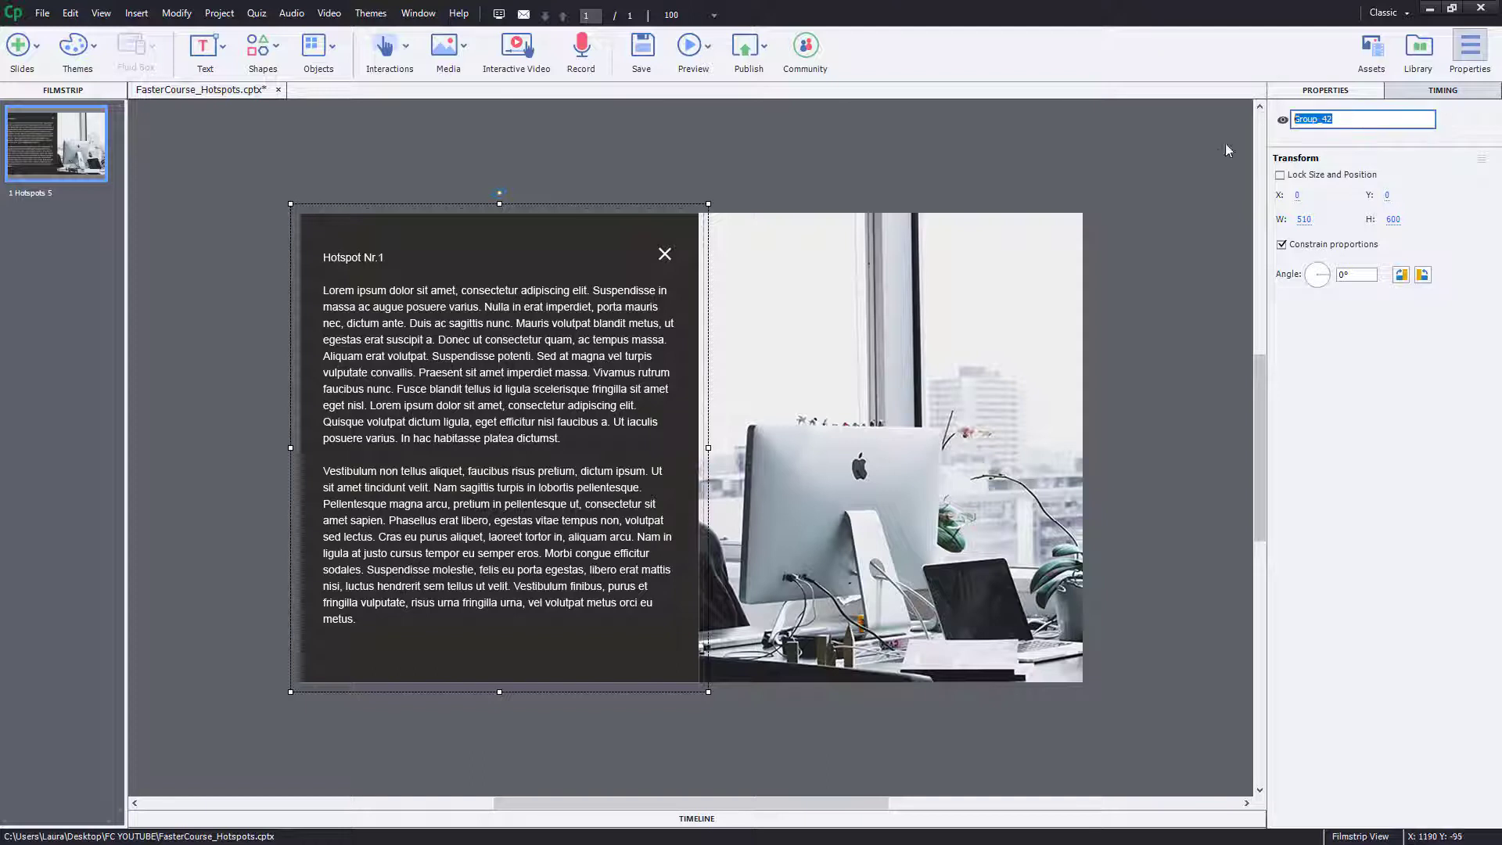
pyautogui.write('Hotspo')
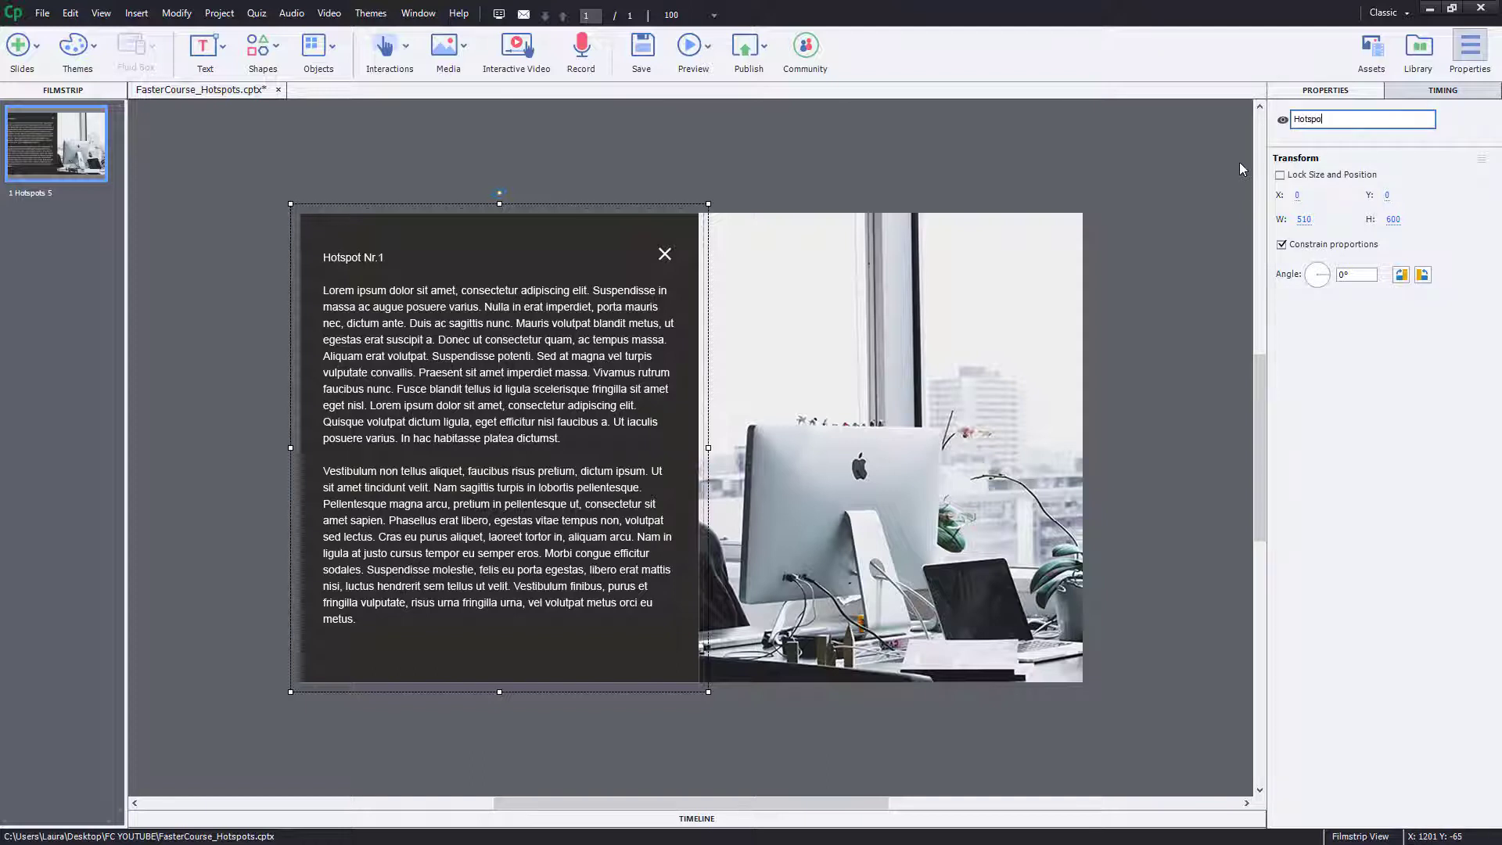
pyautogui.write('t_Popup_1')
pyautogui.press('Return')
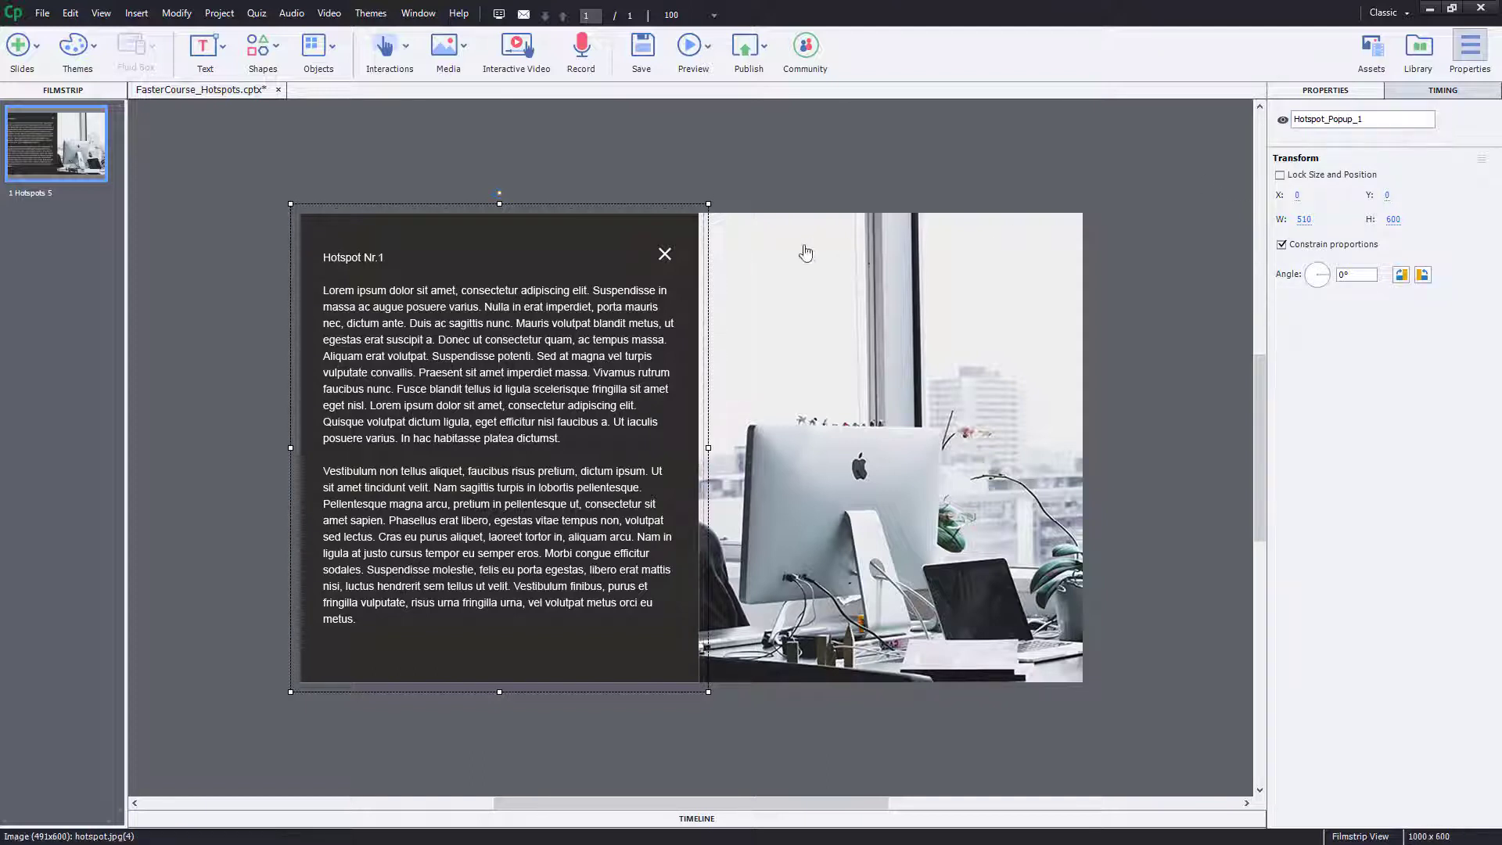
# Set Button_Close_1's On Success action to Hide Hotspot_Popup_1, with Continue unchecked.
pyautogui.click(664, 254)
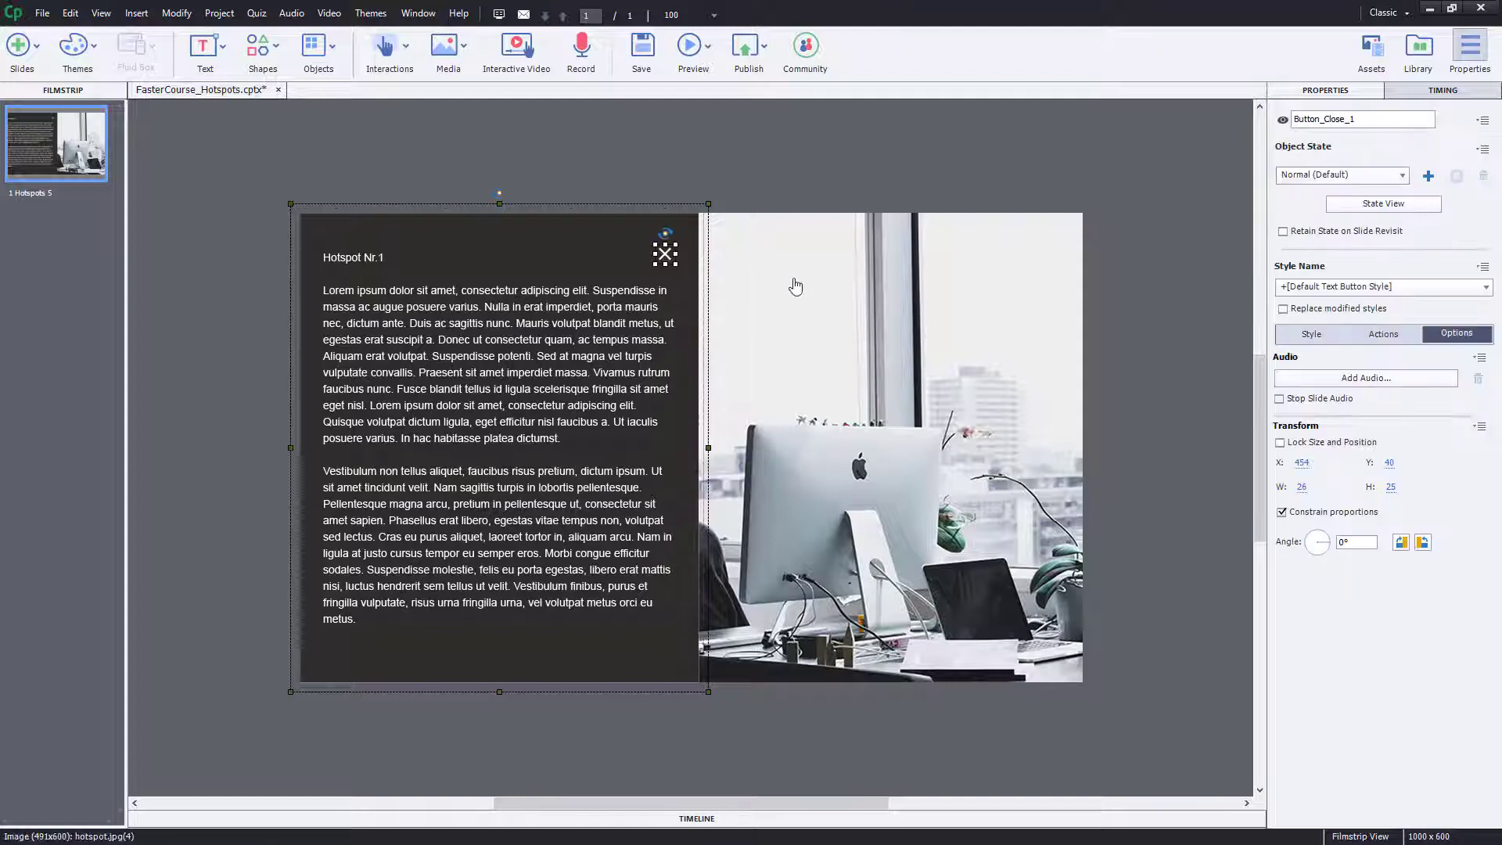
pyautogui.click(1378, 338)
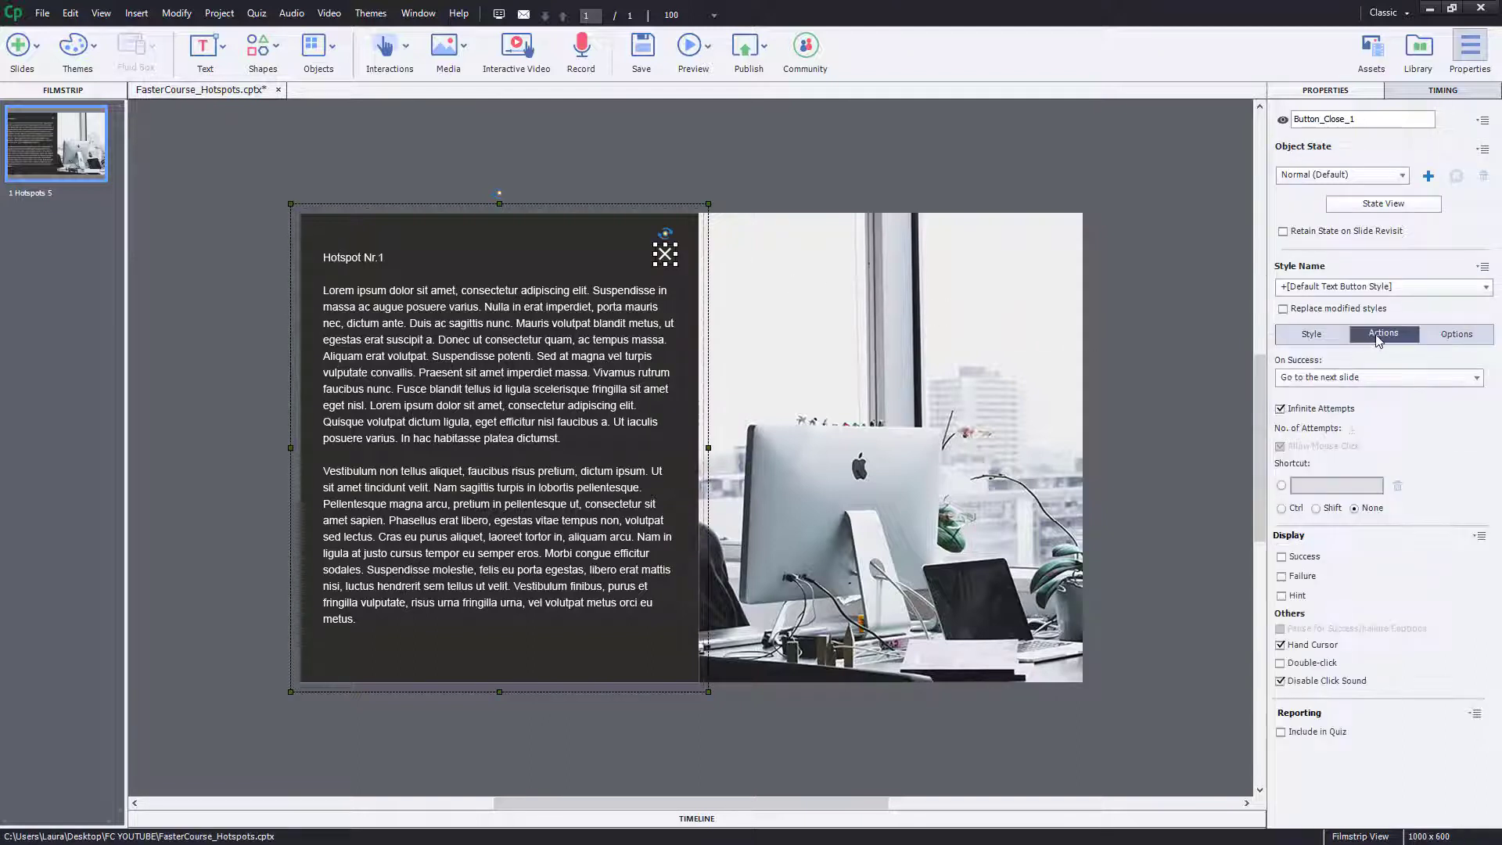
pyautogui.click(1379, 377)
pyautogui.click(1368, 637)
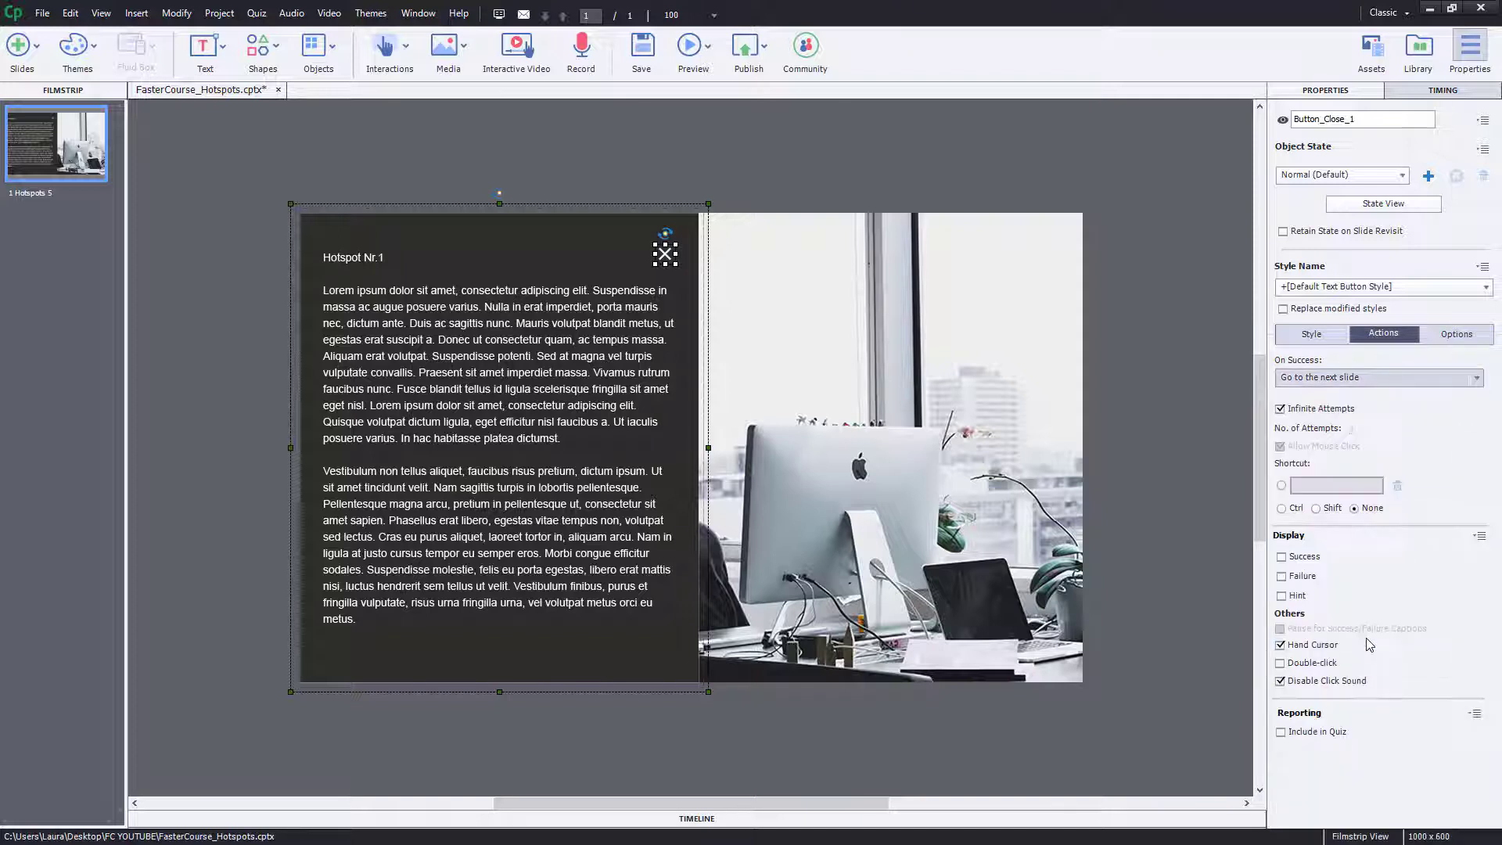
pyautogui.click(1369, 410)
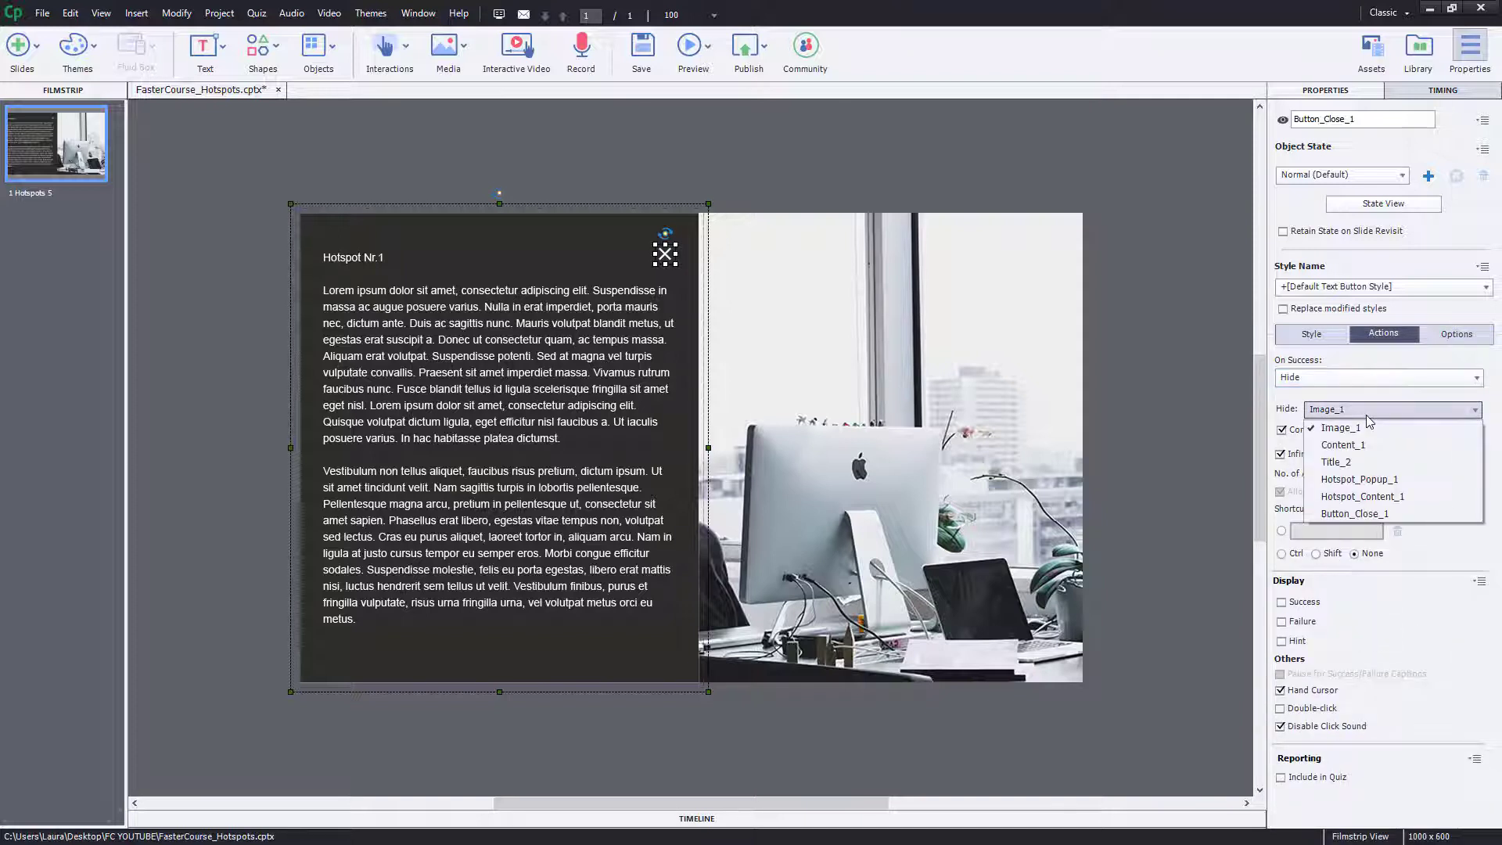
pyautogui.click(1377, 482)
pyautogui.click(1334, 439)
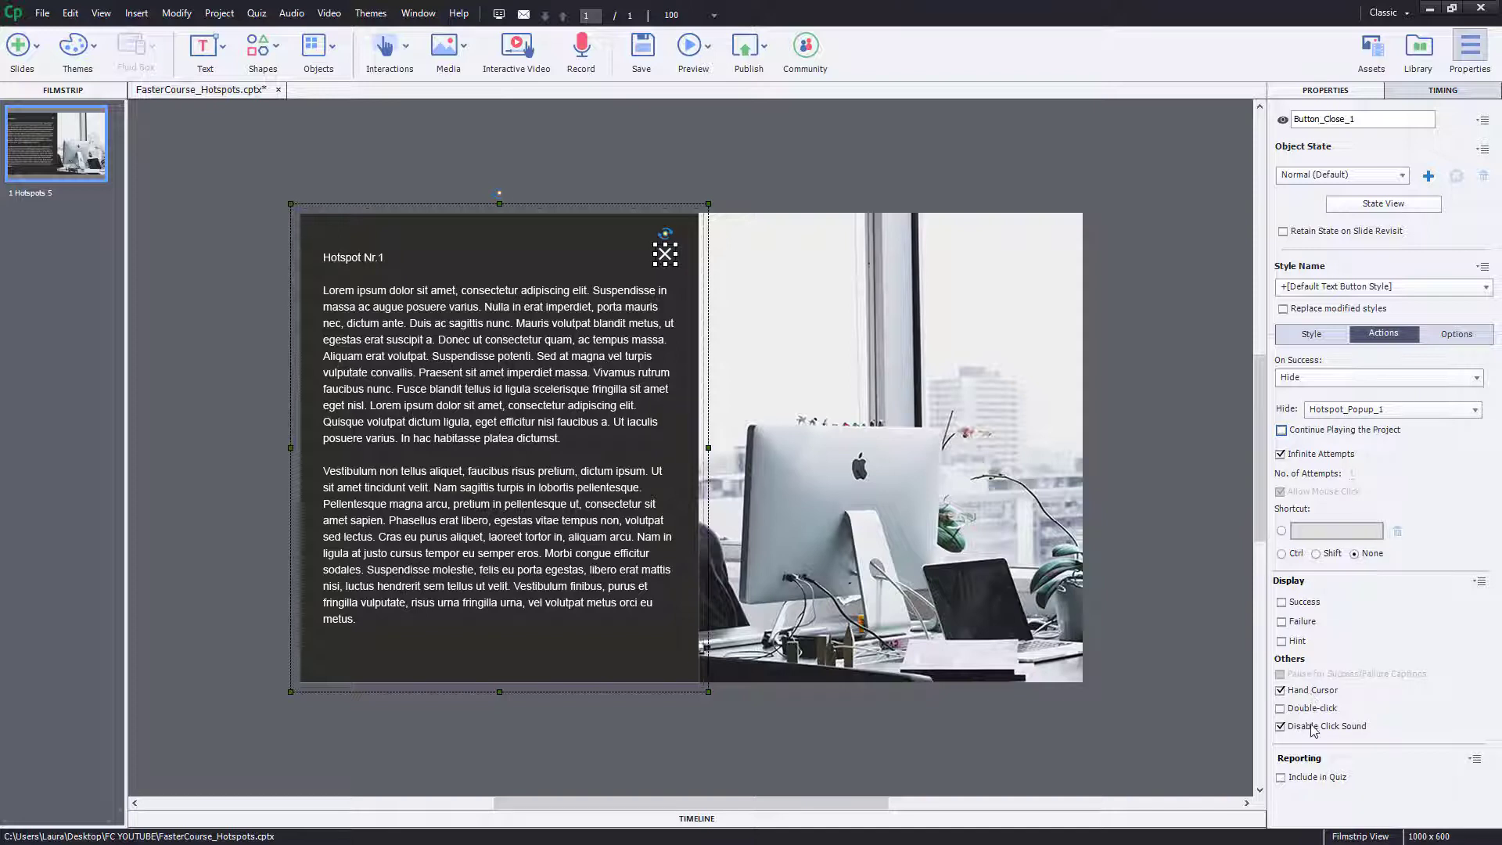
pyautogui.click(1186, 493)
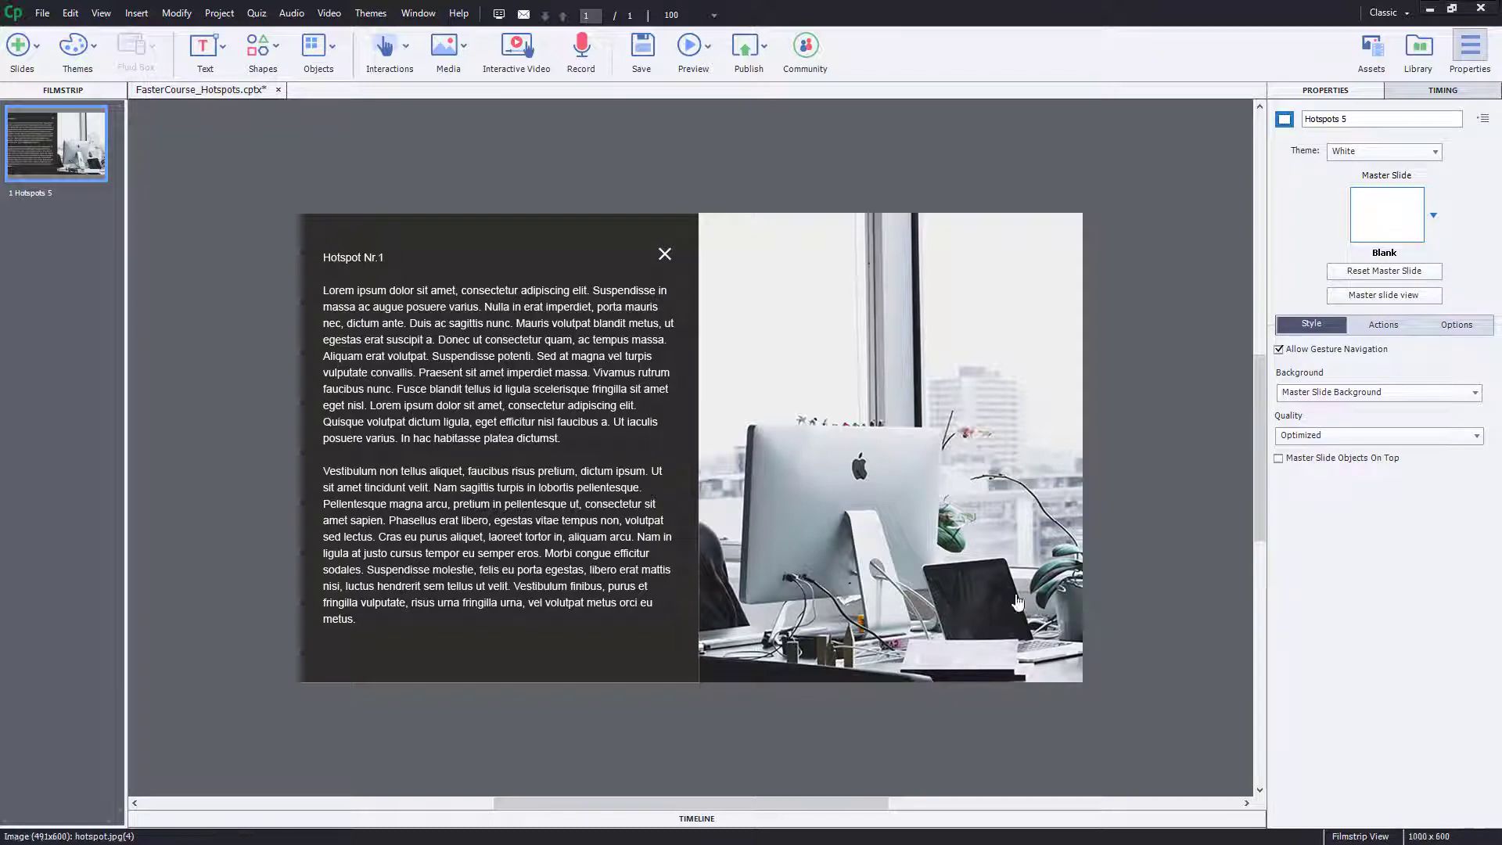
# Duplicate the popup as Hotspot_Popup_2 and position it at X 0, Y 0.
pyautogui.click(646, 478)
pyautogui.rightClick(646, 477)
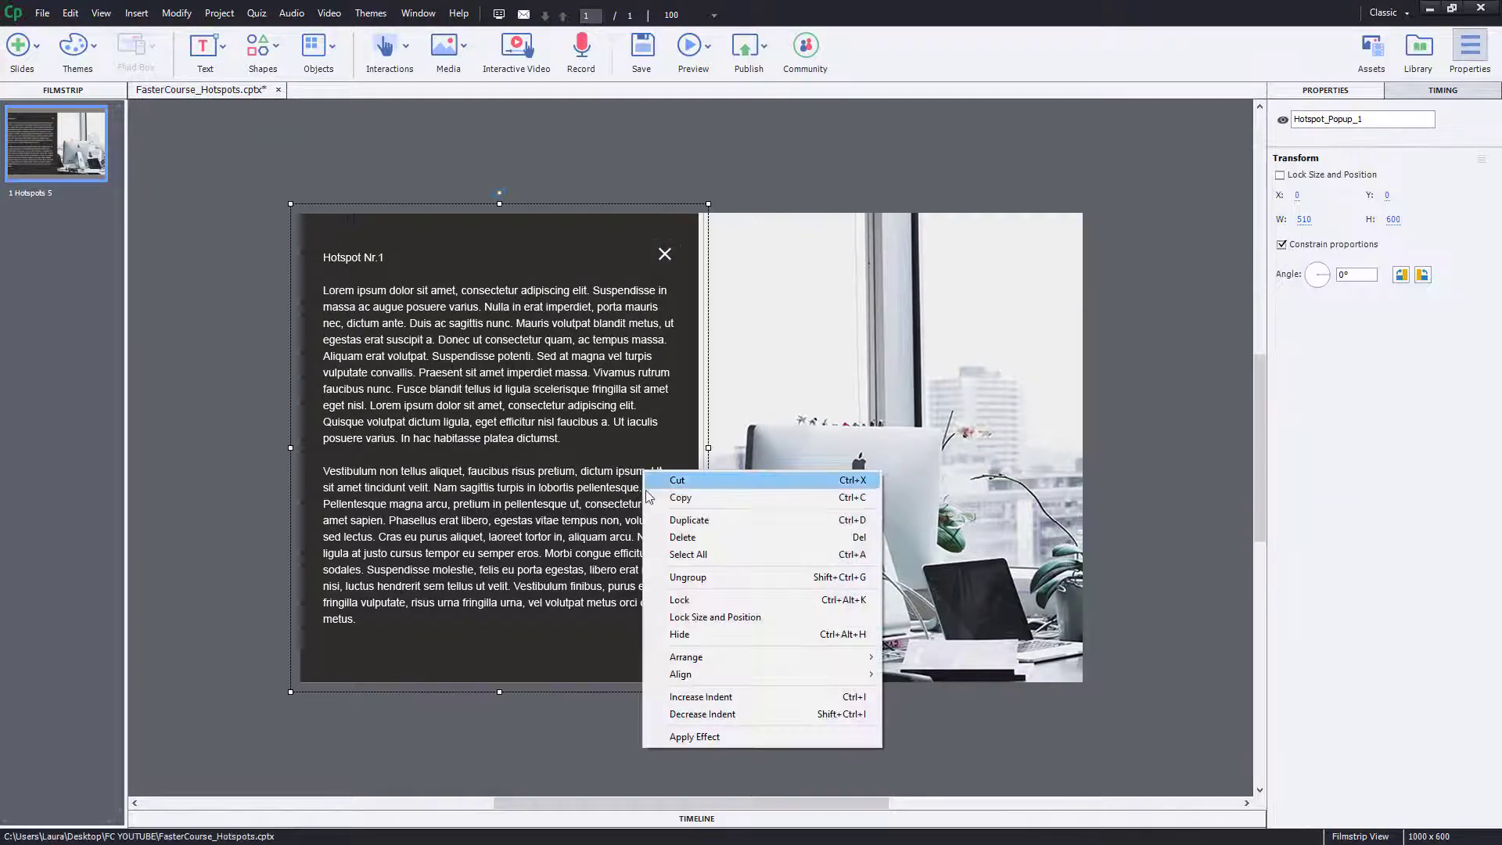
pyautogui.click(663, 519)
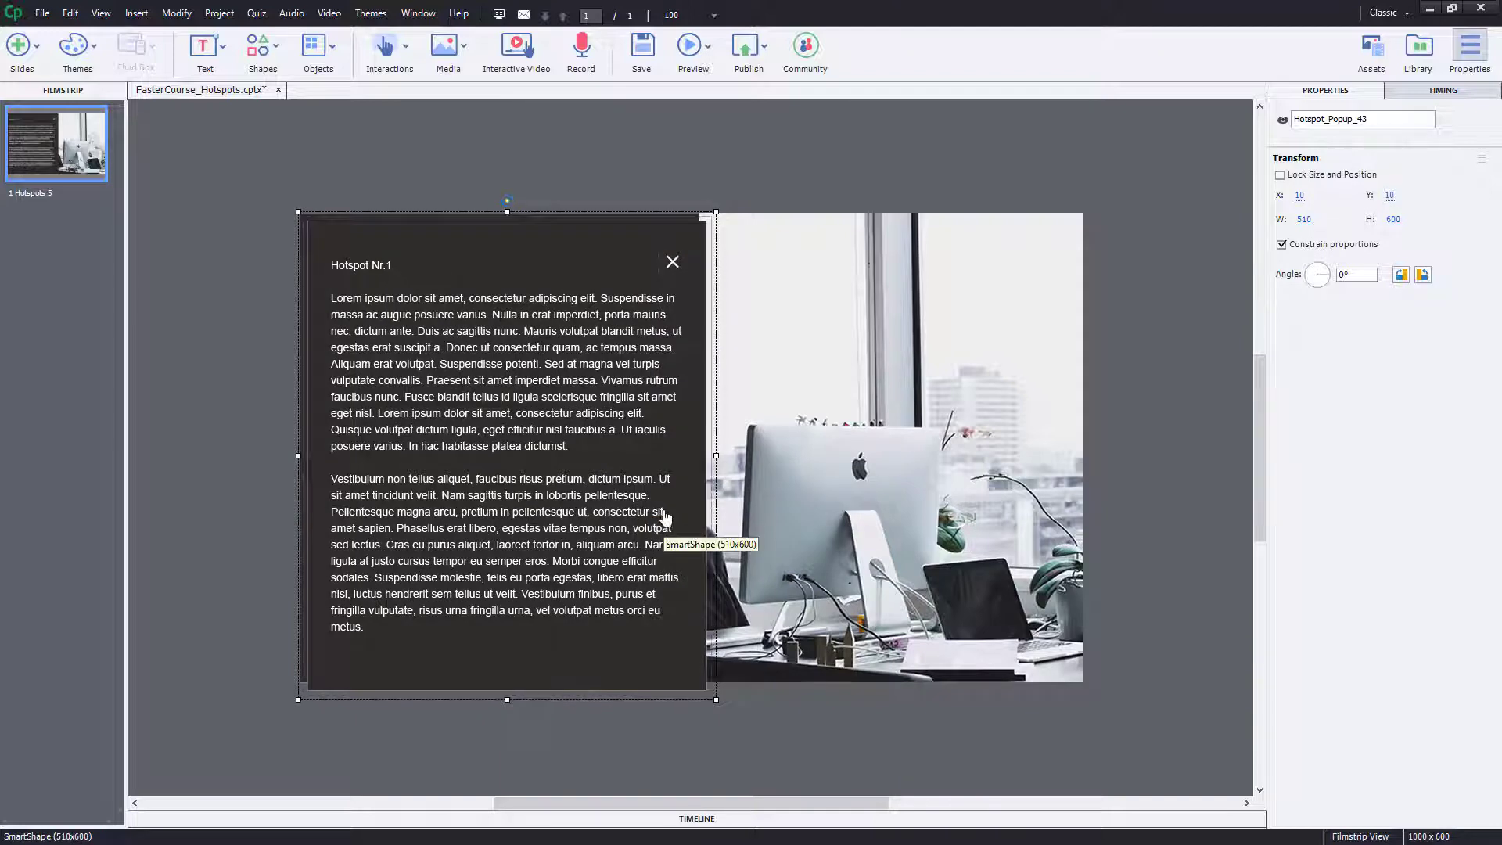
pyautogui.click(1409, 118)
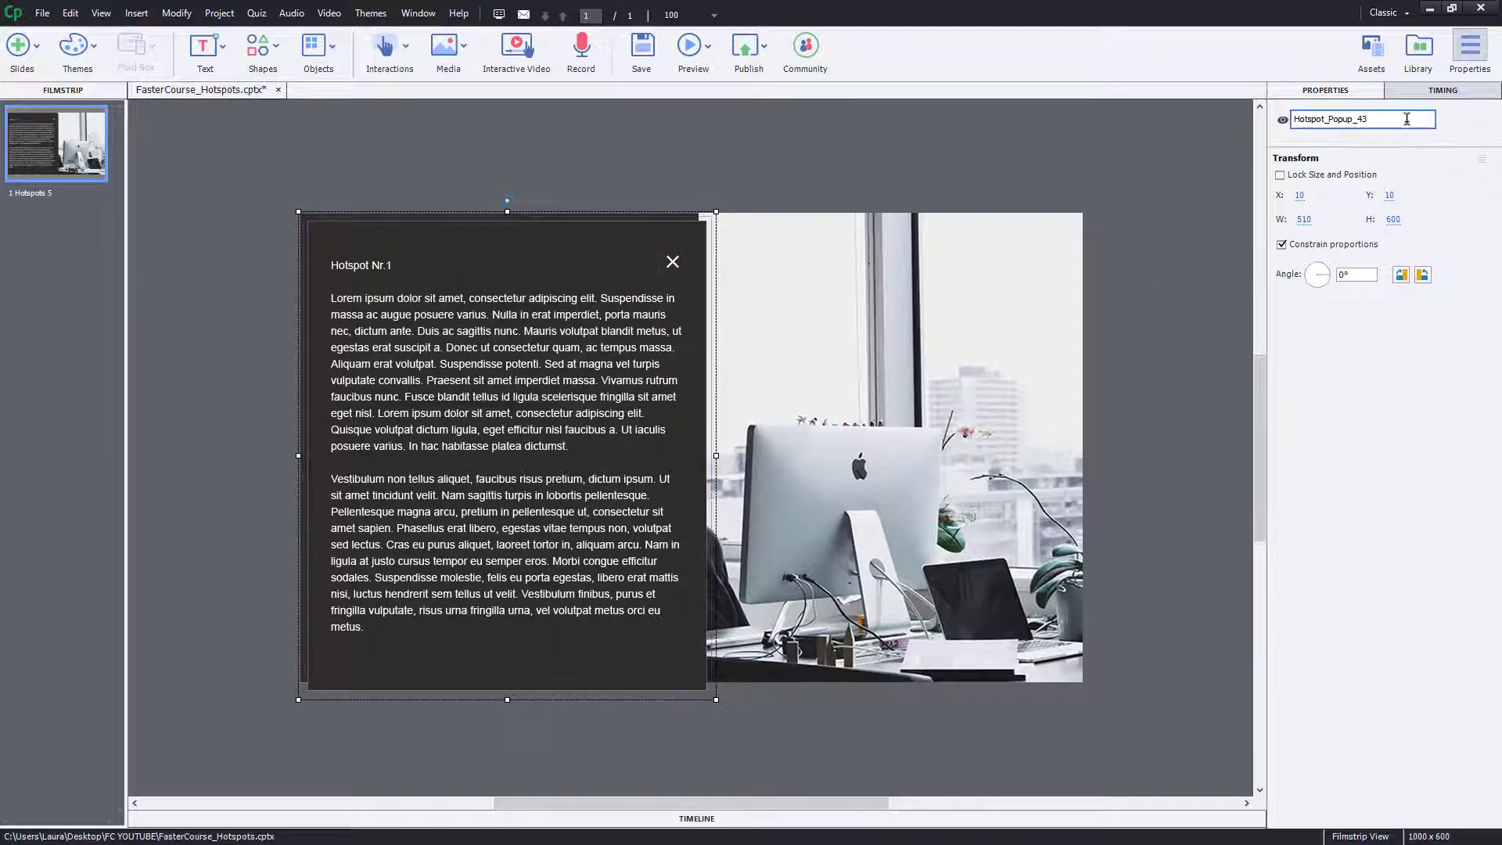
pyautogui.write('2')
pyautogui.press('Return')
pyautogui.click(1300, 196)
pyautogui.write('0')
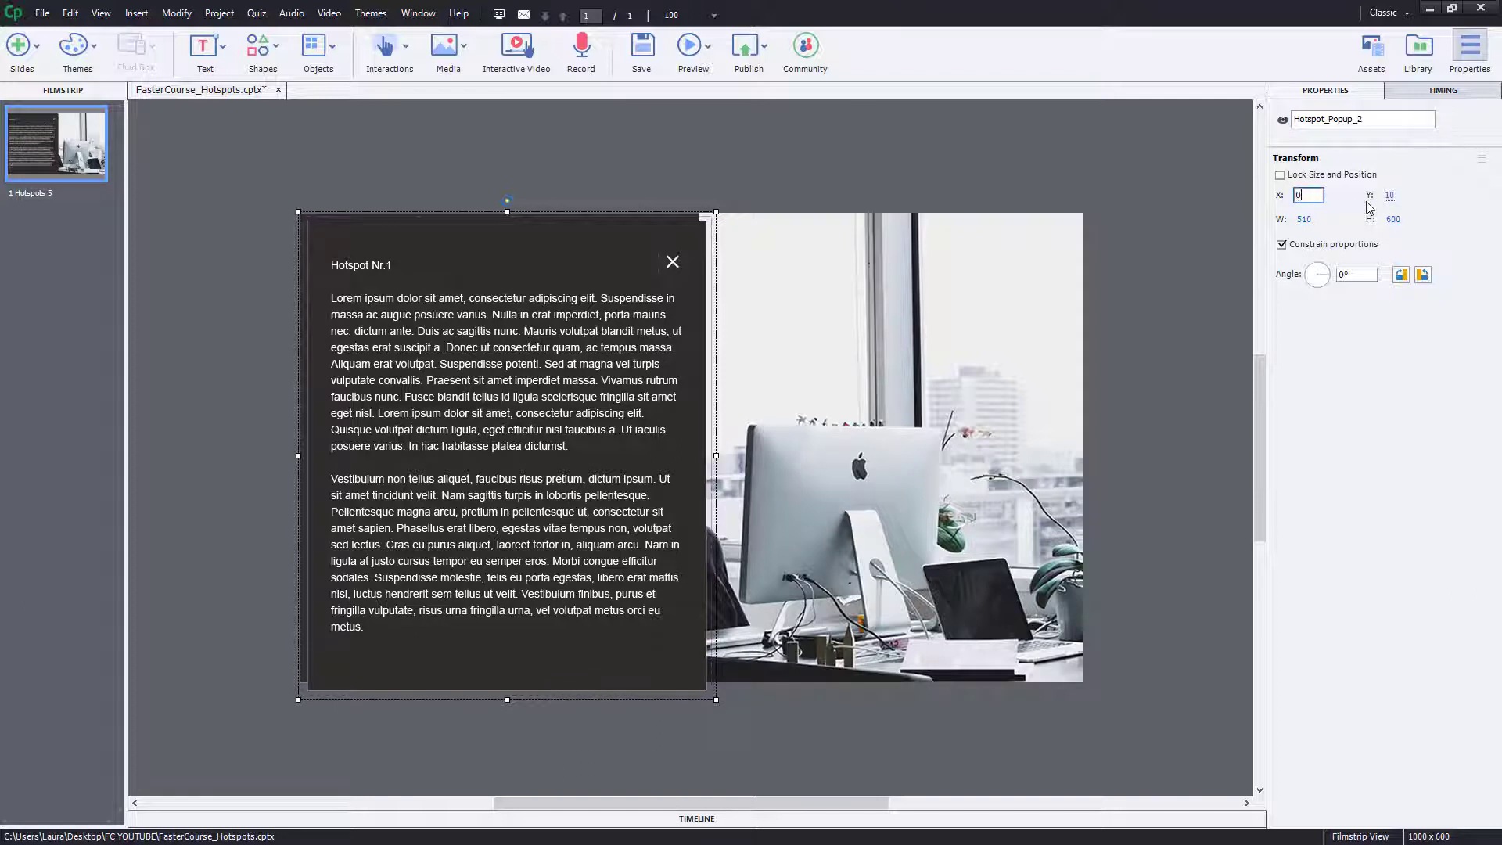
pyautogui.click(1389, 197)
pyautogui.write('0')
pyautogui.click(814, 241)
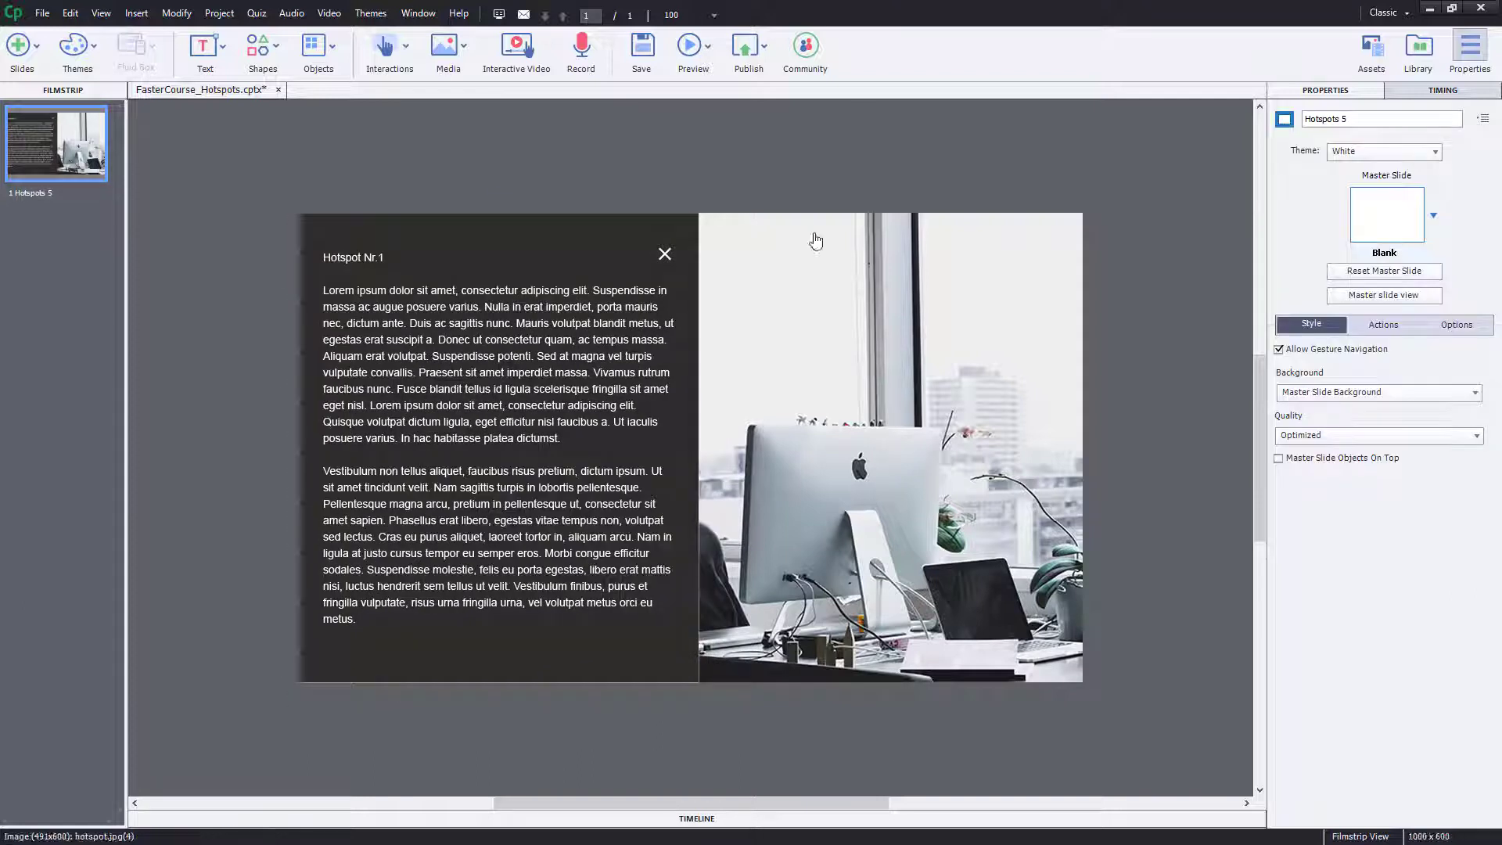
# Change the duplicate's title to Hotspot Nr.2.
pyautogui.click(552, 254)
pyautogui.click(470, 265)
pyautogui.click(461, 257)
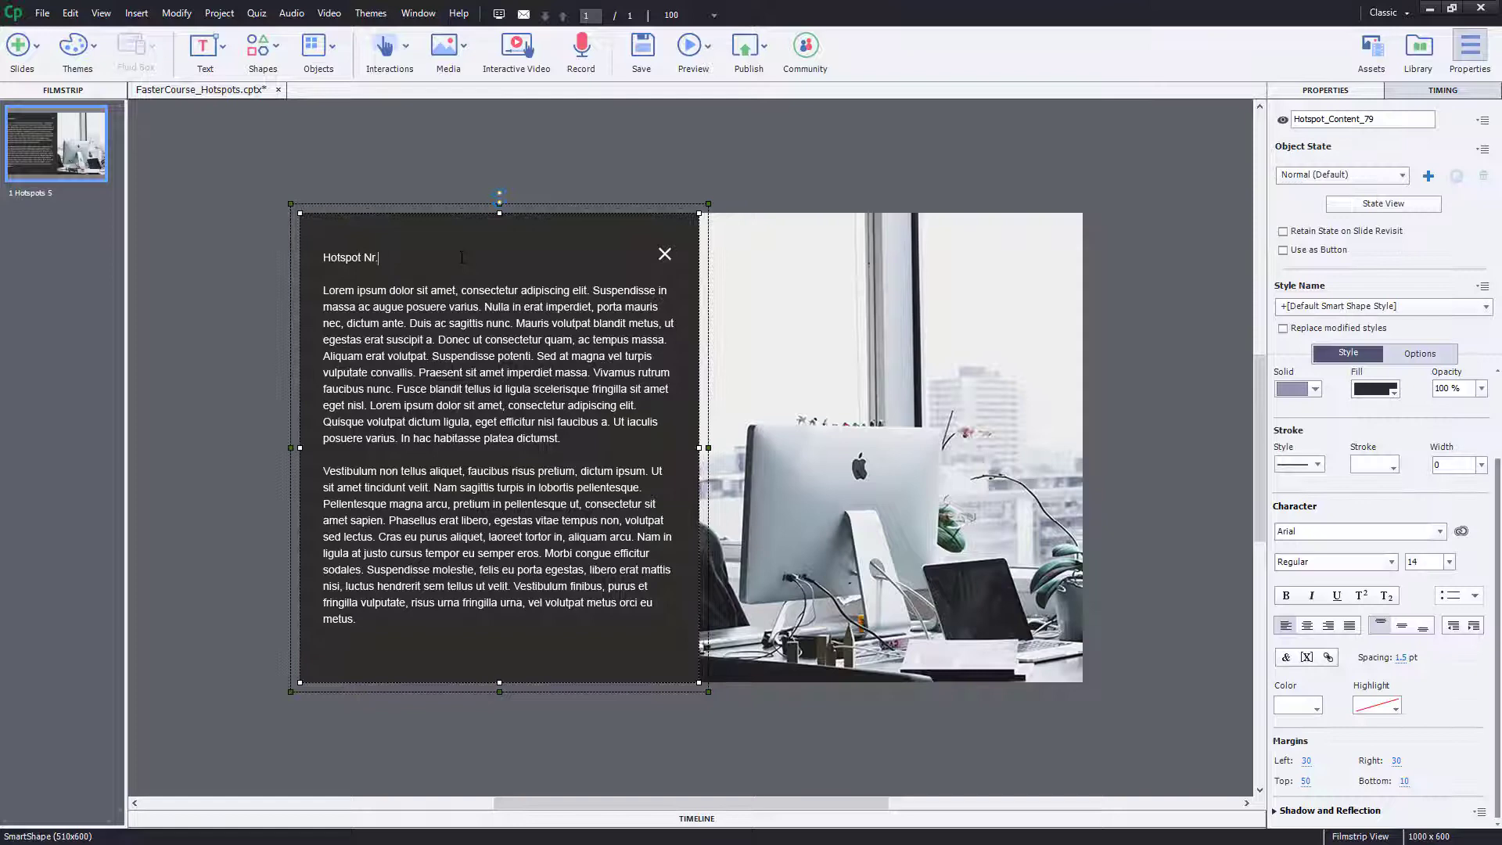
pyautogui.write('2')
pyautogui.click(1060, 364)
# Duplicate Hotspot_Popup_2 and name the copy Hotspot_Popup_3.
pyautogui.rightClick(633, 336)
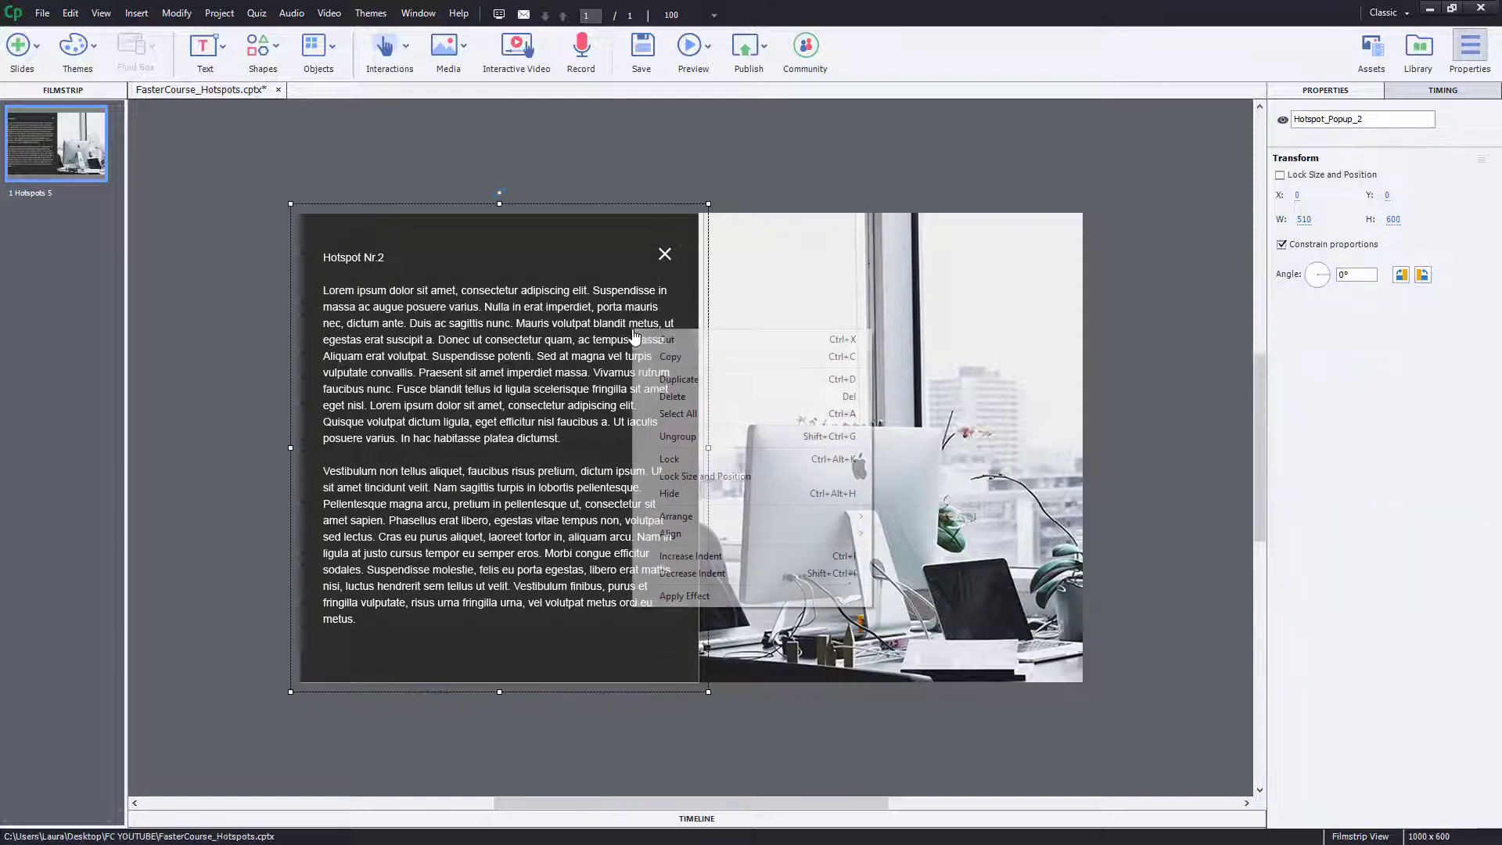
pyautogui.click(685, 379)
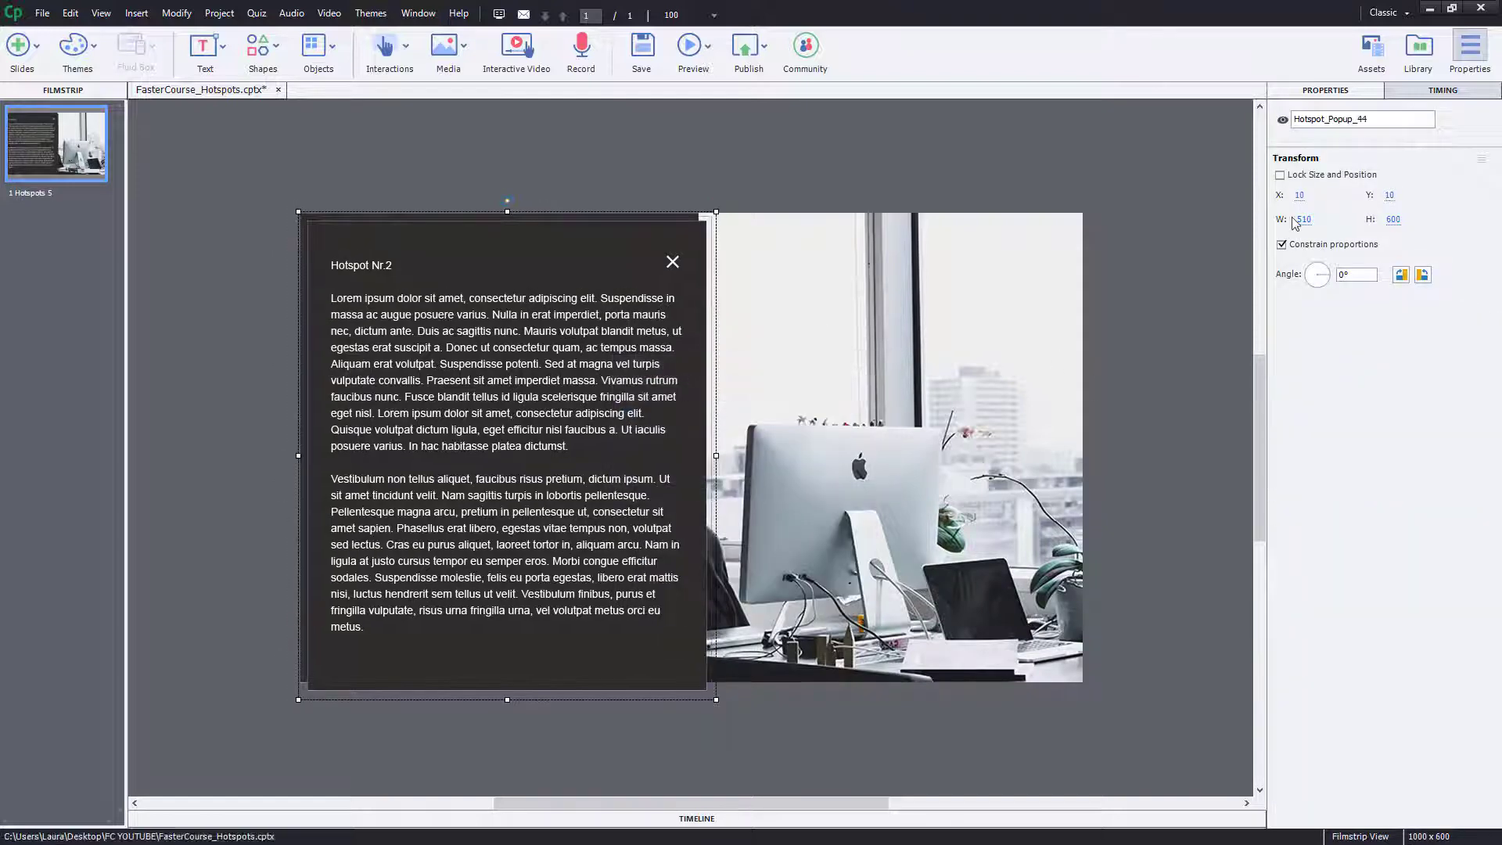
pyautogui.click(1390, 121)
pyautogui.press('BackSpace')
pyautogui.write('3')
pyautogui.press('Return')
pyautogui.click(1022, 763)
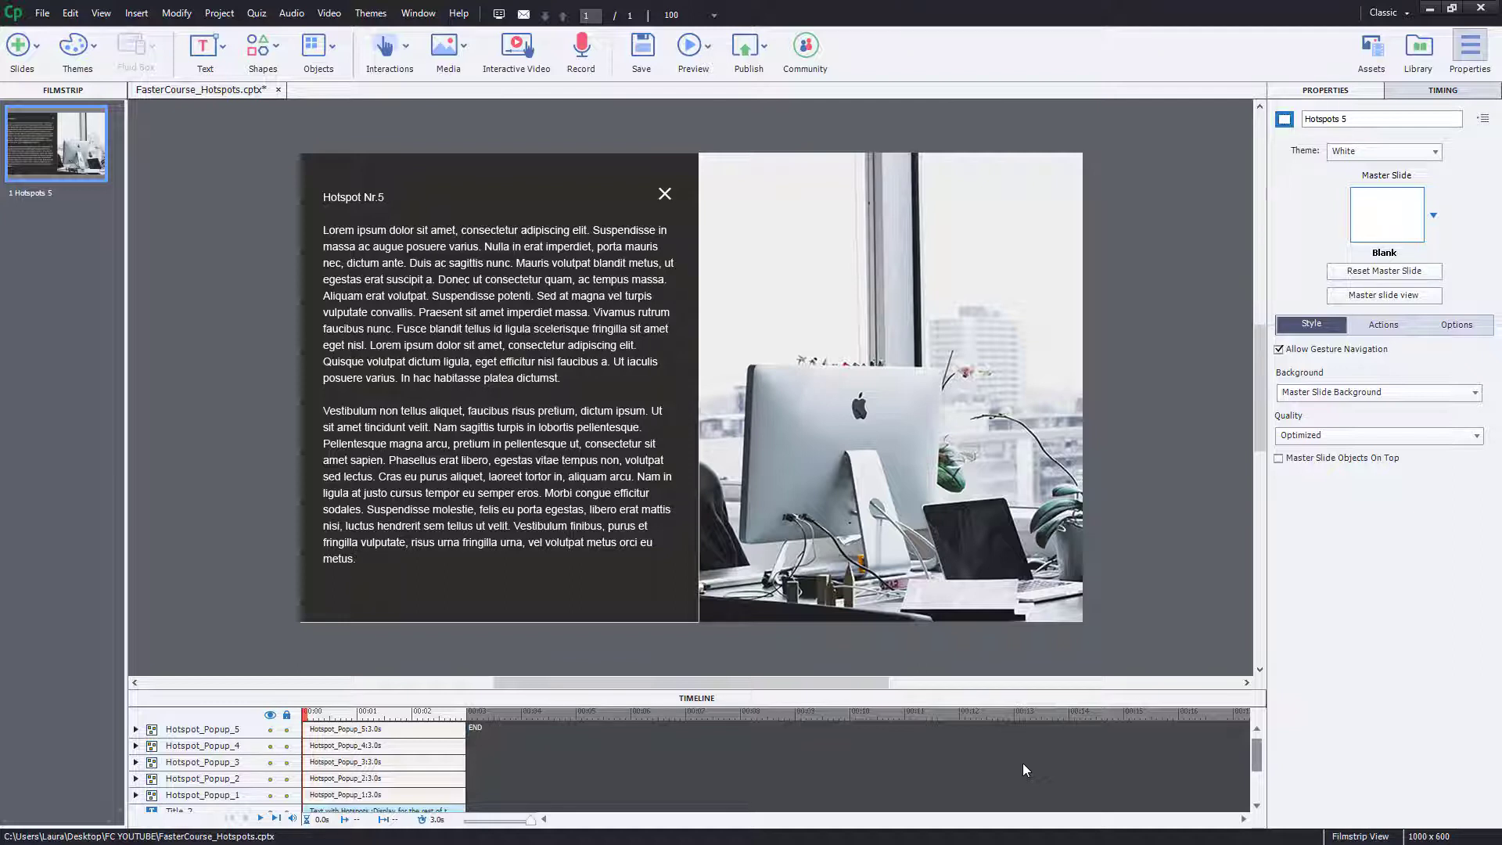
# Place the Library circle image on the photo as Large_Hotspot_1, enable Use as Button, and view its states.
pyautogui.moveTo(1498, 6); pyautogui.dragTo(802, 251)
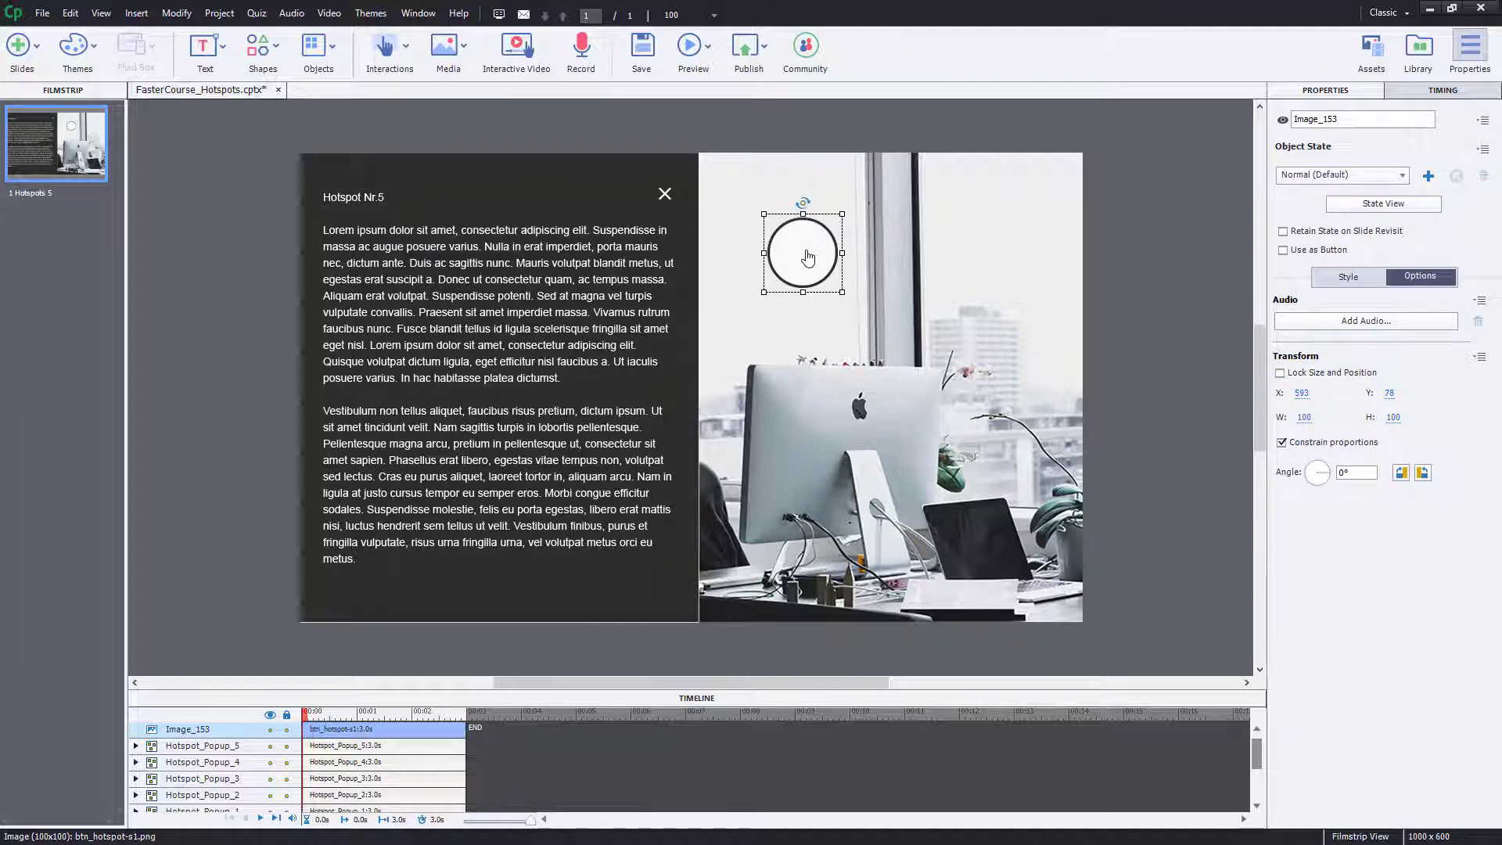
pyautogui.doubleClick(1317, 119)
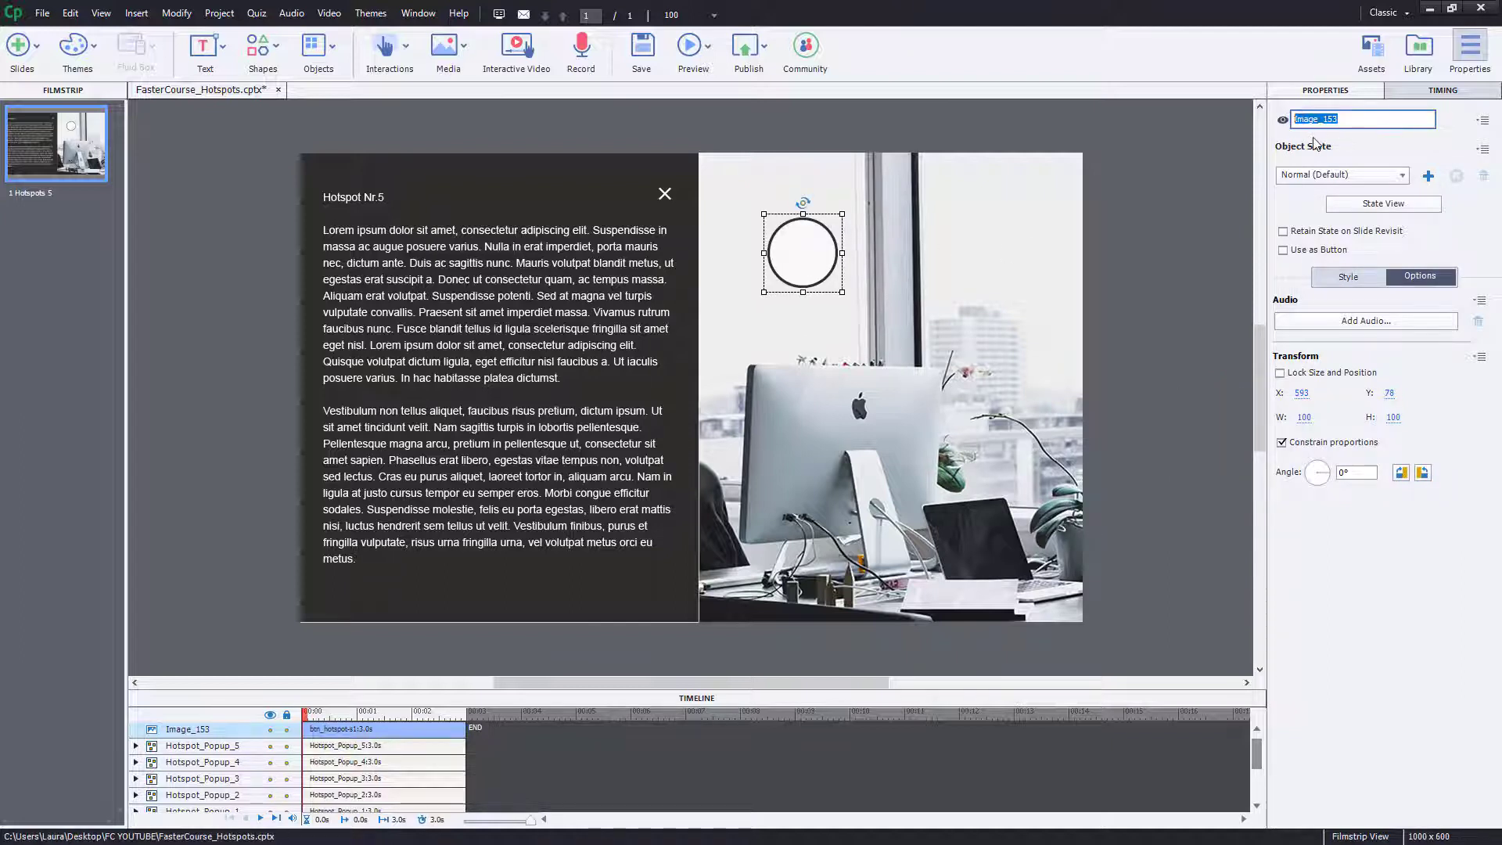
pyautogui.write('Large_Hotspot_1')
pyautogui.press('Return')
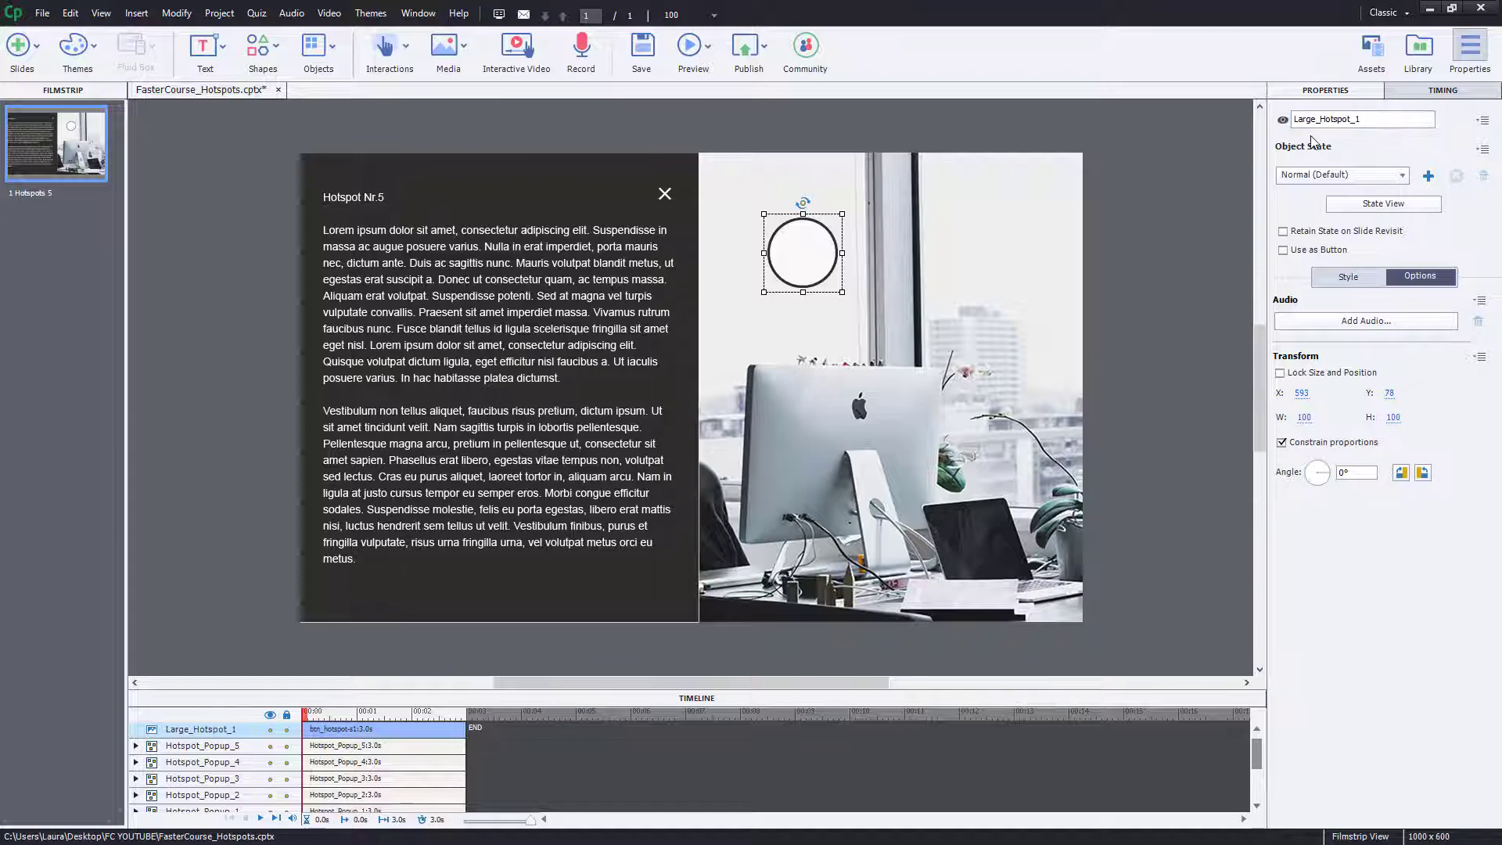
pyautogui.click(1285, 251)
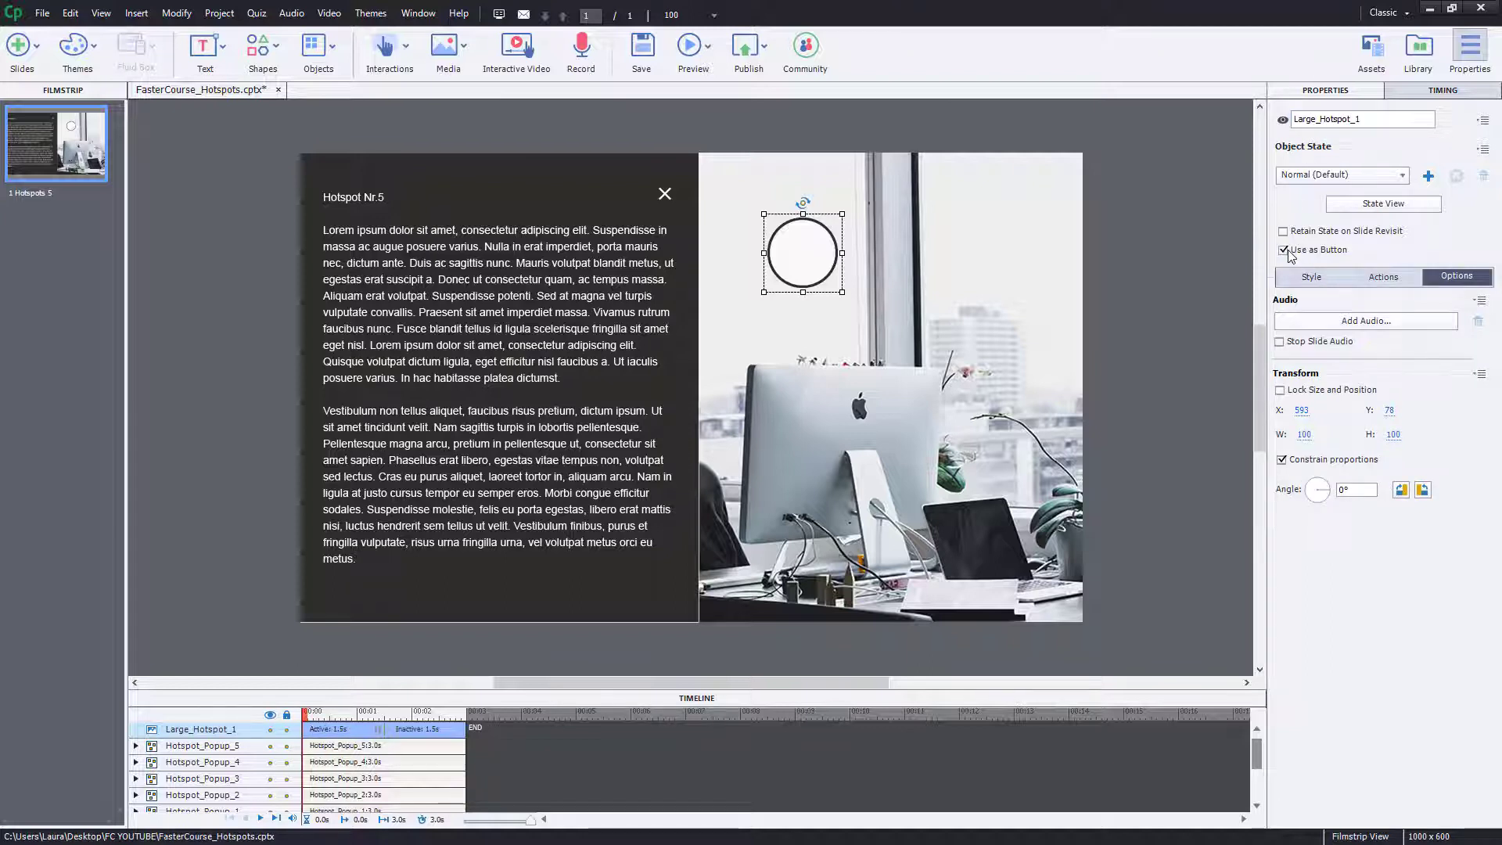
pyautogui.click(1373, 206)
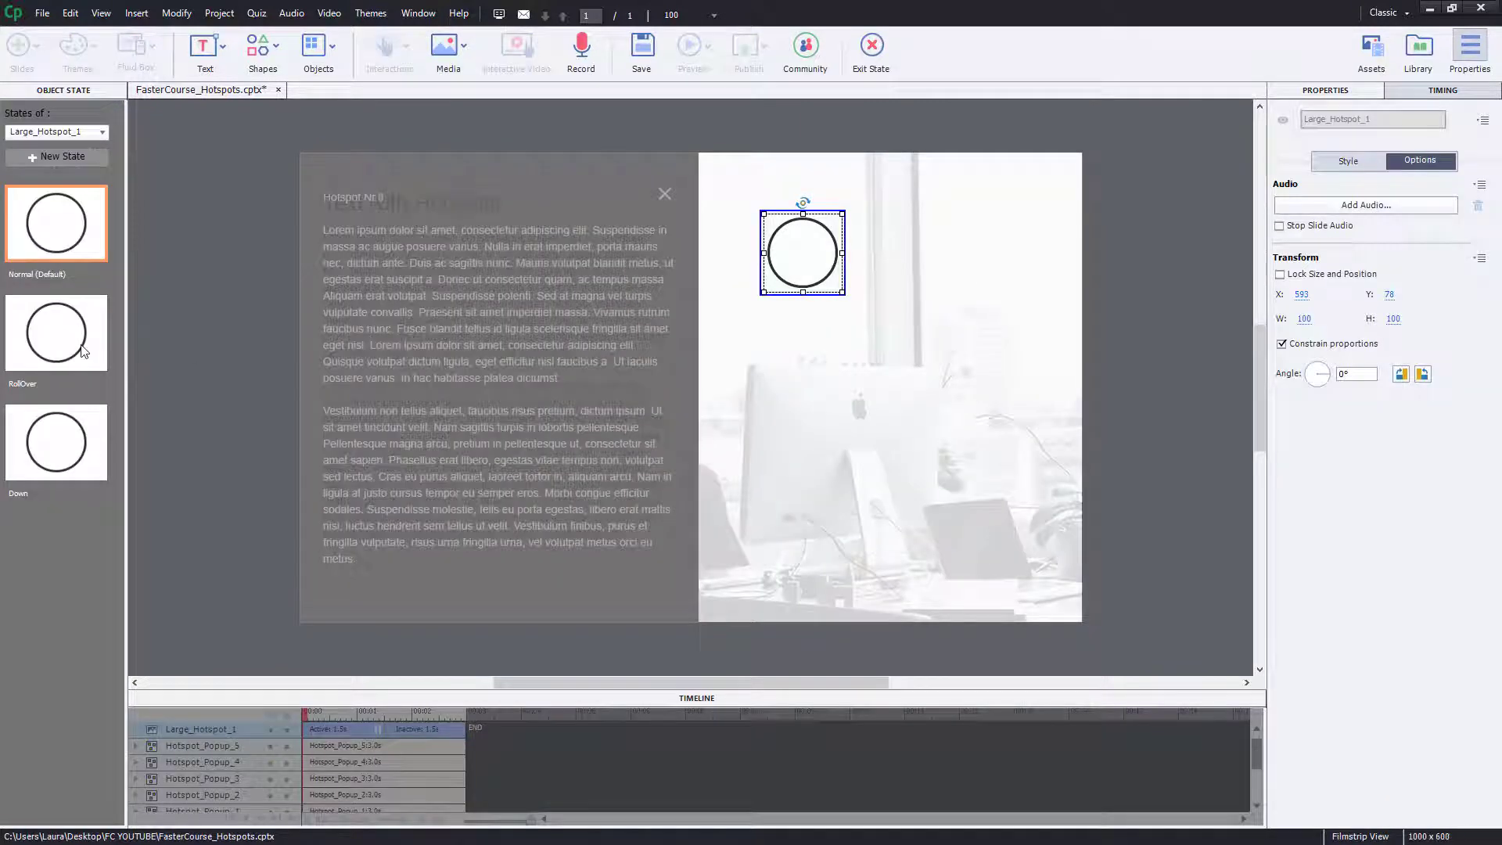
# Set both the RollOver and Down state images to btn_hotspot-s2.png.
pyautogui.click(84, 351)
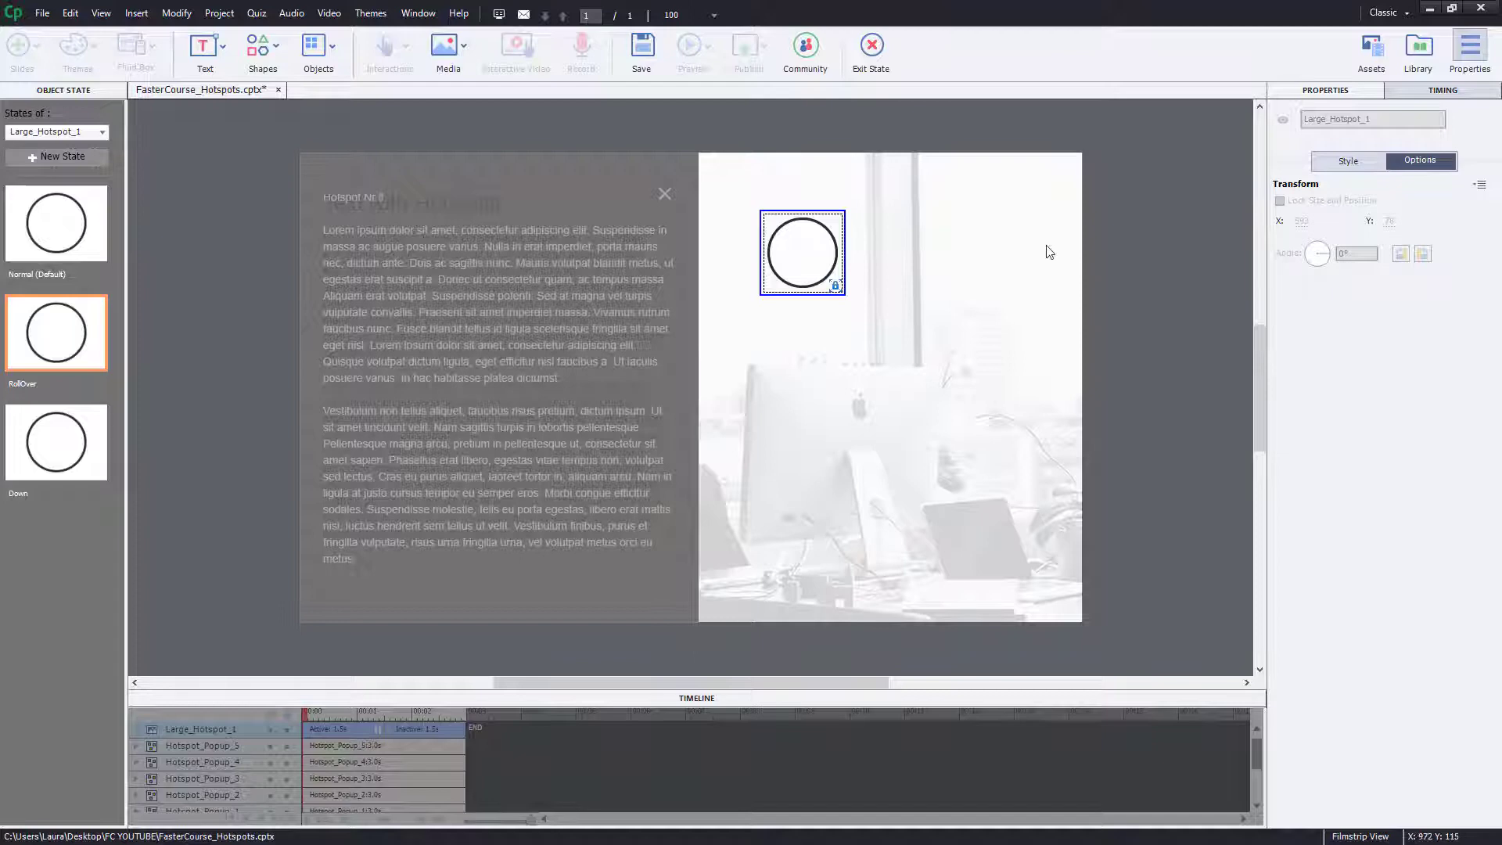
pyautogui.click(1349, 166)
pyautogui.click(1361, 194)
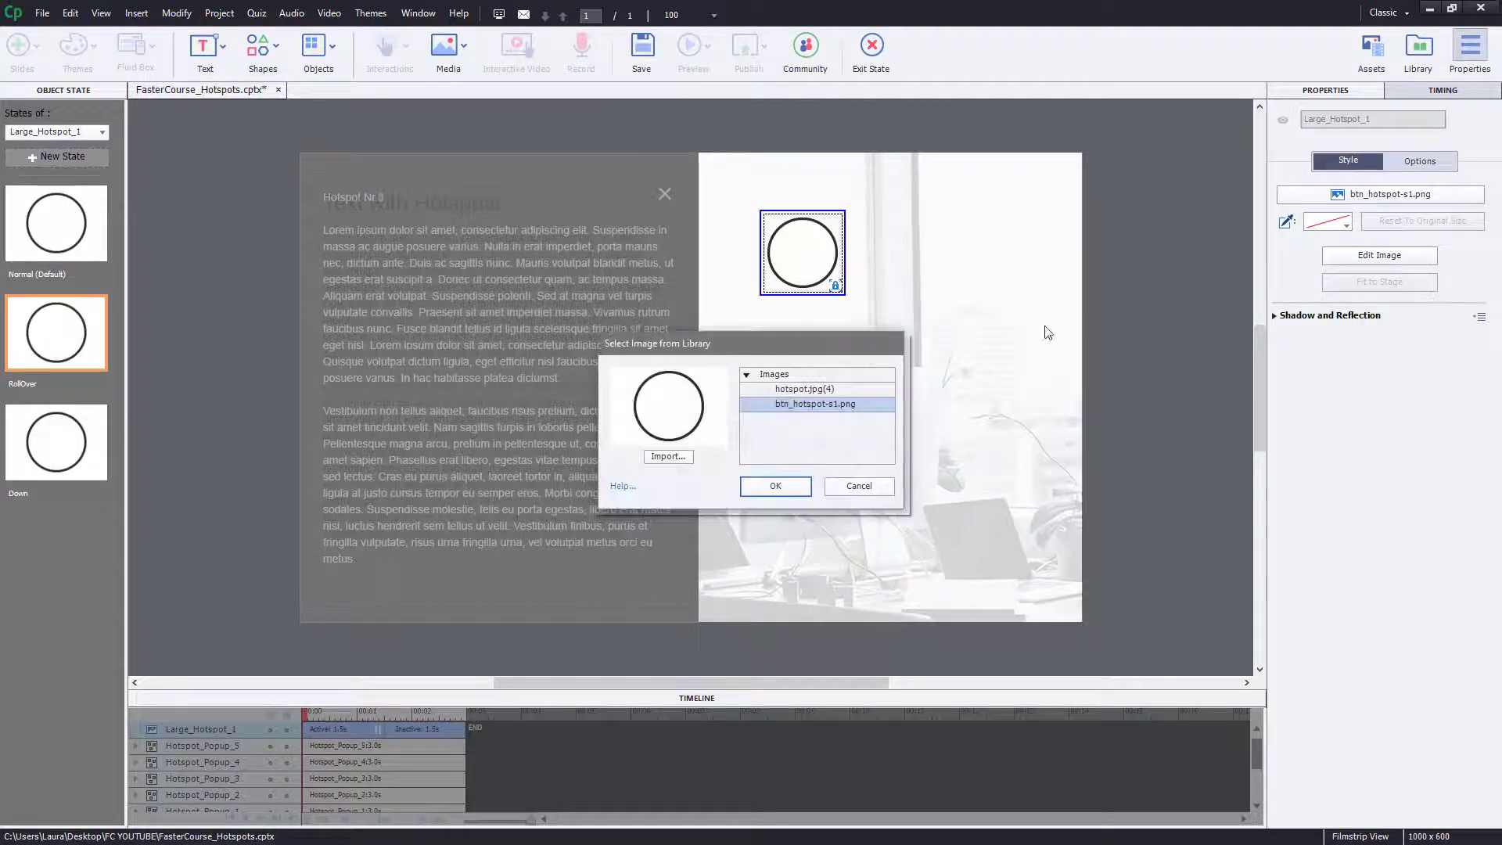
pyautogui.click(668, 455)
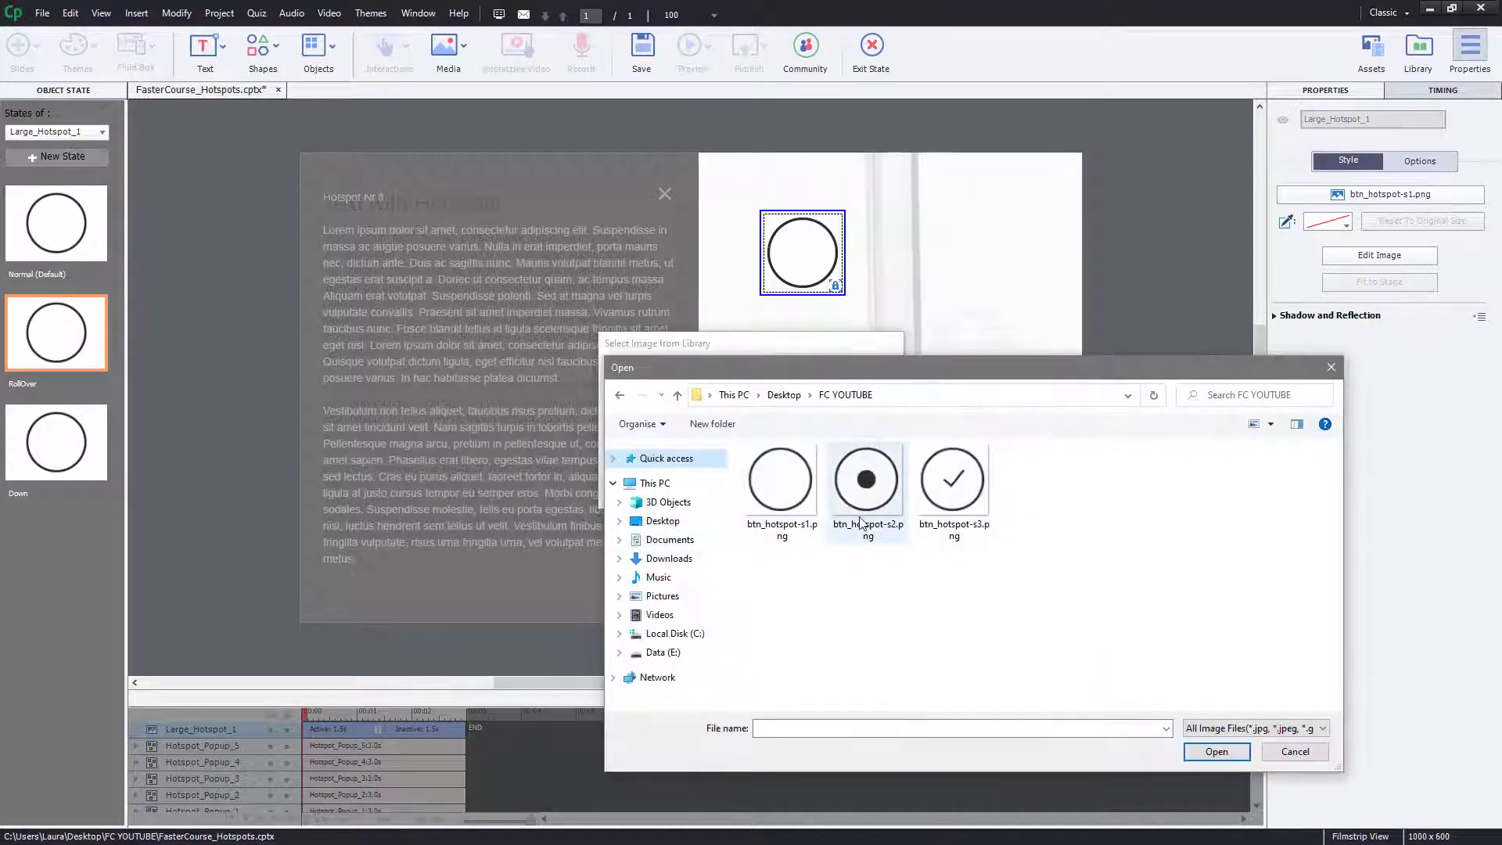
pyautogui.click(861, 522)
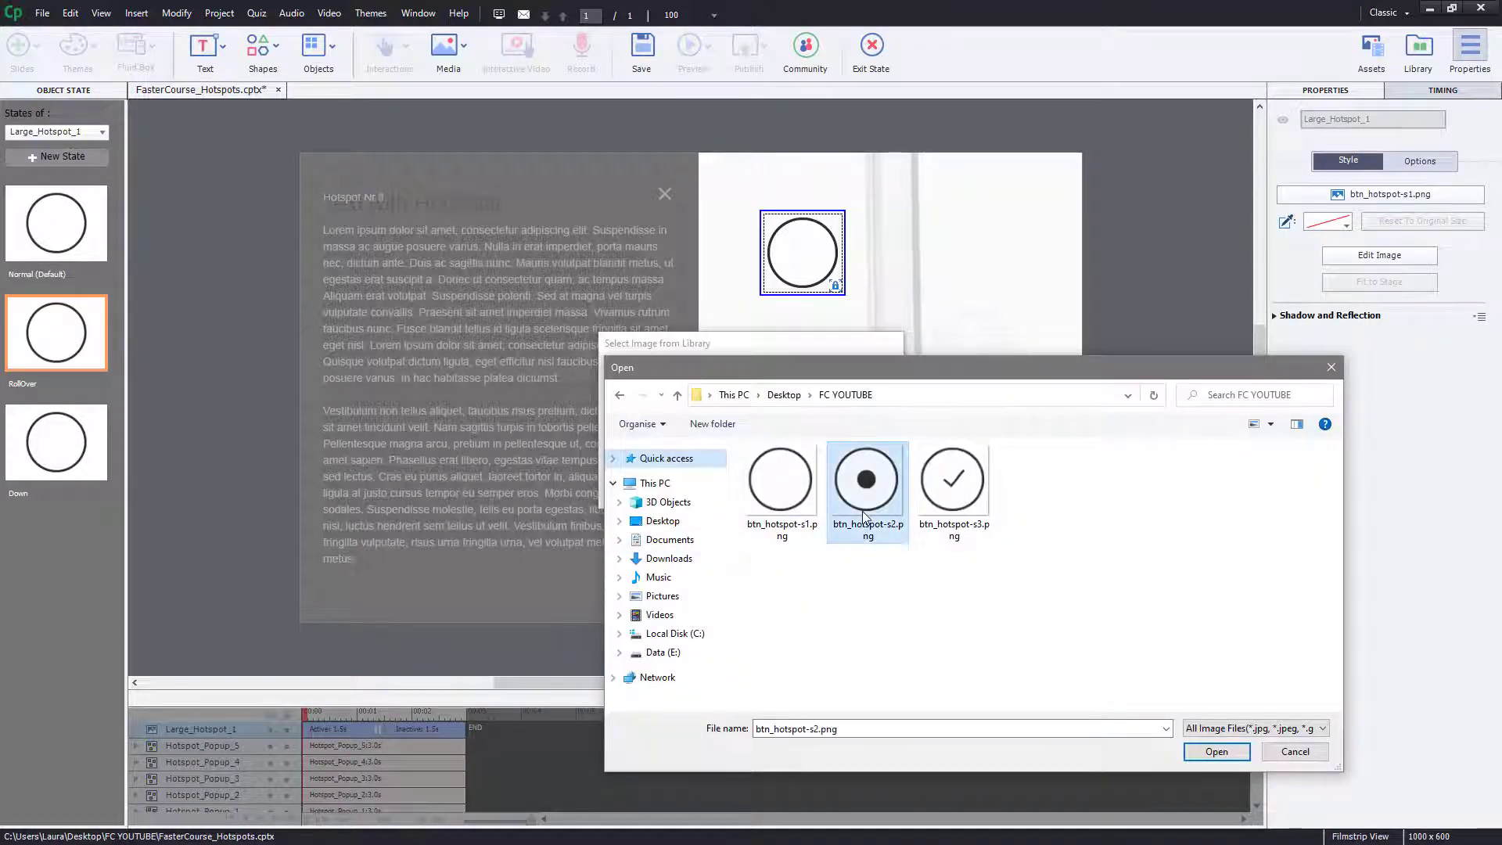
pyautogui.click(1216, 752)
pyautogui.click(118, 449)
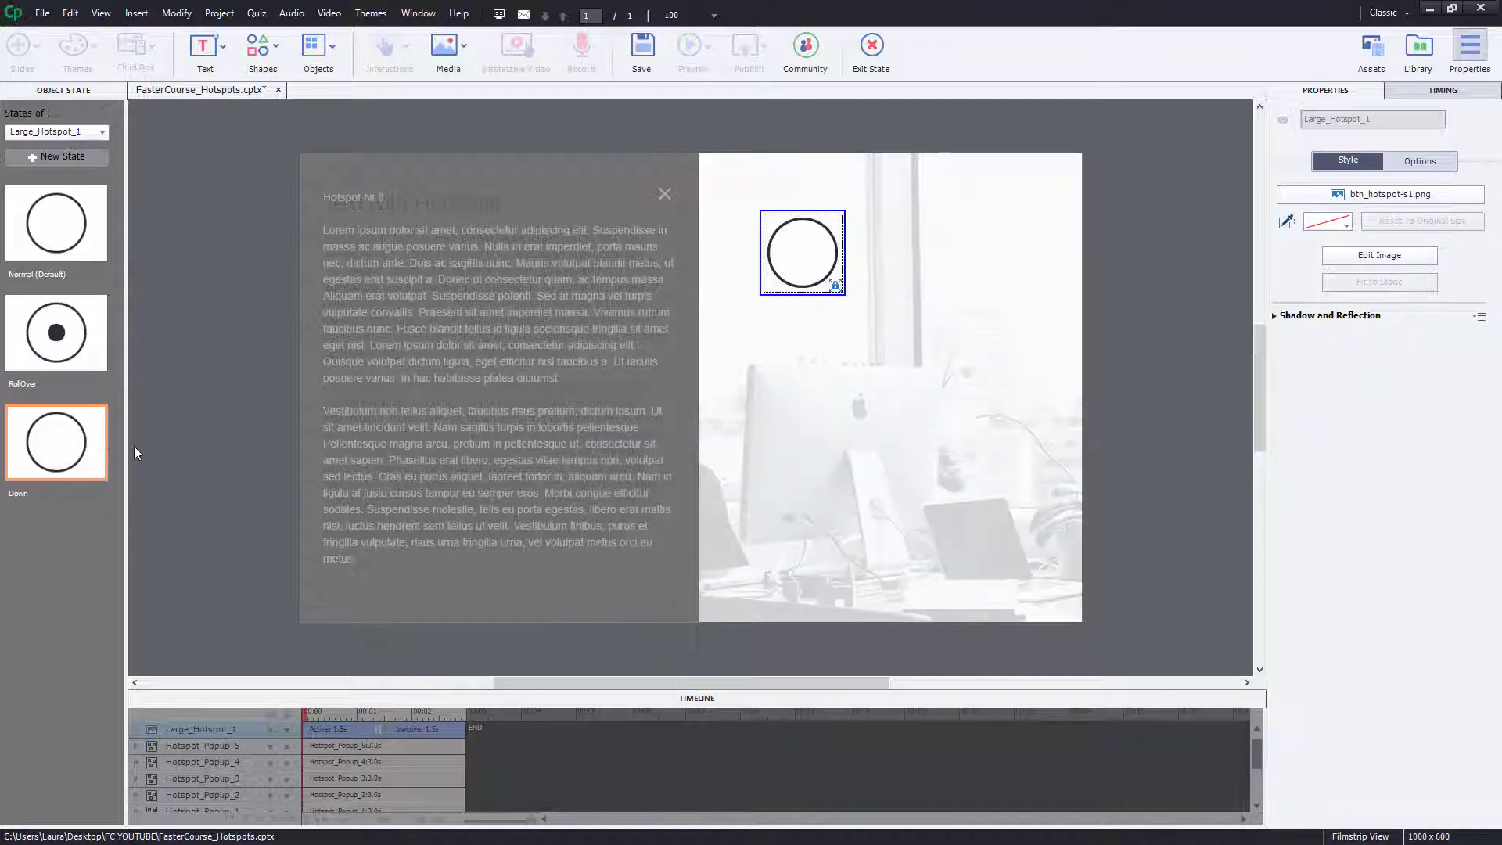
pyautogui.click(1345, 196)
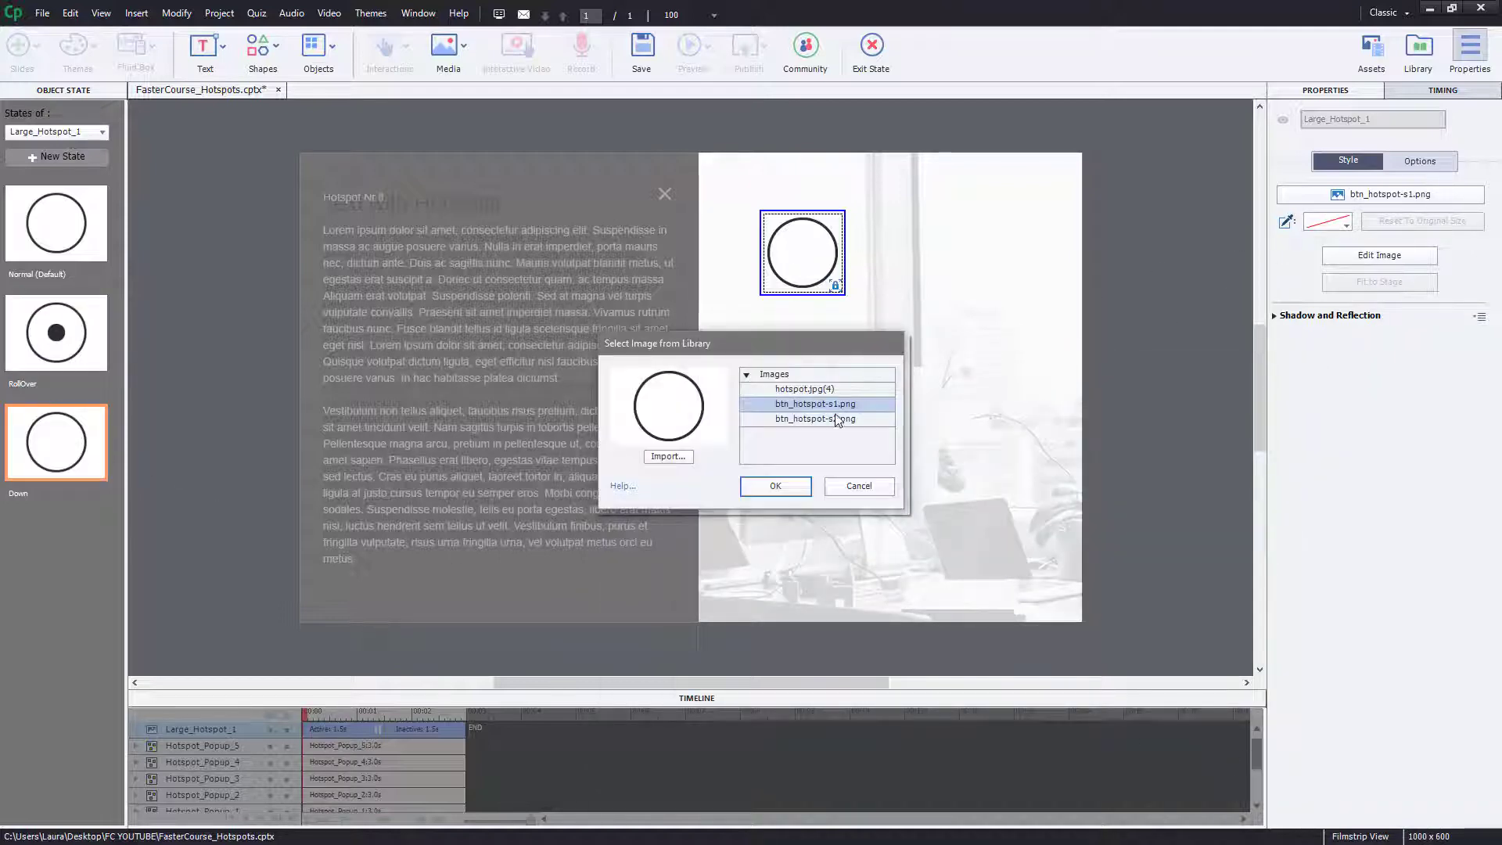
pyautogui.click(837, 420)
pyautogui.click(778, 486)
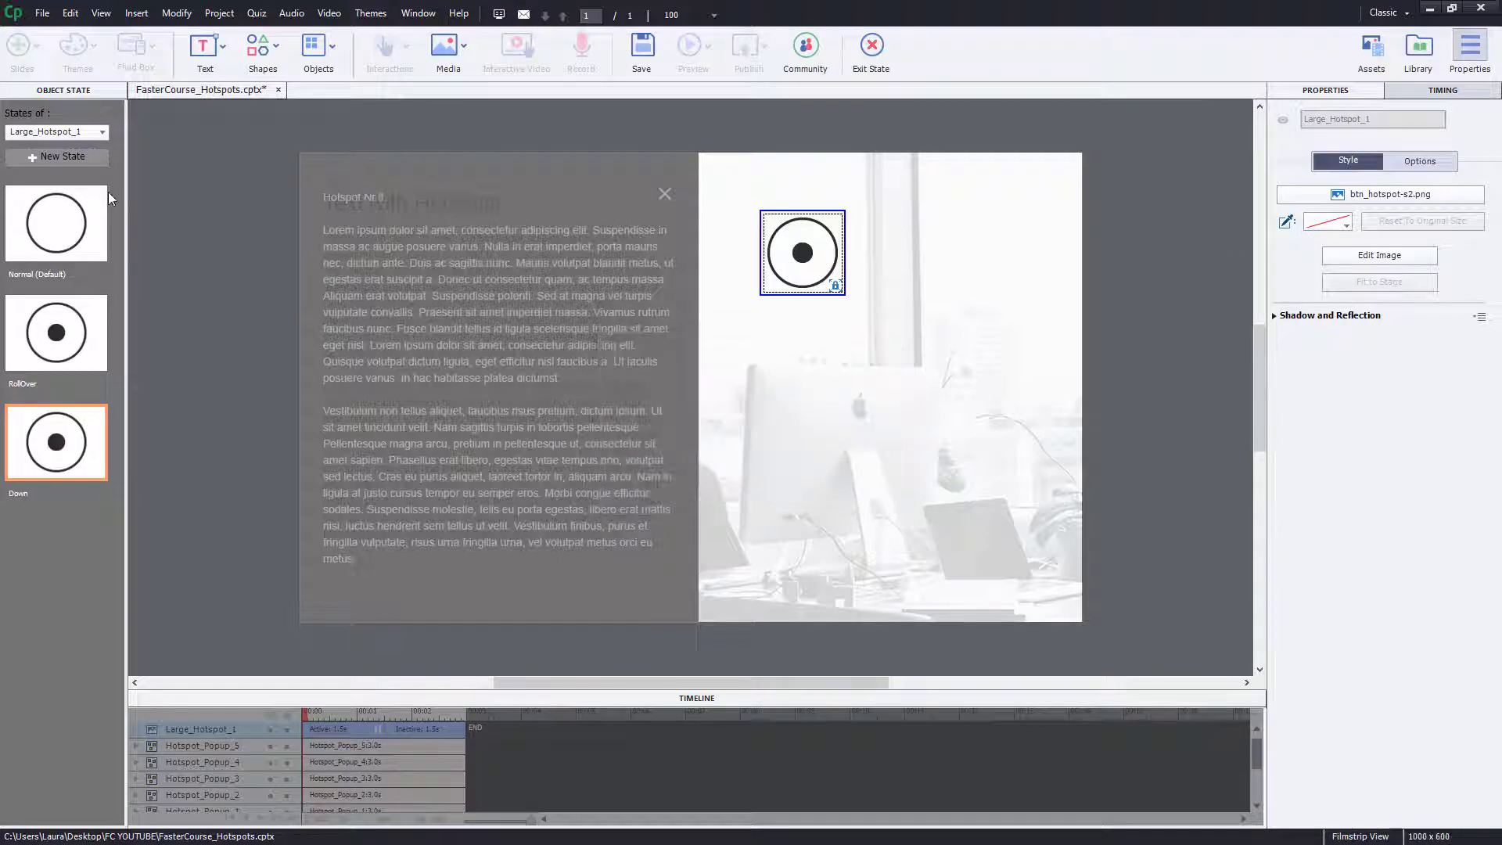
# Add a Visited state using the btn_hotspot-s3.png checkmark image, then exit state editing.
pyautogui.click(95, 156)
pyautogui.click(137, 237)
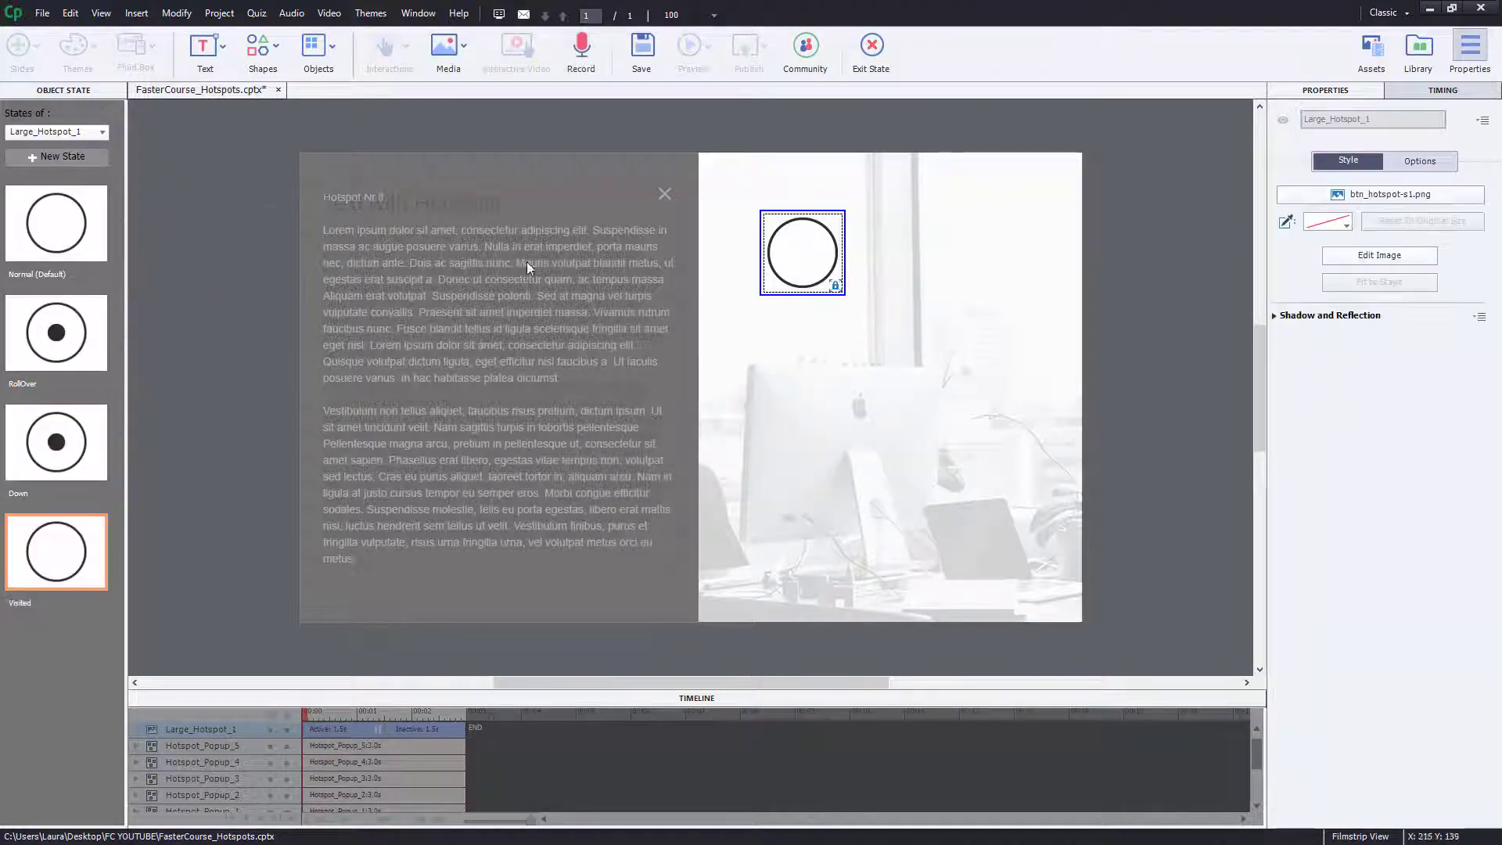
pyautogui.click(1376, 194)
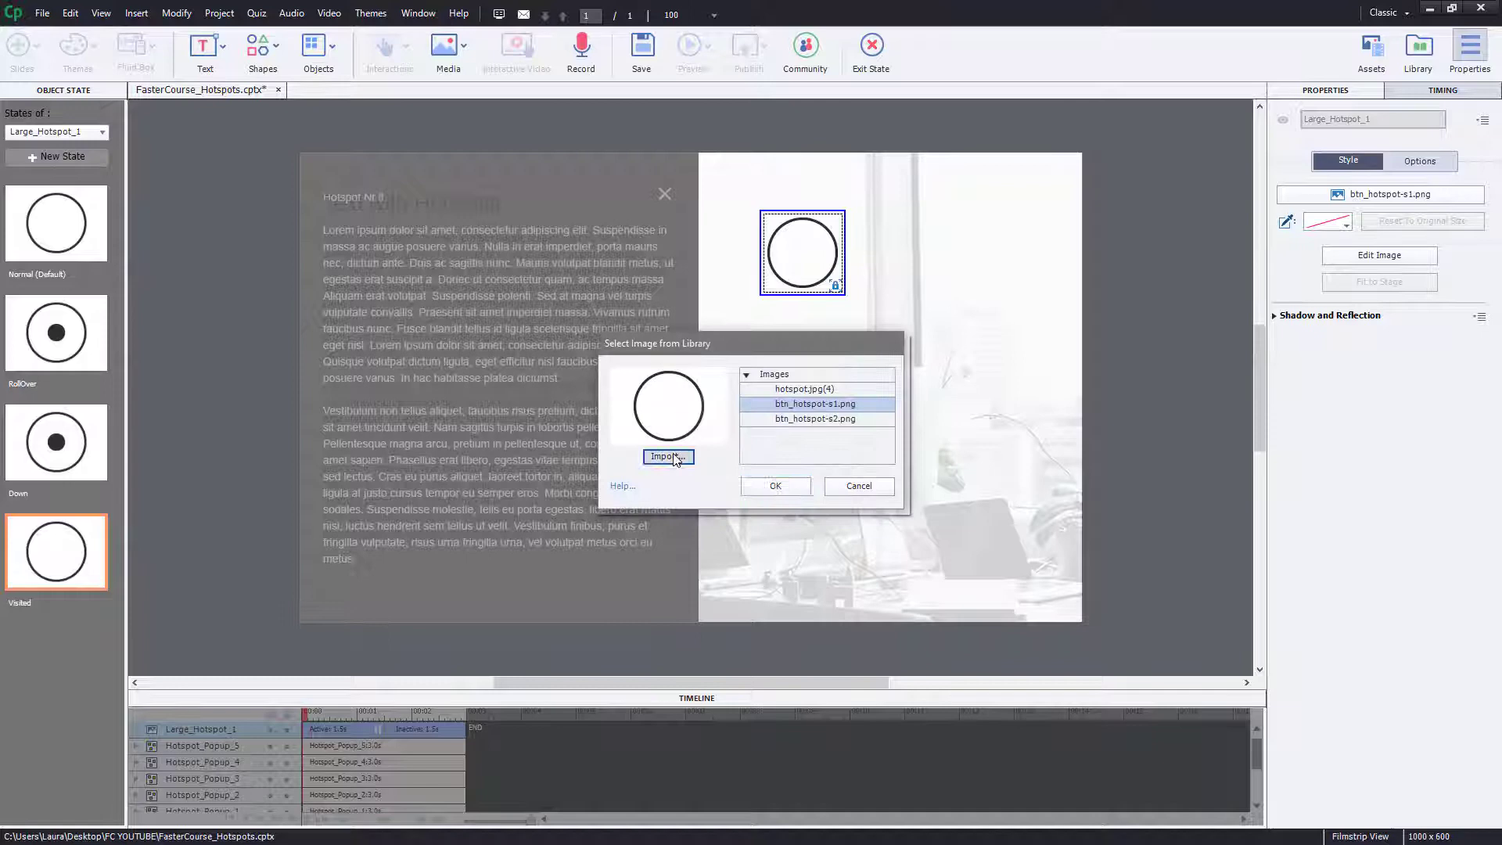
pyautogui.click(669, 459)
pyautogui.click(953, 479)
pyautogui.click(1216, 751)
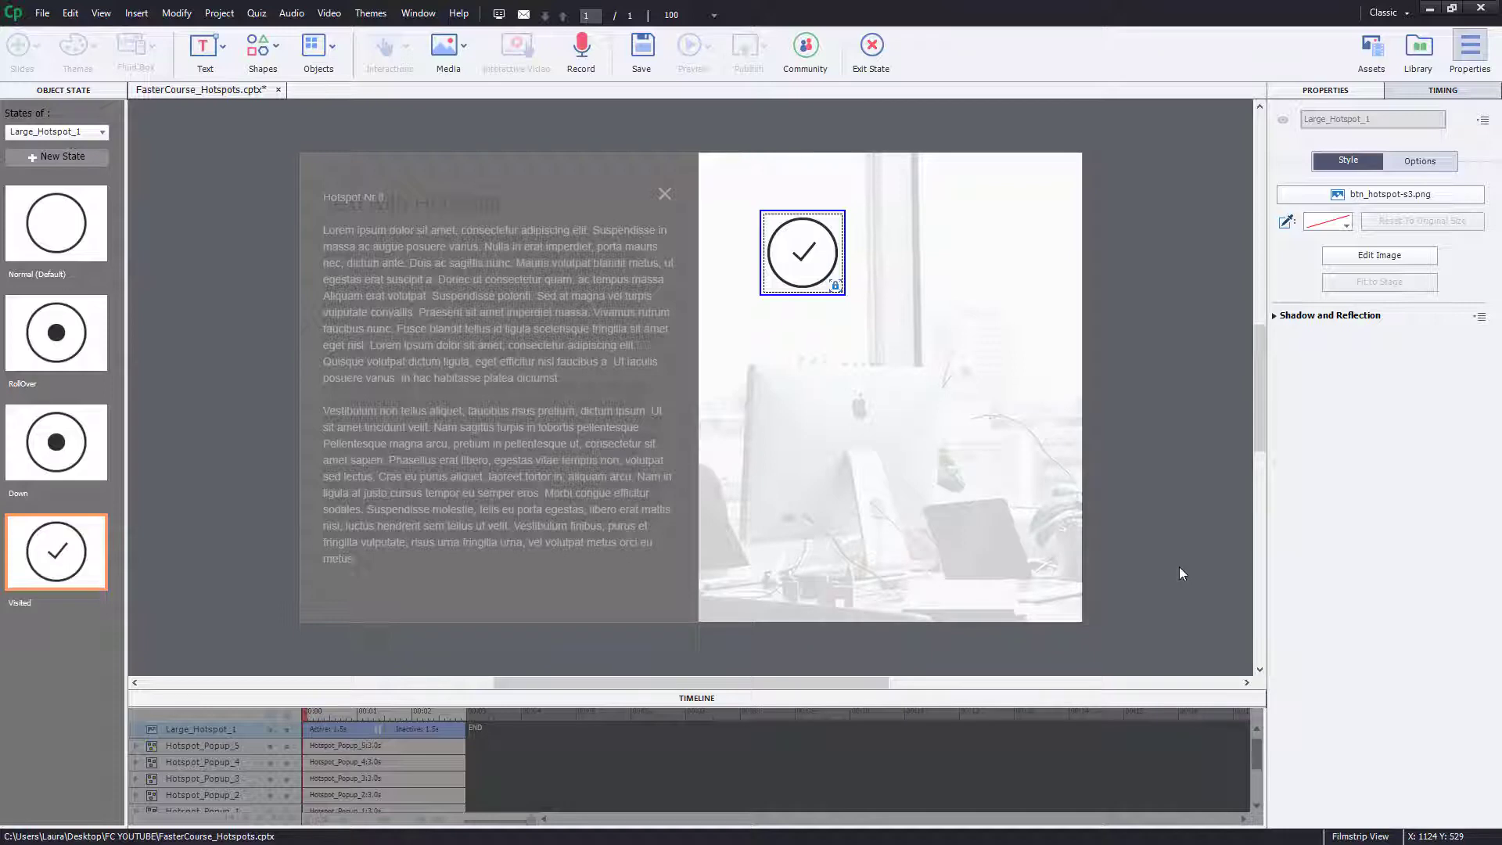
pyautogui.click(873, 55)
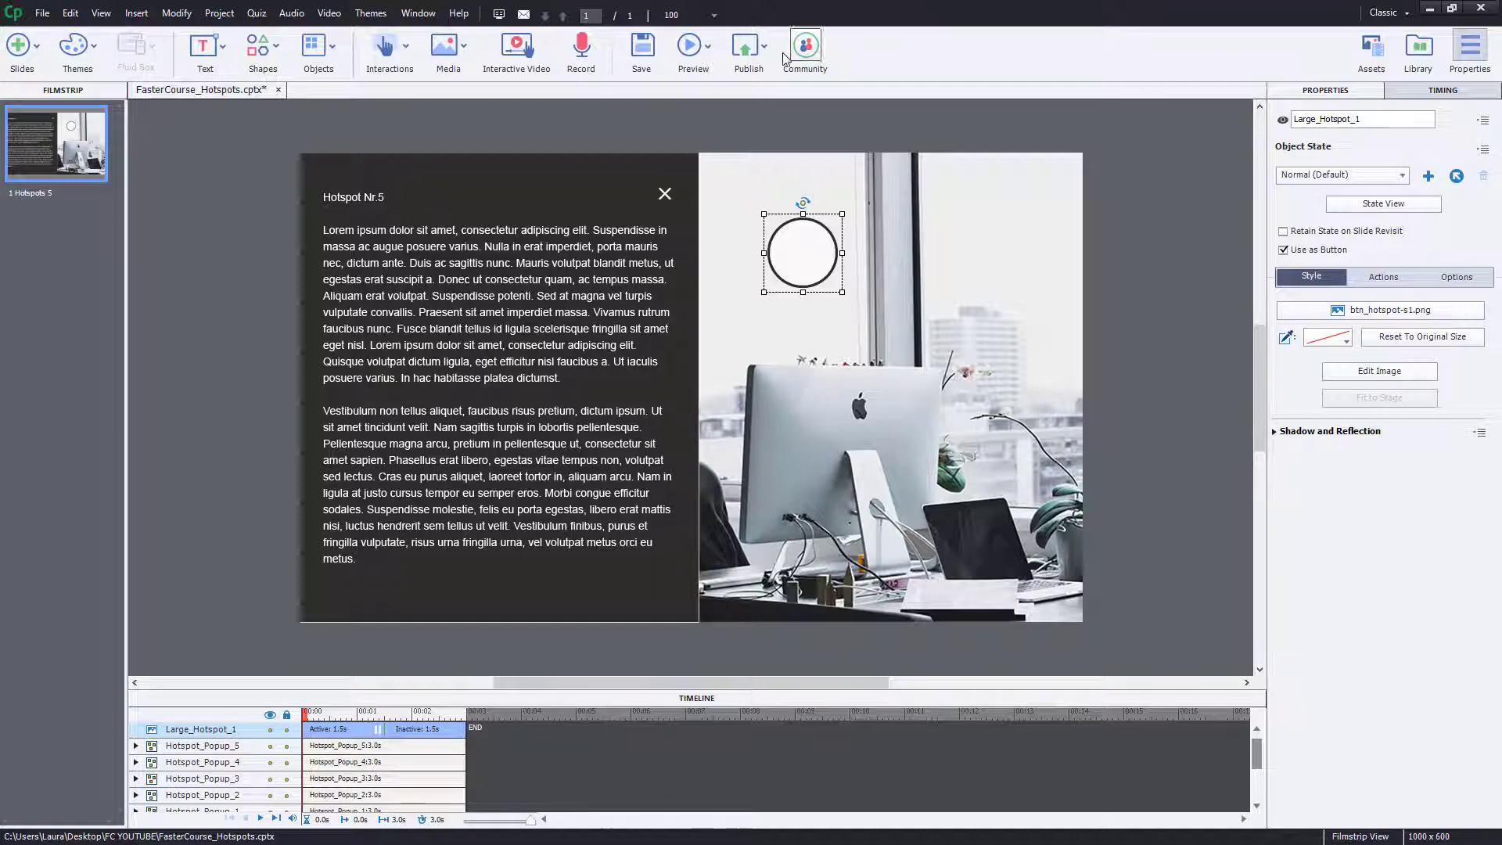
# Create an advanced action named Hotspot whose first step shows Hotspot_Popup_1.
pyautogui.click(219, 13)
pyautogui.hotkey('ctrl', 's')
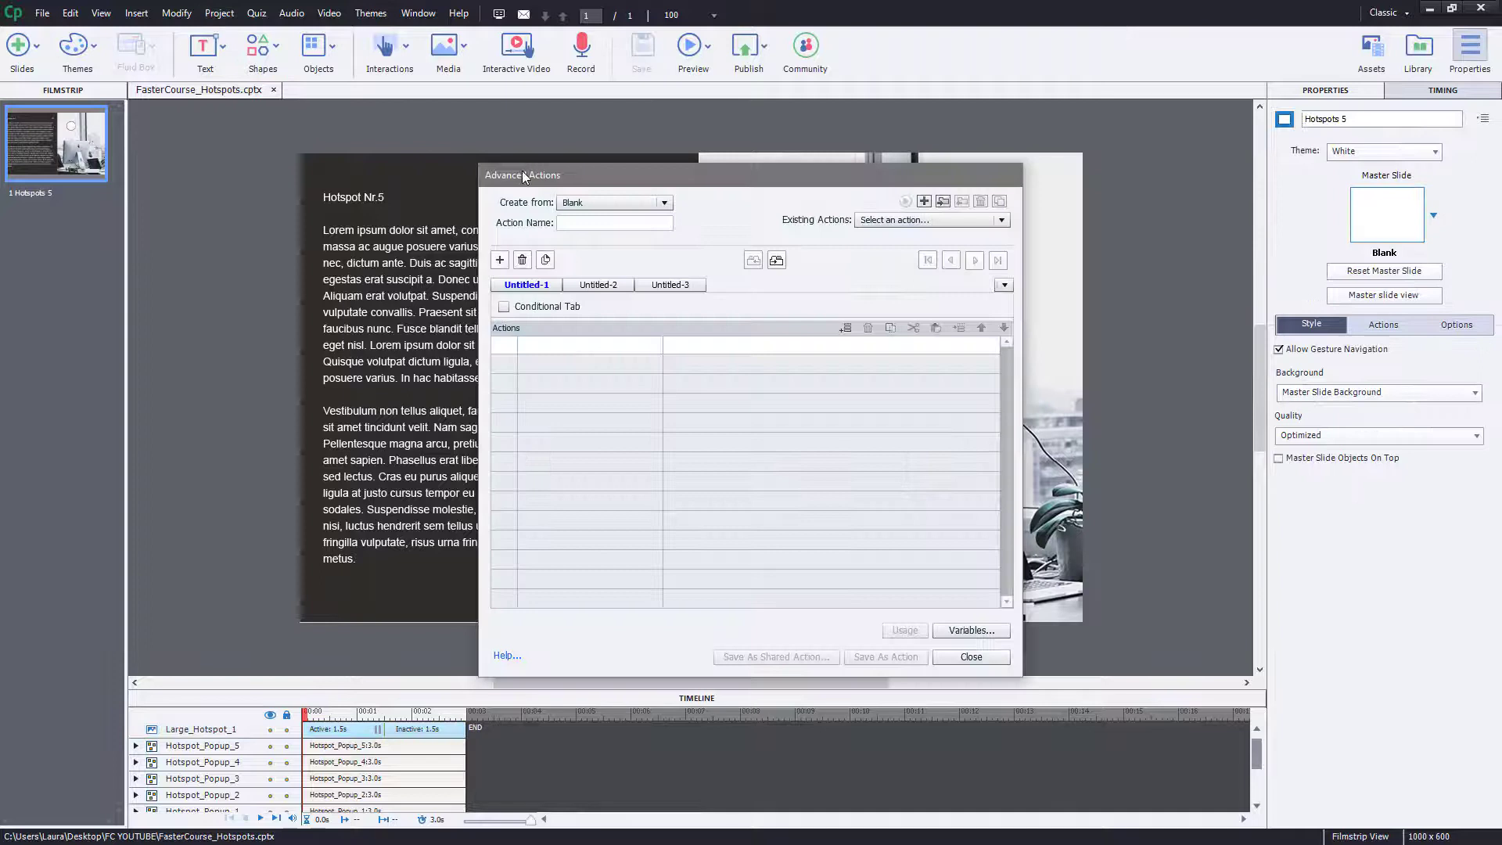
pyautogui.write('Hotspot')
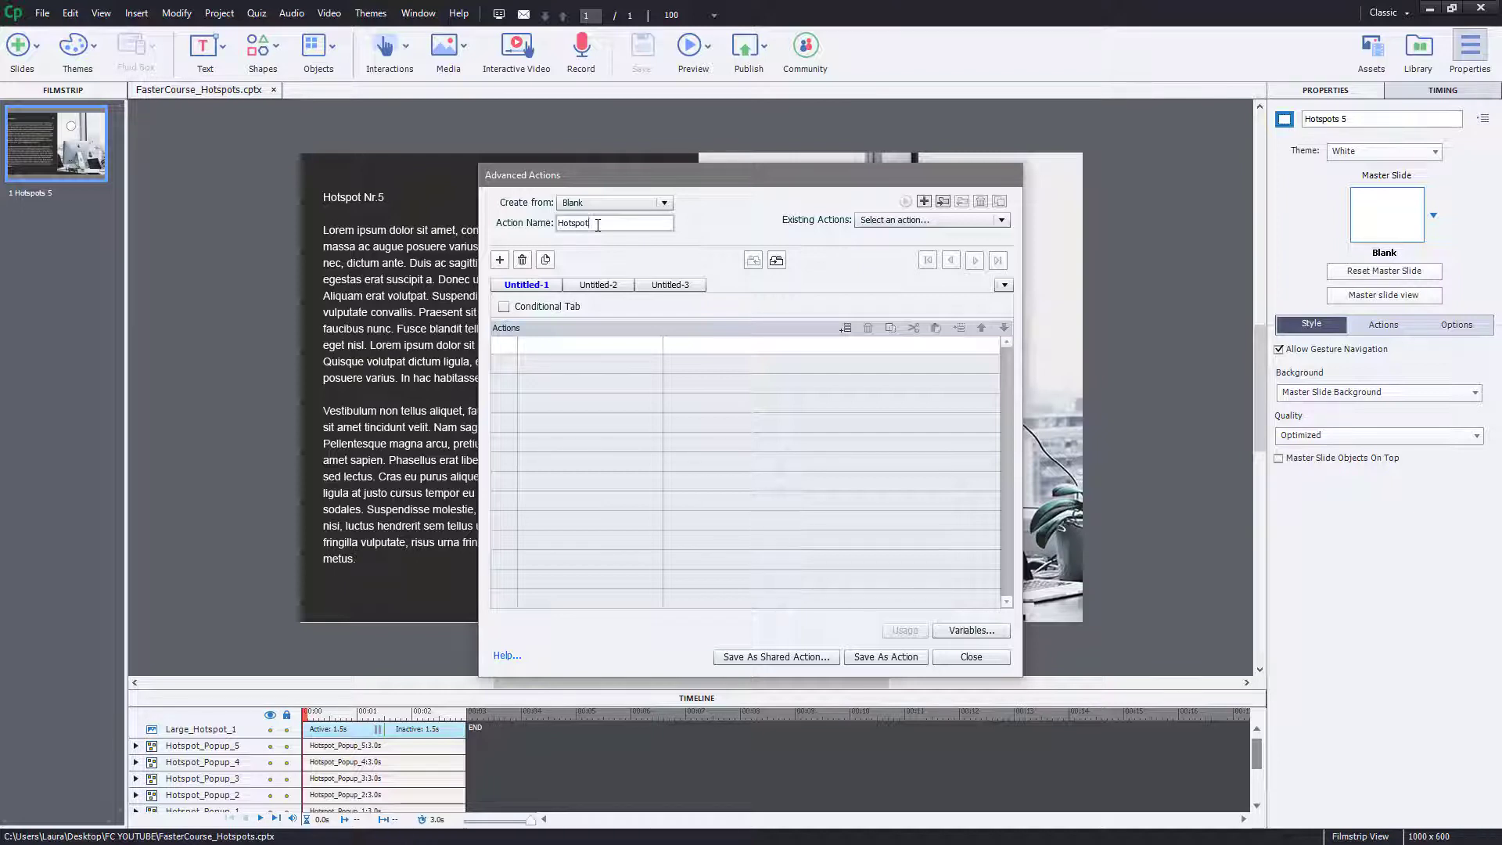
pyautogui.click(527, 355)
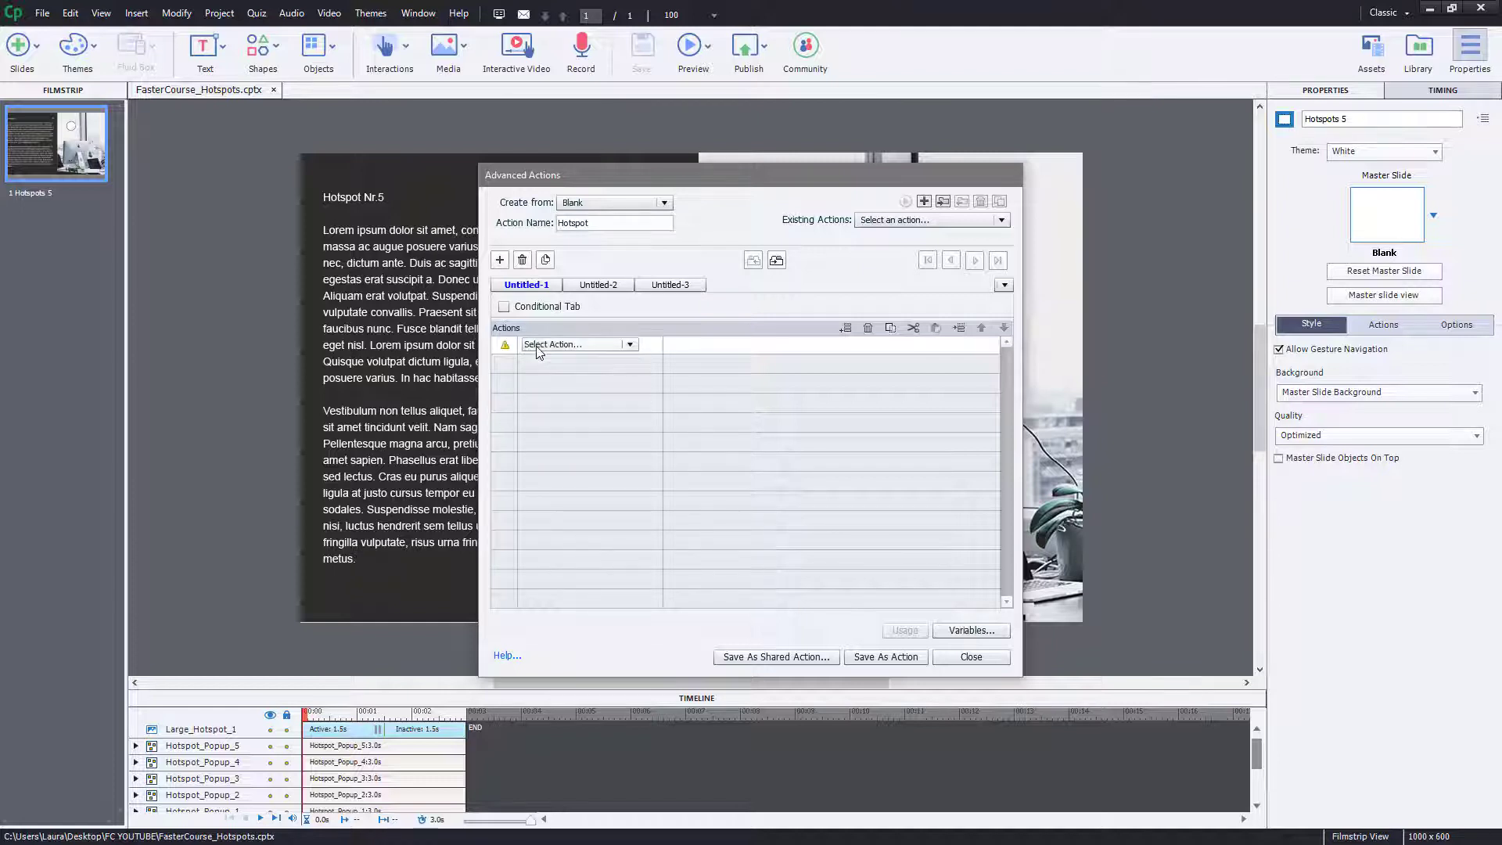
pyautogui.scroll(-2, 542, 381)
pyautogui.press('Return')
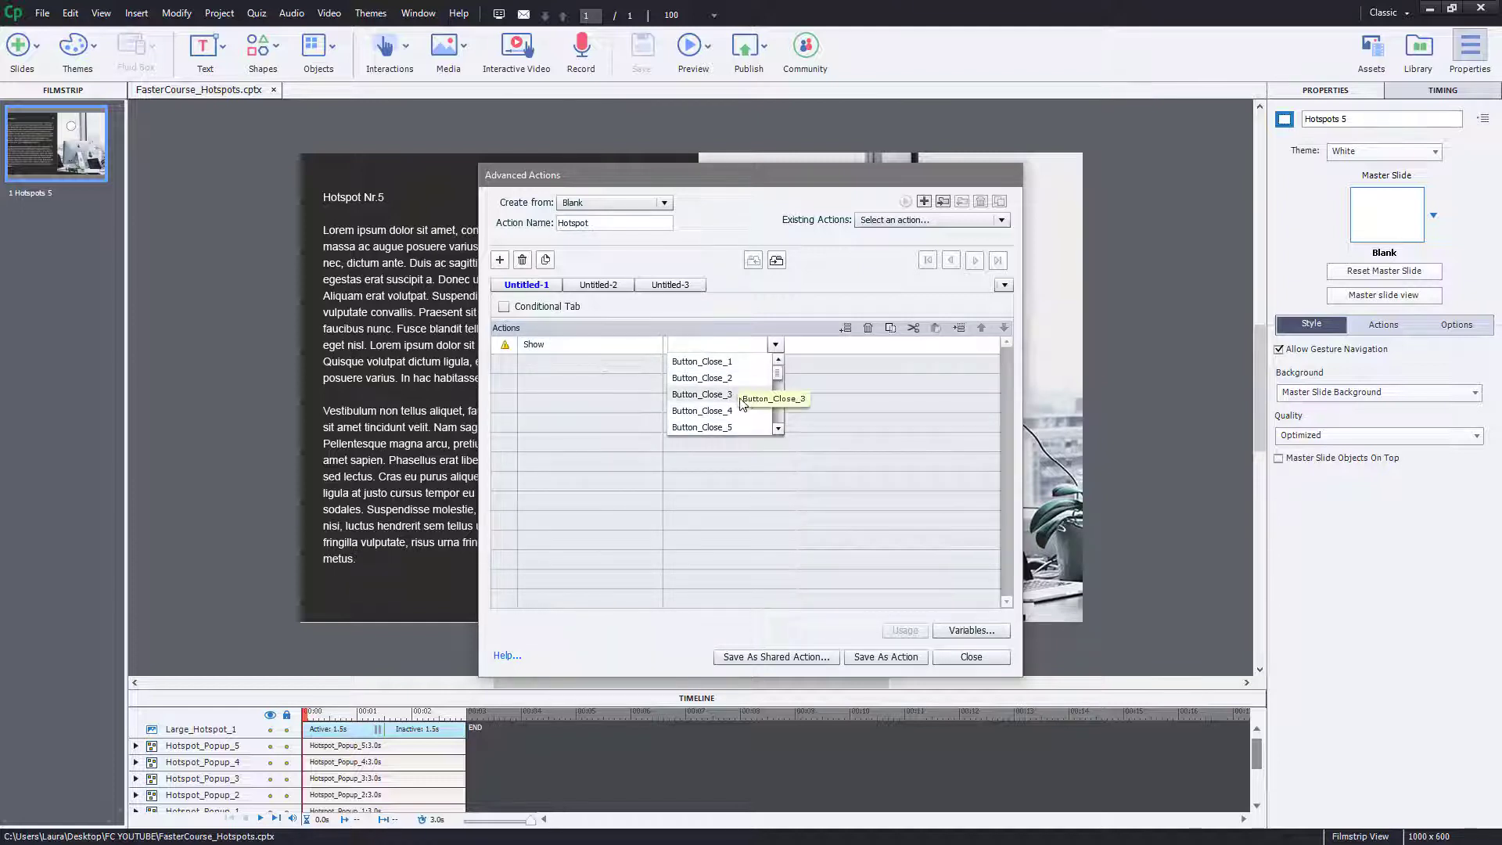
pyautogui.scroll(-3, 761, 413)
pyautogui.click(704, 394)
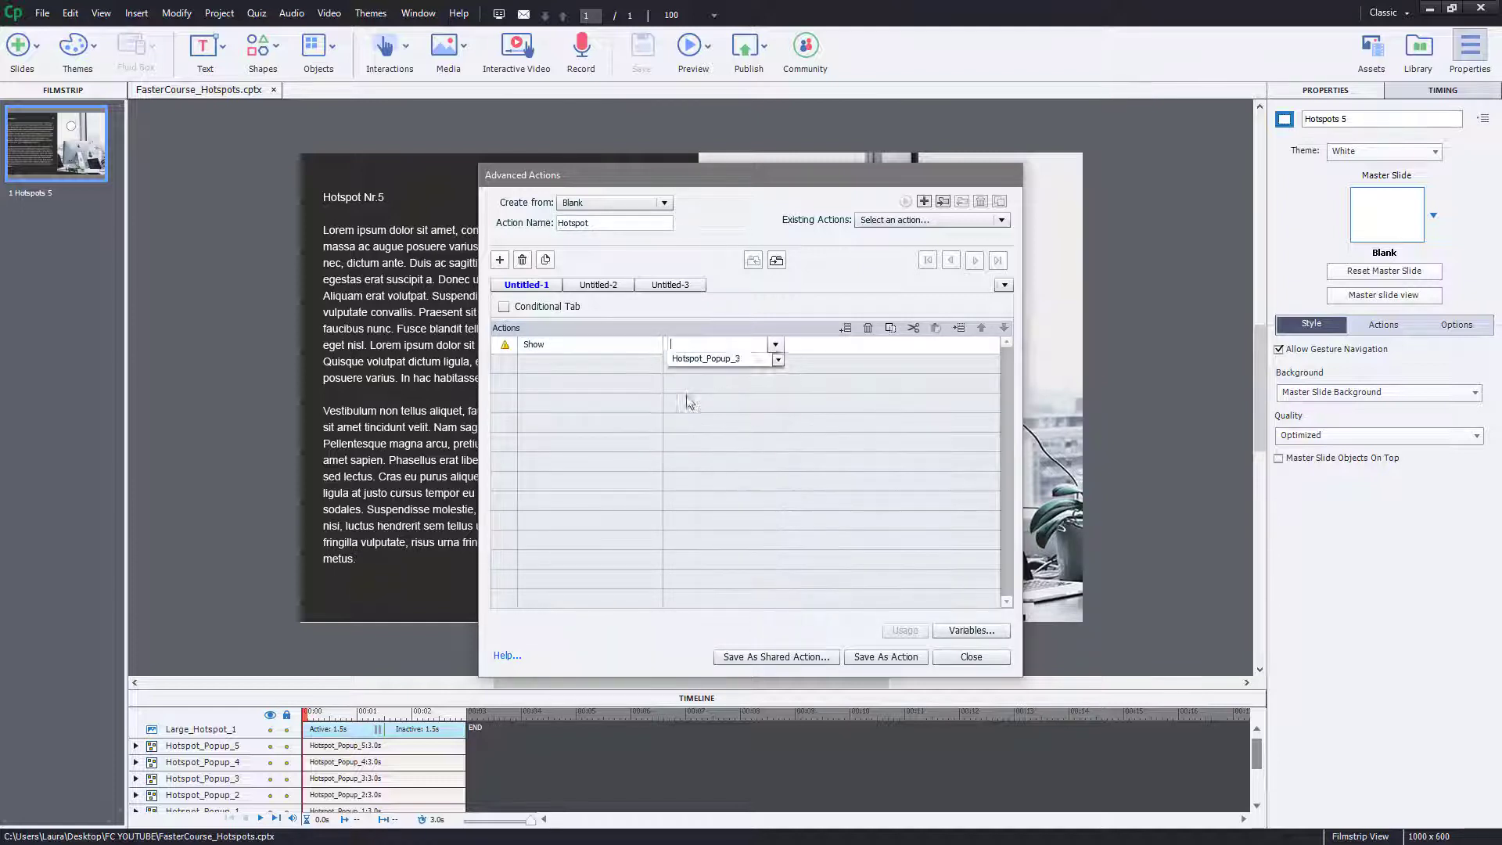
# Add Hide steps for Hotspot_Popup_2 and Hotspot_Popup_3.
pyautogui.click(545, 366)
pyautogui.scroll(-2, 542, 381)
pyautogui.press('Return')
pyautogui.scroll(-5, 781, 399)
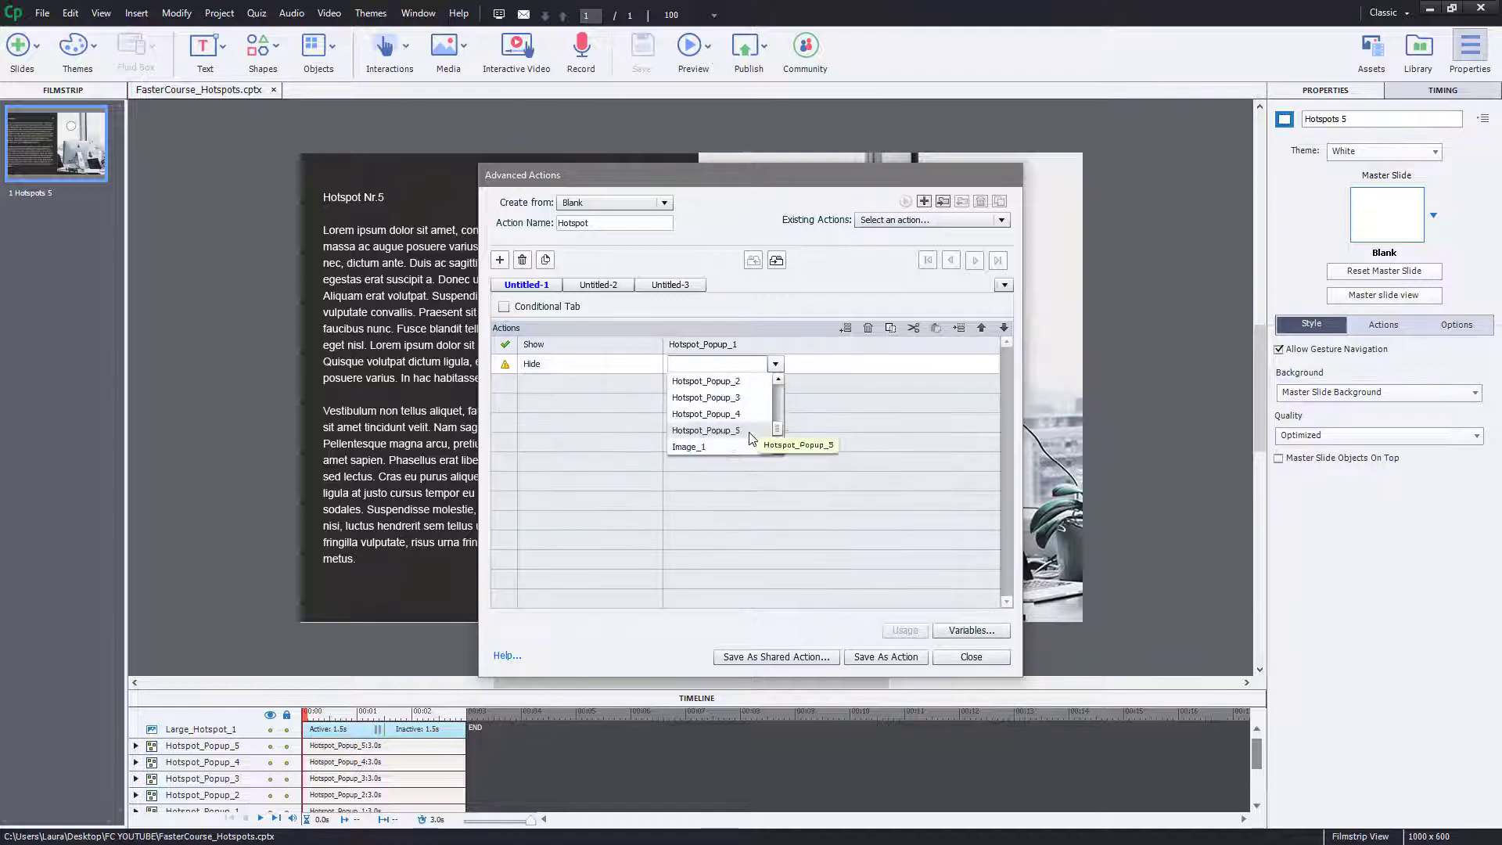
pyautogui.click(704, 389)
pyautogui.click(533, 385)
pyautogui.scroll(-2, 532, 389)
pyautogui.press('Return')
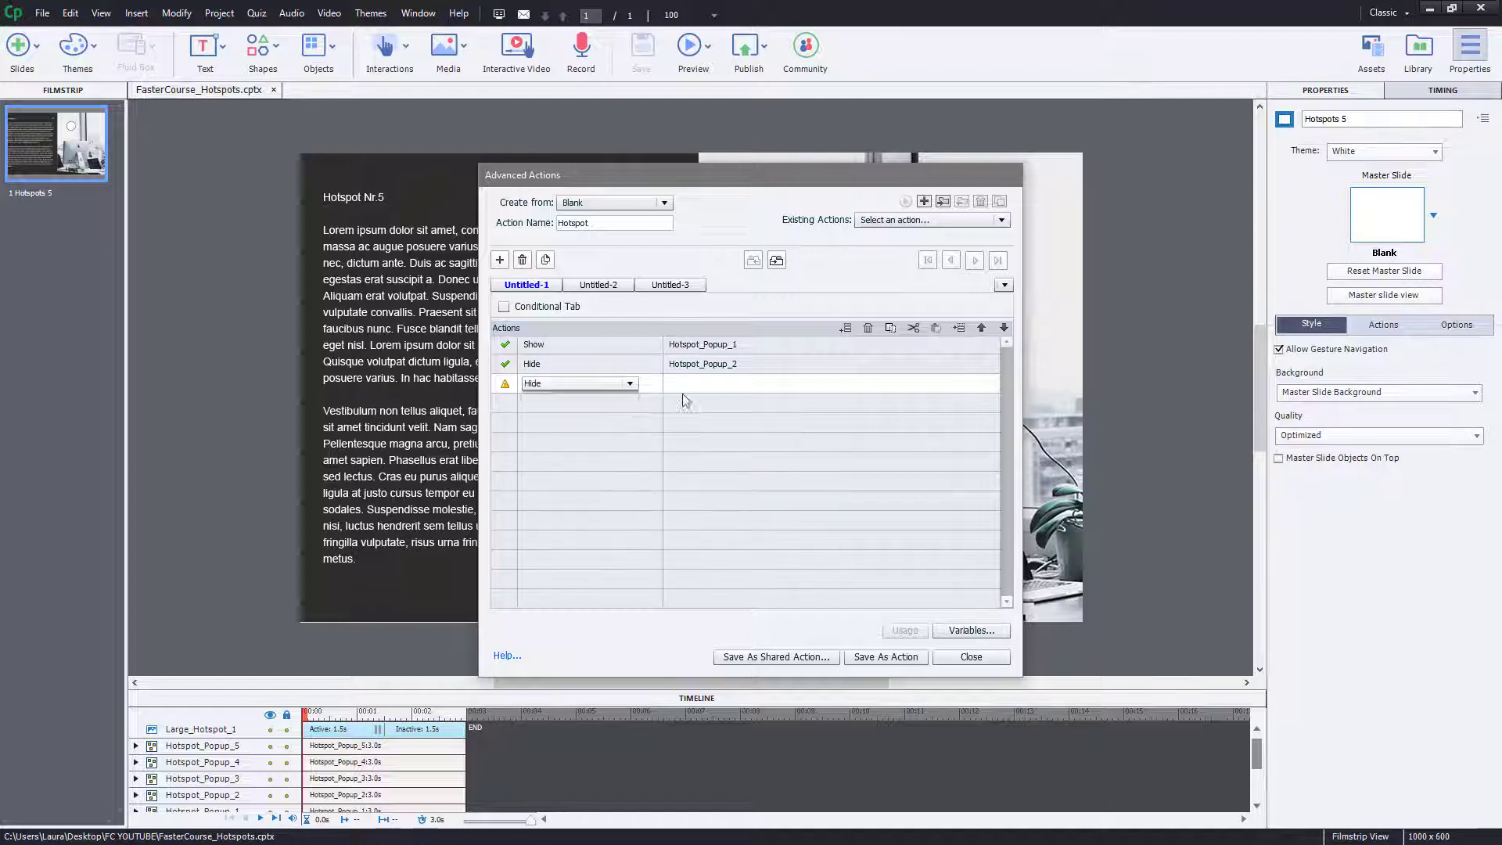
pyautogui.scroll(-2, 730, 439)
pyautogui.click(706, 405)
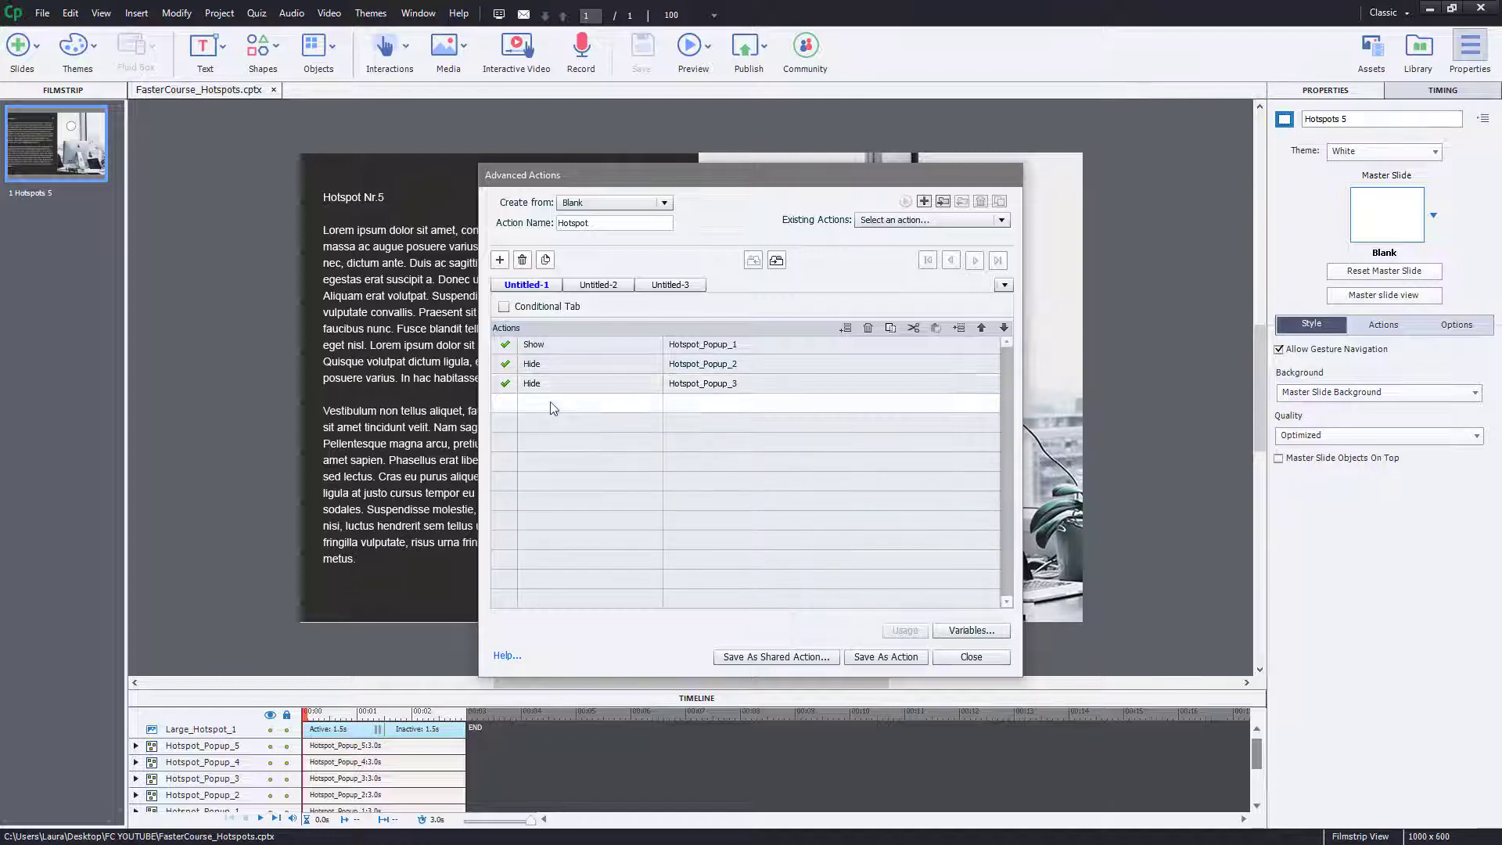
# Add Hide steps for Hotspot_Popup_4 and Hotspot_Popup_5.
pyautogui.click(539, 403)
pyautogui.press('Return')
pyautogui.scroll(-2, 744, 469)
pyautogui.scroll(-1, 743, 491)
pyautogui.click(741, 488)
pyautogui.click(519, 426)
pyautogui.press('Return')
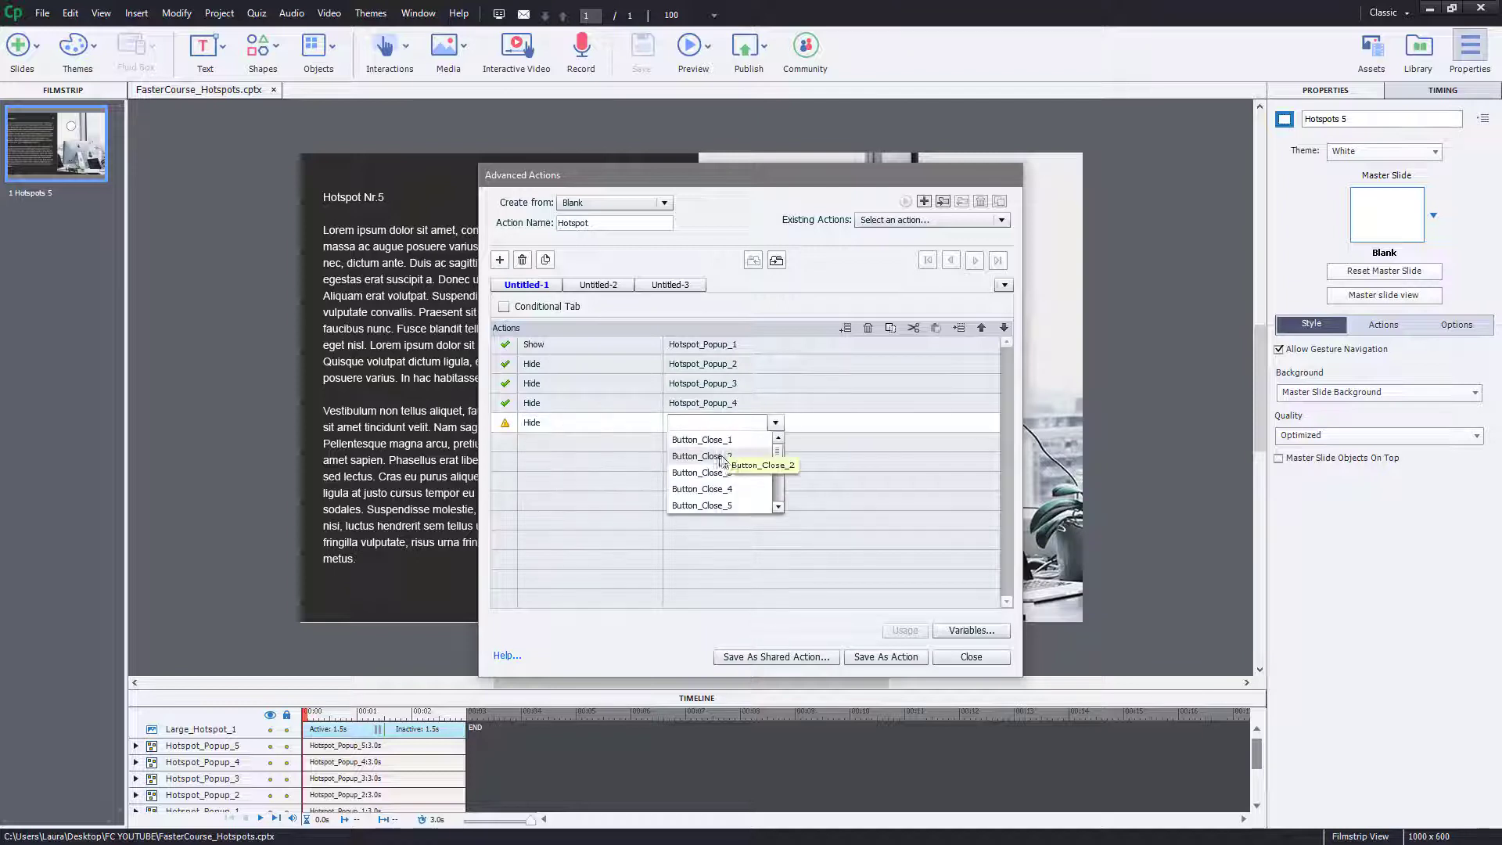
pyautogui.scroll(-2, 736, 475)
pyautogui.click(743, 489)
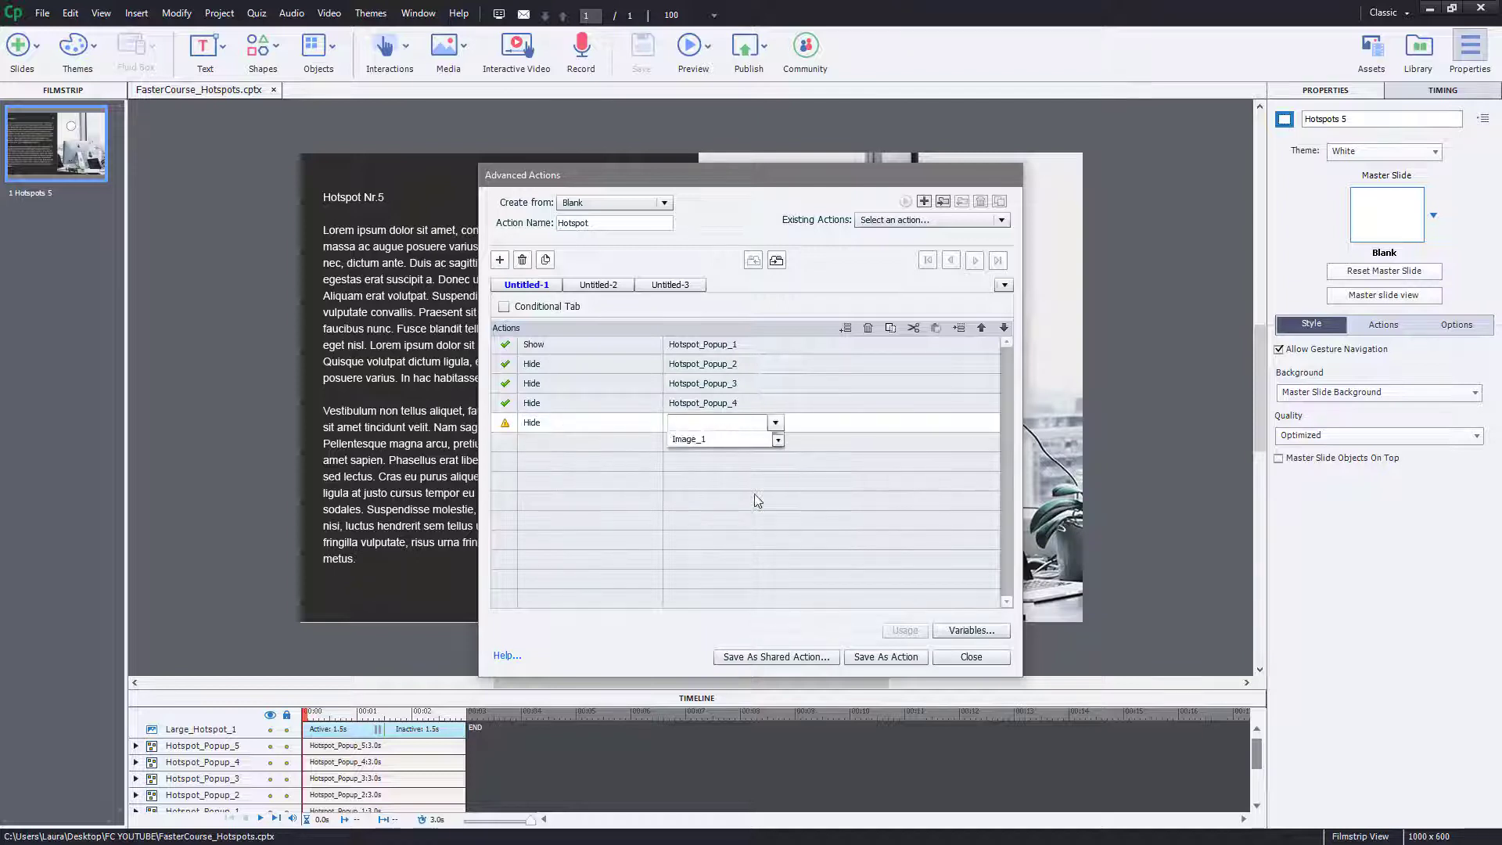
# Add a Change State of step that sets Large_Hotspot_1 to Visited.
pyautogui.click(546, 442)
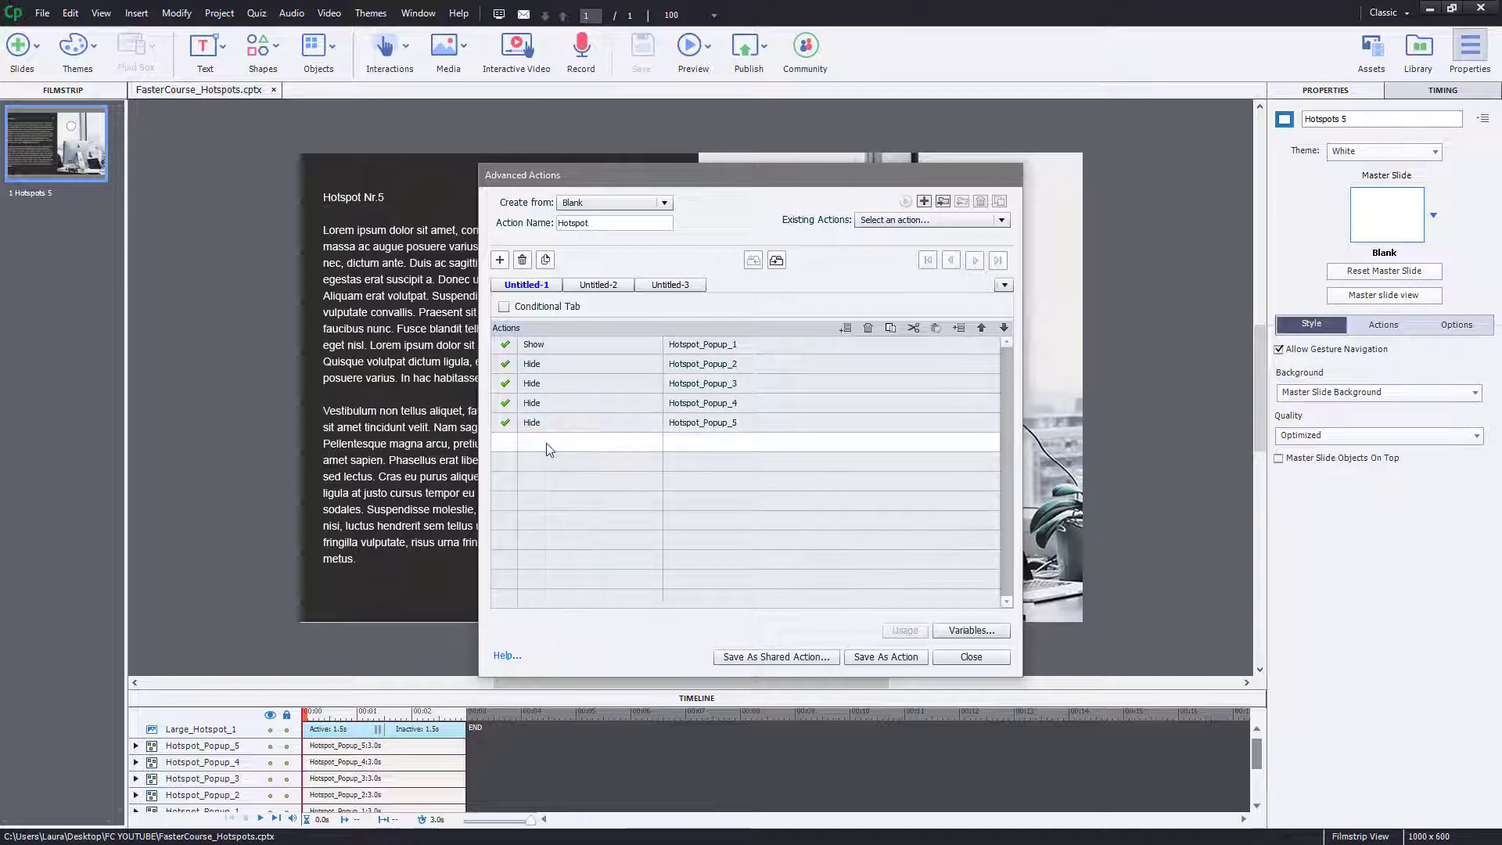
pyautogui.press('c')
pyautogui.press('Return')
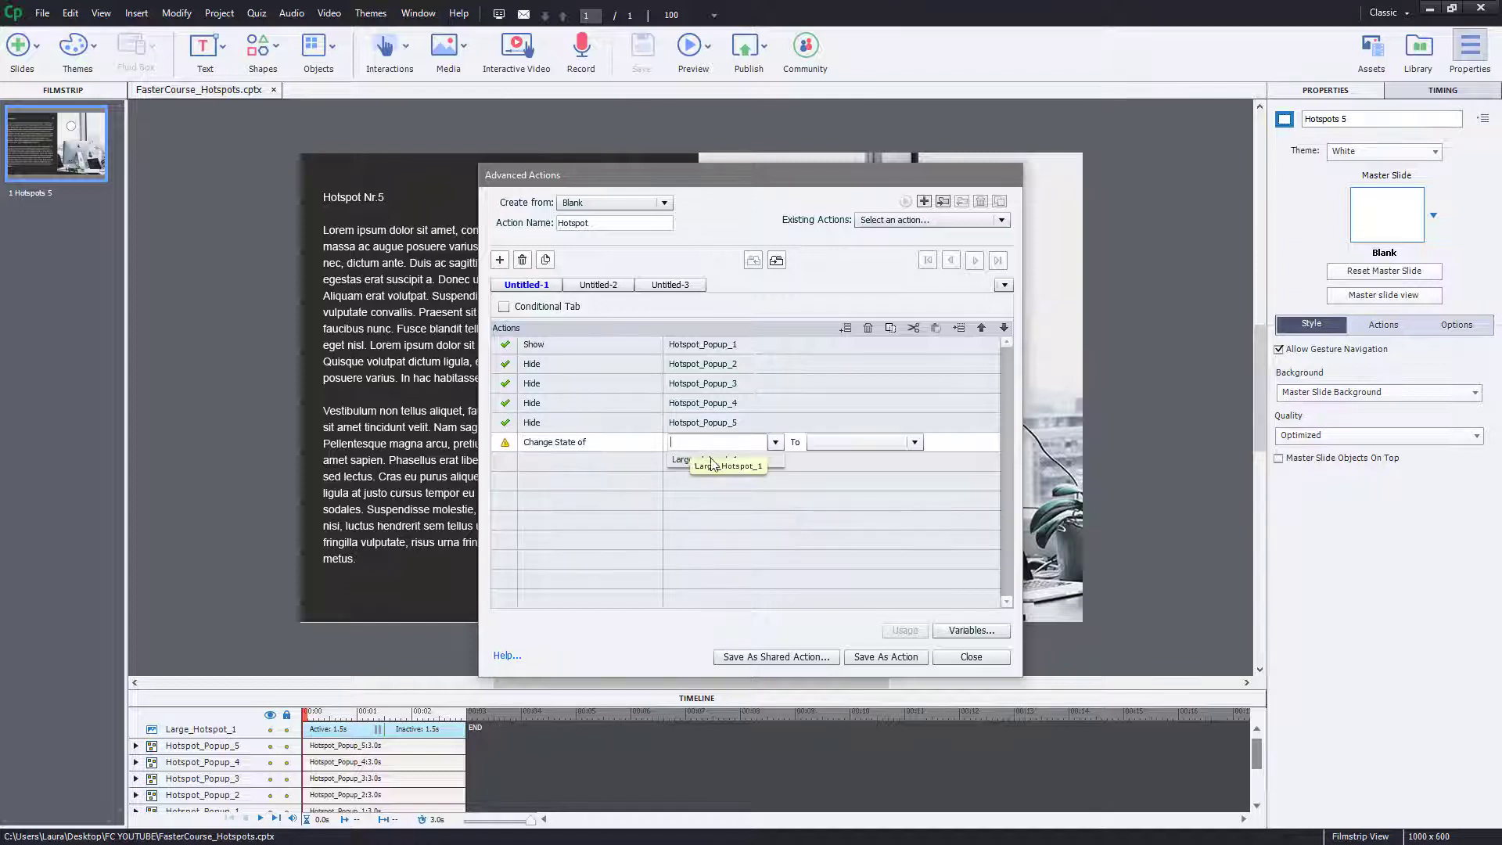
pyautogui.click(688, 466)
pyautogui.click(795, 476)
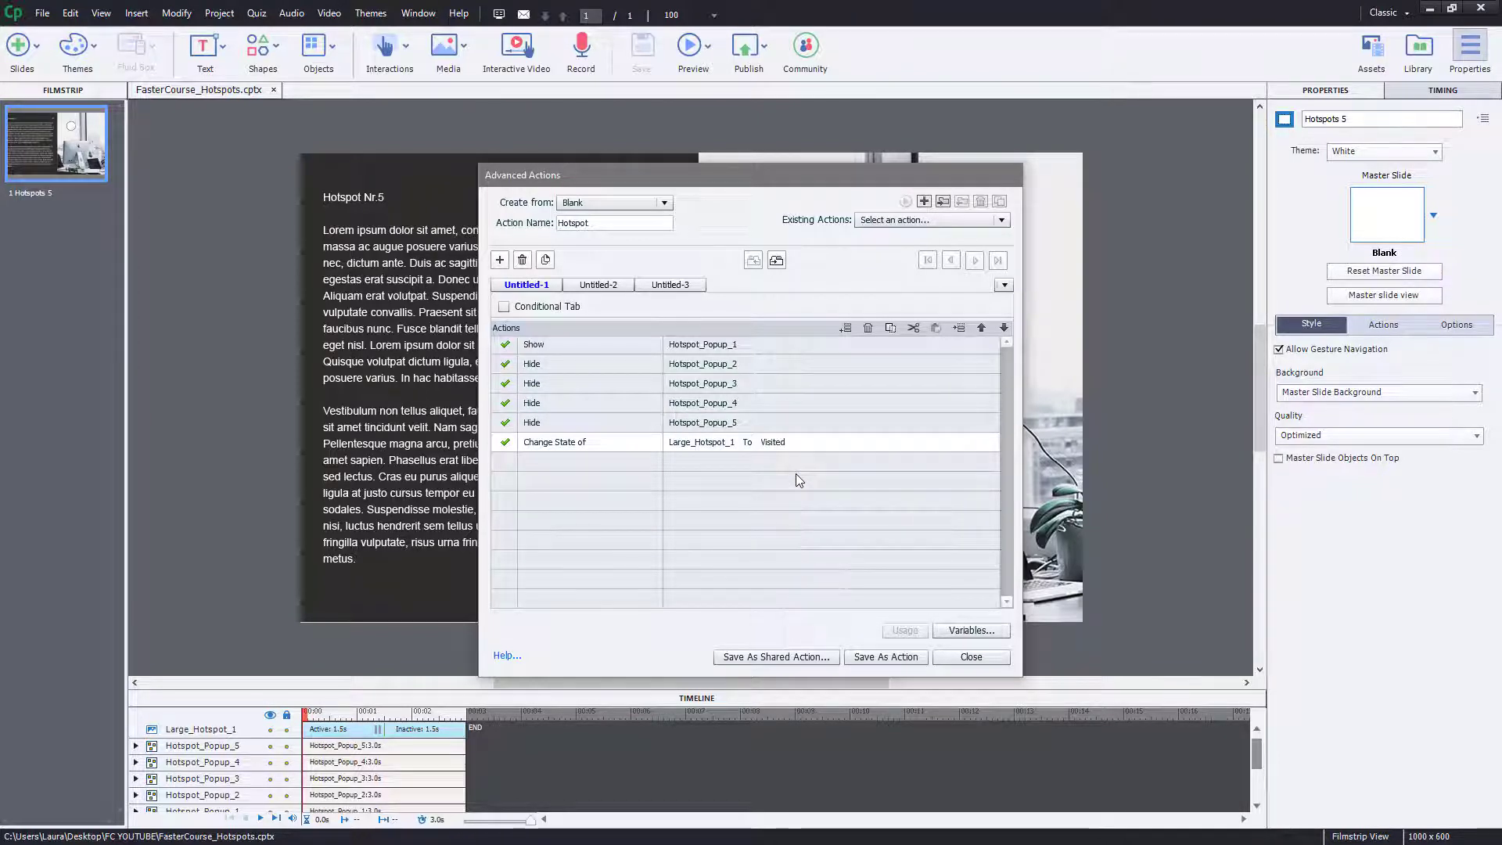
# Save the Hotspot action and begin a shared action, describing the first parameter 'Show popup'.
pyautogui.click(875, 662)
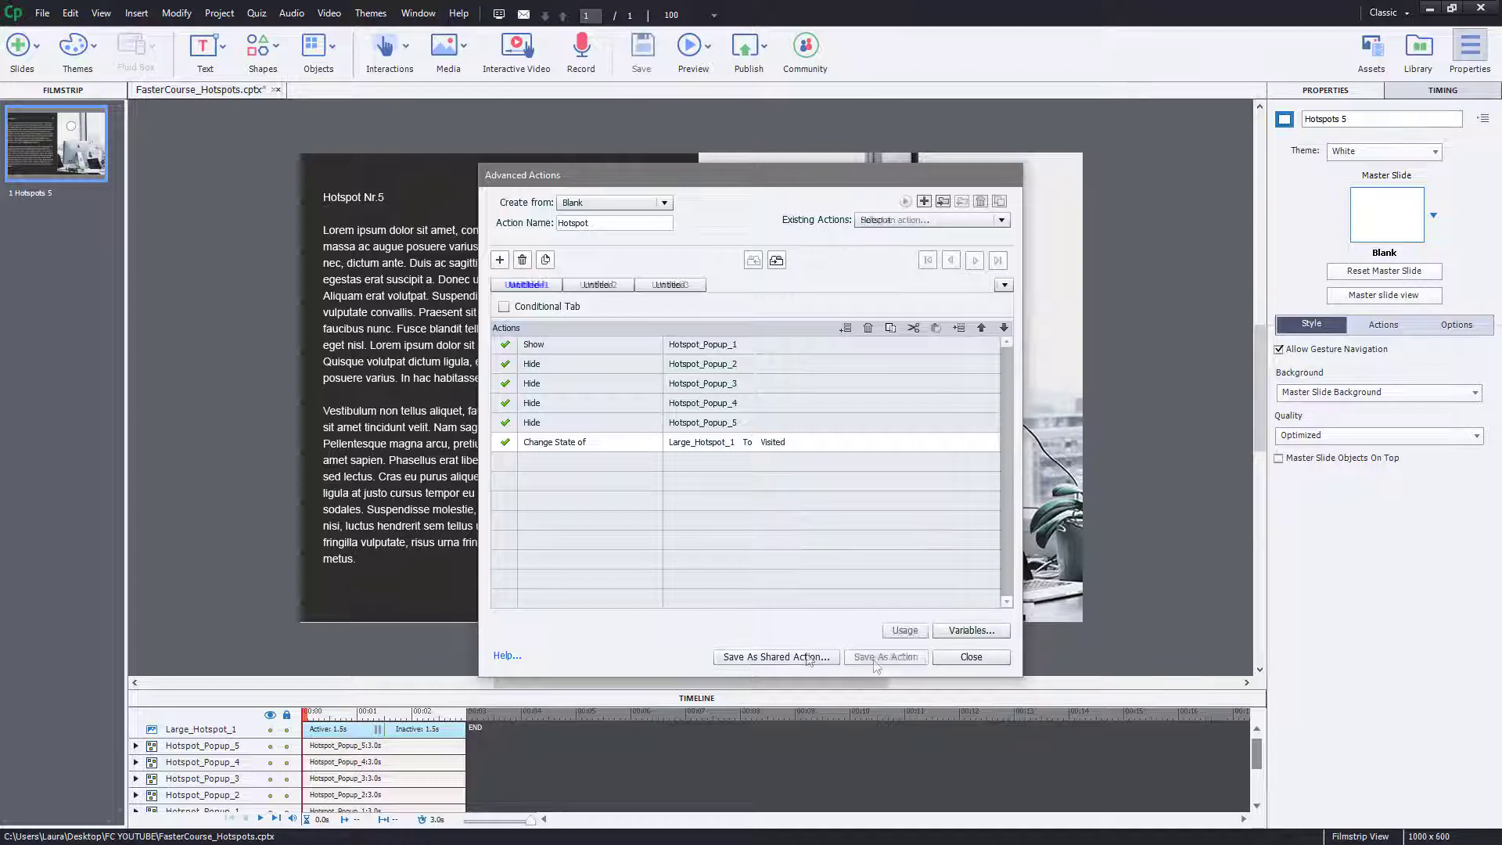
pyautogui.click(808, 657)
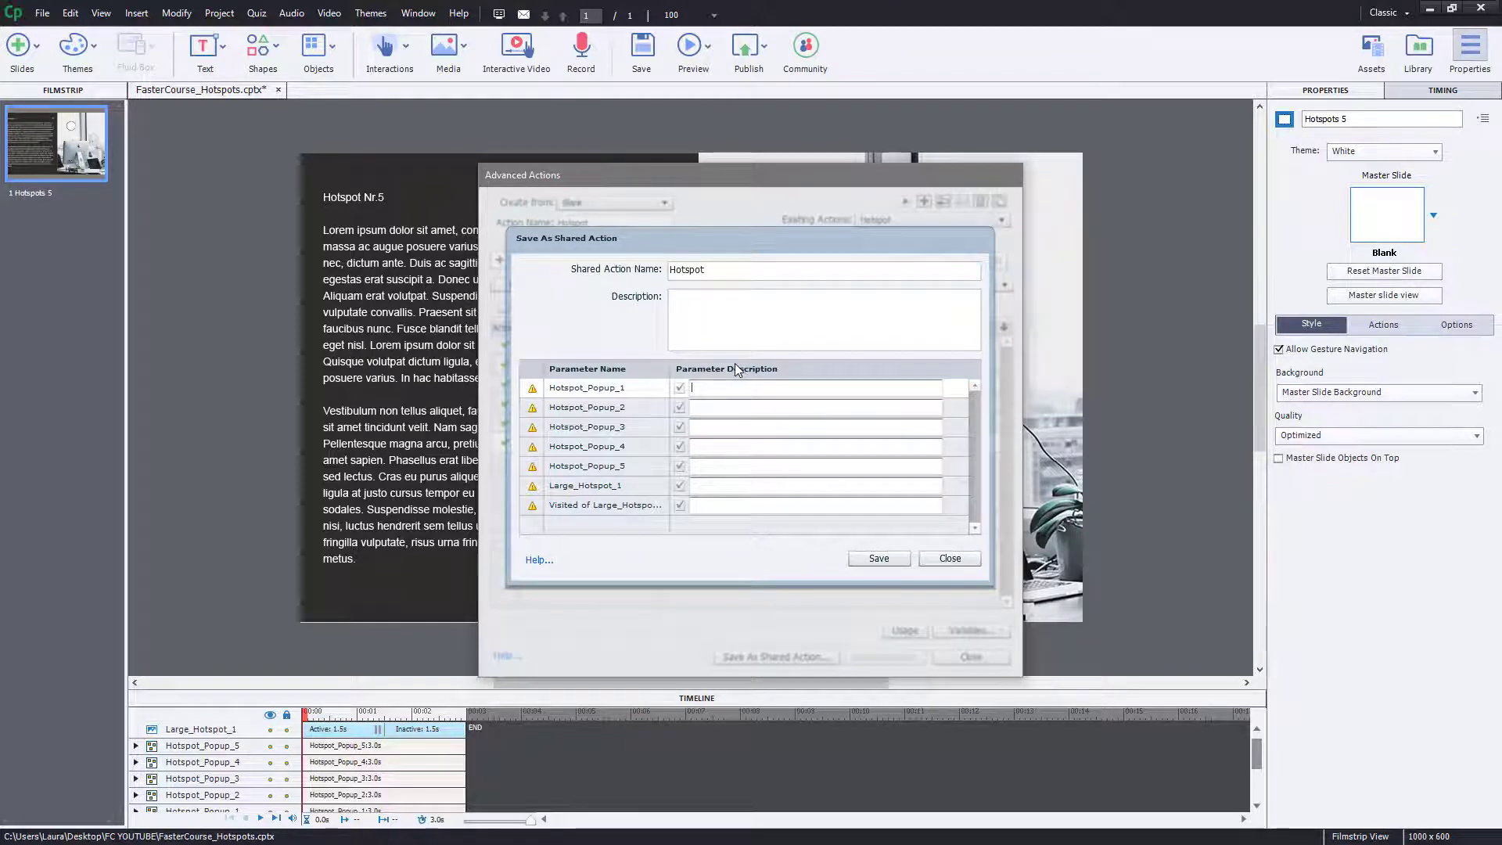
pyautogui.write('Show')
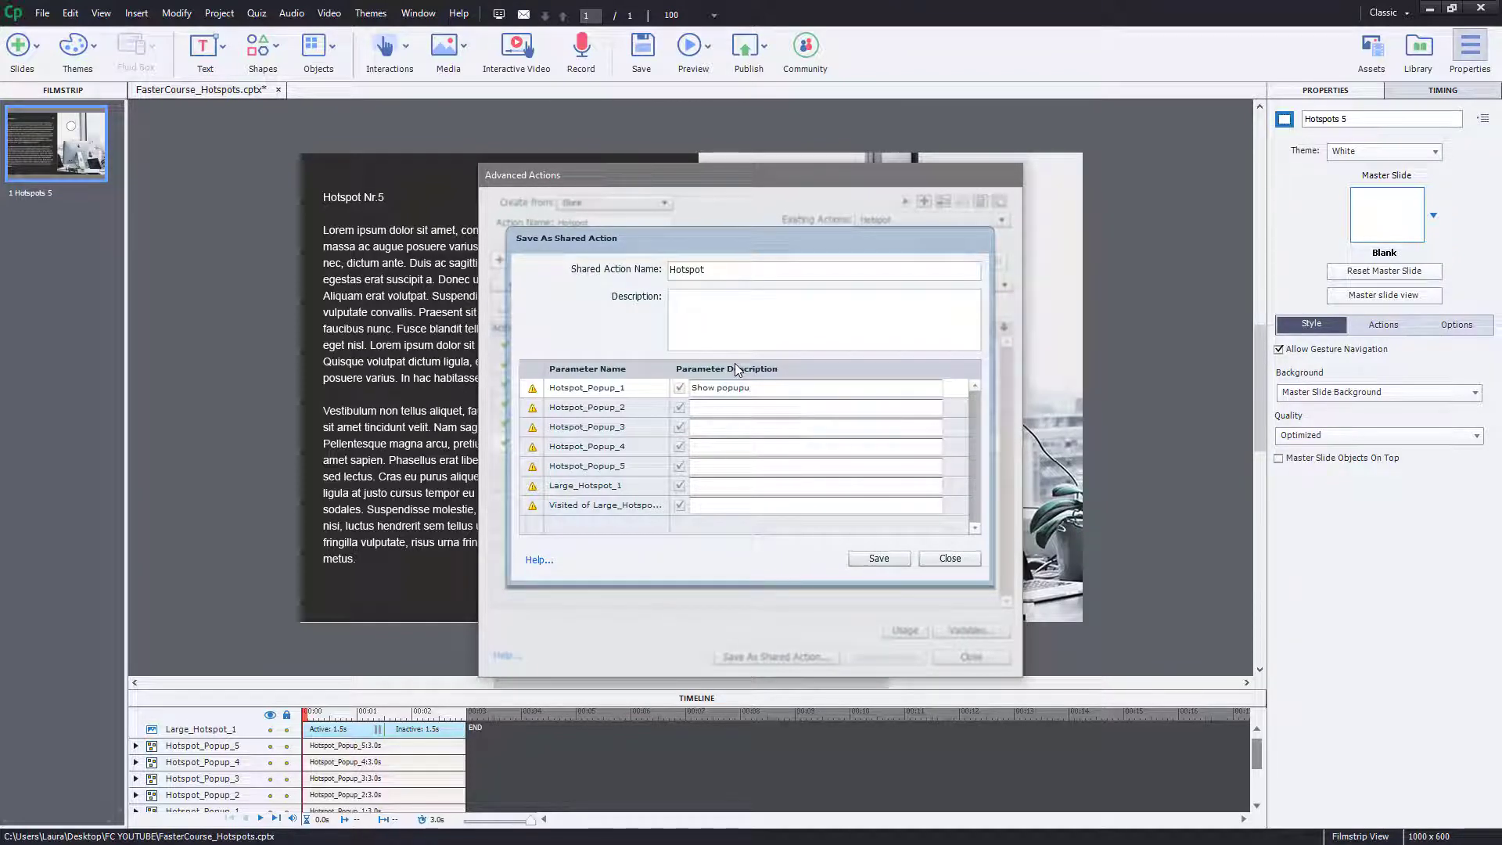
pyautogui.write(' popupu')
pyautogui.press('BackSpace')
# Describe the other parameters as 'Hide popup', 'Select hotspot' and 'Select visited state', then save.
pyautogui.click(758, 406)
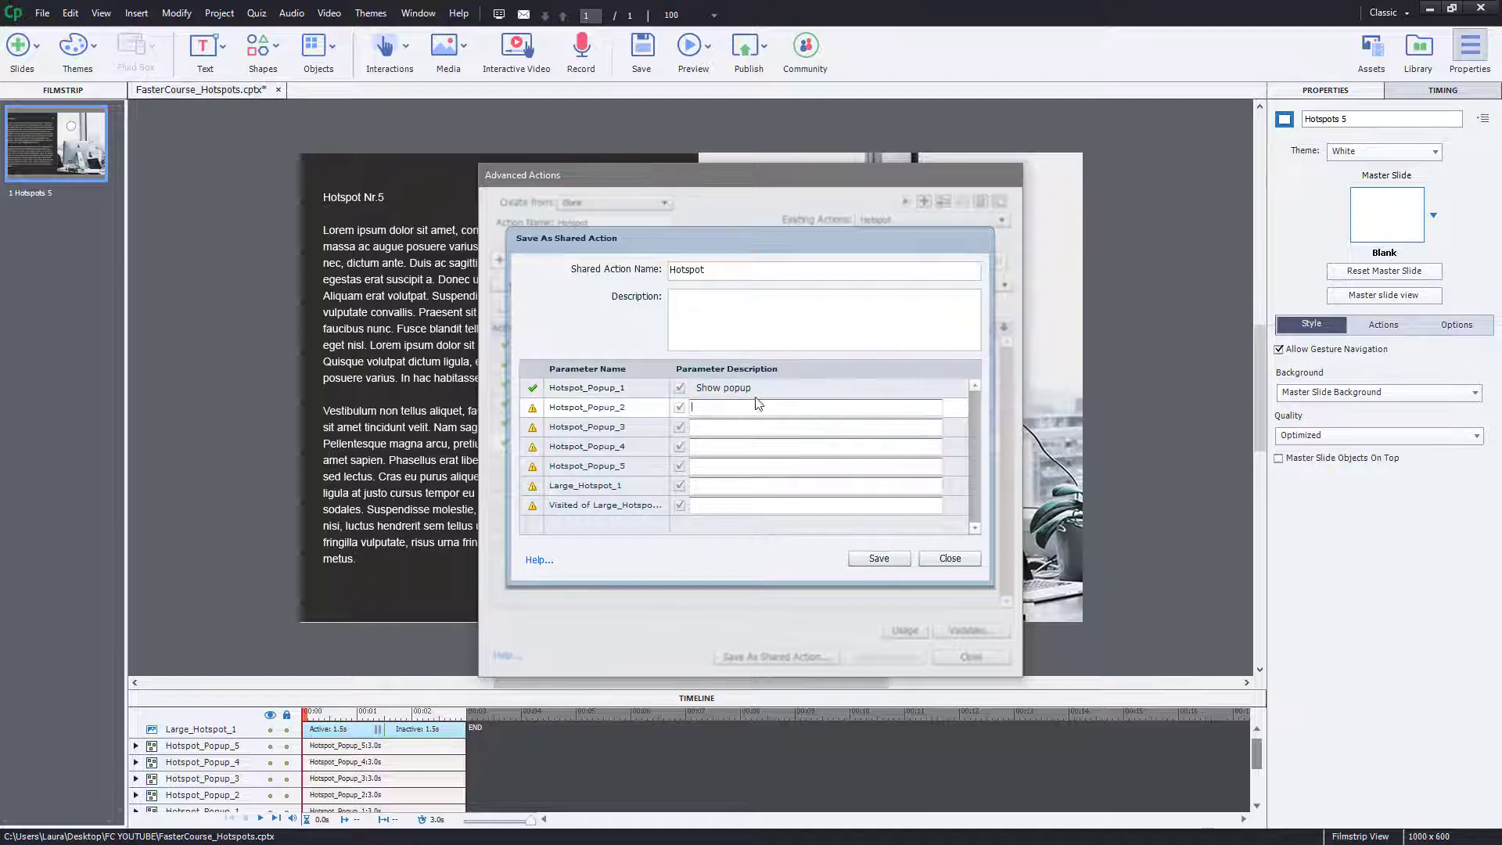
pyautogui.write('Hi')
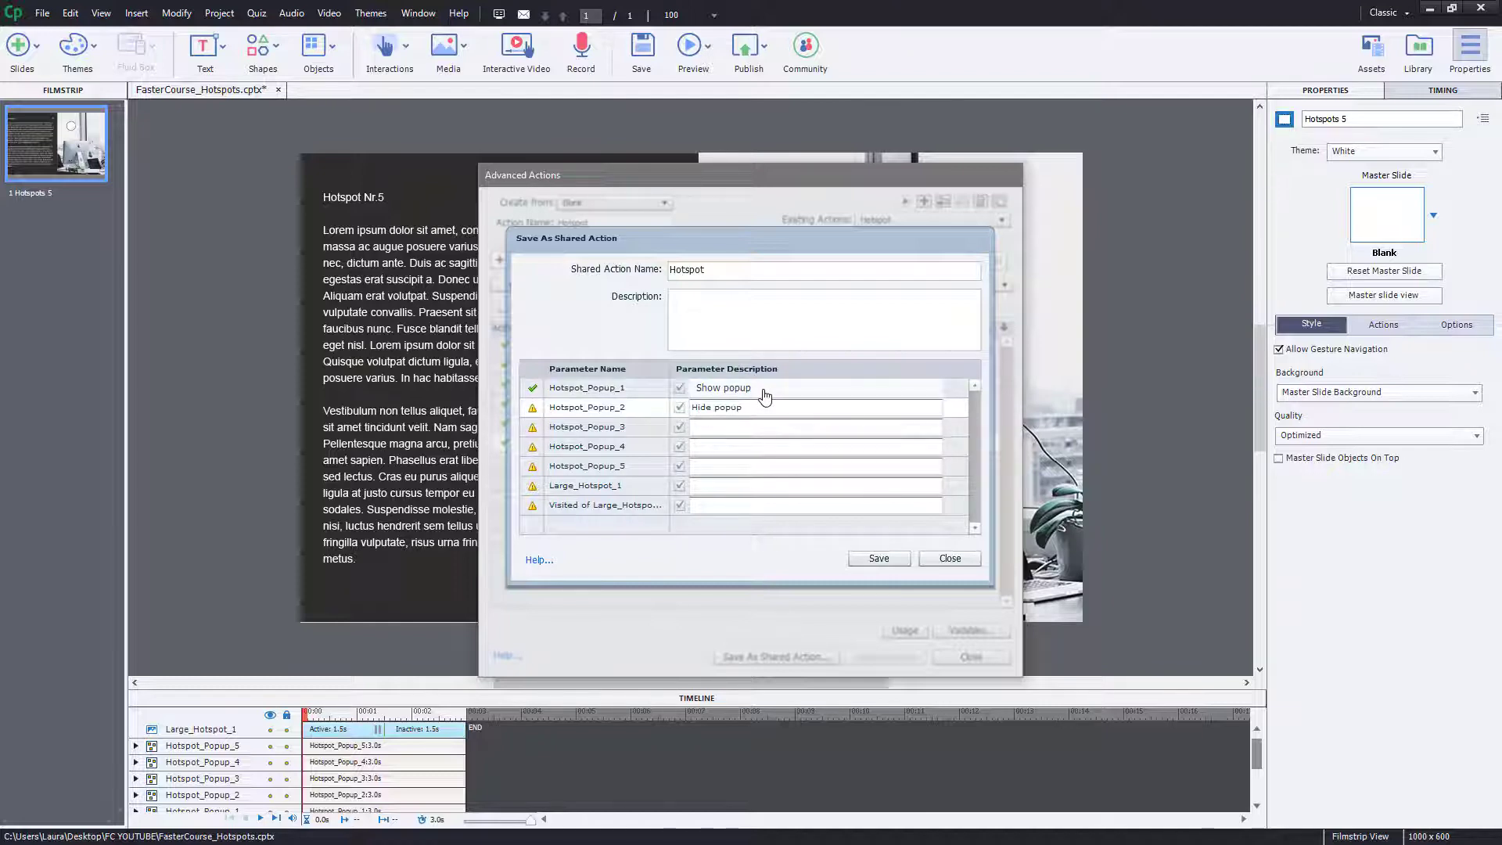
pyautogui.write('de popup')
pyautogui.press('Tab')
pyautogui.write('Hide popup')
pyautogui.click(757, 485)
pyautogui.write('Select hotspot')
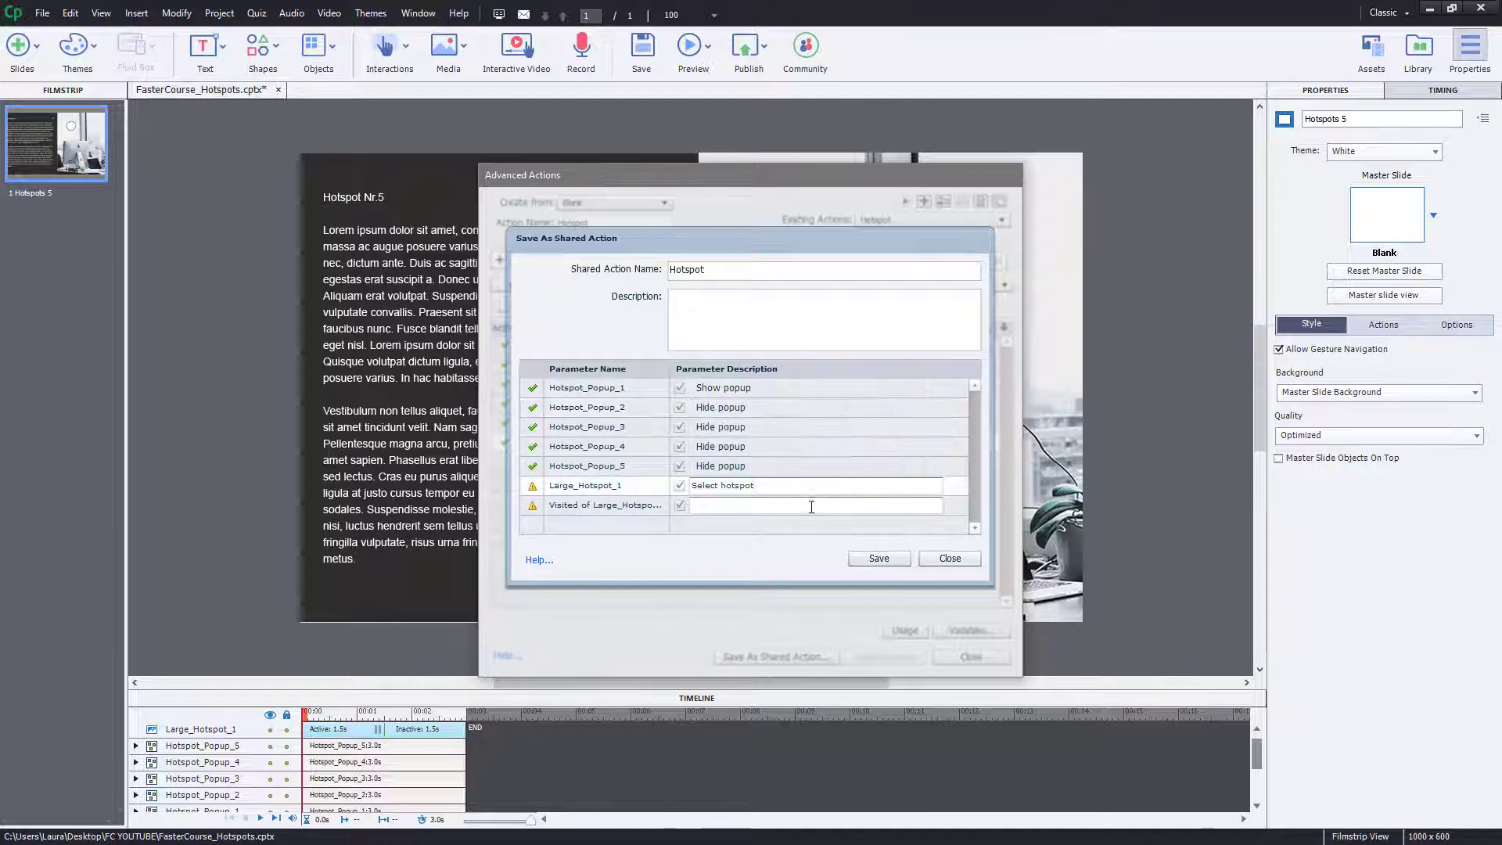
pyautogui.click(815, 504)
pyautogui.write('Select visited state')
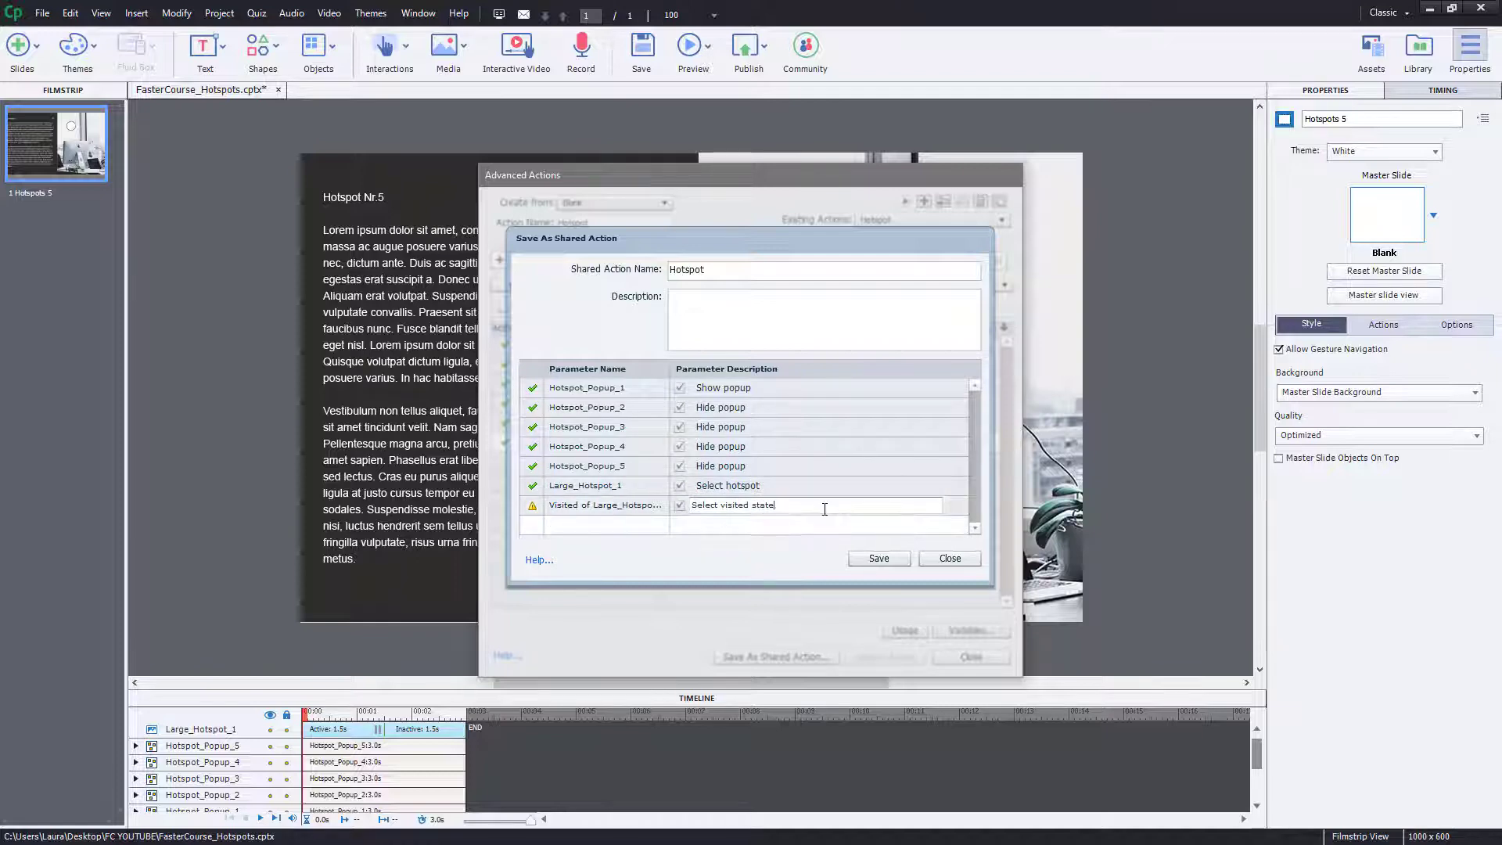
pyautogui.click(876, 557)
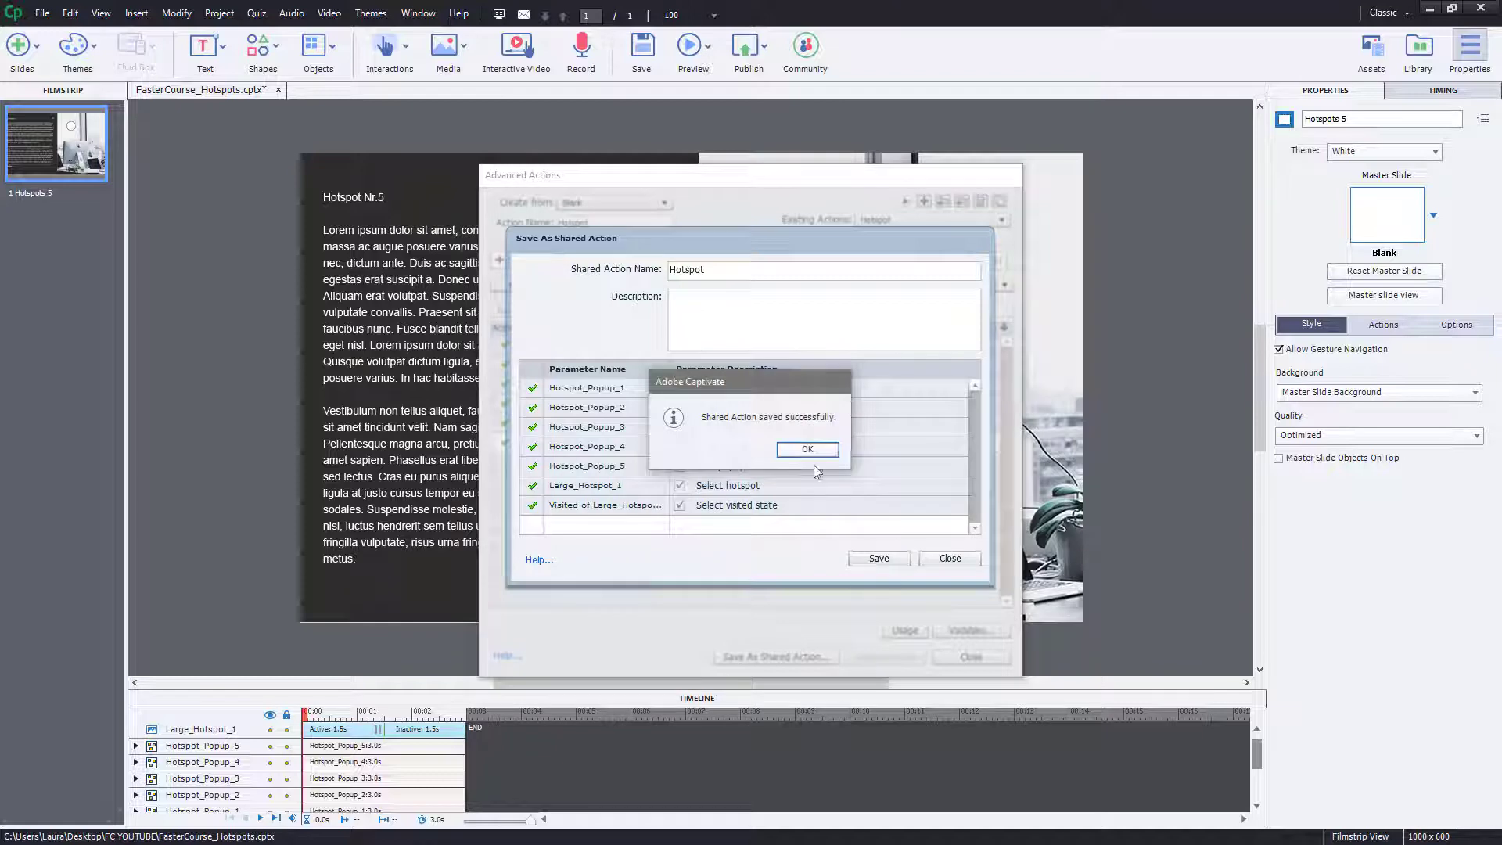
pyautogui.click(811, 450)
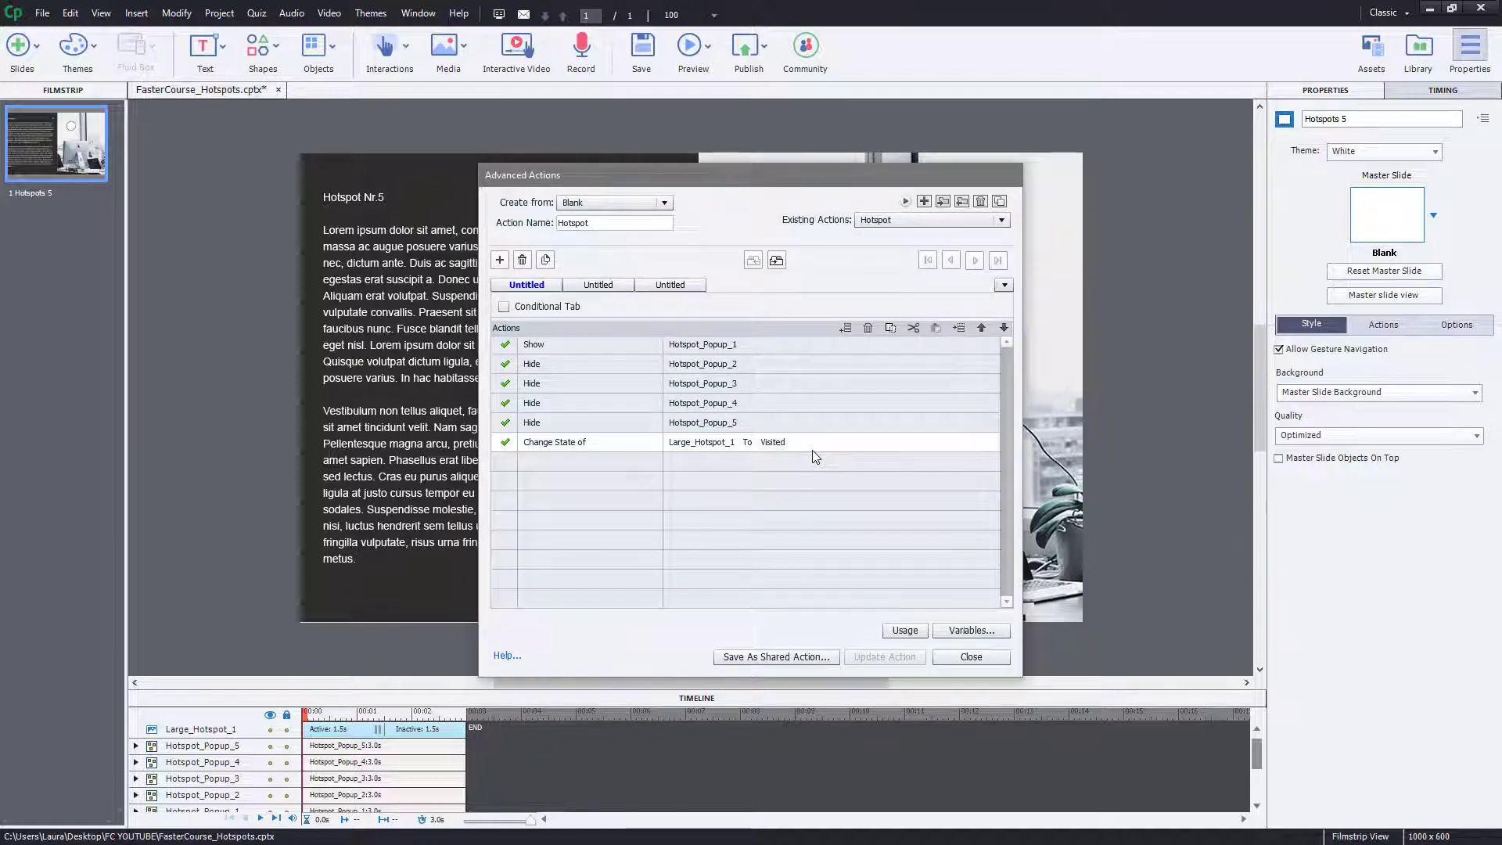
# Set Large_Hotspot_1's On Success action to Execute Shared Action Hotspot.
pyautogui.click(971, 656)
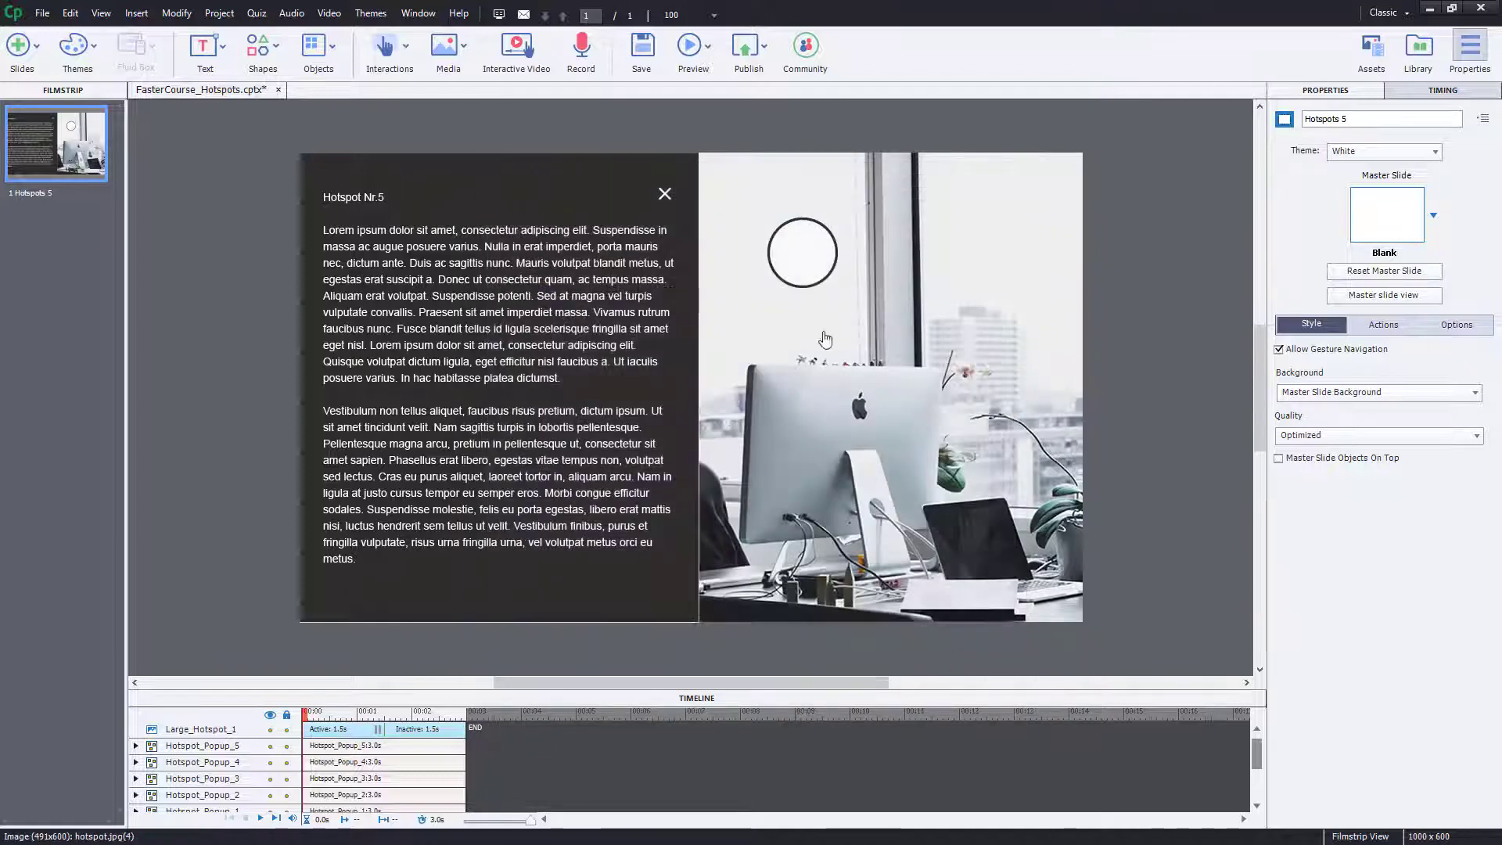
pyautogui.click(809, 280)
pyautogui.click(1365, 283)
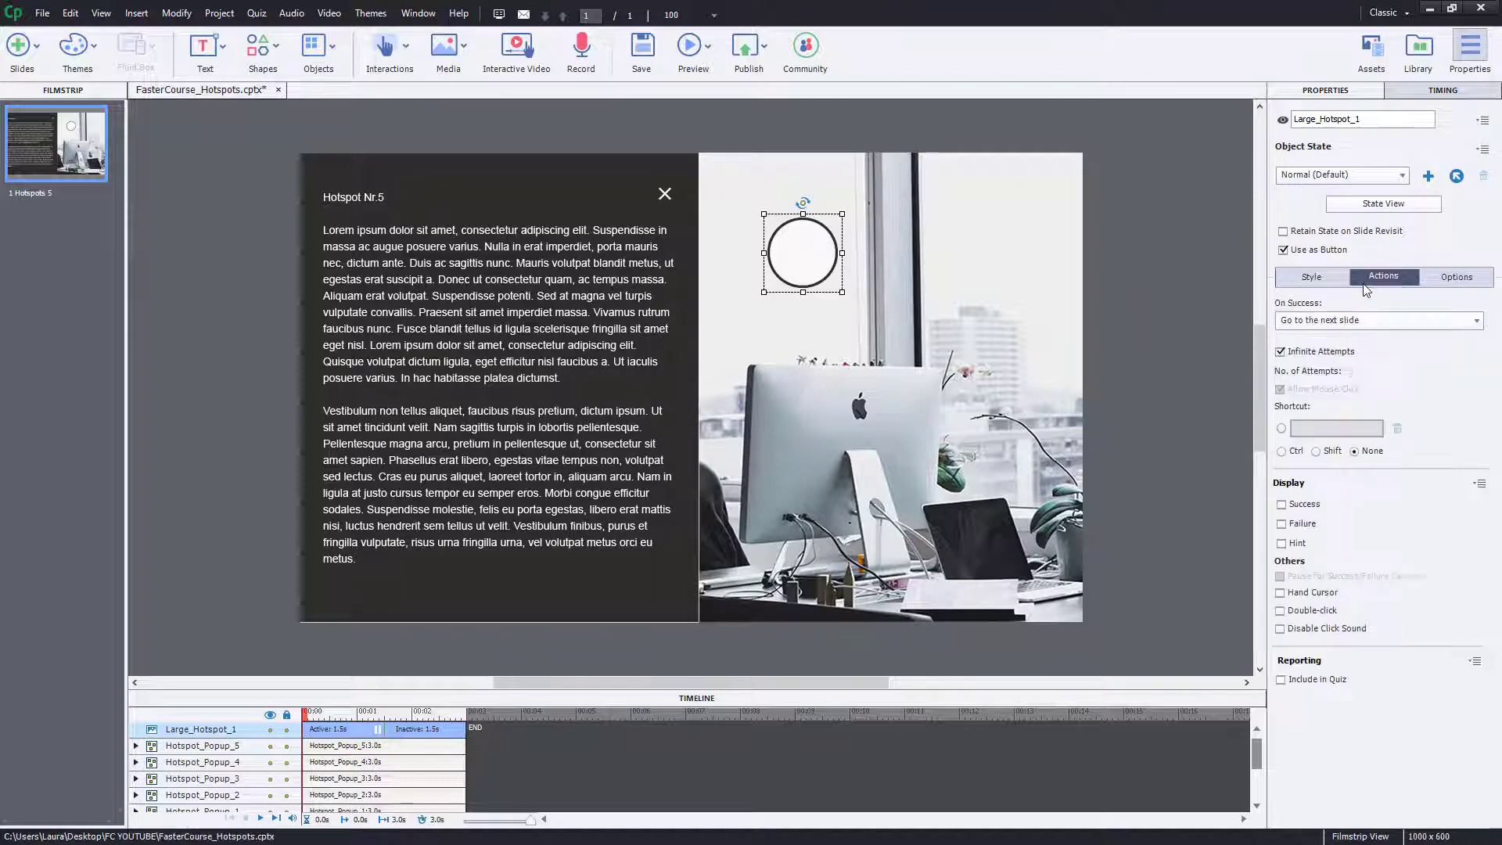
pyautogui.click(1365, 320)
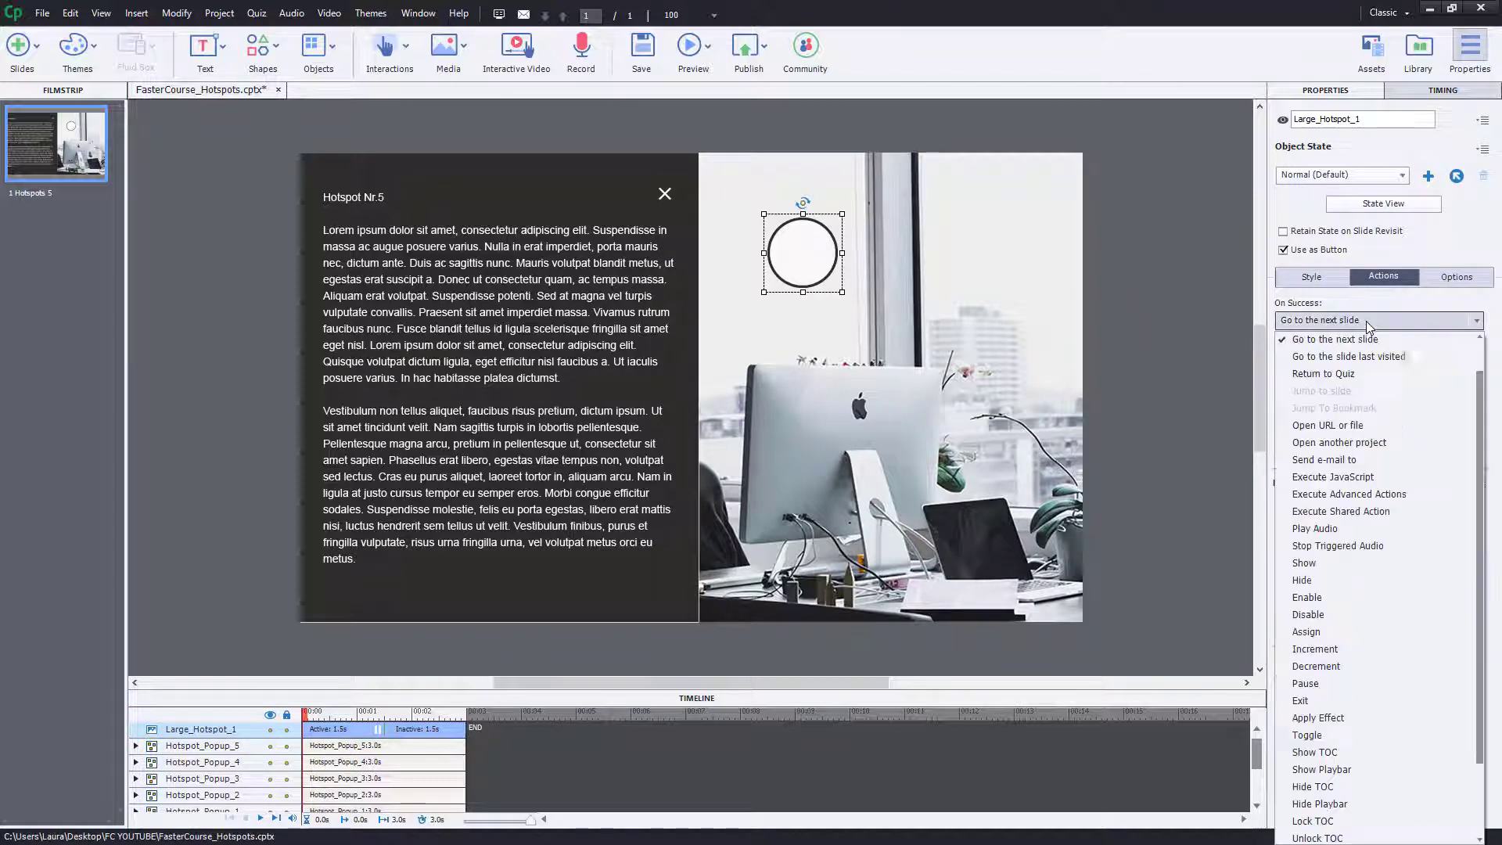
pyautogui.click(1367, 510)
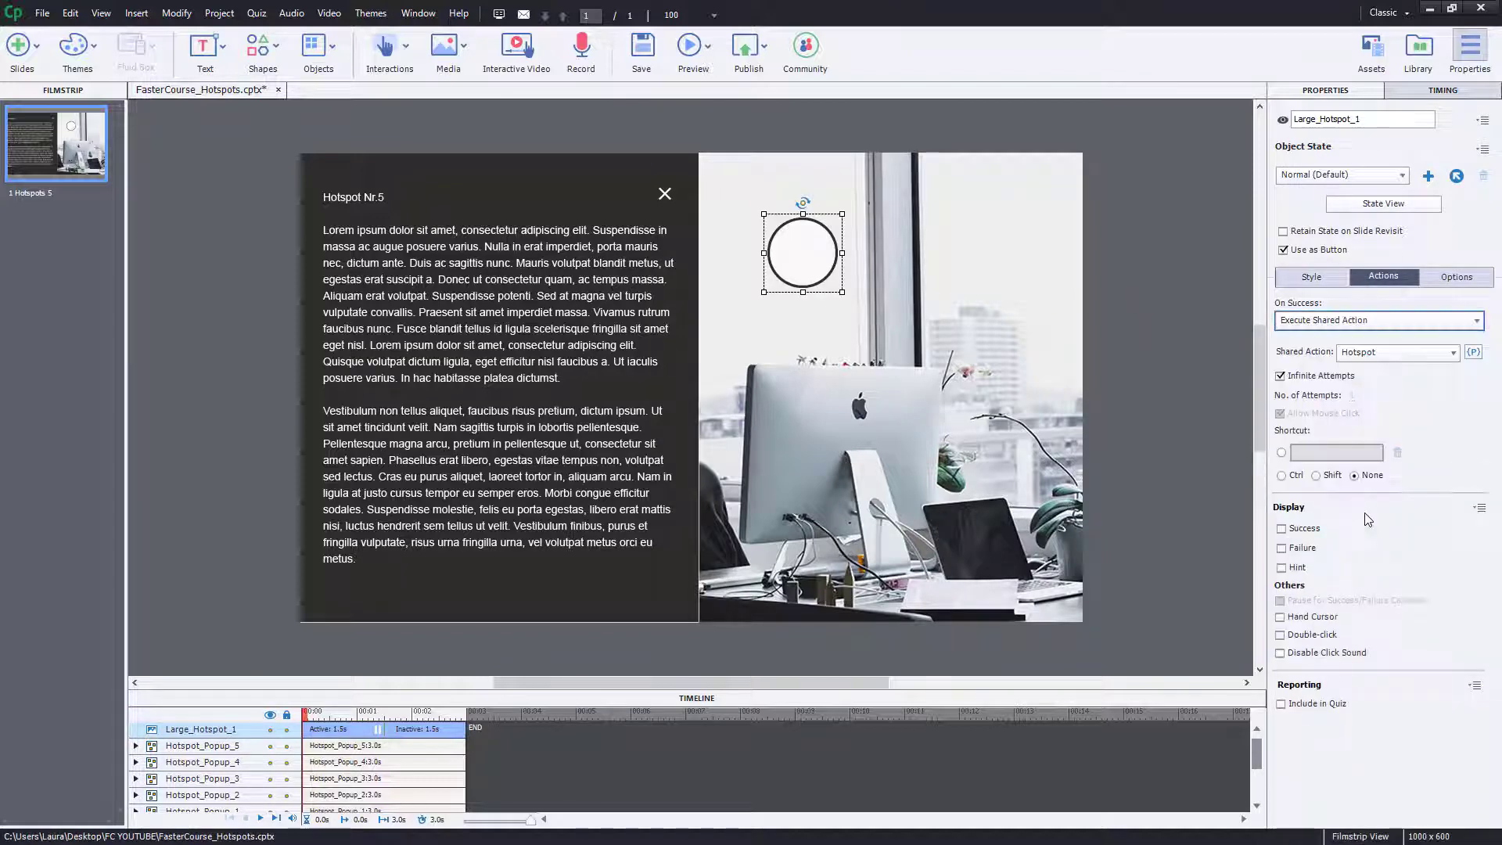
pyautogui.click(1396, 352)
pyautogui.click(1378, 369)
# Set the parameters to show Hotspot_Popup_1, hide the others and use Visited, with a hand cursor.
pyautogui.click(1473, 353)
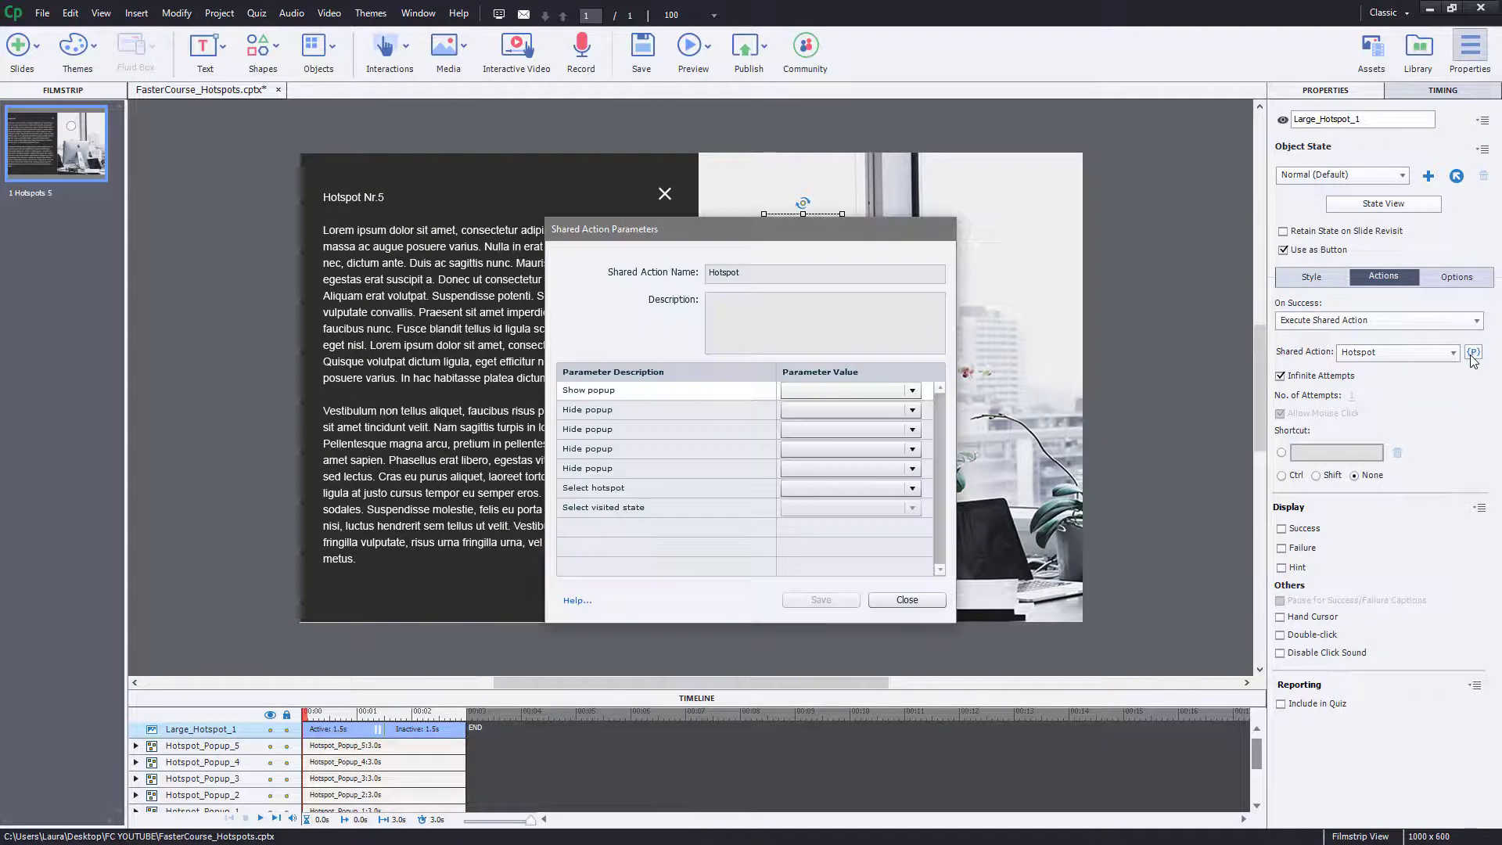
pyautogui.click(912, 390)
pyautogui.scroll(-3, 869, 427)
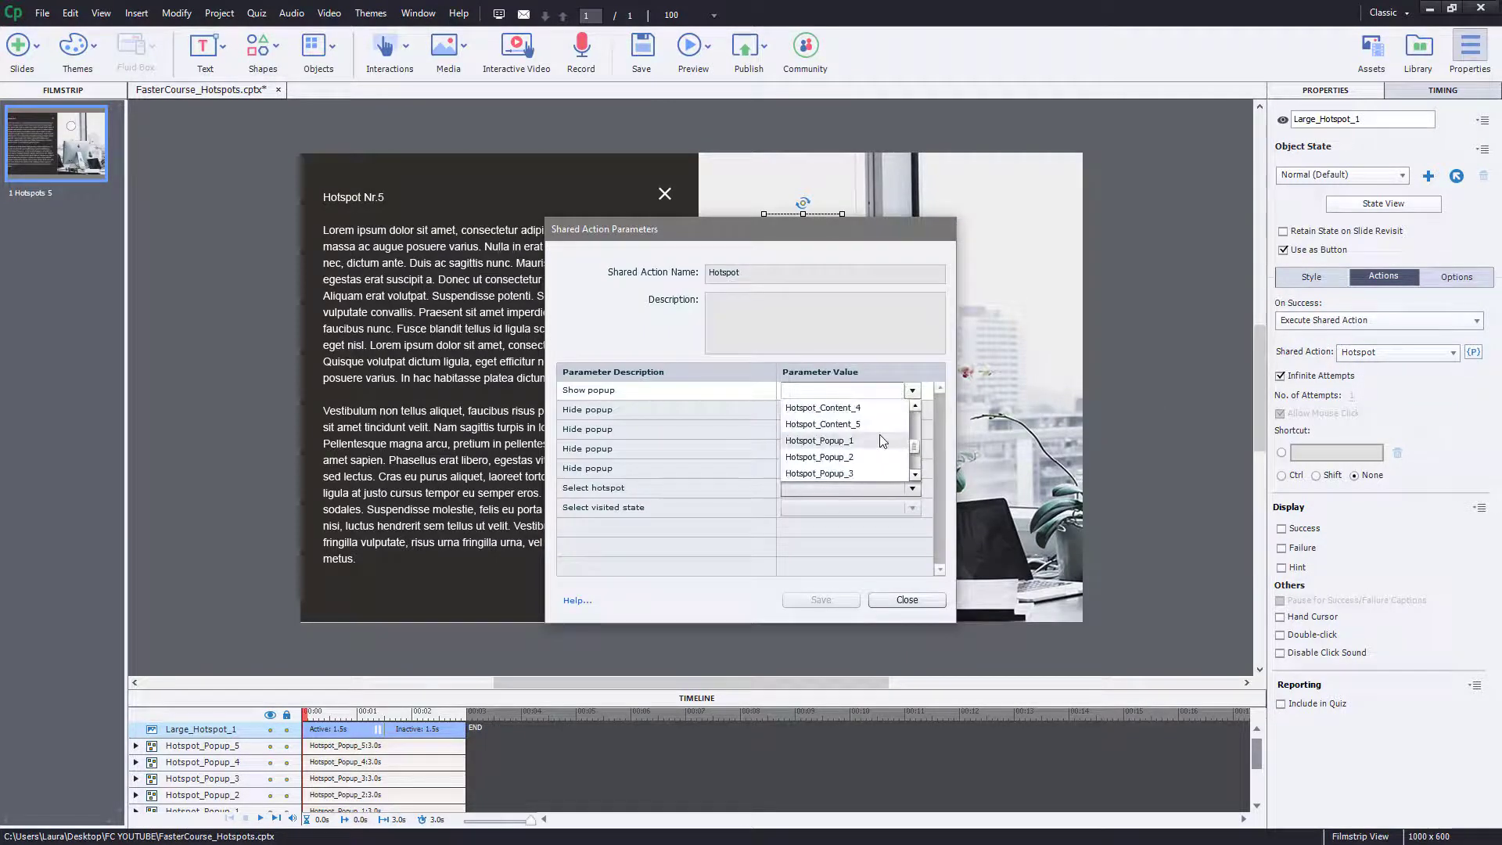
pyautogui.click(879, 434)
pyautogui.click(877, 410)
pyautogui.scroll(-3, 869, 445)
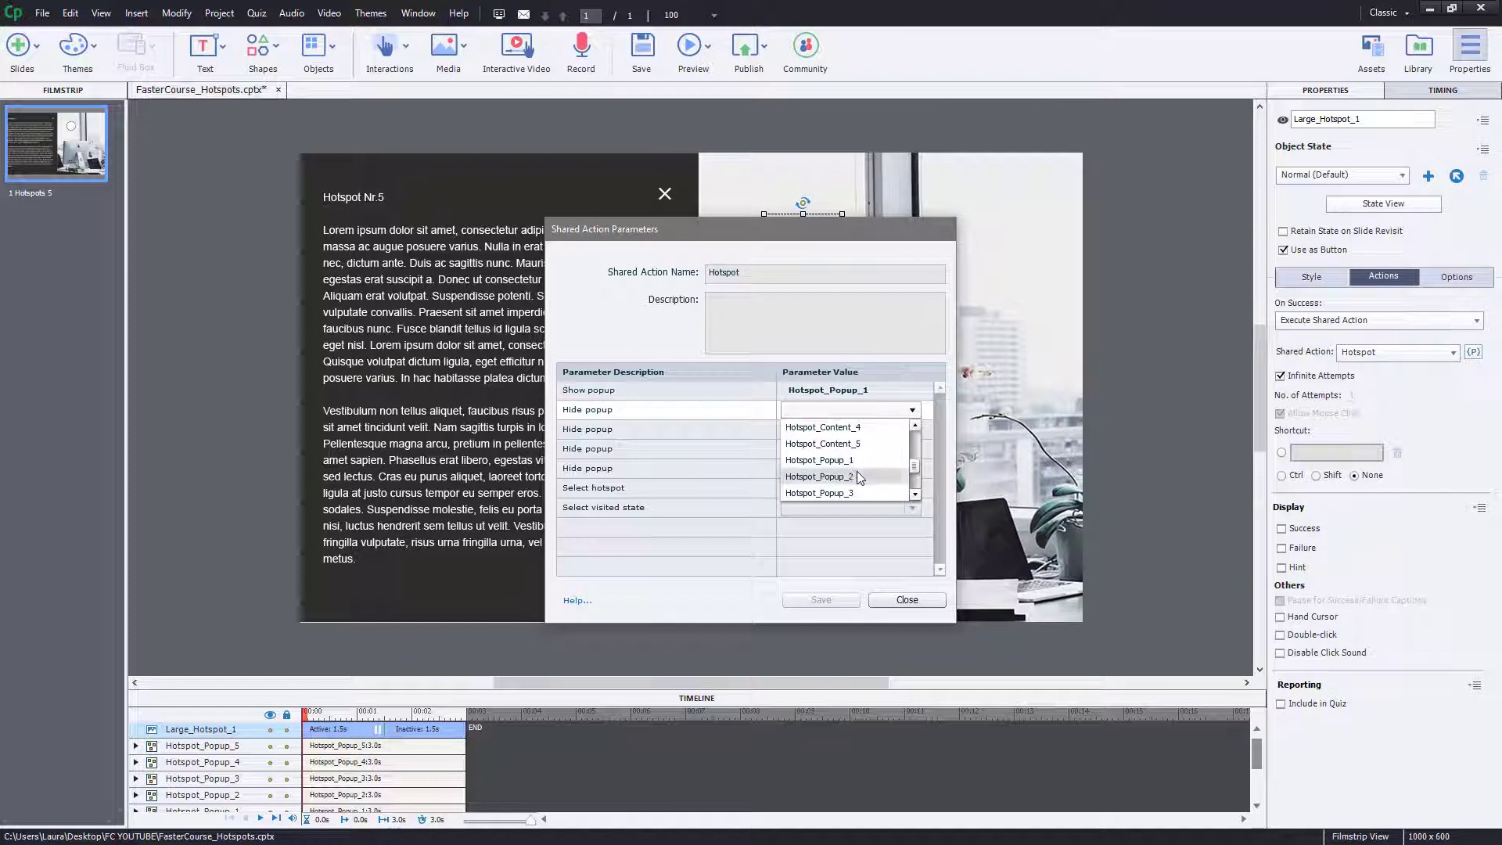
pyautogui.click(873, 441)
pyautogui.click(874, 429)
pyautogui.scroll(-3, 872, 442)
pyautogui.click(873, 442)
pyautogui.click(912, 448)
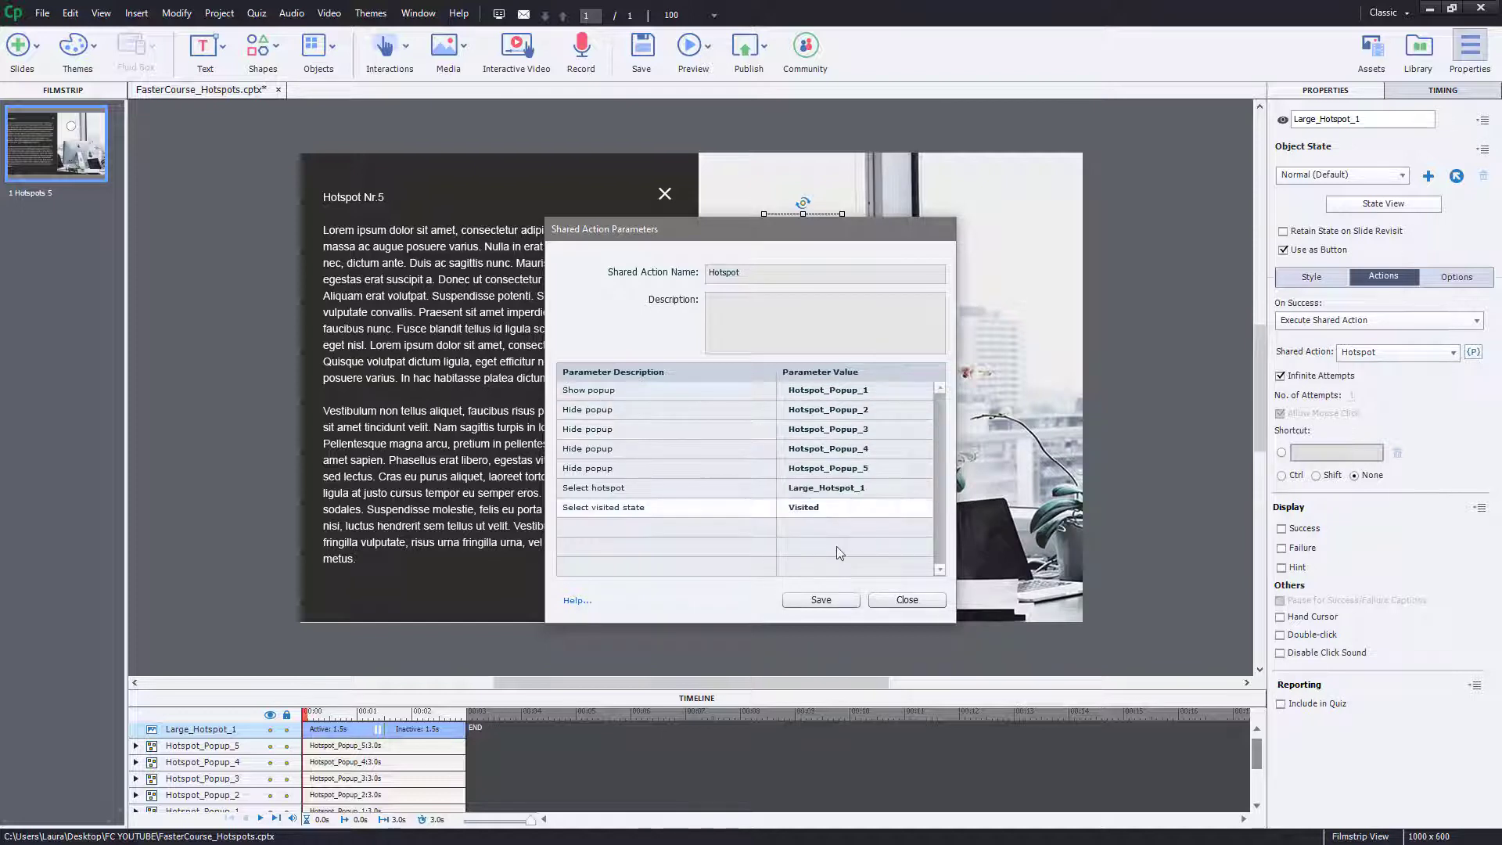
pyautogui.click(819, 599)
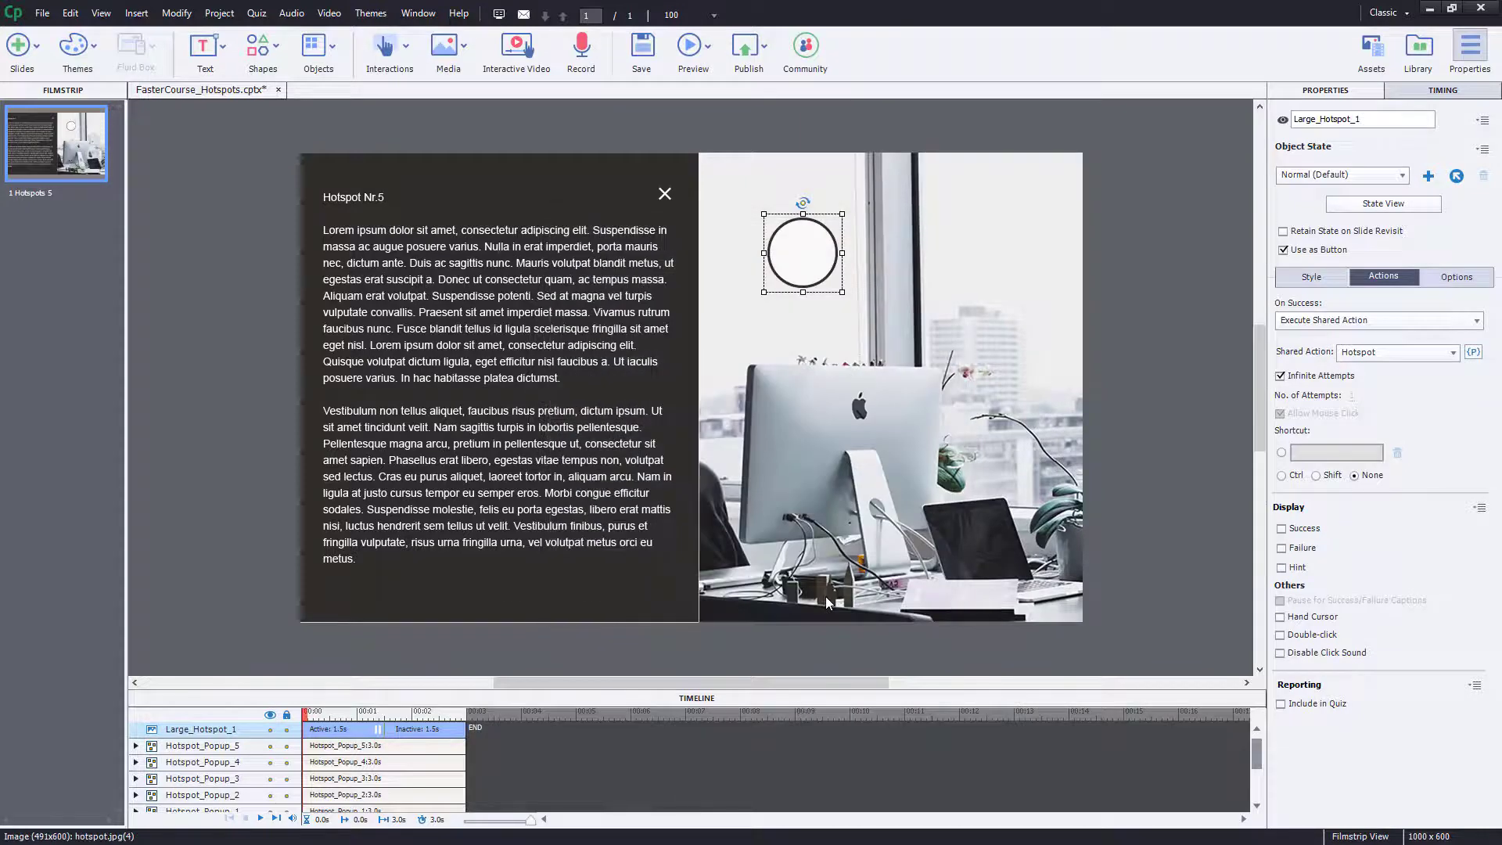
pyautogui.click(1280, 618)
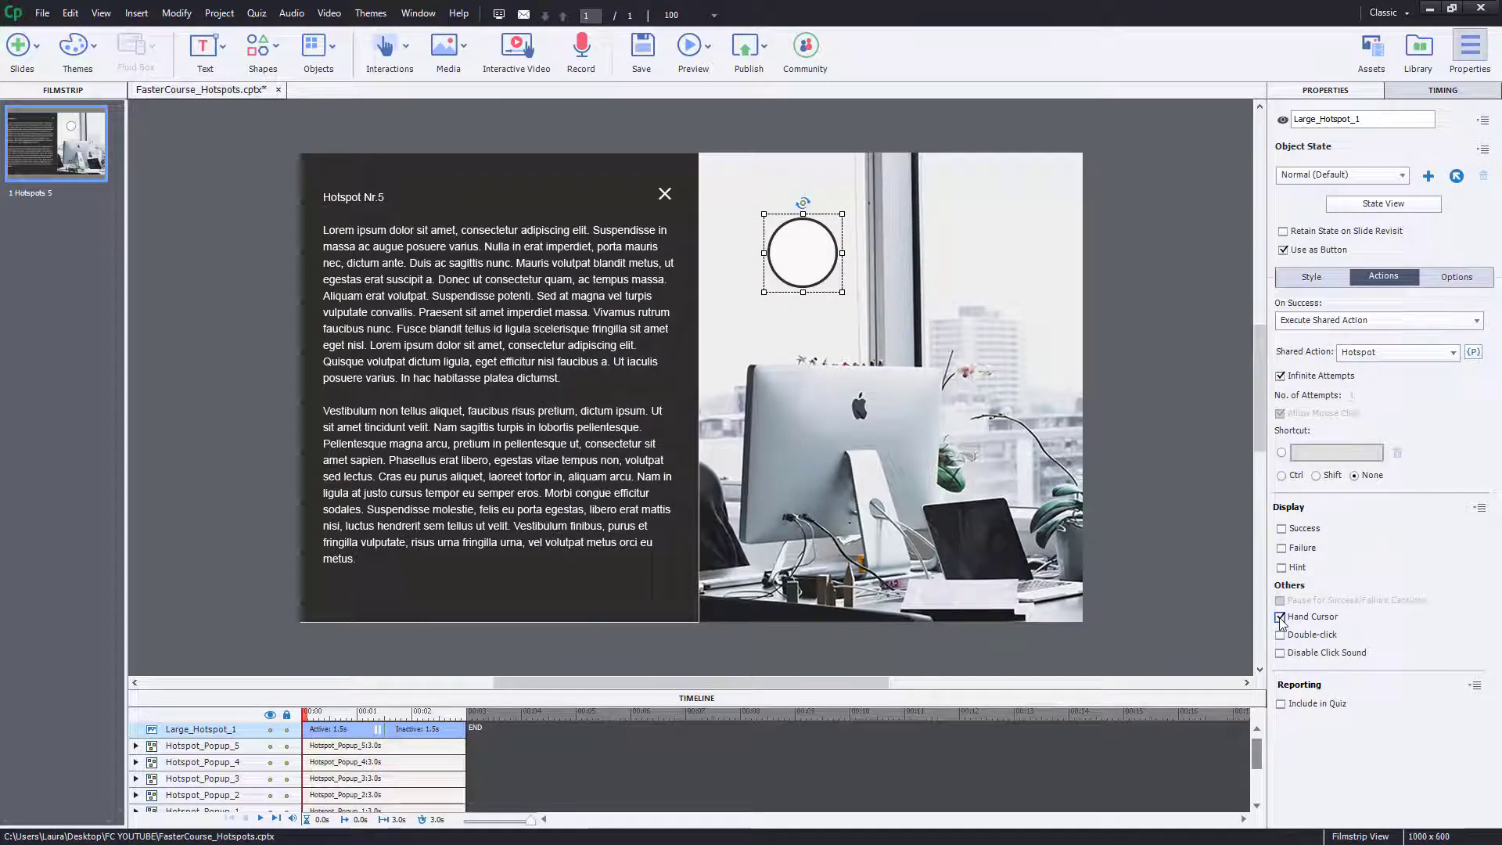
# Duplicate the circle hotspot, move the copy down-right and trim its name, then duplicate again.
pyautogui.click(1185, 530)
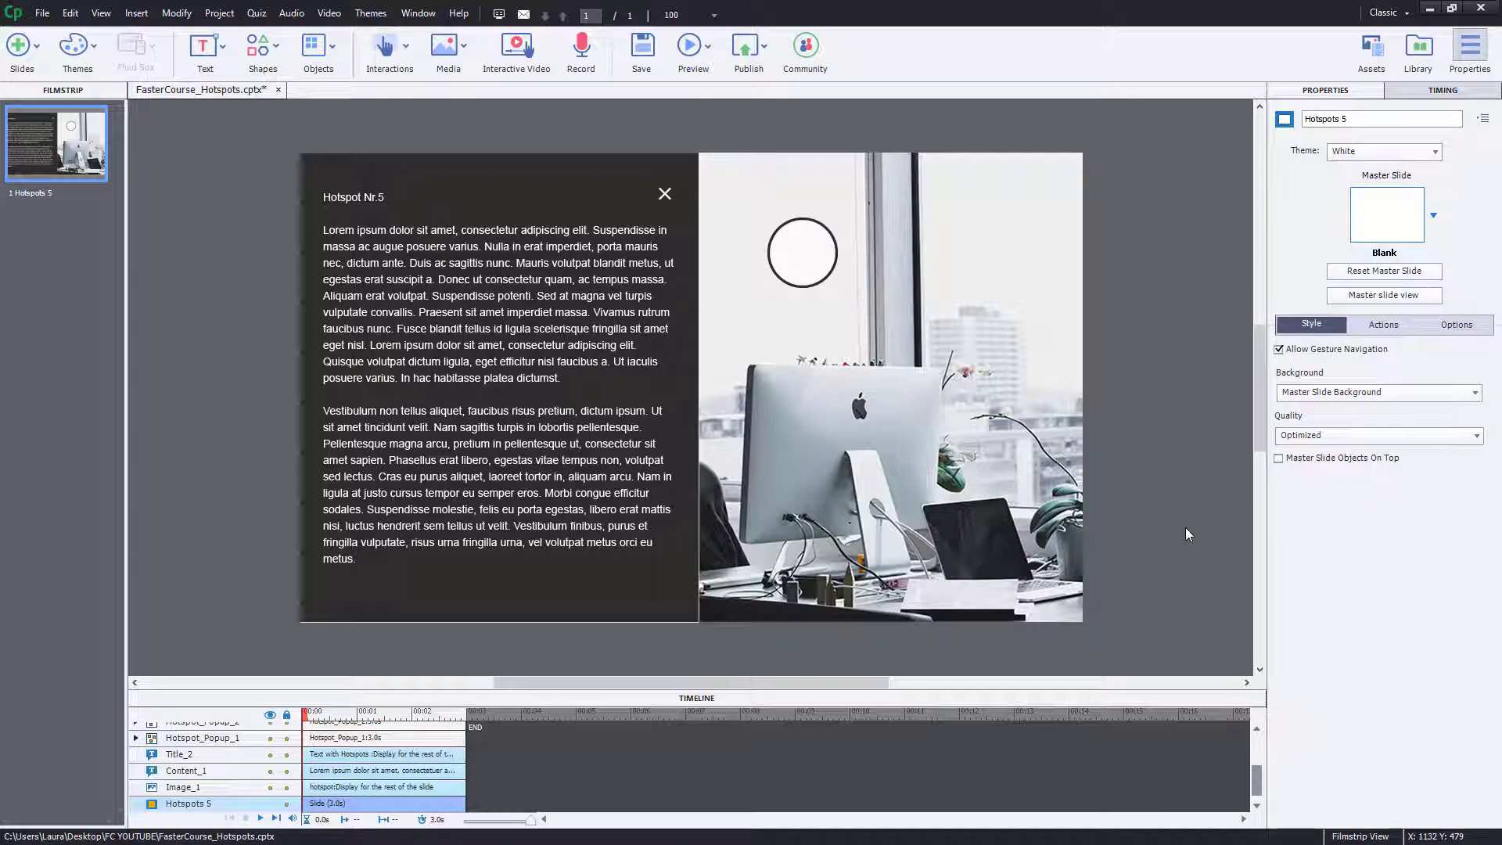
pyautogui.rightClick(799, 246)
pyautogui.click(857, 299)
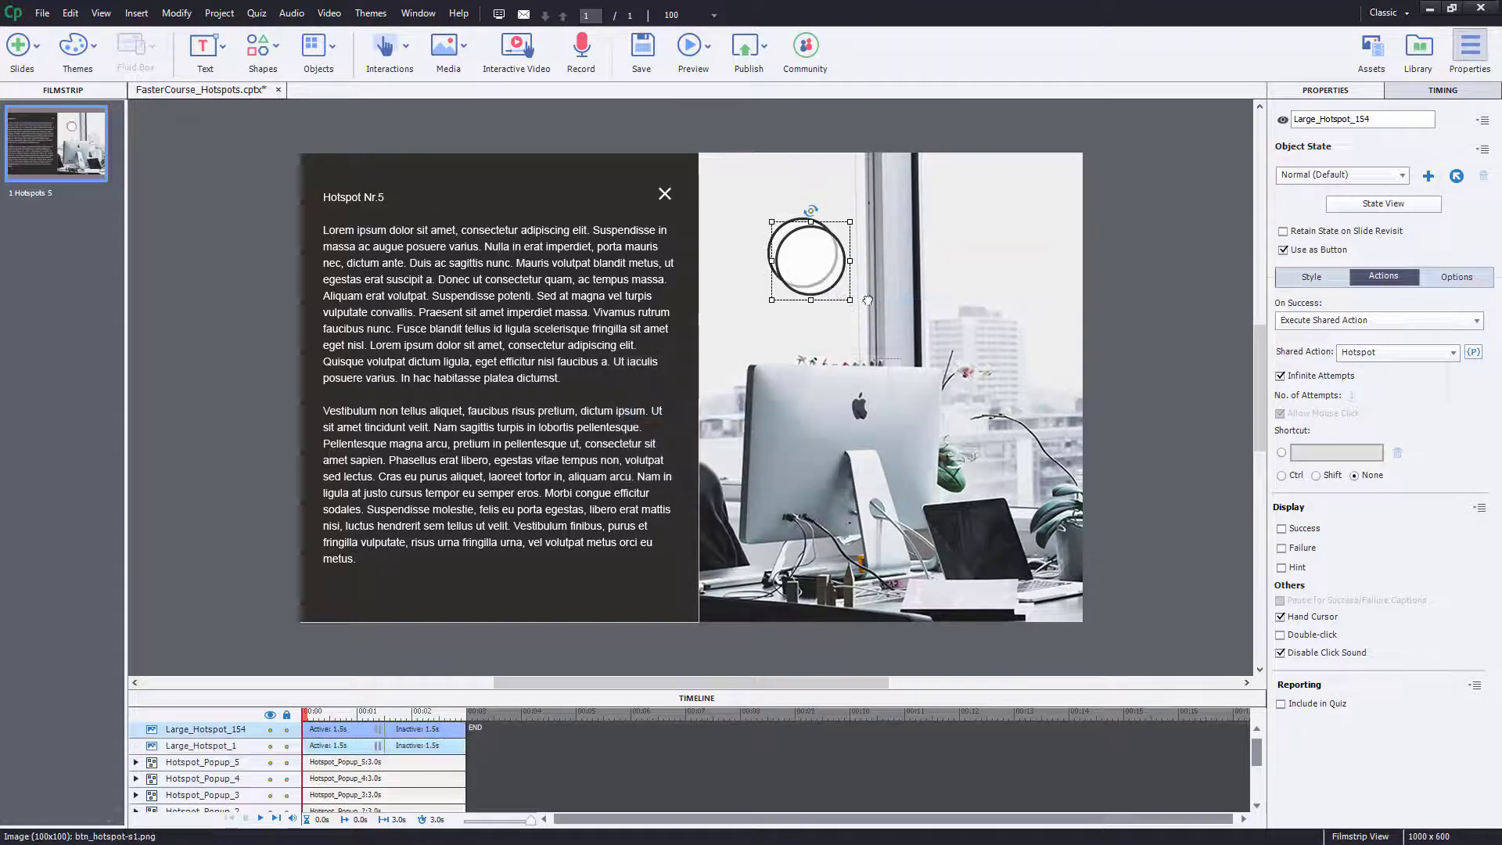
pyautogui.moveTo(801, 258); pyautogui.dragTo(975, 345)
pyautogui.click(1383, 119)
pyautogui.press('BackSpace')
pyautogui.press('BackSpace')
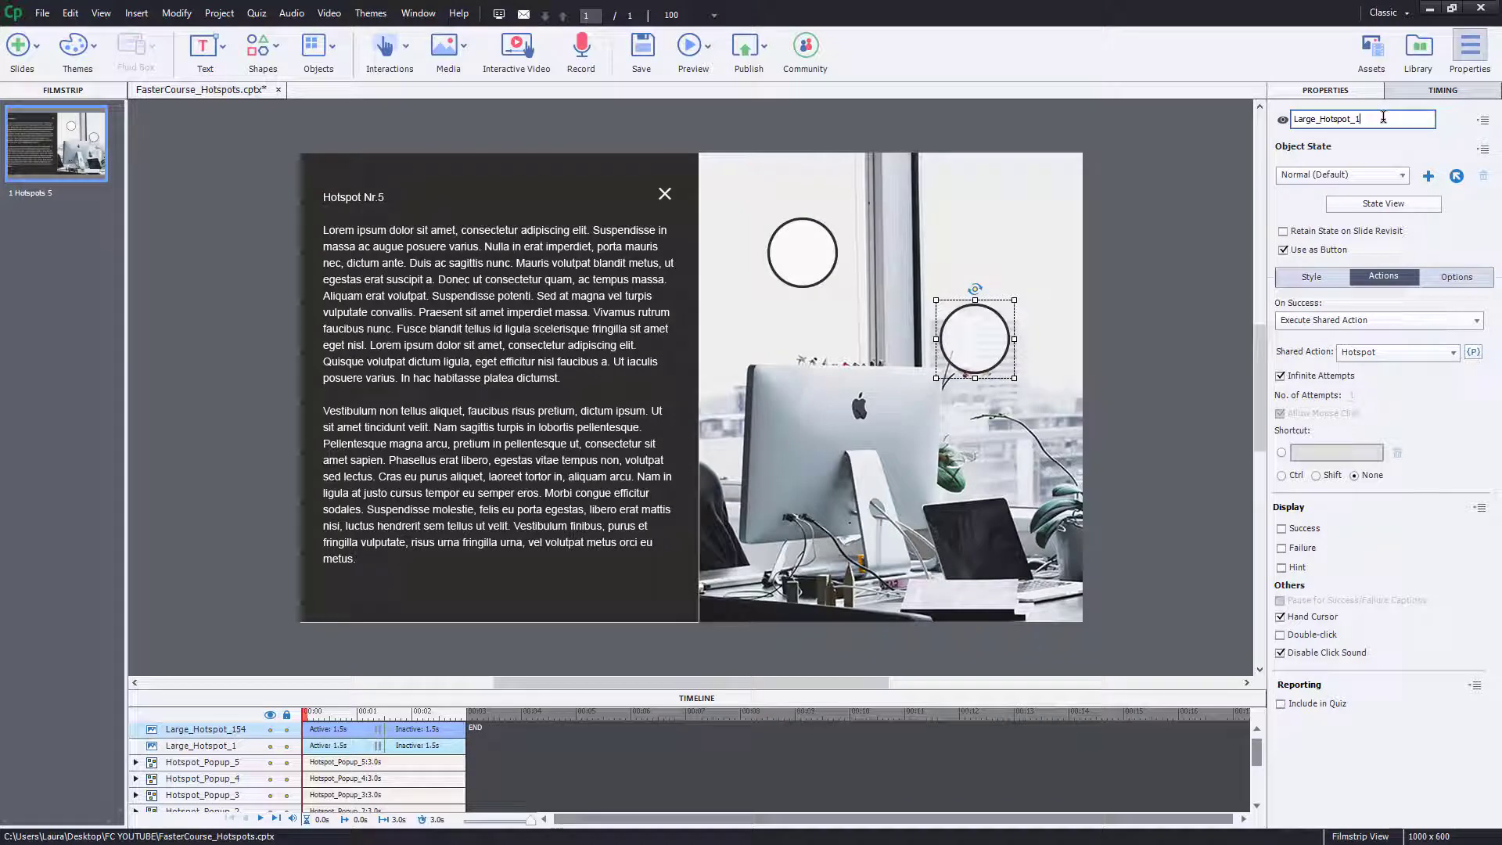
pyautogui.rightClick(978, 337)
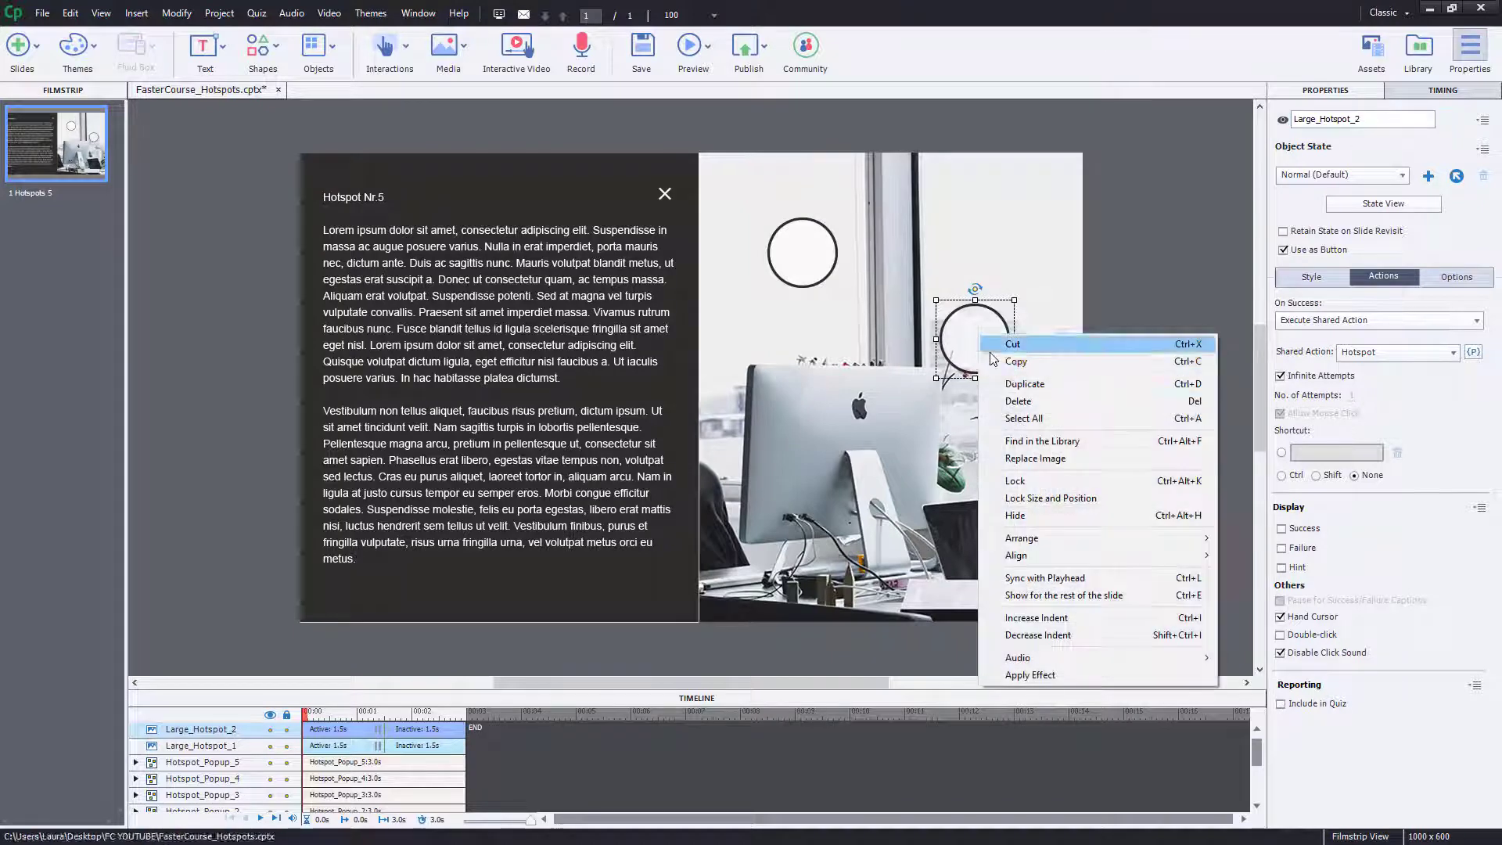
pyautogui.click(1017, 379)
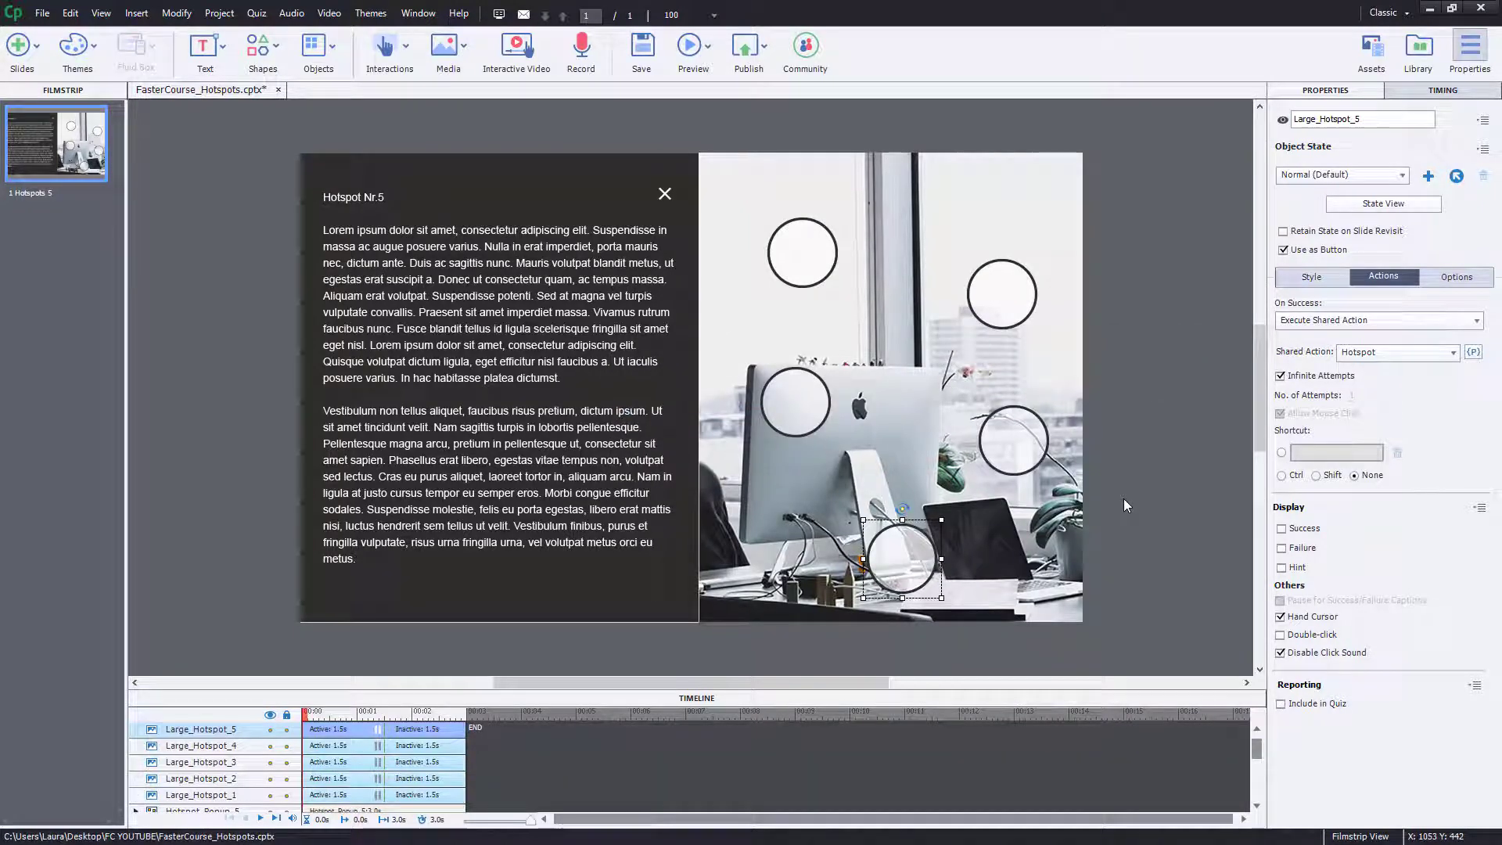
# Set Large_Hotspot_2's parameters to show Hotspot_Popup_2 and hide Hotspot_Popup_1.
pyautogui.click(1005, 307)
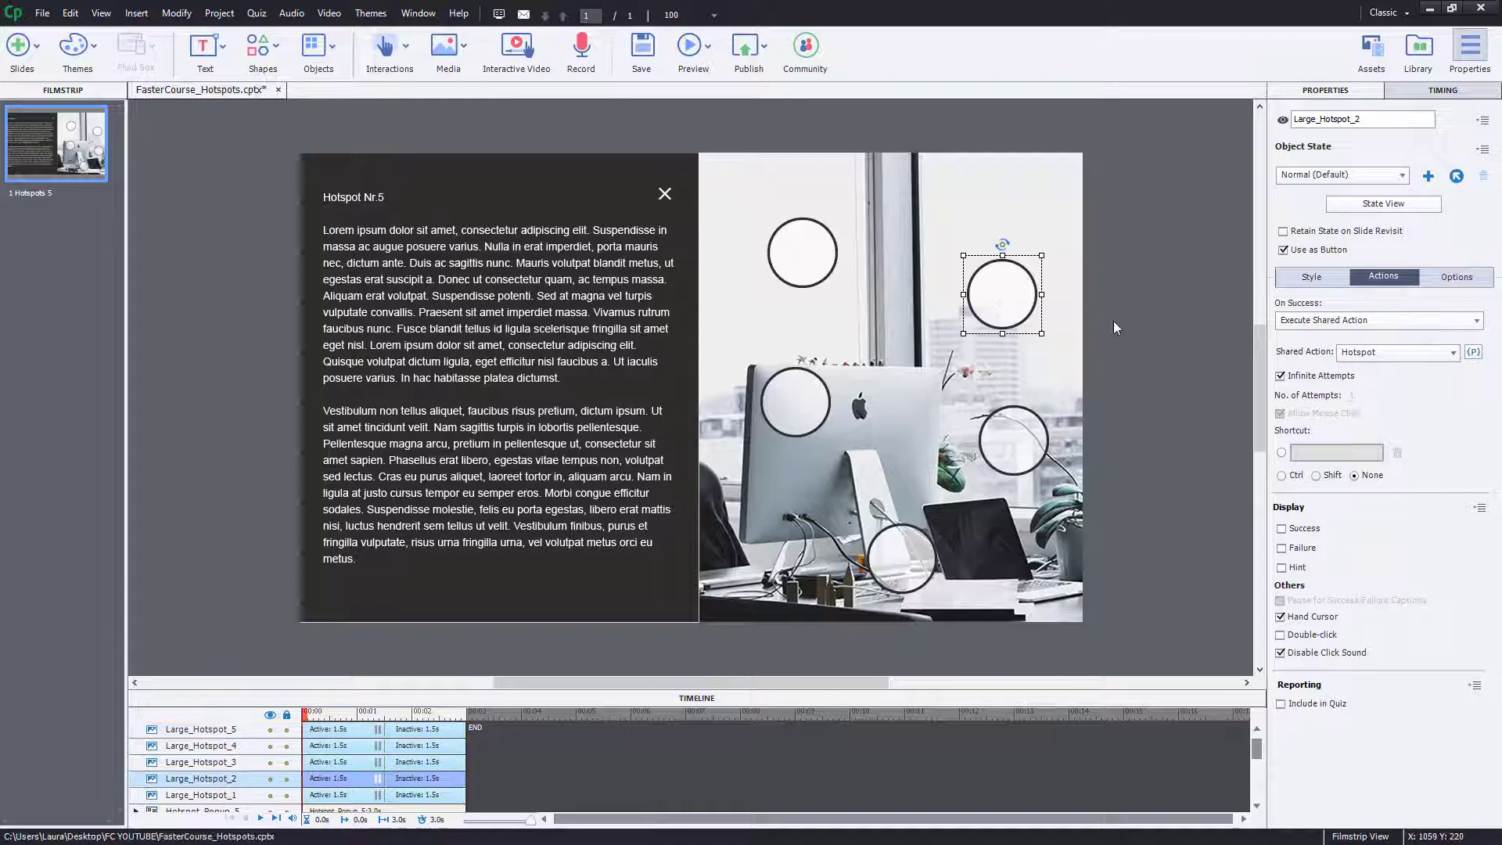
pyautogui.click(1473, 352)
pyautogui.click(862, 398)
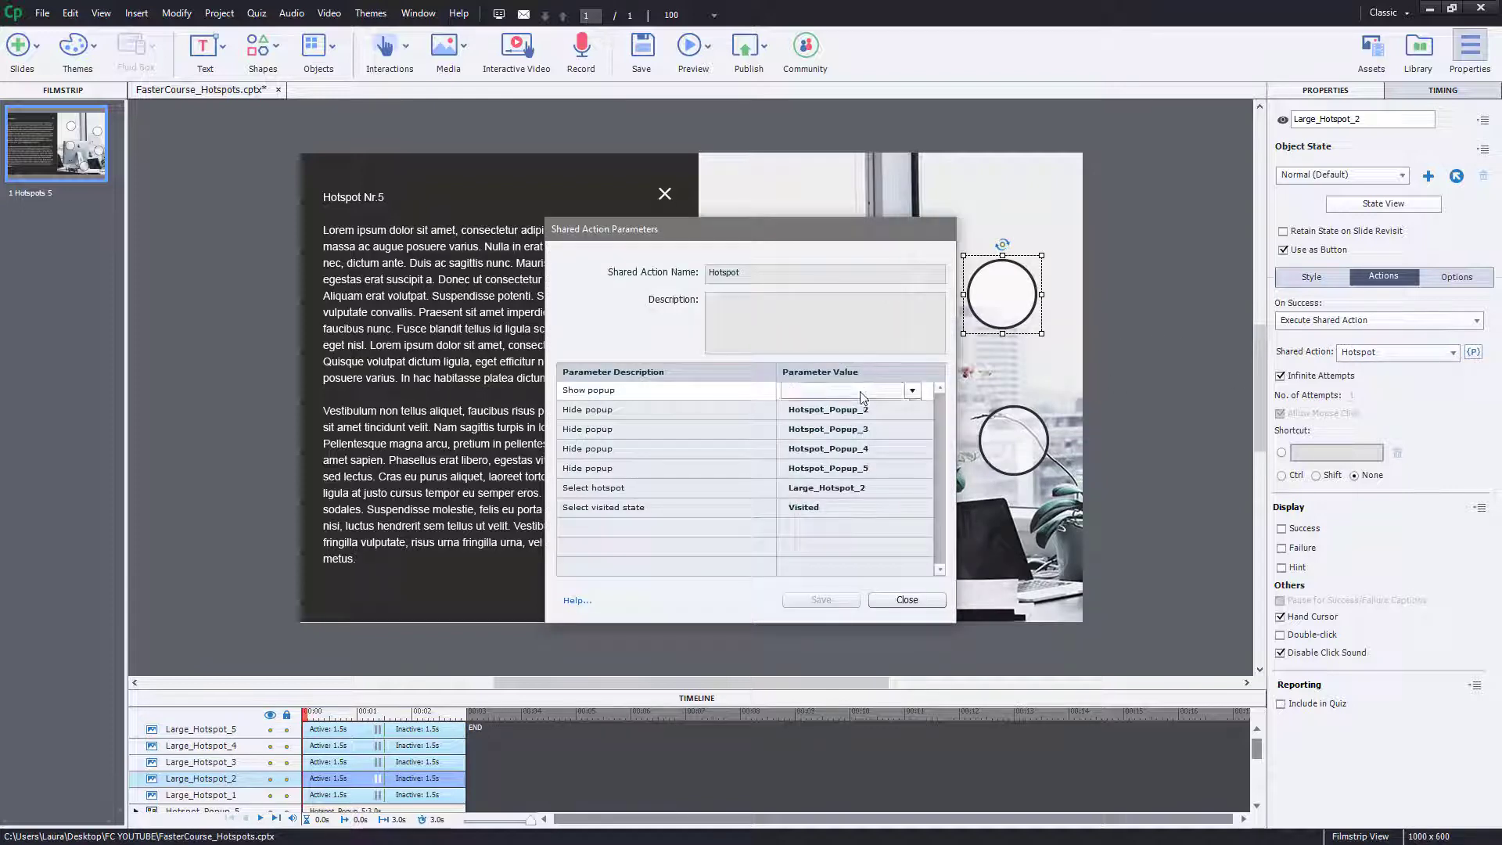
pyautogui.click(864, 440)
pyautogui.click(860, 409)
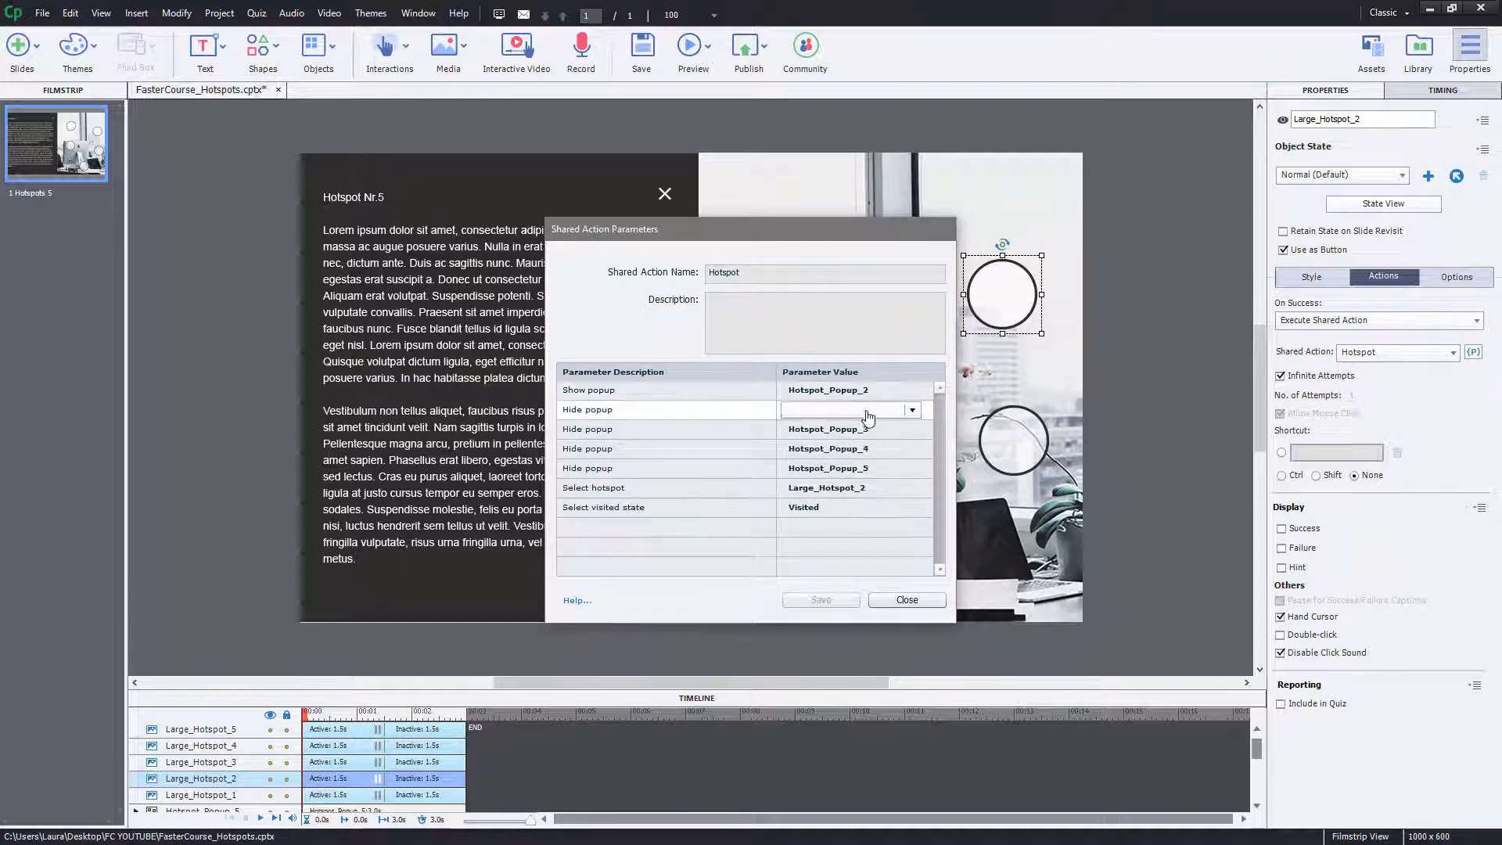
pyautogui.click(866, 488)
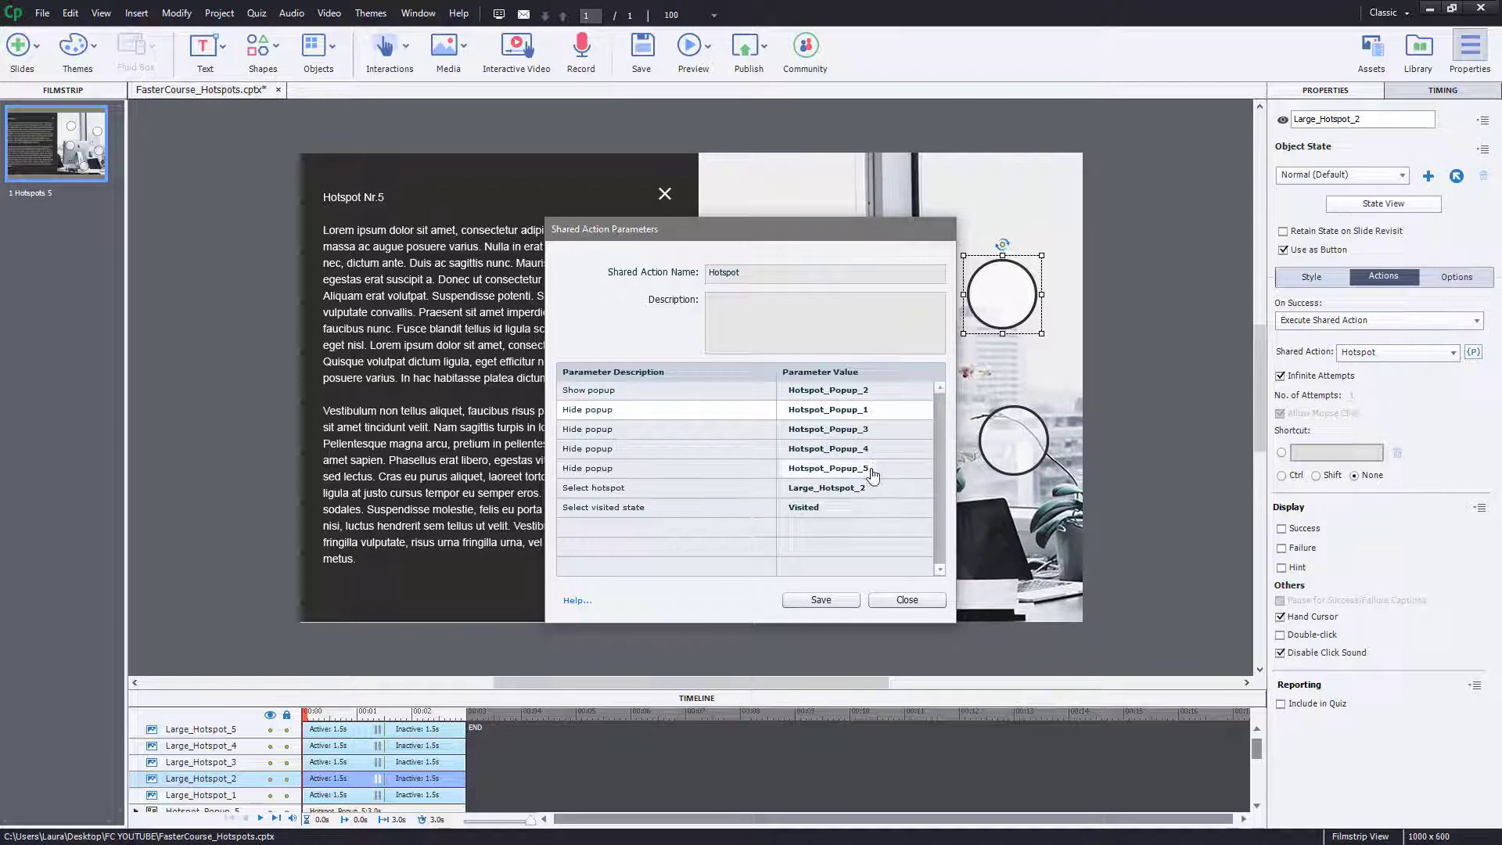
pyautogui.click(821, 600)
# Set the iMac hotspot Large_Hotspot_3 to show Hotspot_Popup_3 and hide Hotspot_Popup_1.
pyautogui.click(819, 420)
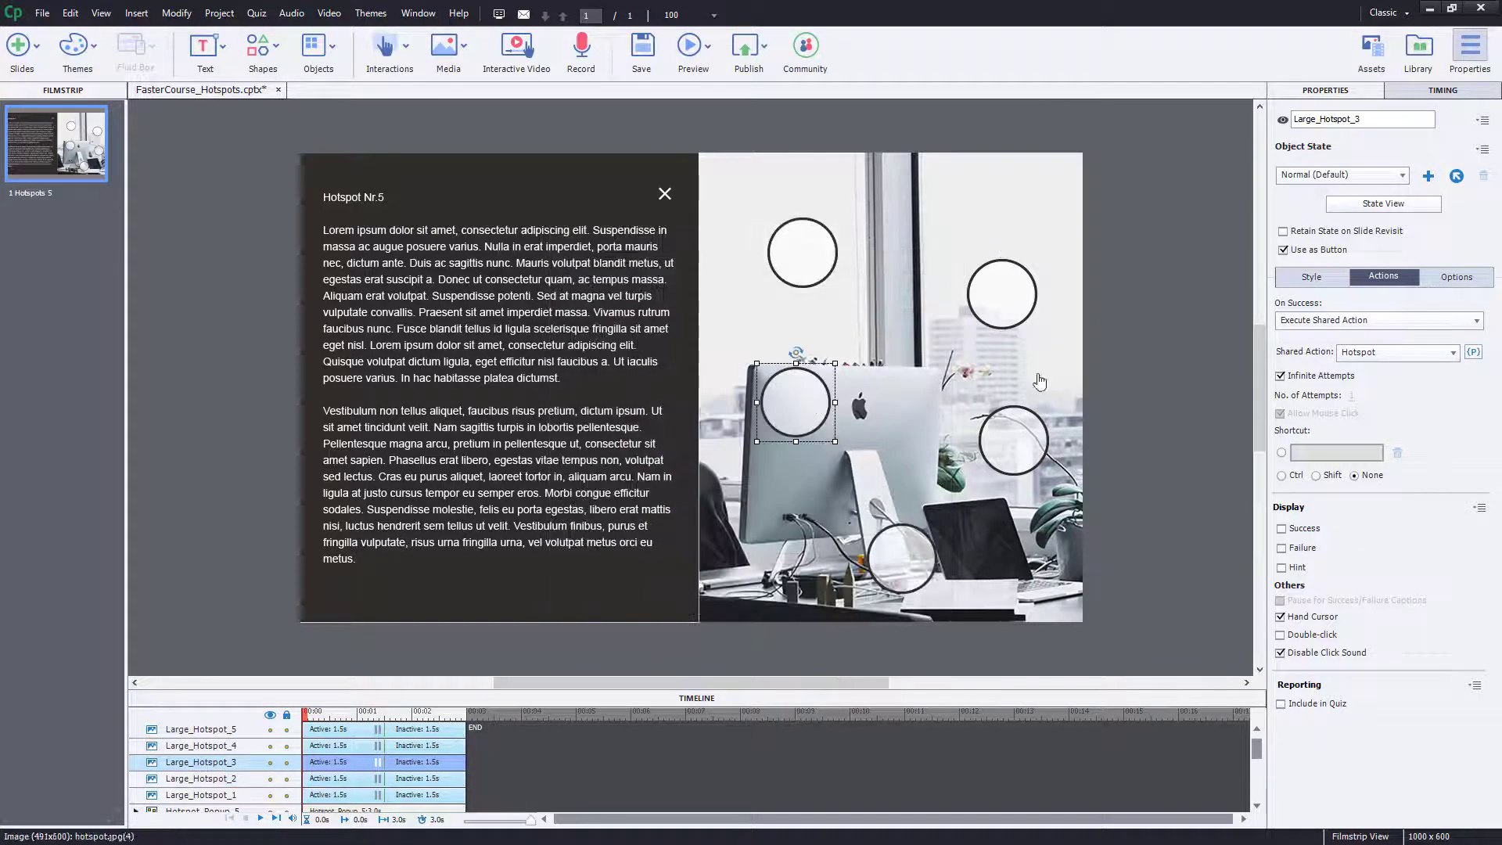
pyautogui.click(1473, 352)
pyautogui.click(851, 395)
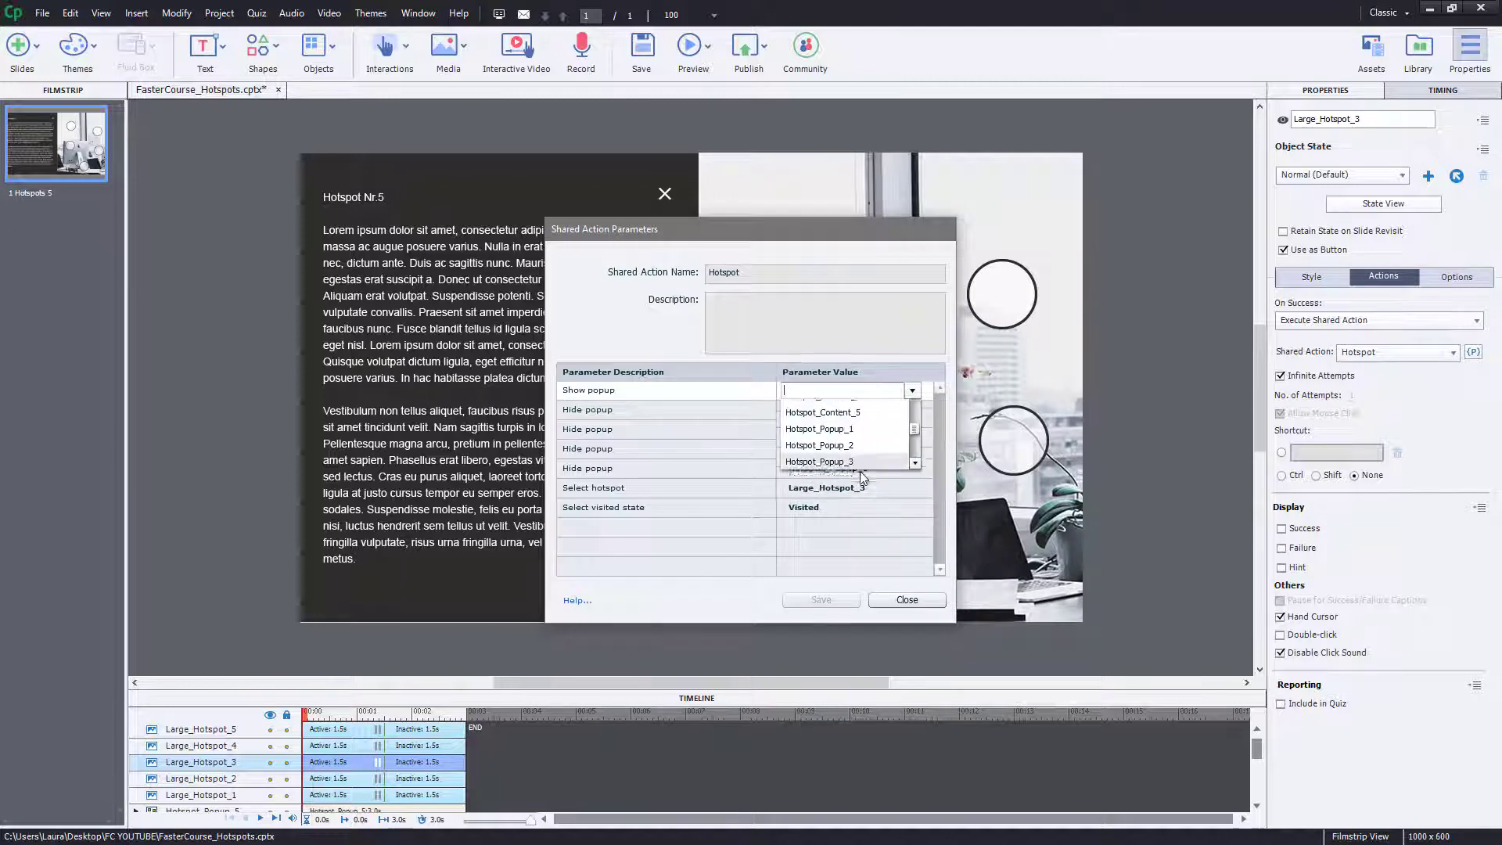
pyautogui.click(874, 470)
pyautogui.click(861, 430)
pyautogui.scroll(-3, 876, 492)
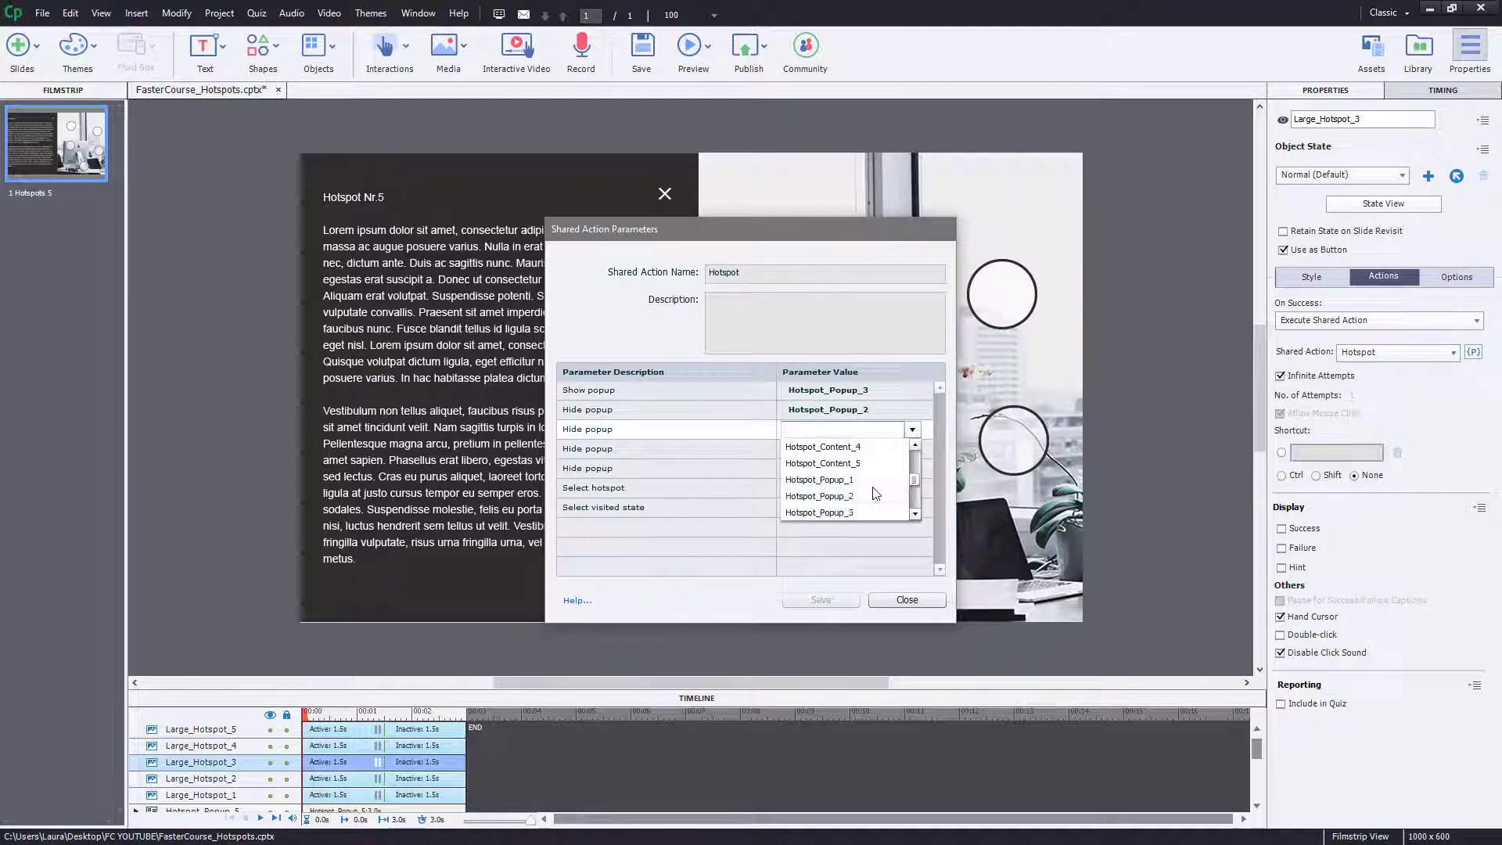
pyautogui.click(865, 489)
pyautogui.click(838, 605)
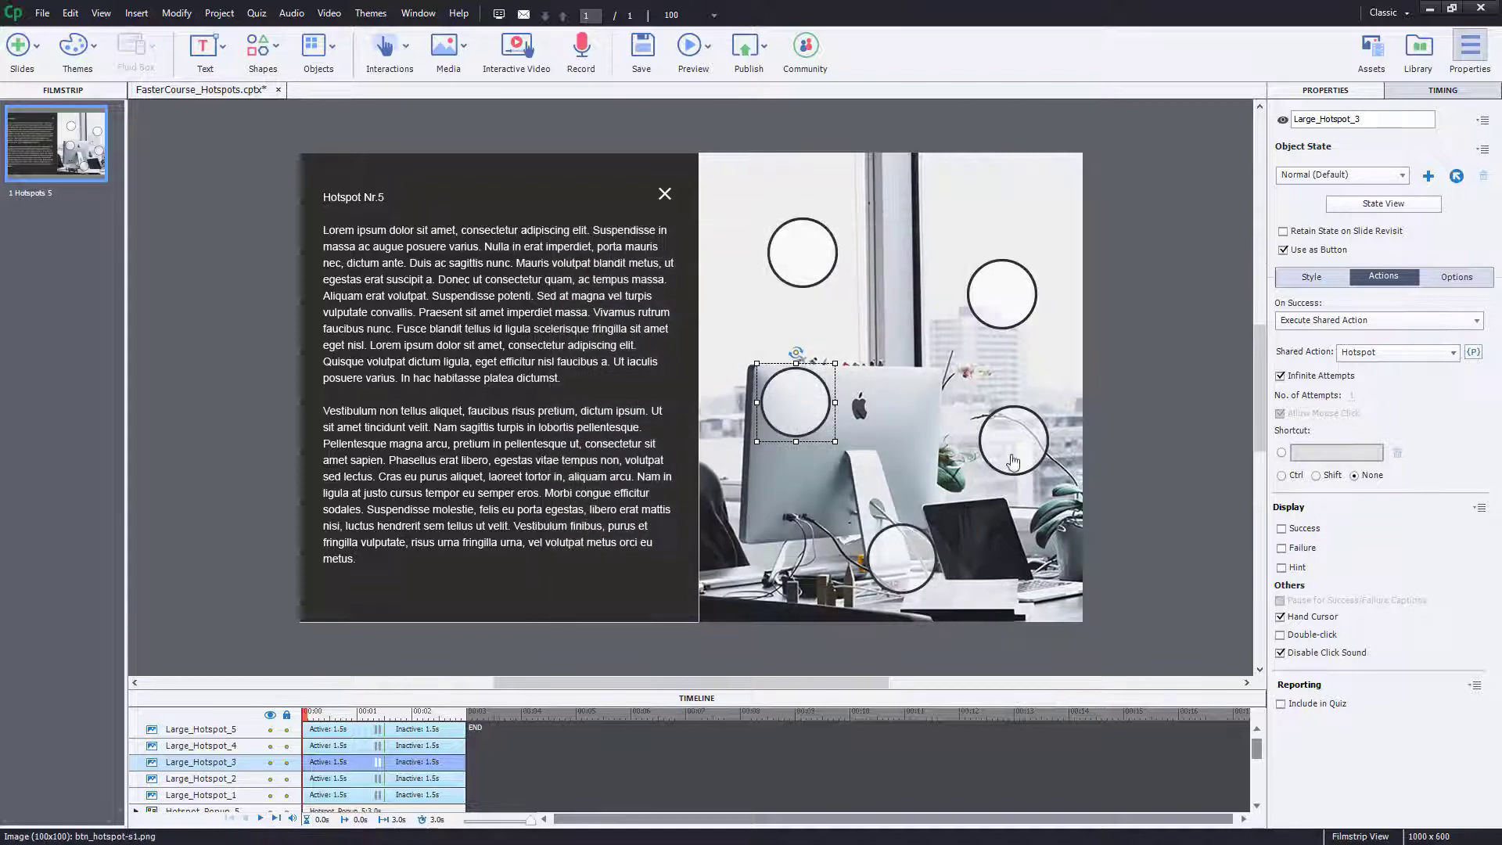
pyautogui.click(1013, 440)
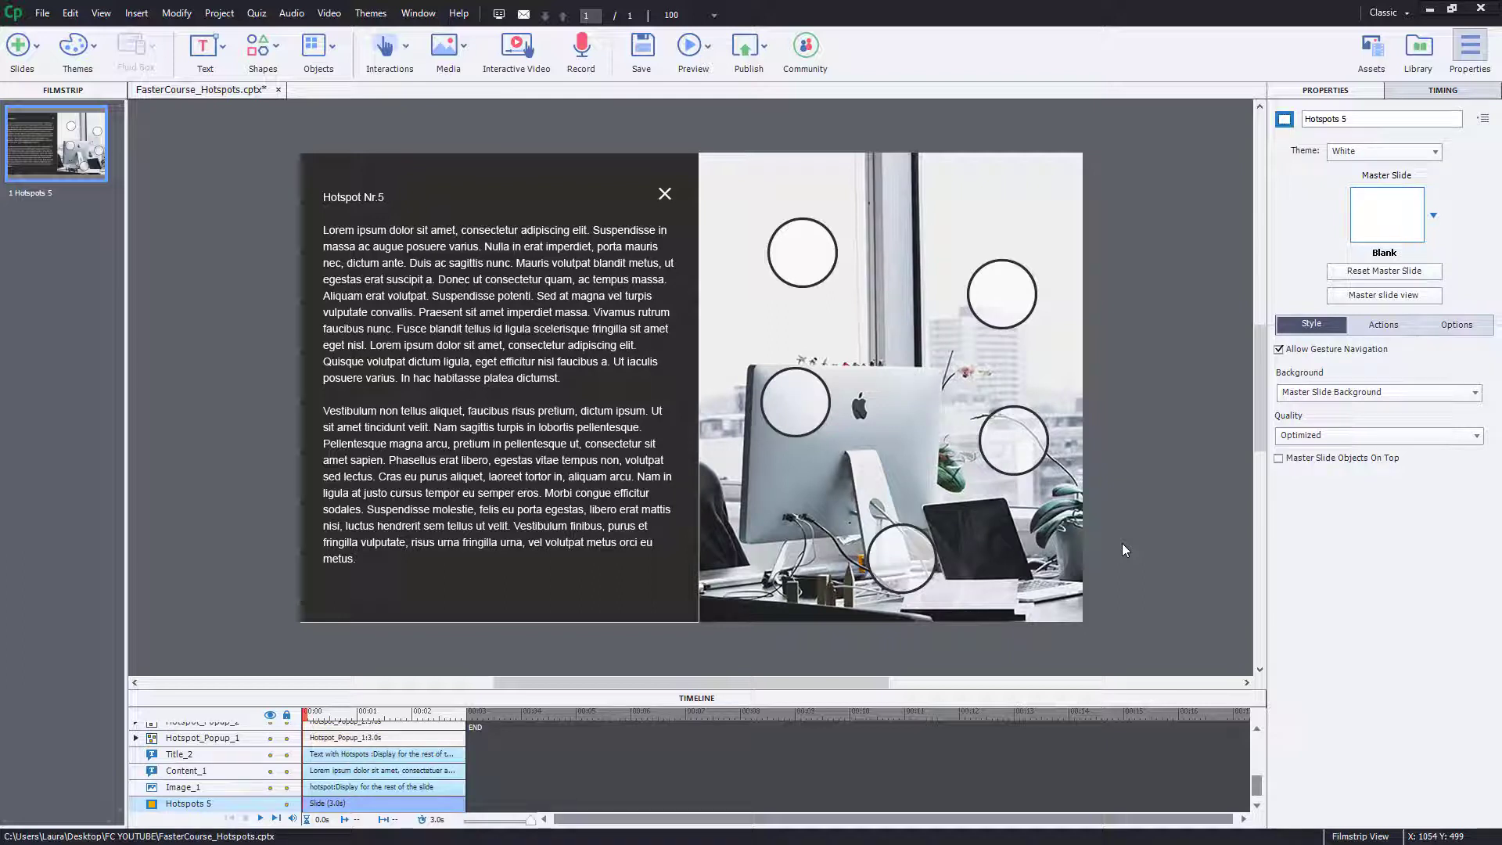
# Open Advanced Actions from the Project menu.
pyautogui.click(222, 12)
pyautogui.click(224, 28)
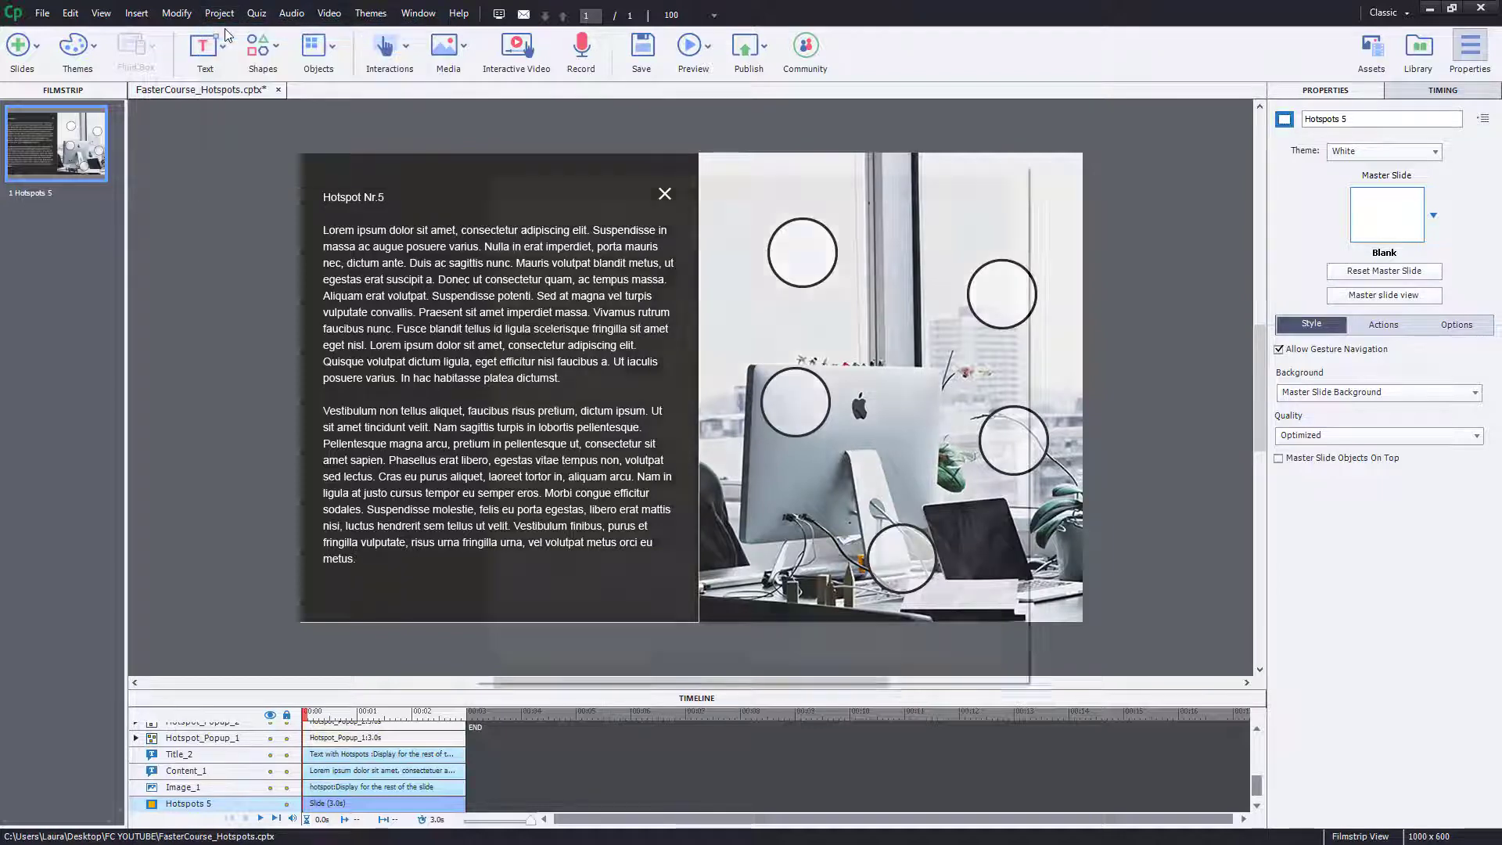
# Name the new action Hotspot_setup and add Hide steps for Hotspot_Popup_1 through 5.
pyautogui.click(565, 224)
pyautogui.write('H')
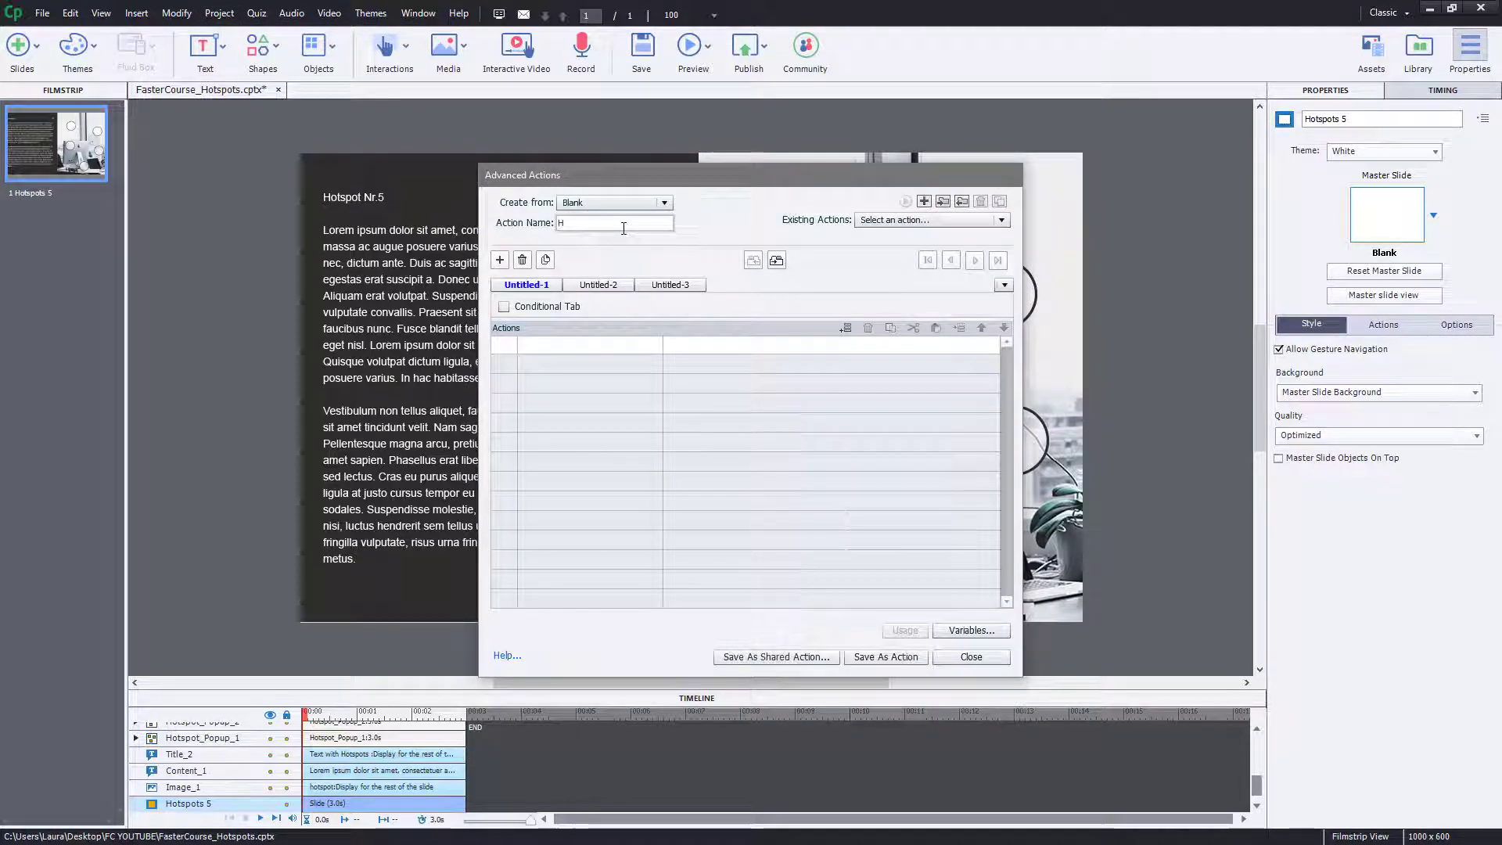
pyautogui.write('otspot_setup')
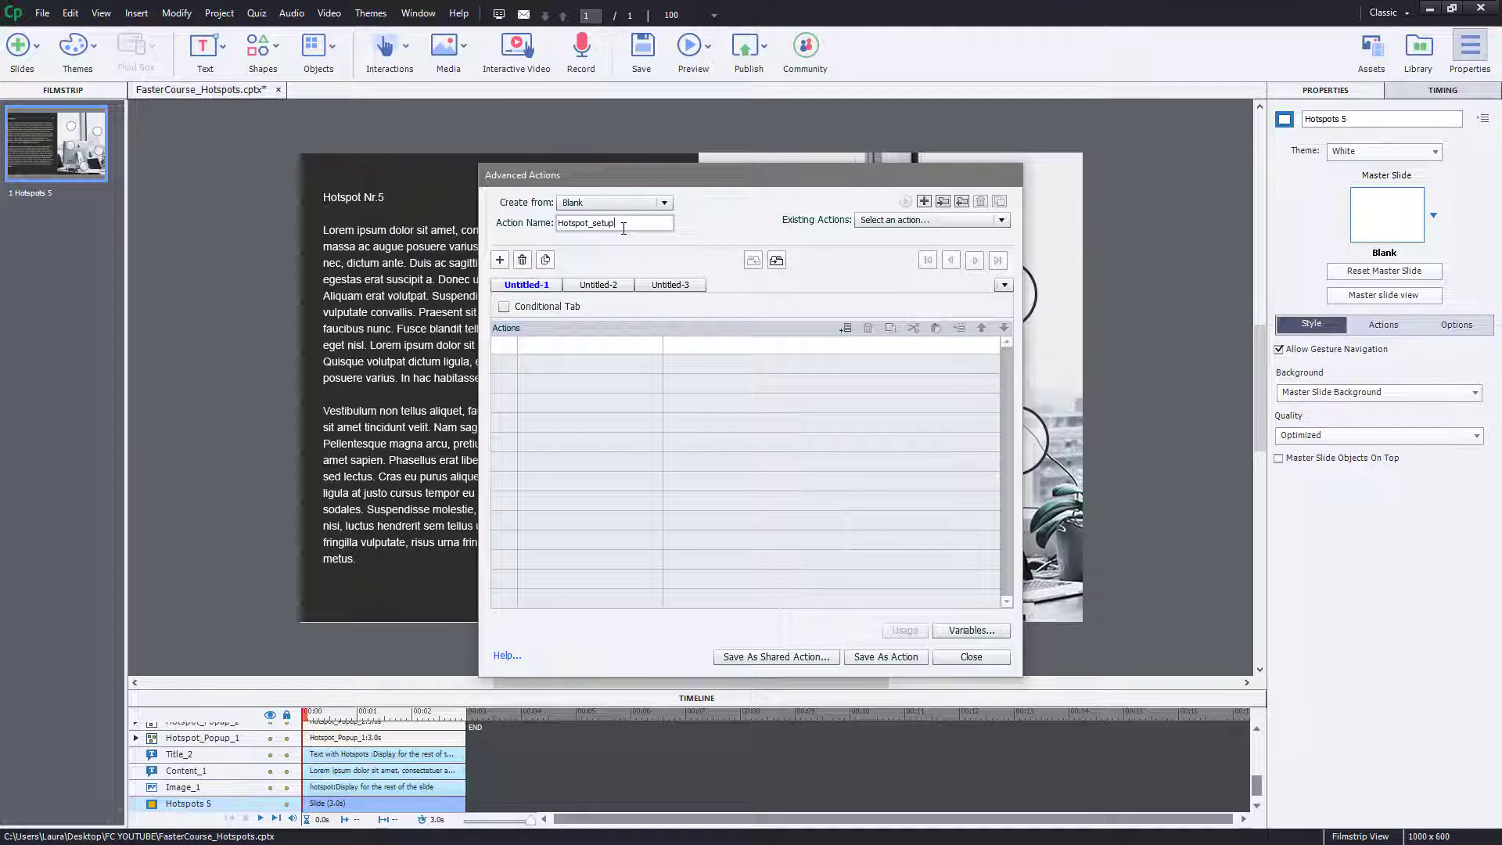
pyautogui.doubleClick(550, 352)
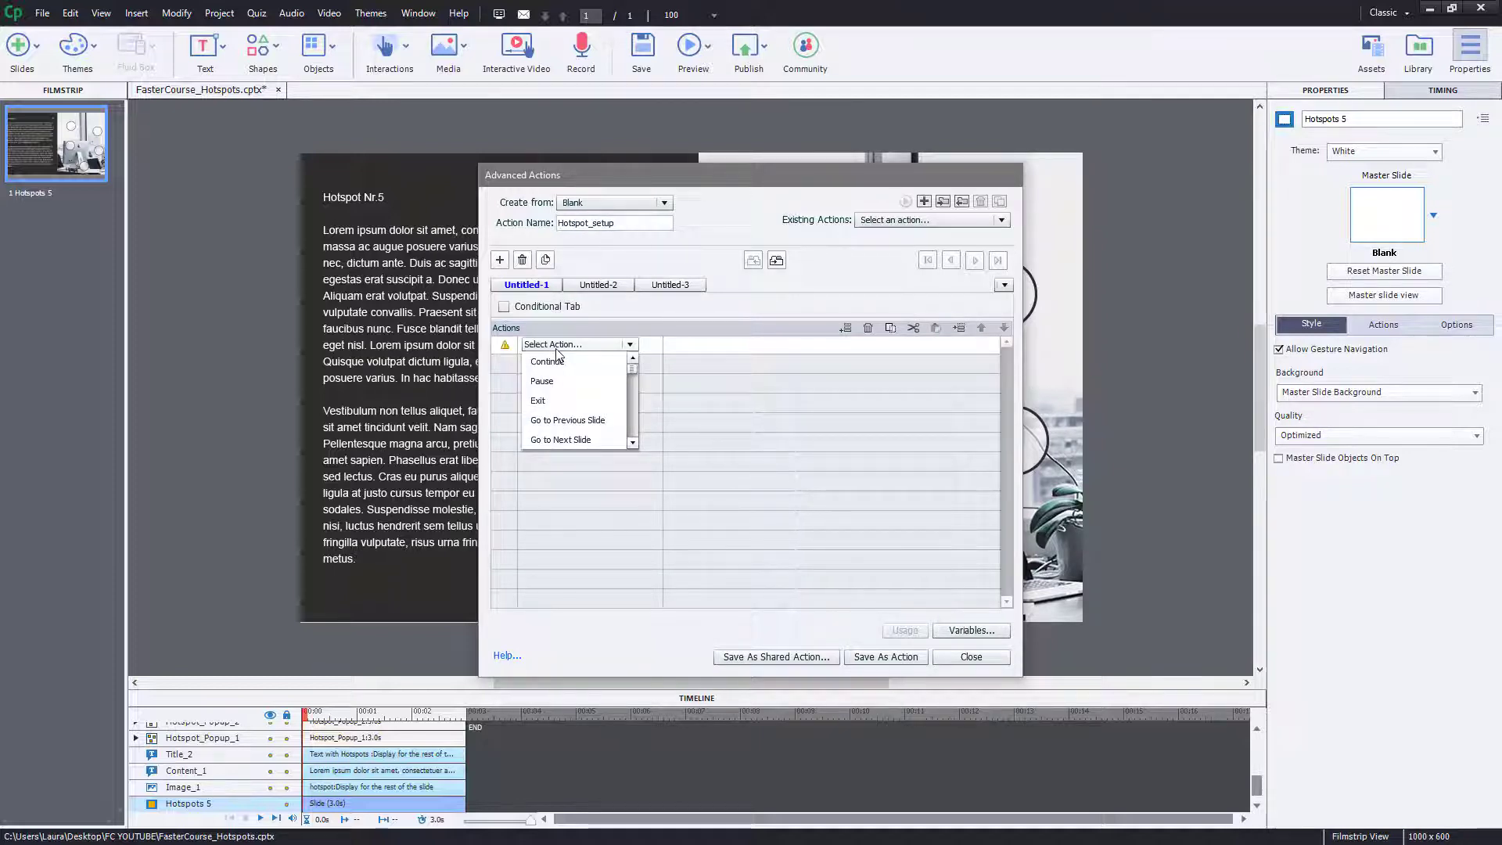
pyautogui.scroll(-3, 567, 375)
pyautogui.click(567, 380)
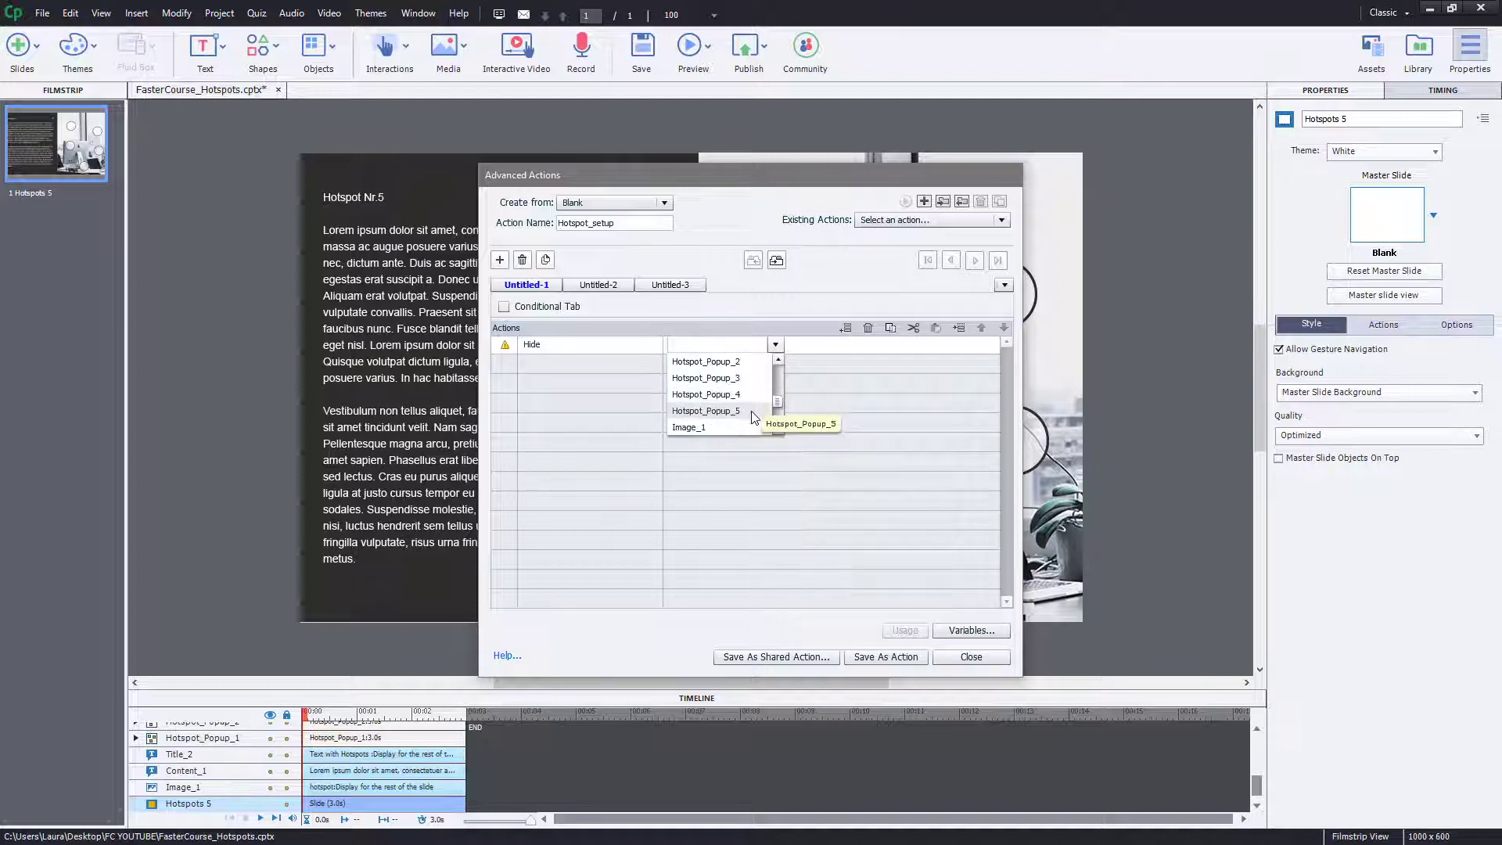
pyautogui.scroll(2, 747, 395)
pyautogui.click(708, 361)
pyautogui.doubleClick(549, 362)
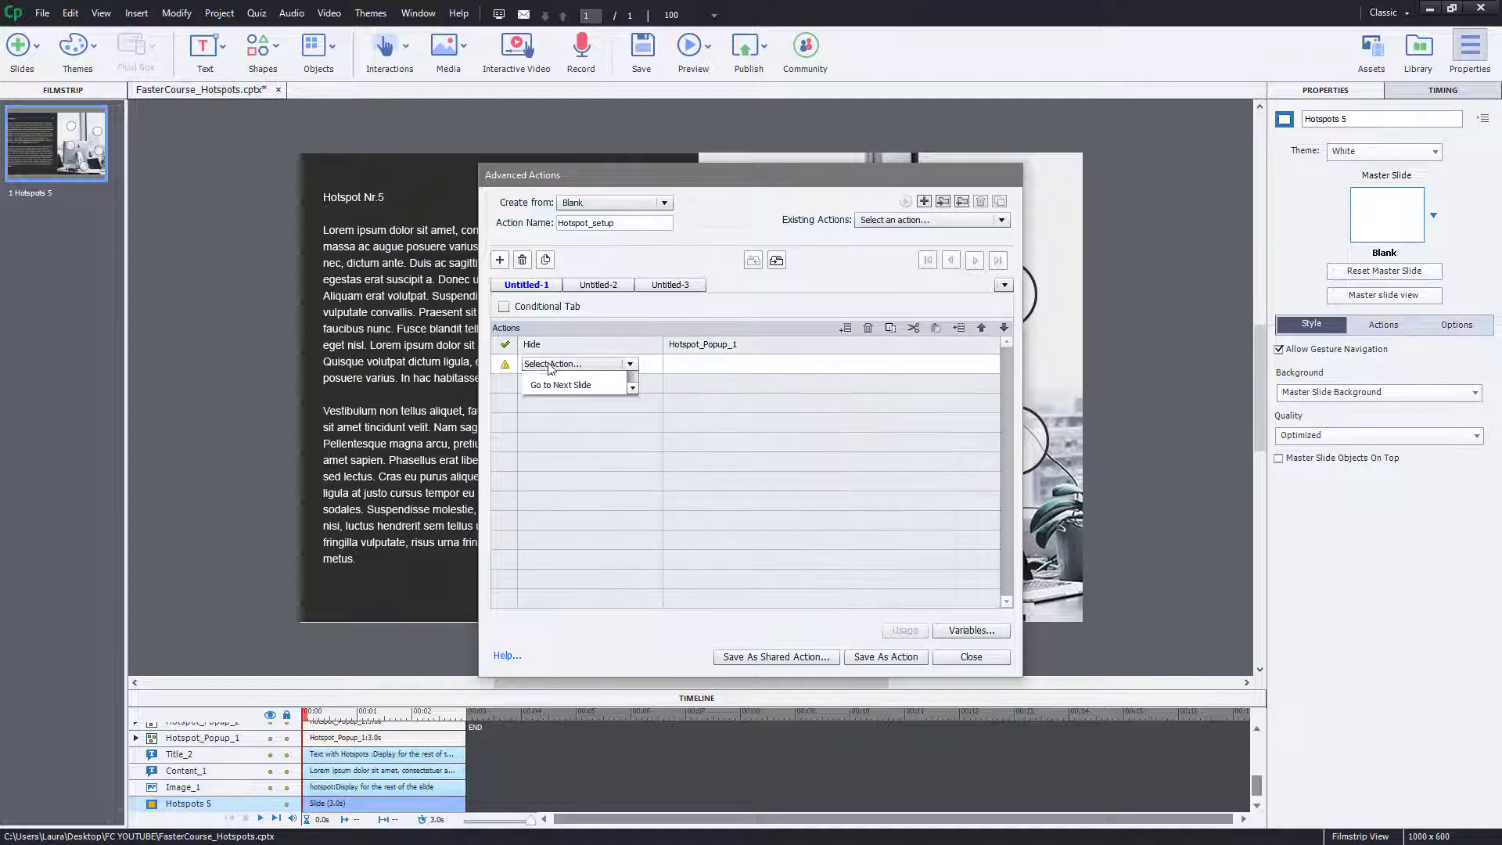
pyautogui.scroll(-3, 547, 379)
pyautogui.click(548, 379)
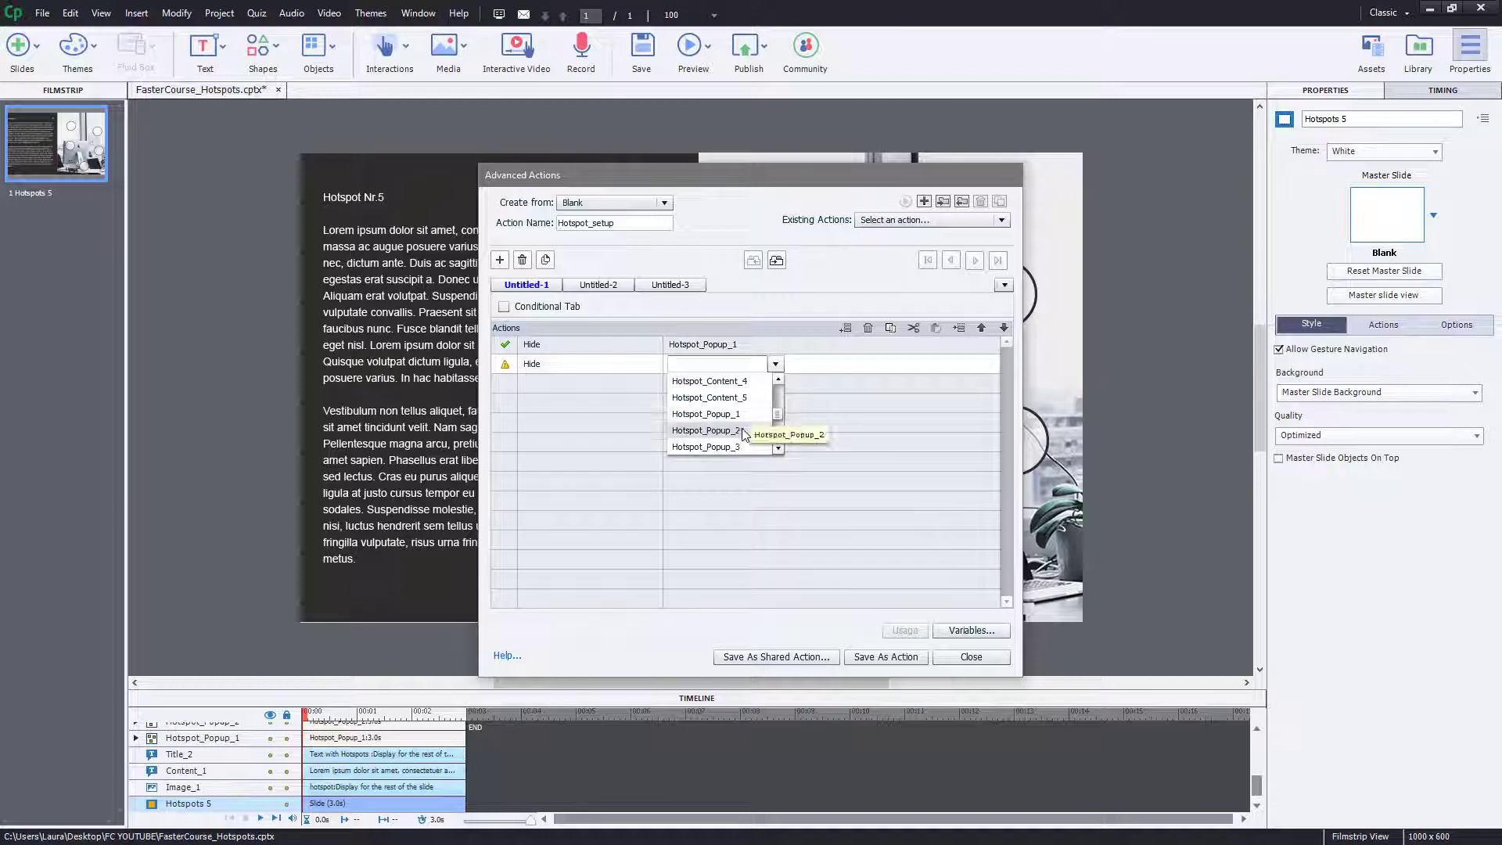
pyautogui.click(704, 430)
pyautogui.doubleClick(549, 383)
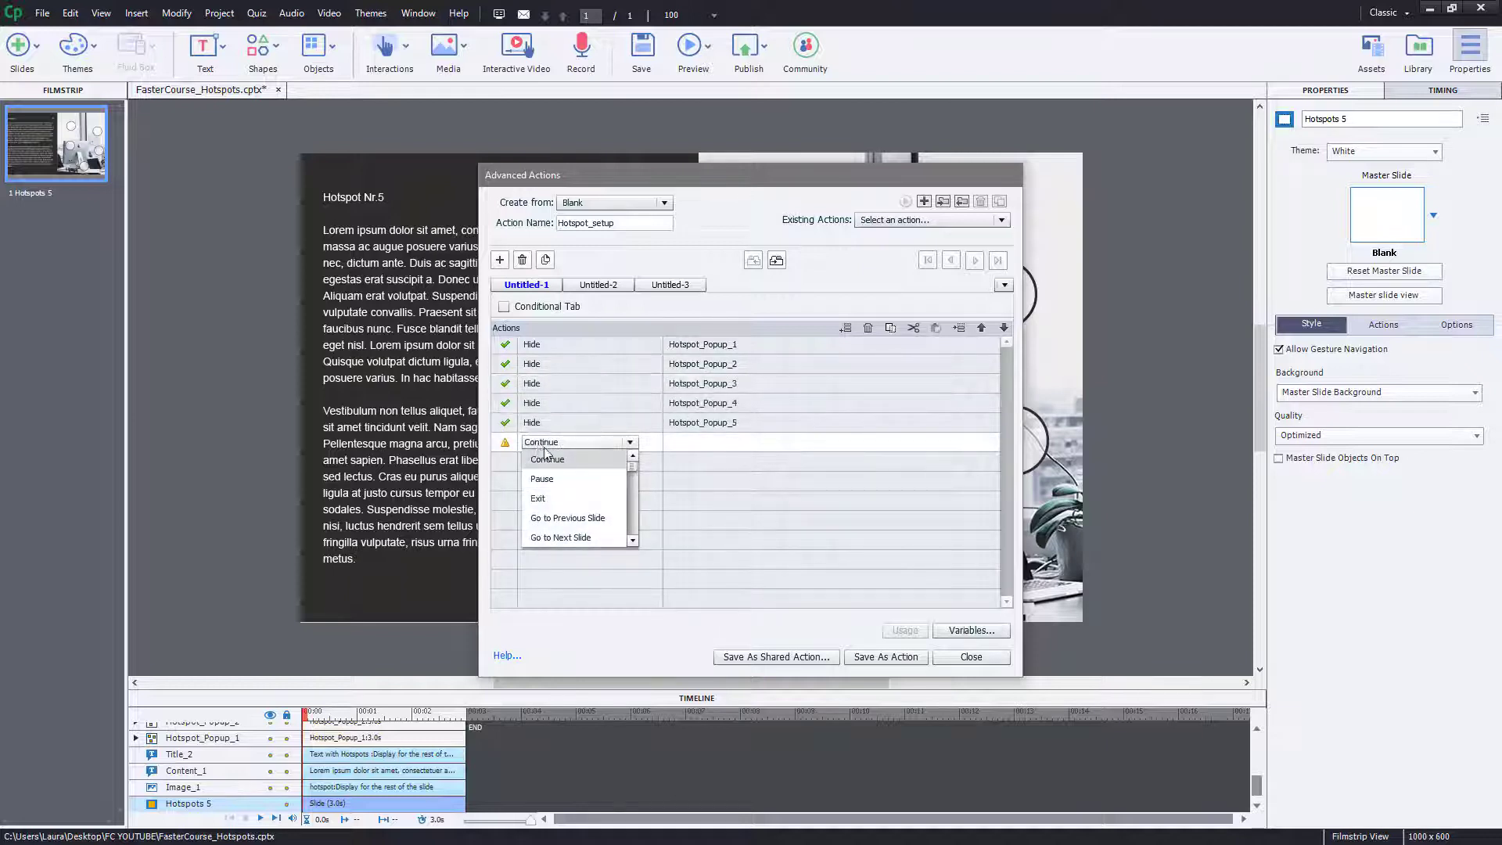
# Add a Change State of row resetting Large_Hotspot_1 to Normal.
pyautogui.scroll(-5, 545, 453)
pyautogui.click(571, 460)
pyautogui.click(704, 461)
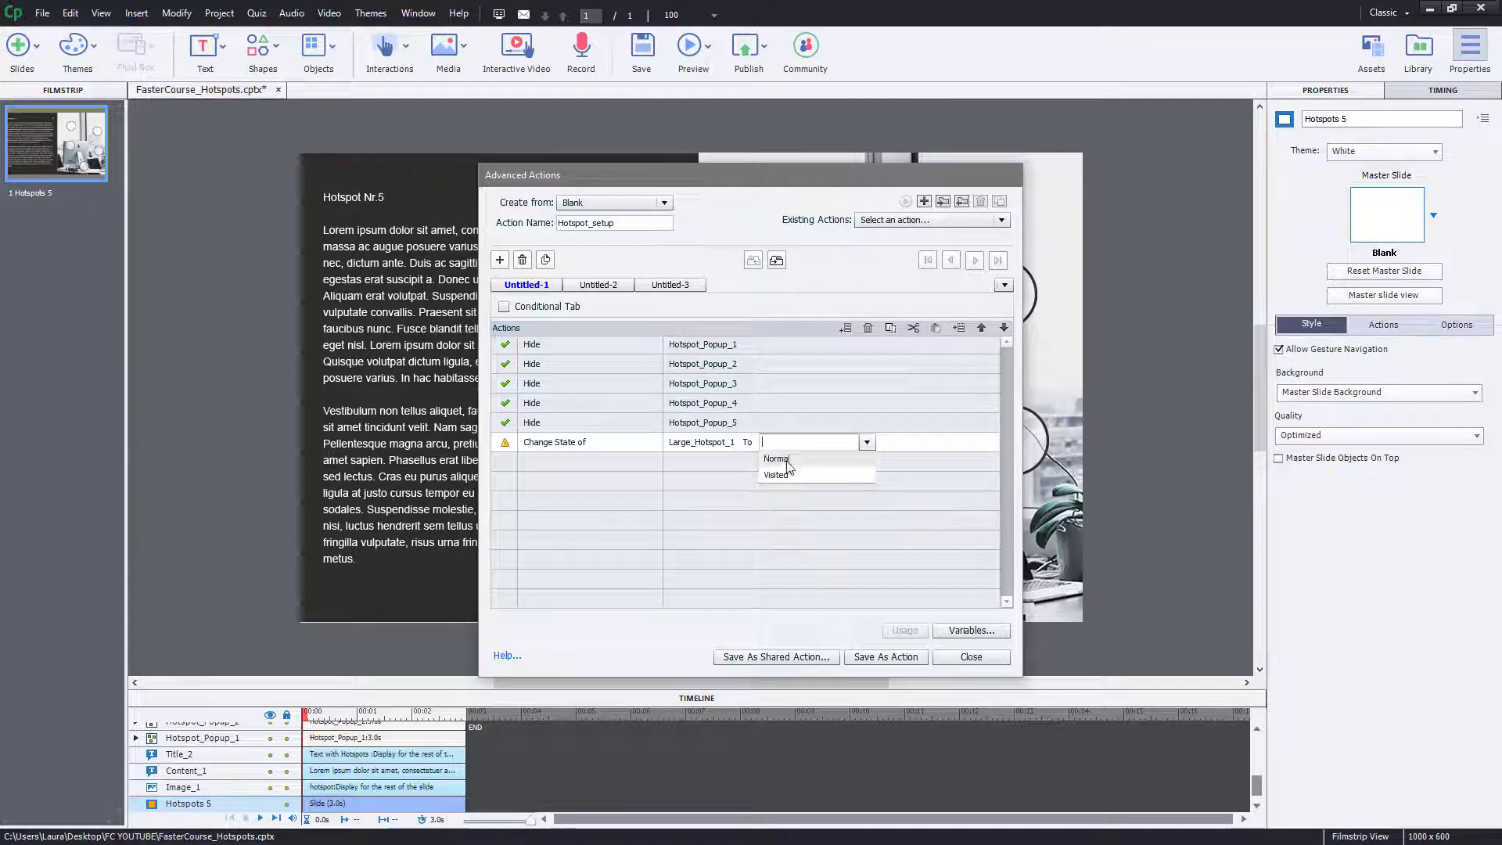
pyautogui.click(783, 459)
# Reset Large_Hotspot_2 to Normal and save the action as Hotspot_setup.
pyautogui.click(552, 478)
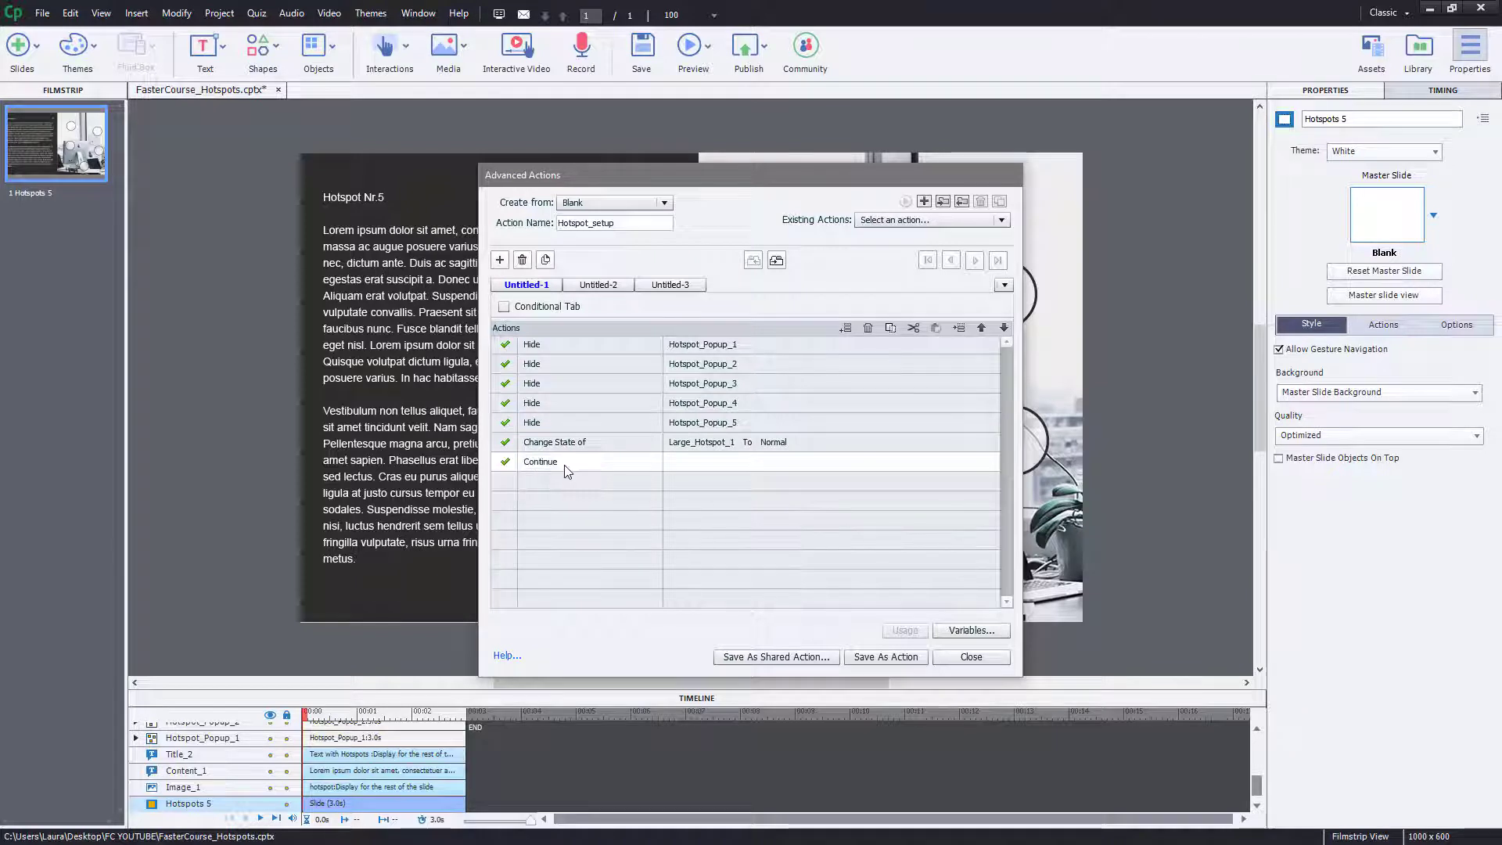
pyautogui.click(553, 463)
pyautogui.scroll(-5, 563, 516)
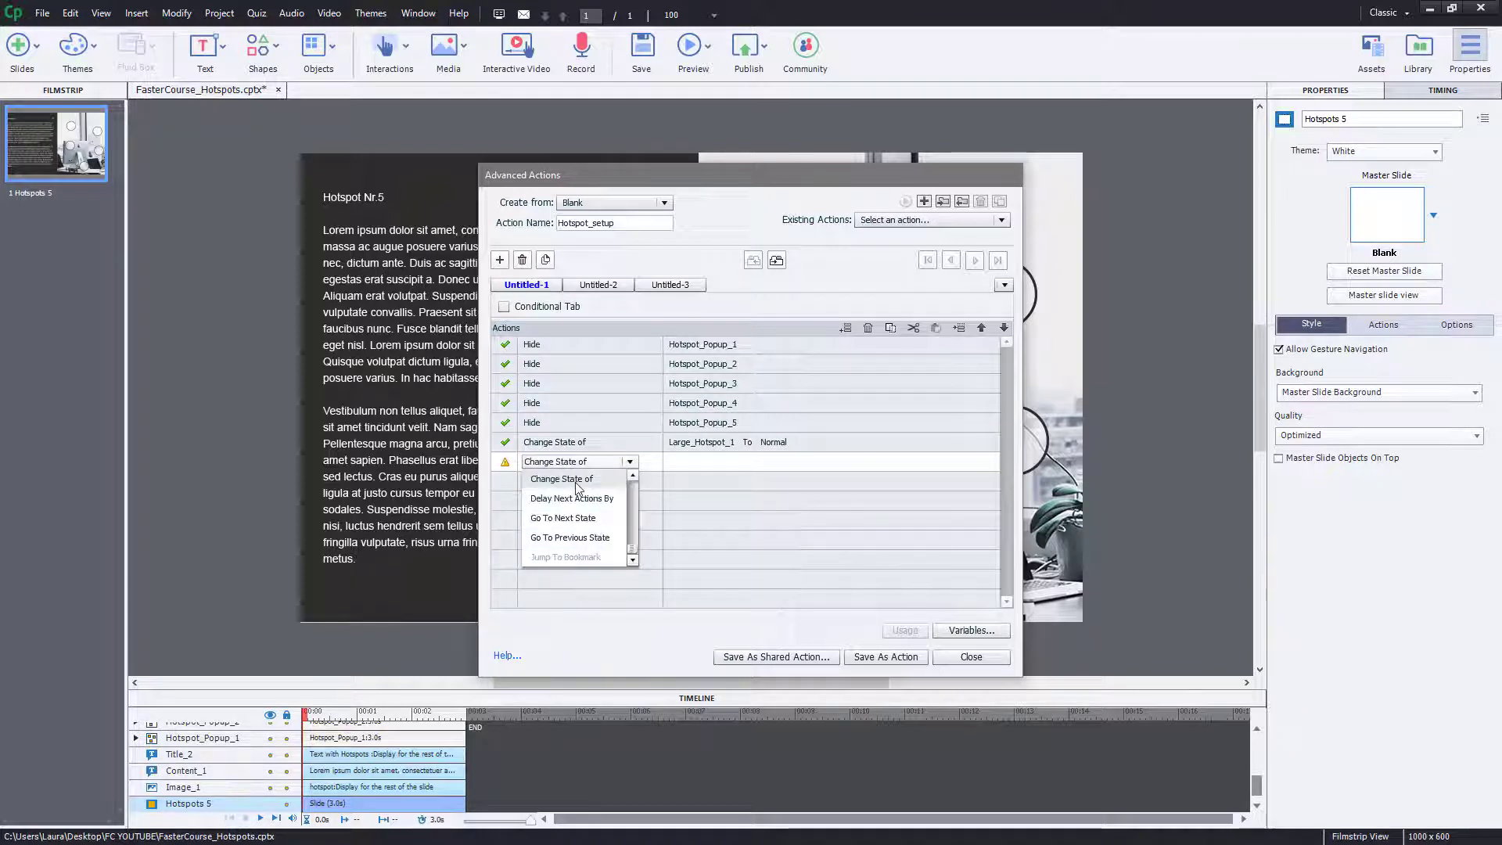
pyautogui.click(552, 476)
pyautogui.click(716, 462)
pyautogui.click(711, 495)
pyautogui.click(914, 462)
pyautogui.click(813, 479)
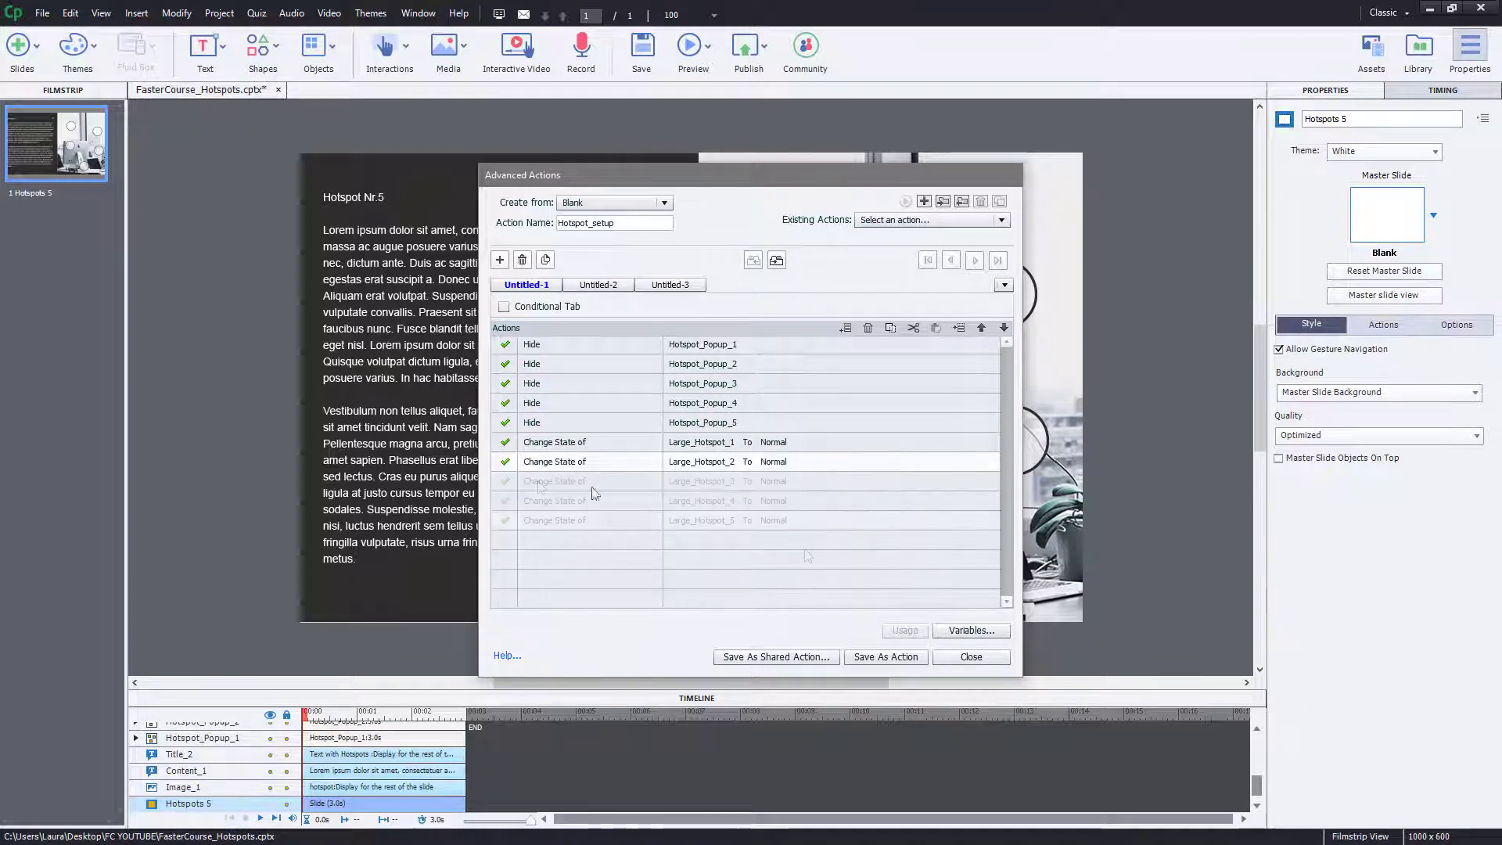
pyautogui.click(877, 659)
pyautogui.click(801, 455)
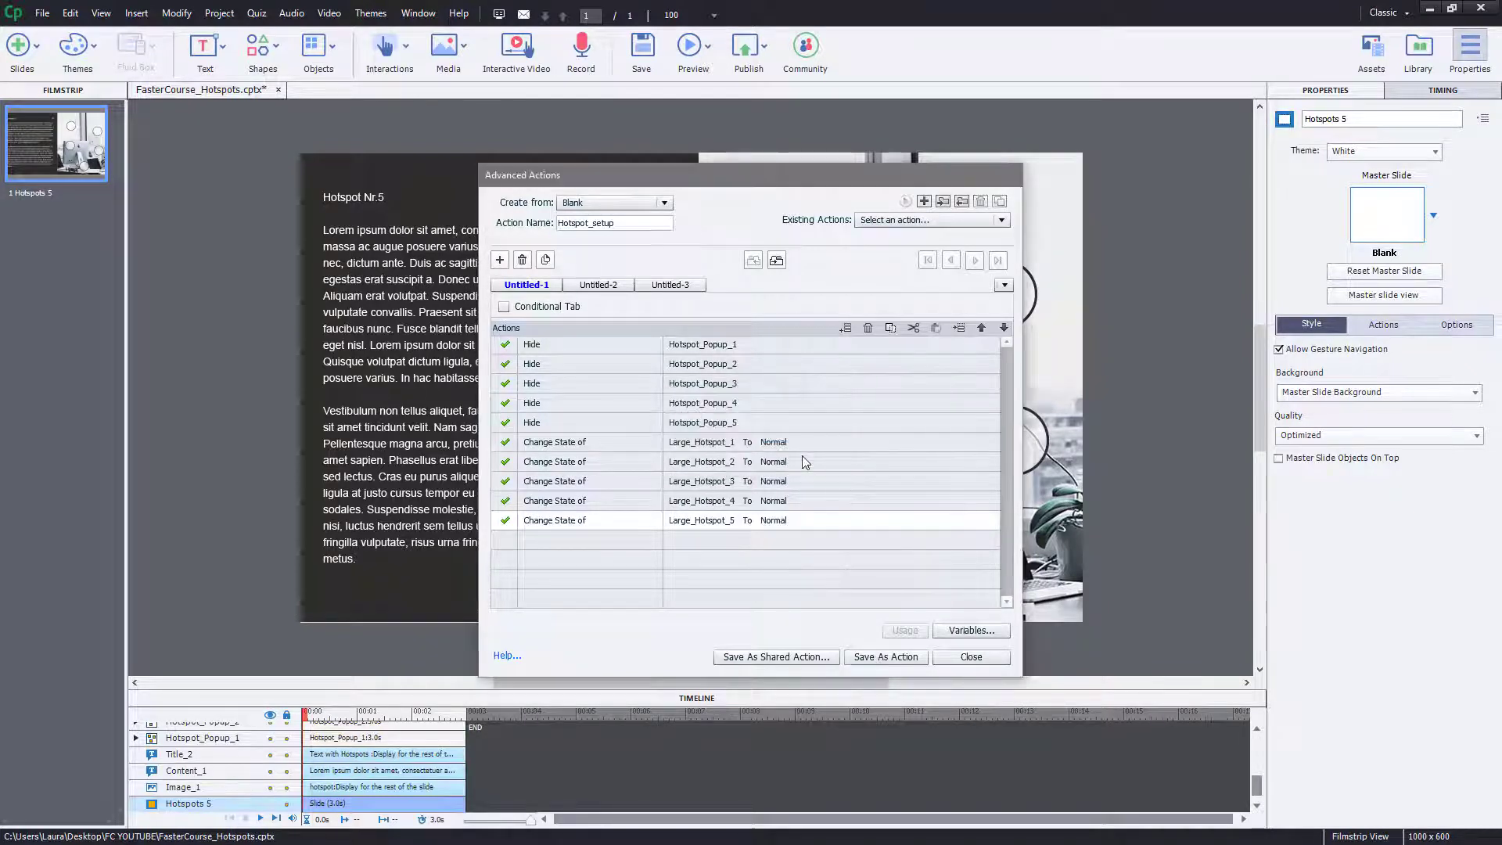
# Begin saving as a shared action and give all five popup parameters the description 'Hide popup'.
pyautogui.click(814, 659)
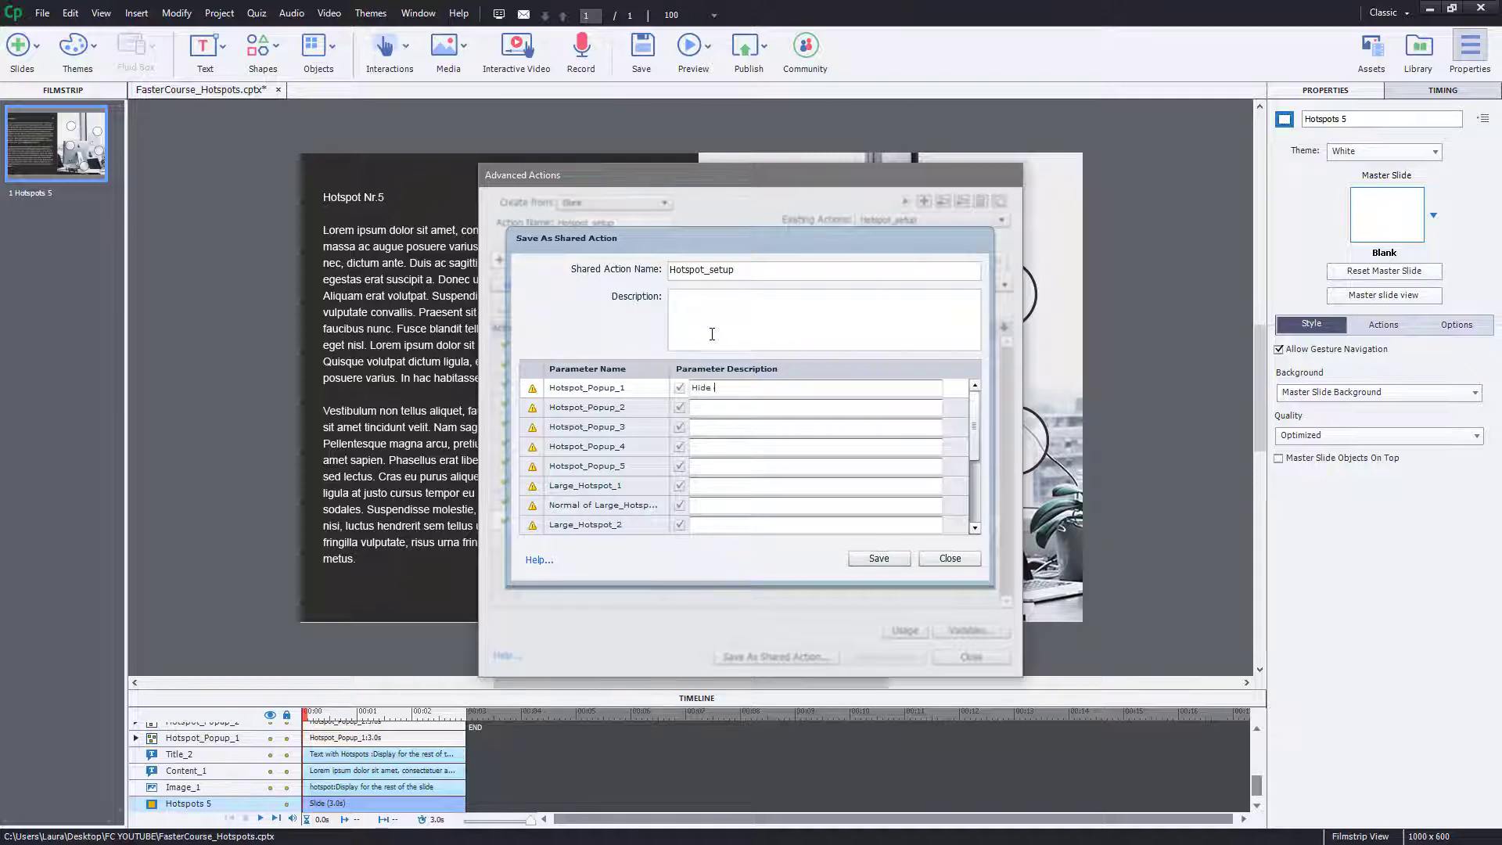
pyautogui.hotkey('ctrl', 'a')
pyautogui.hotkey('ctrl', 'c')
pyautogui.click(708, 406)
pyautogui.hotkey('ctrl', 'v')
pyautogui.click(718, 427)
pyautogui.hotkey('ctrl', 'v')
pyautogui.click(722, 446)
pyautogui.hotkey('ctrl', 'v')
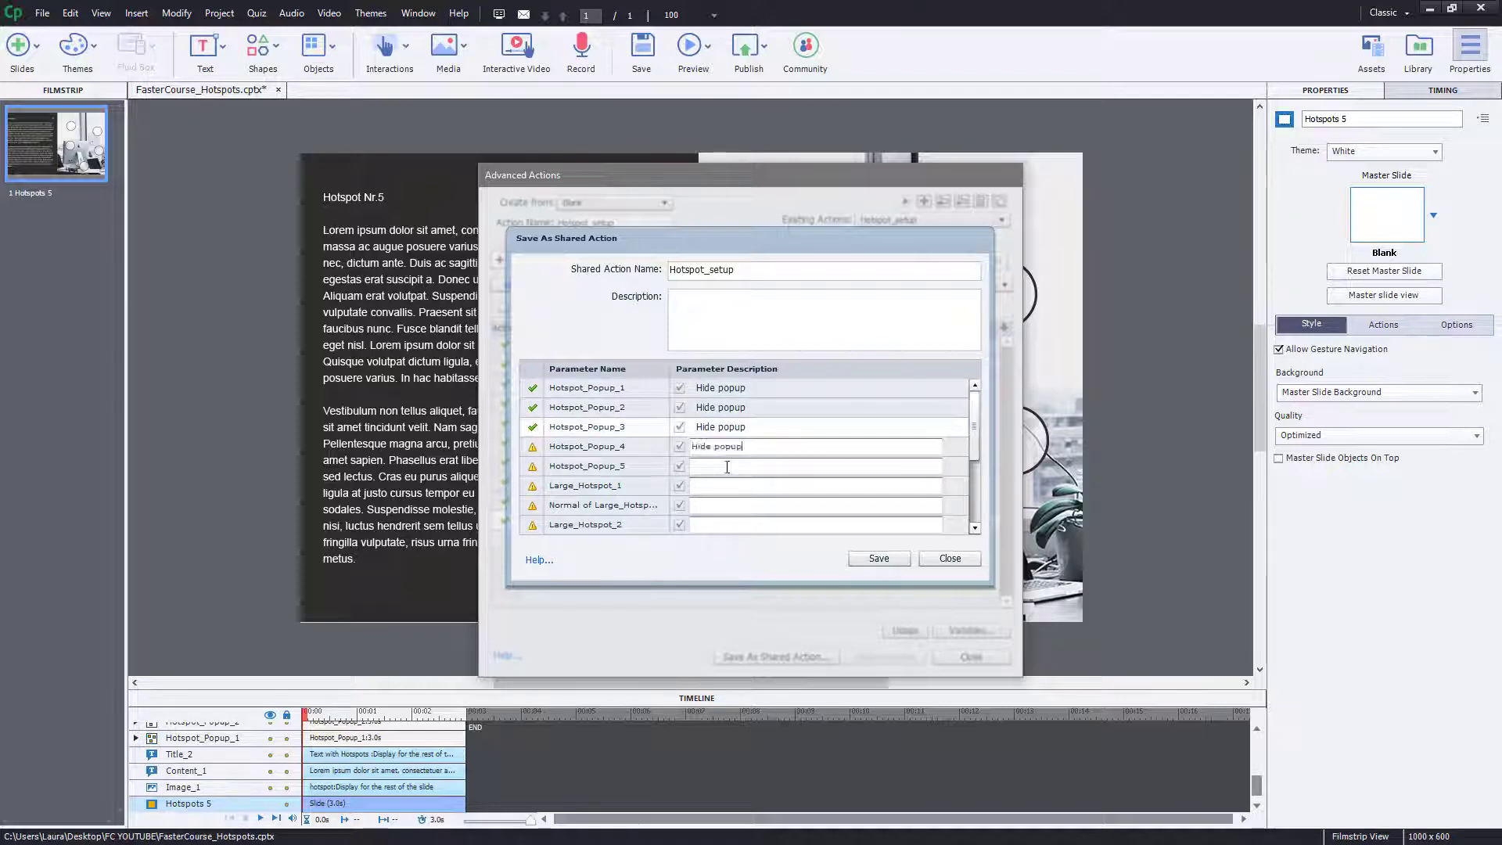
pyautogui.click(726, 467)
pyautogui.hotkey('ctrl', 'v')
# Give the Large_Hotspot parameters the description 'Select hotspot'.
pyautogui.click(725, 485)
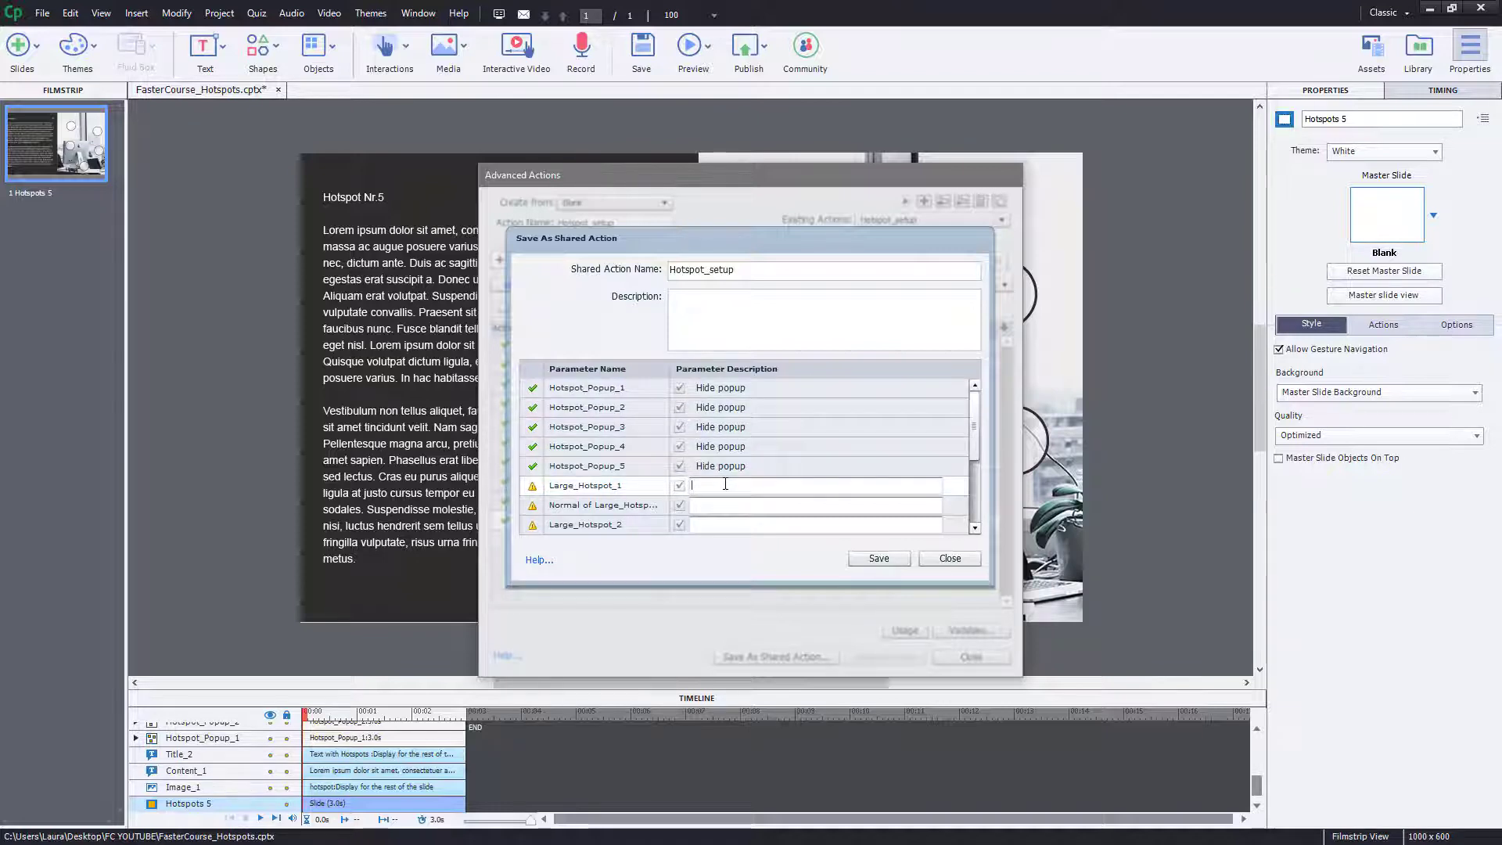
pyautogui.write('Select hotspot')
pyautogui.hotkey('ctrl', 'a')
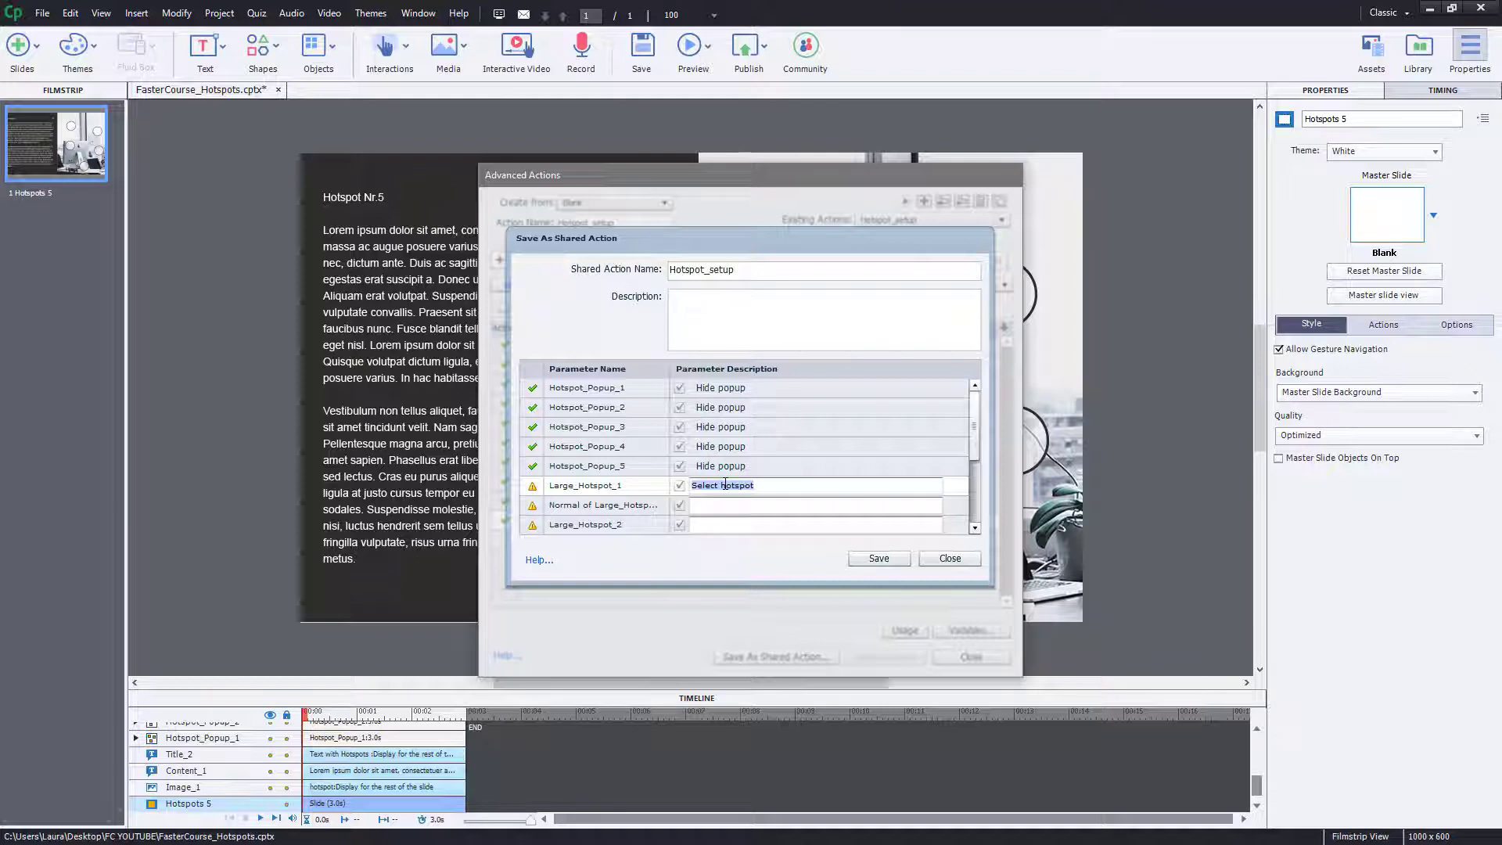
pyautogui.hotkey('ctrl', 'c')
pyautogui.scroll(-1, 725, 485)
pyautogui.click(714, 502)
pyautogui.hotkey('ctrl', 'v')
pyautogui.scroll(-6, 714, 501)
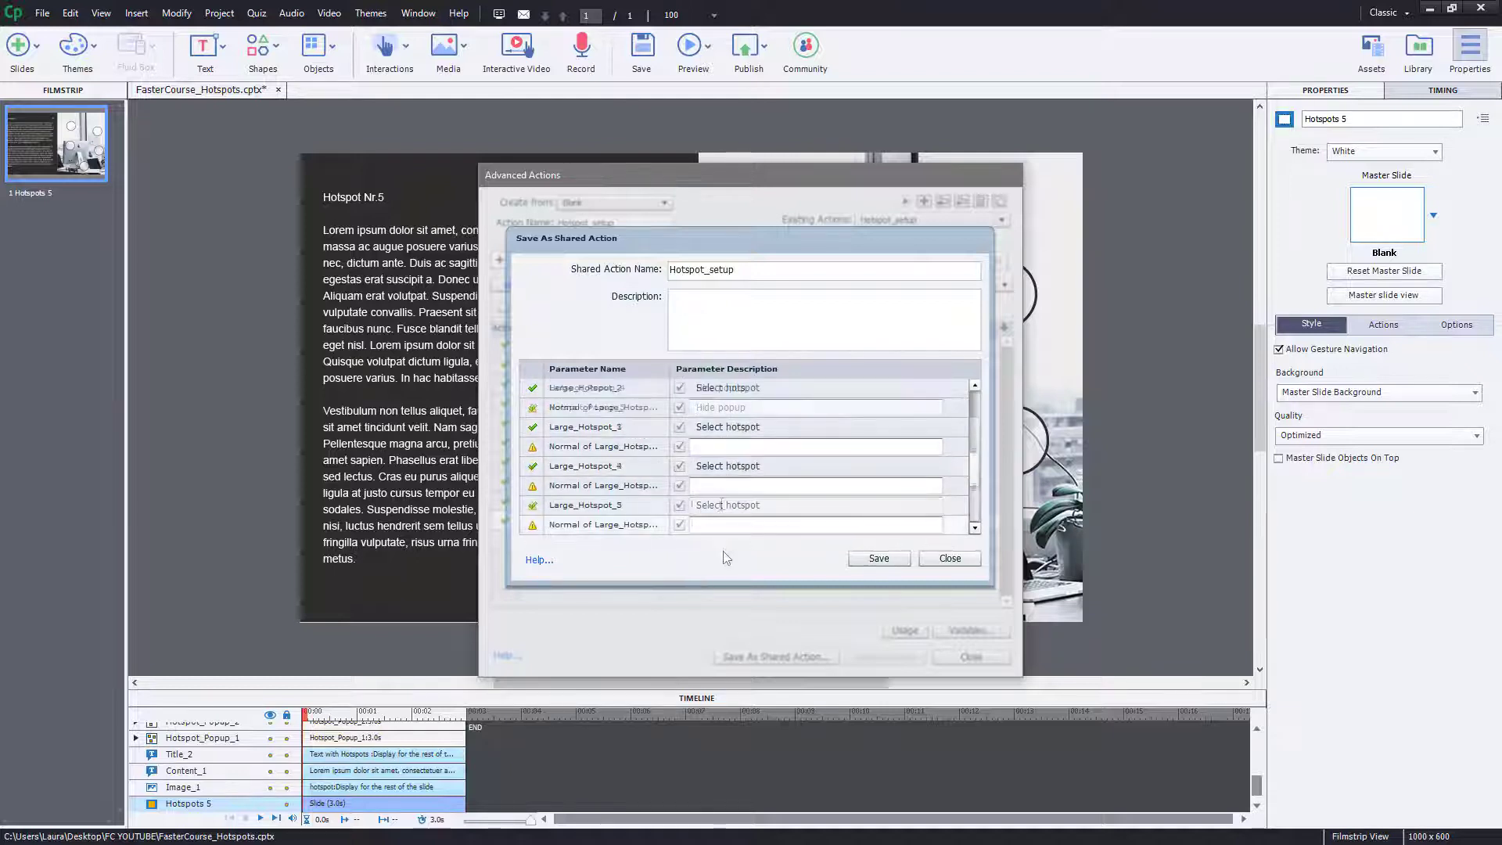
# Describe the normal-state parameters as 'Select normal state' and save Hotspot_setup.
pyautogui.click(720, 525)
pyautogui.write('Select normal state')
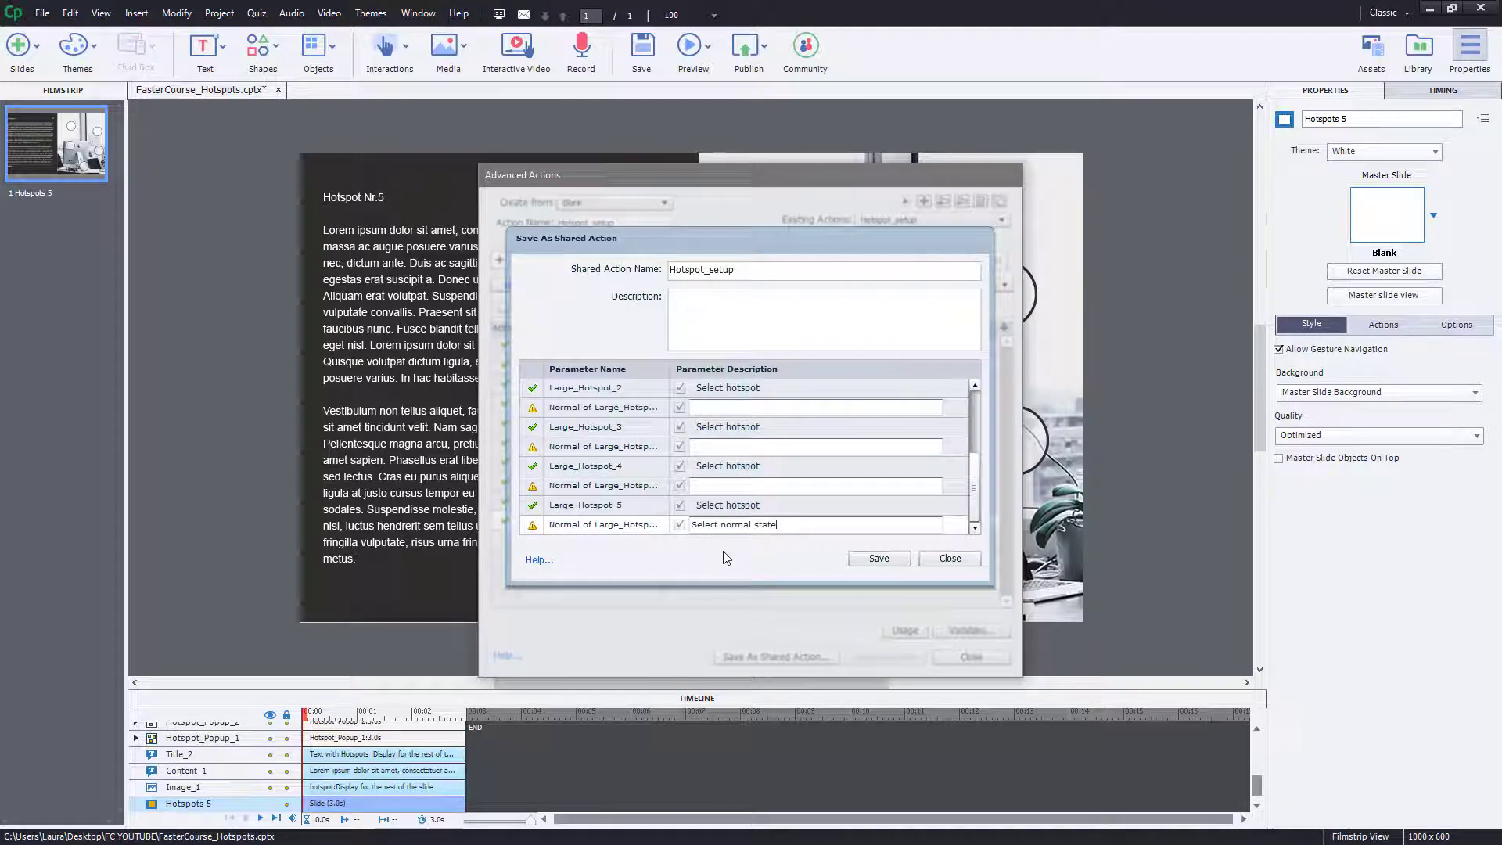
pyautogui.hotkey('ctrl', 'a')
pyautogui.hotkey('ctrl', 'c')
pyautogui.click(730, 485)
pyautogui.hotkey('ctrl', 'v')
pyautogui.click(730, 446)
pyautogui.hotkey('ctrl', 'v')
pyautogui.click(731, 407)
pyautogui.hotkey('ctrl', 'v')
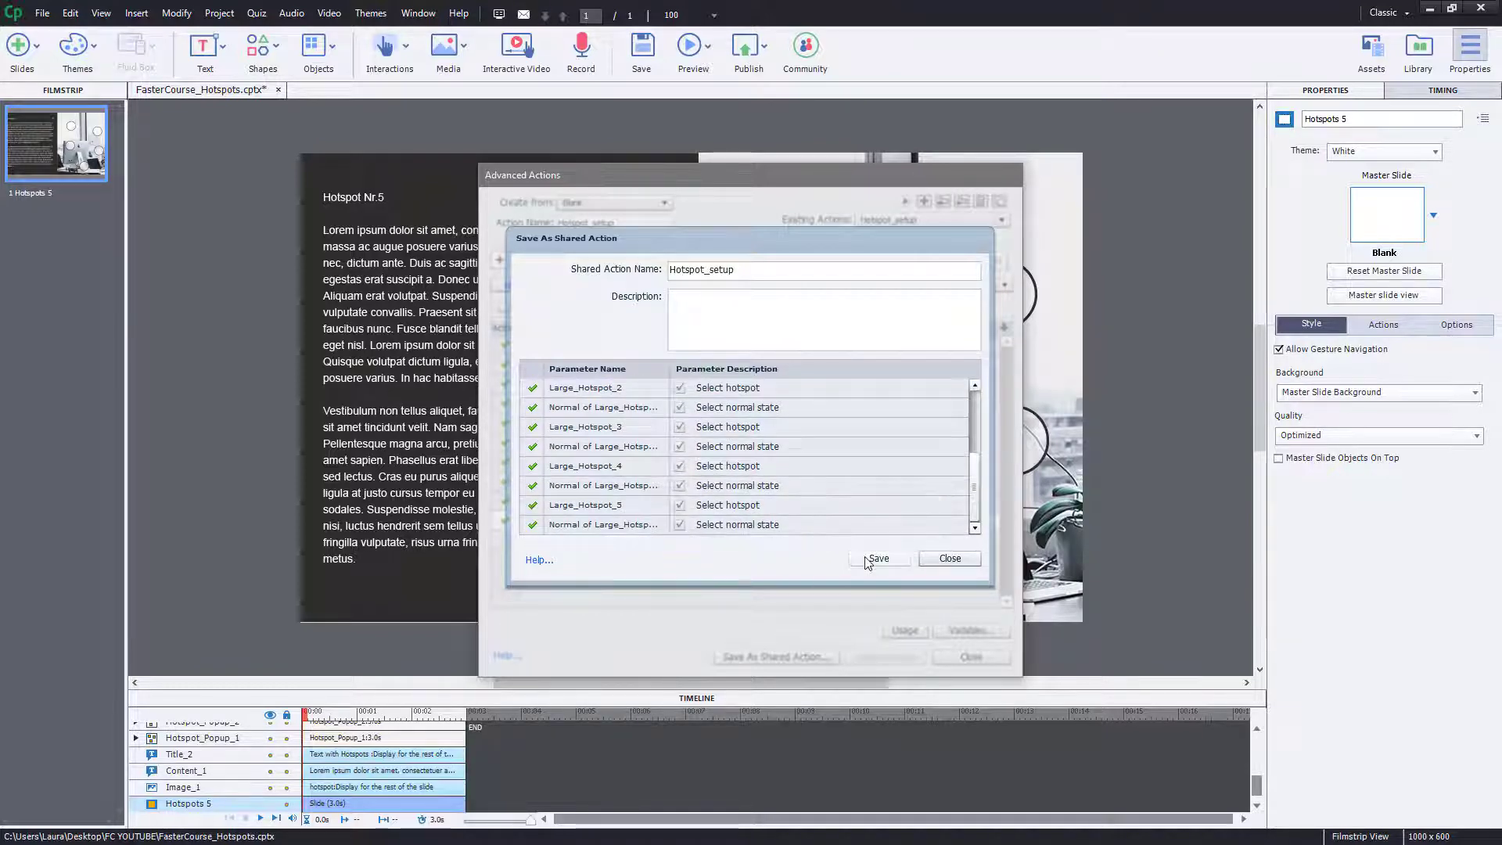
pyautogui.click(876, 559)
# Set the Hotspots 5 slide's On Enter action to Execute Shared Action with Hotspot_setup.
pyautogui.click(820, 474)
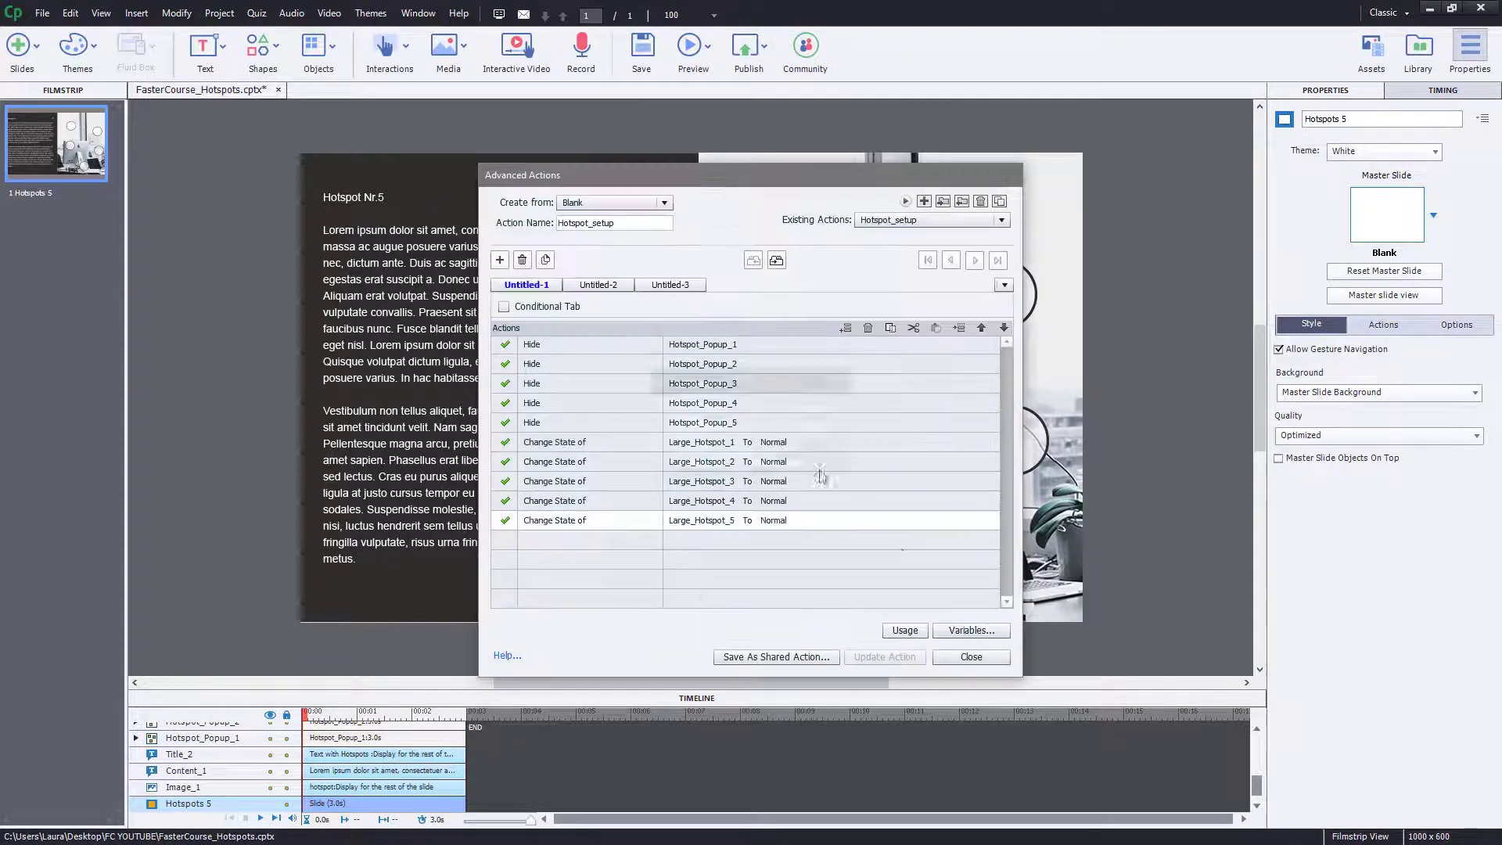
pyautogui.click(969, 657)
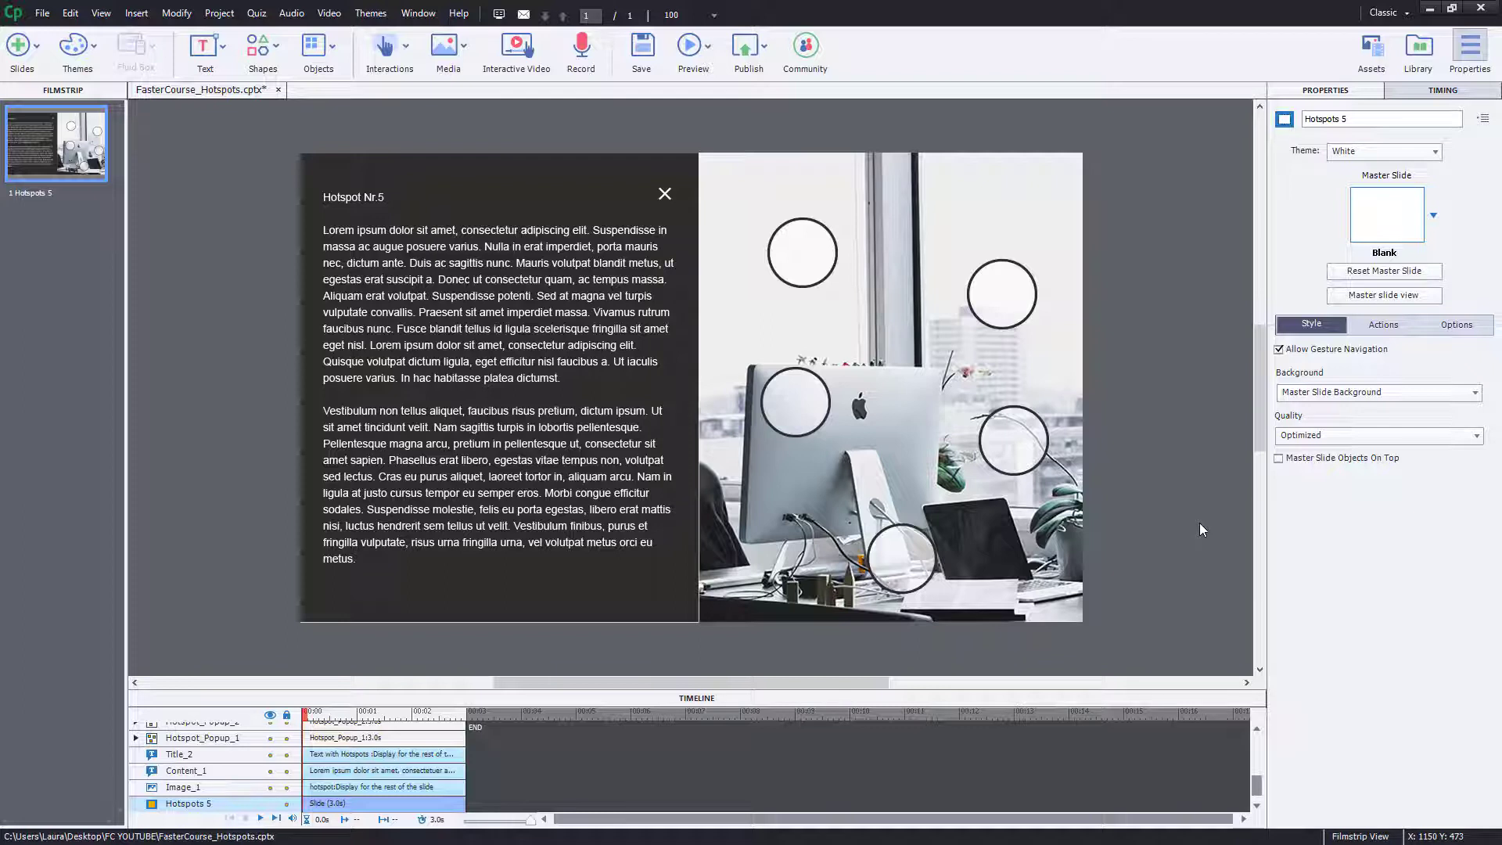
pyautogui.click(1383, 324)
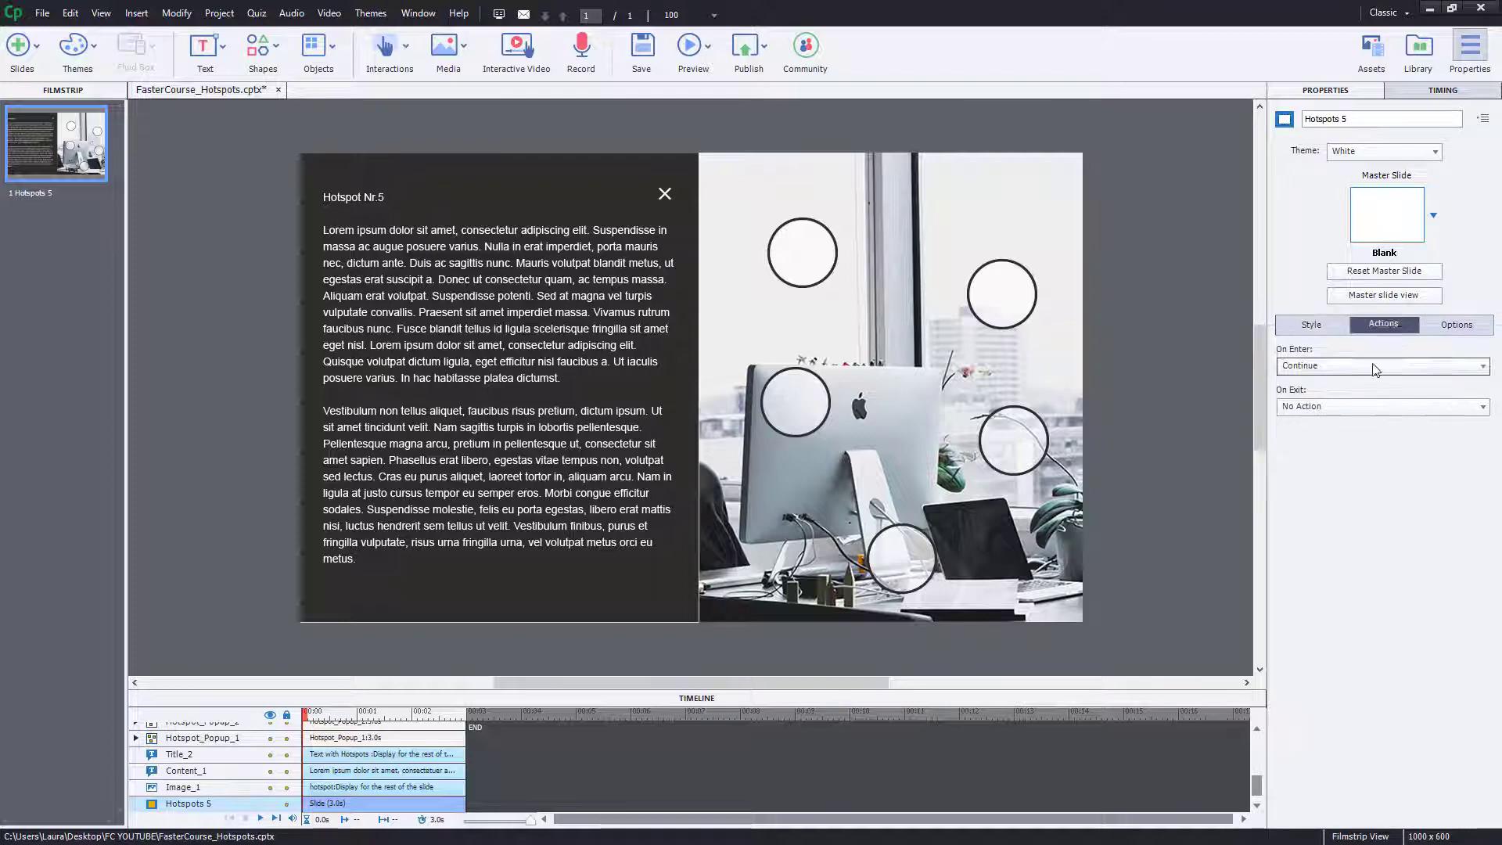
pyautogui.click(1373, 366)
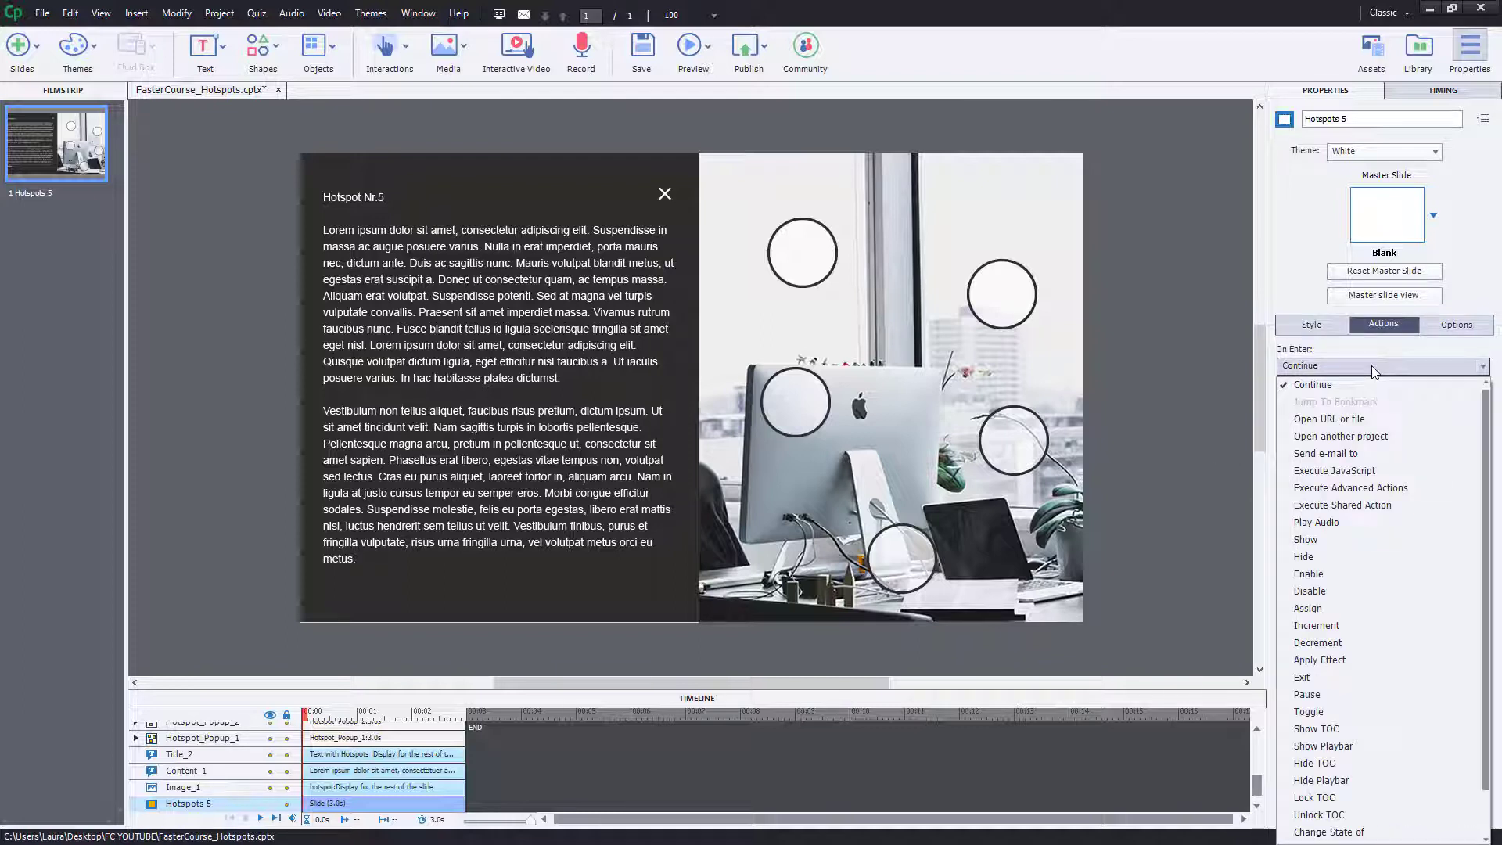
pyautogui.click(1378, 505)
pyautogui.click(1400, 394)
pyautogui.click(1412, 431)
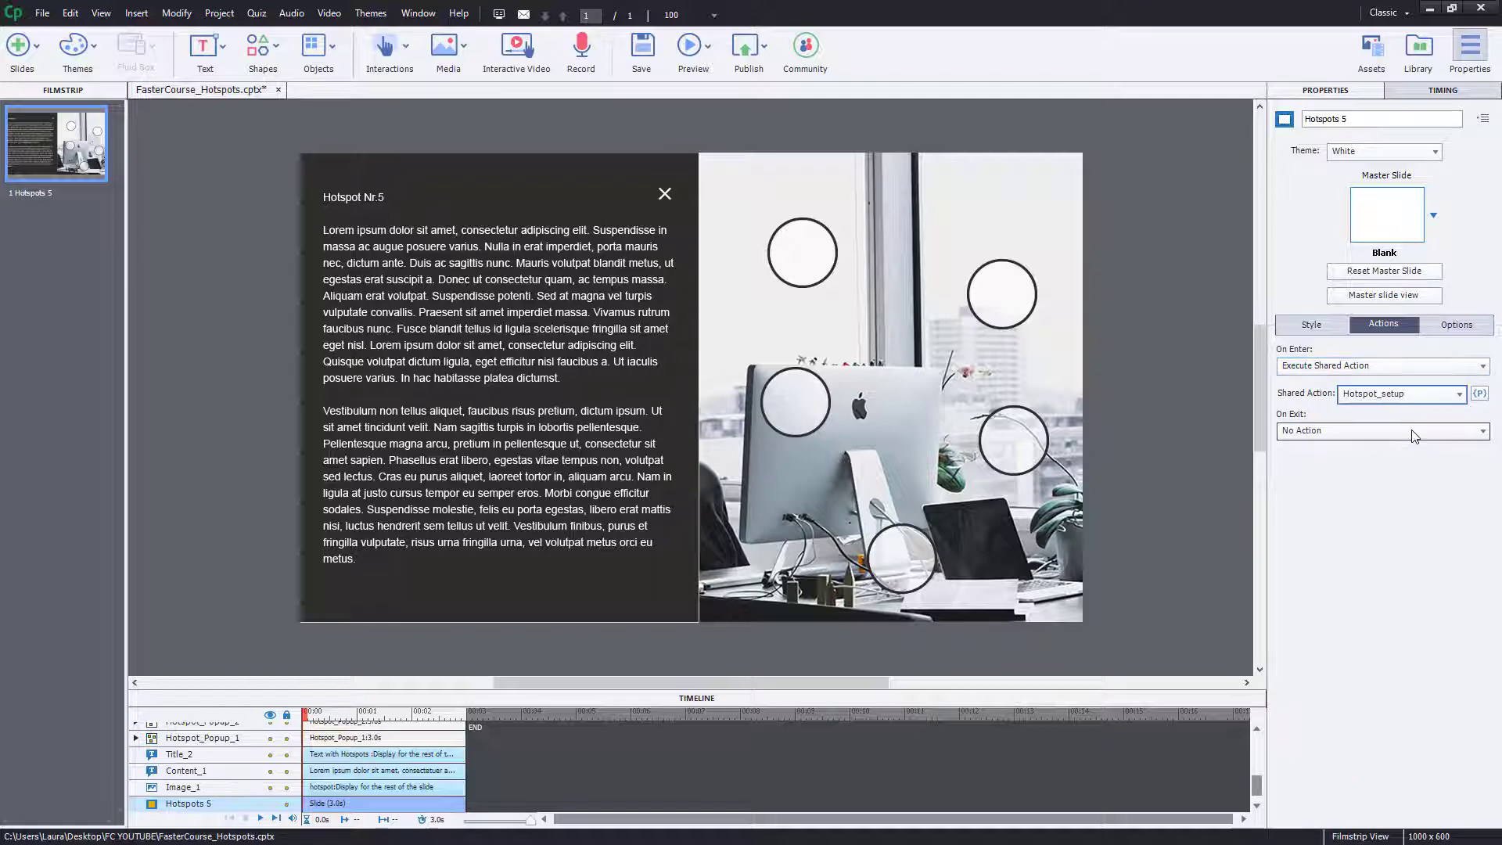
# Set the first Hide popup parameters to Hotspot_Popup_1 and Hotspot_Popup_2.
pyautogui.click(1480, 394)
pyautogui.click(889, 395)
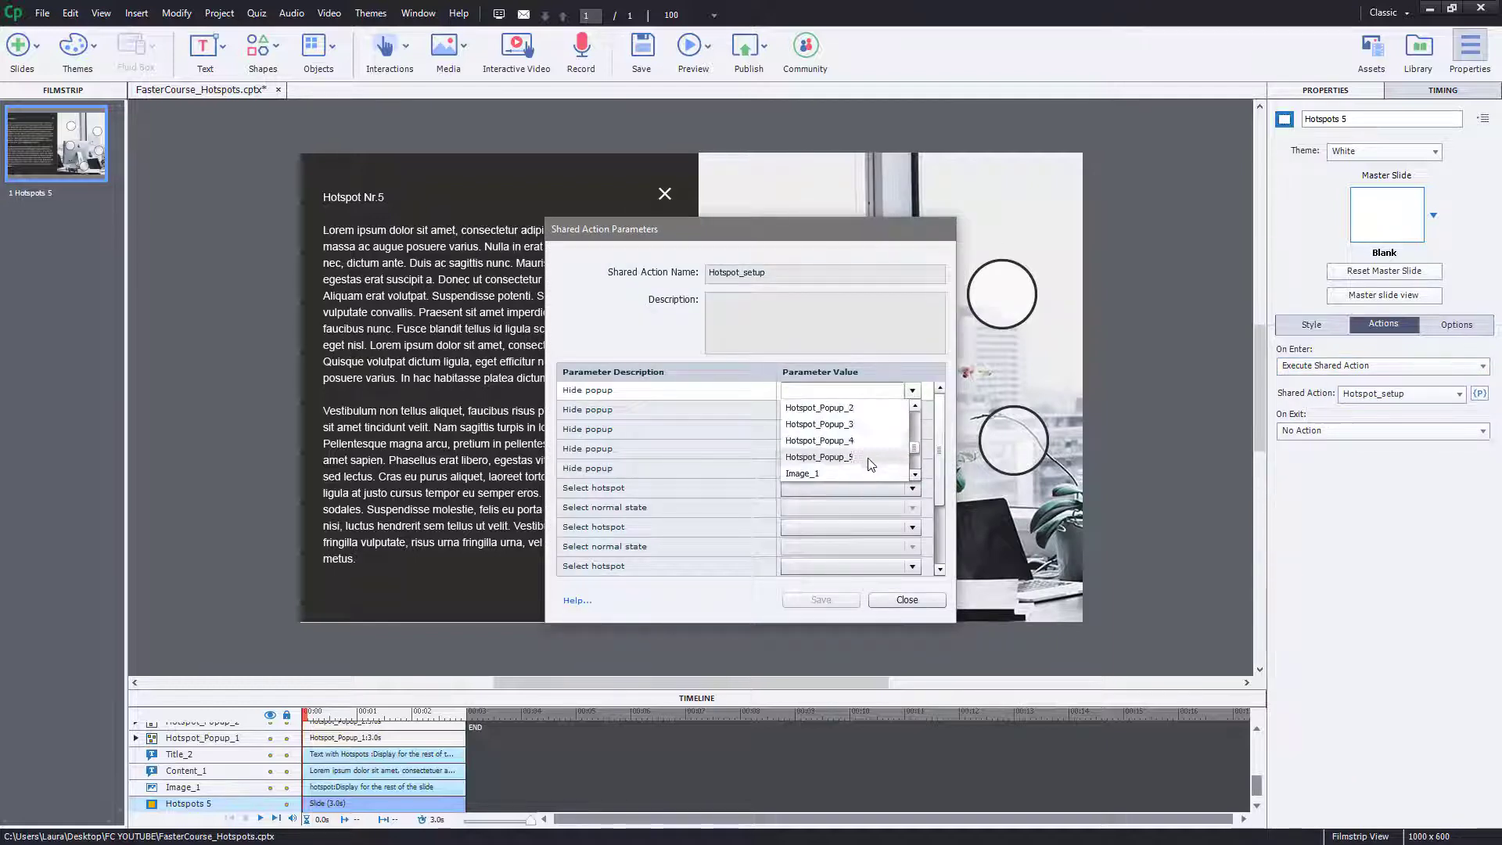
pyautogui.click(868, 421)
pyautogui.click(866, 421)
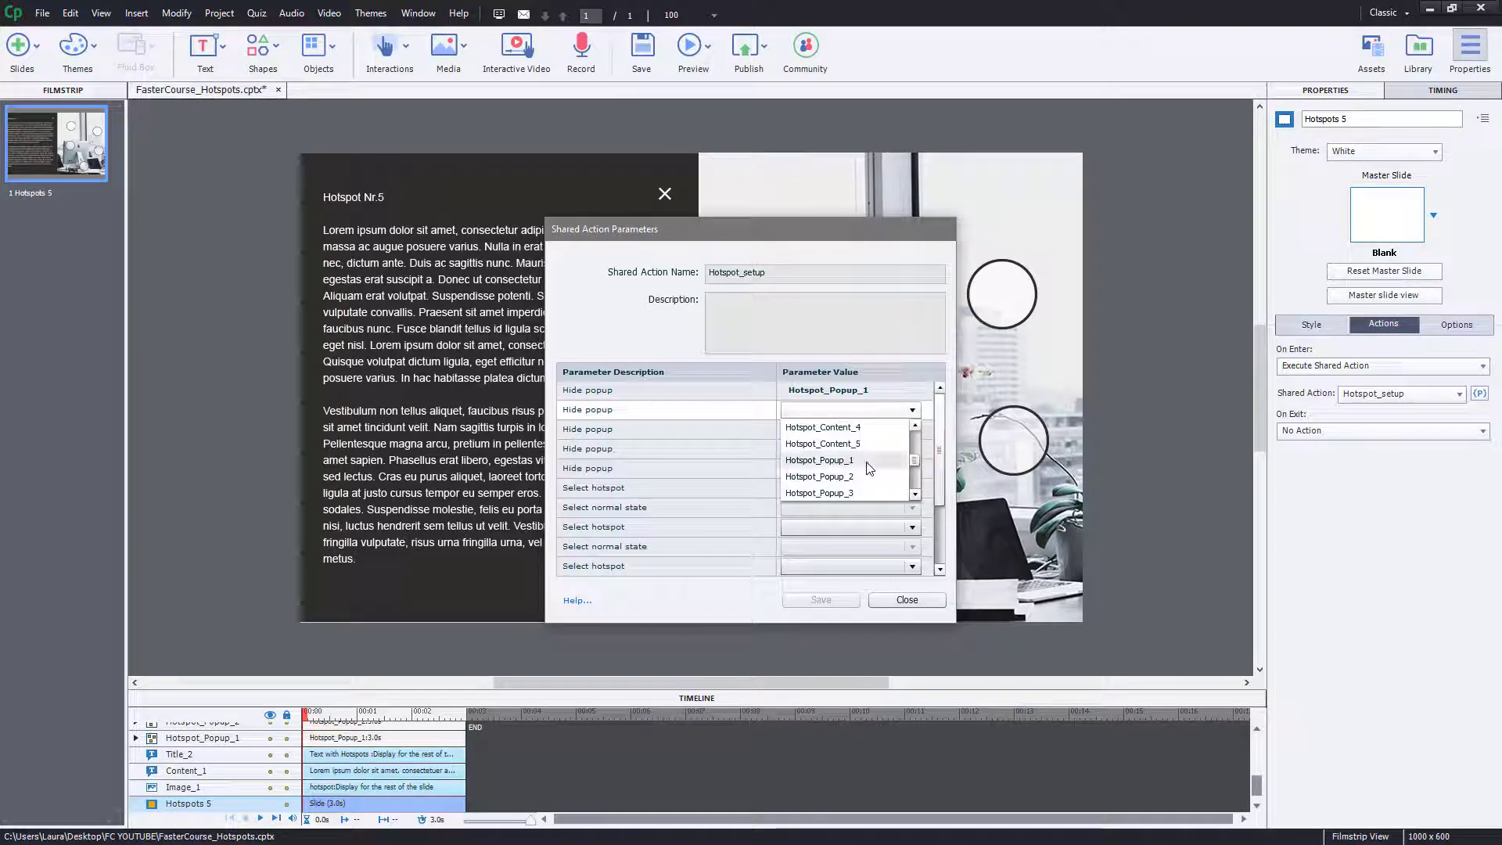
pyautogui.click(869, 434)
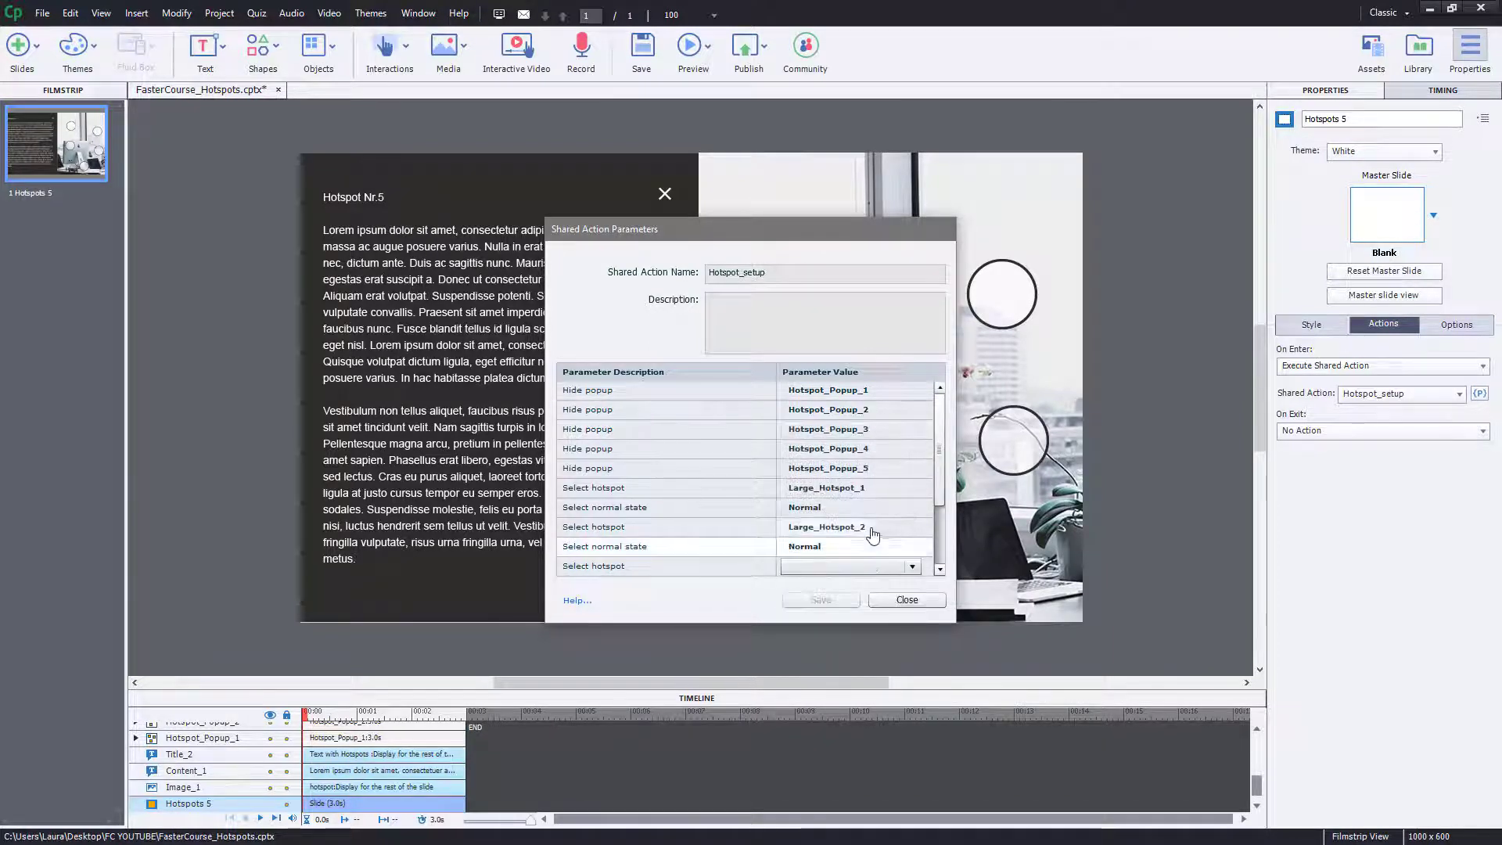
# Assign Large_Hotspot_3, 4 and 5 with Normal state, then save the parameter values.
pyautogui.scroll(-1, 867, 528)
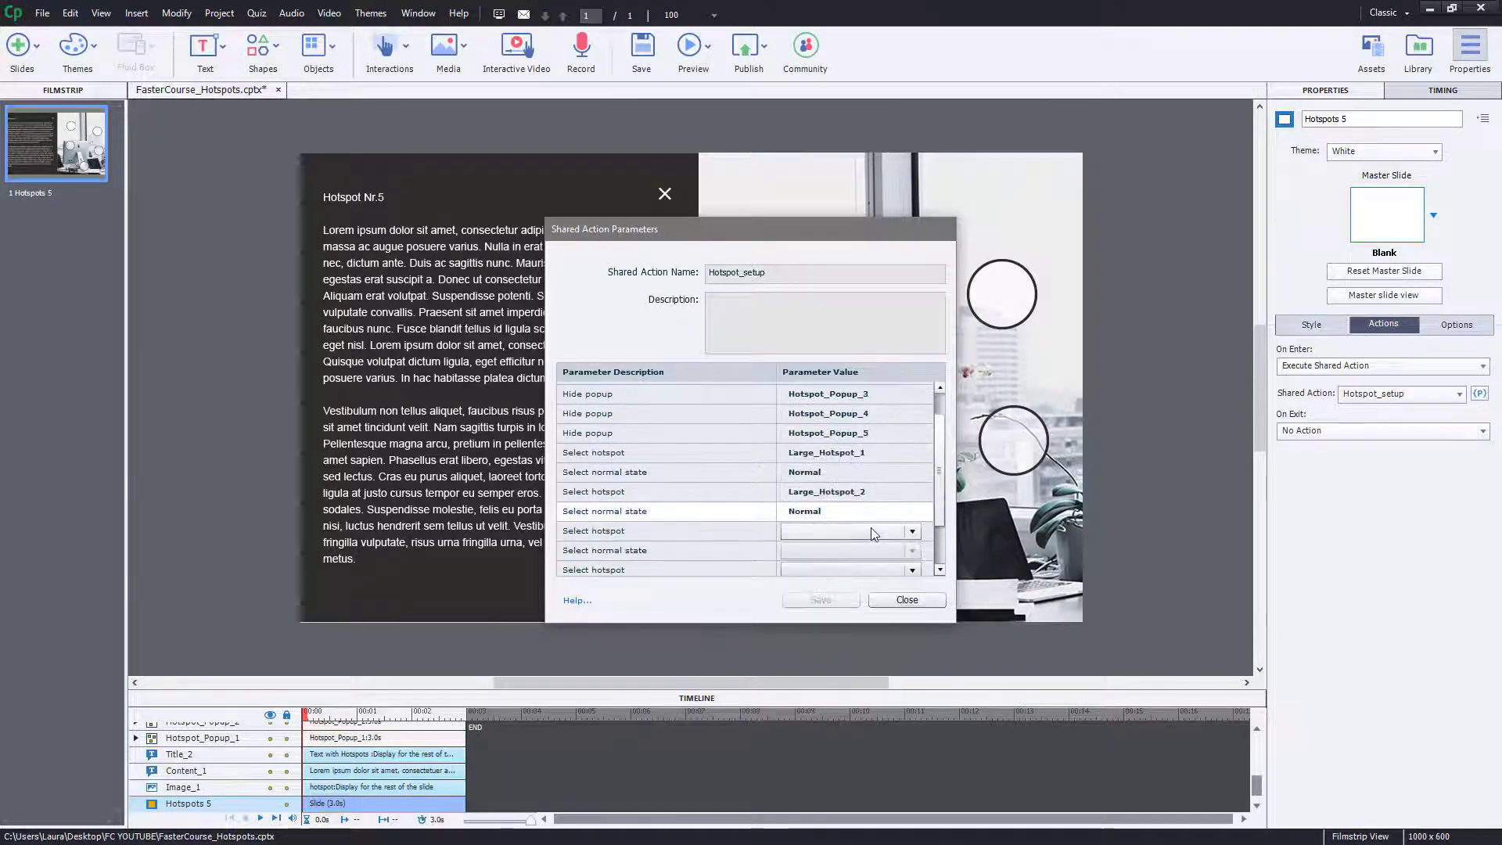
pyautogui.click(870, 529)
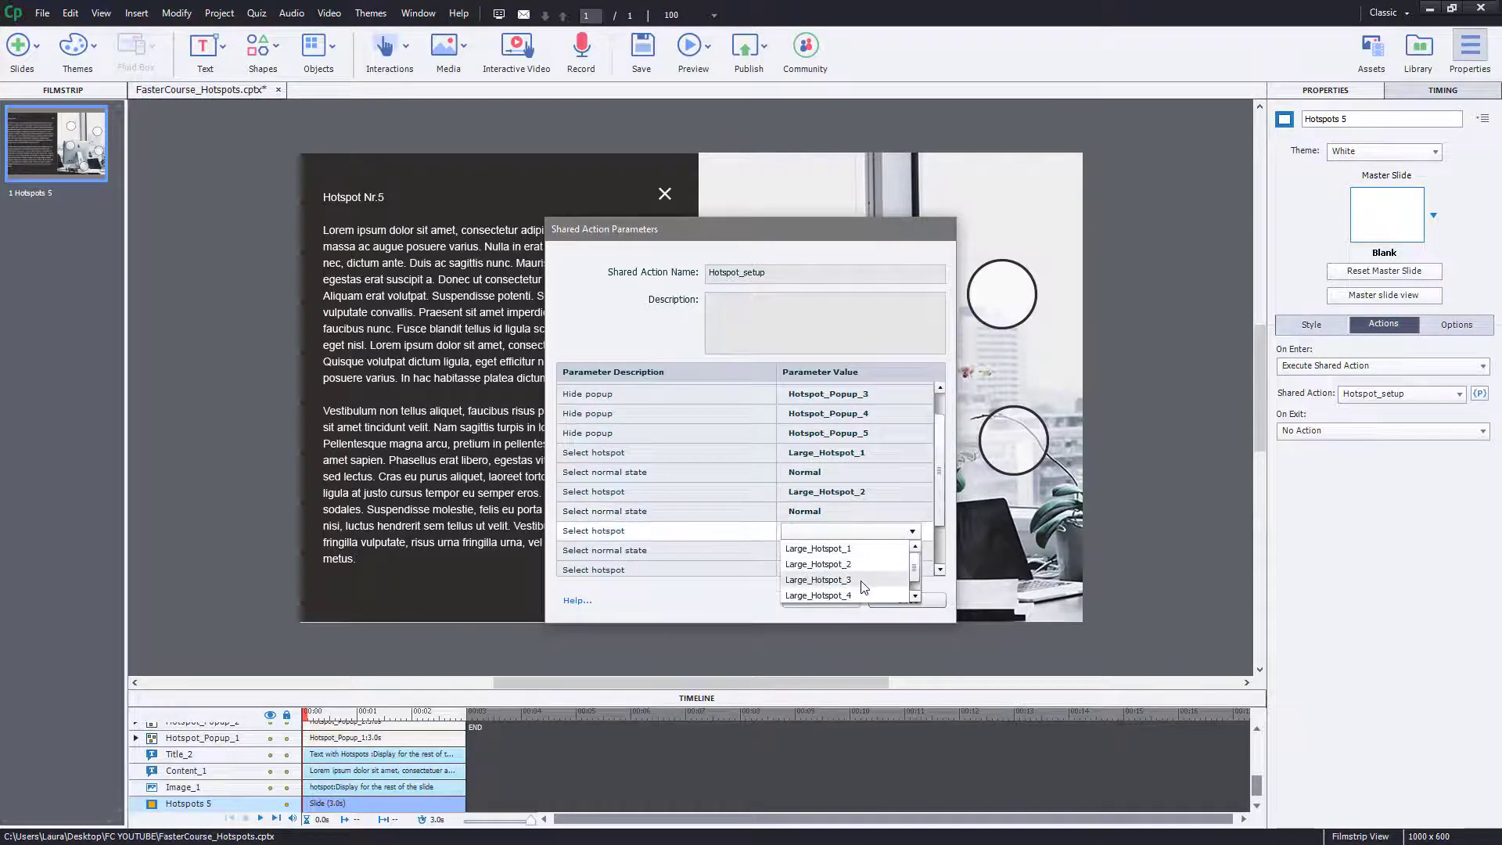
pyautogui.click(863, 579)
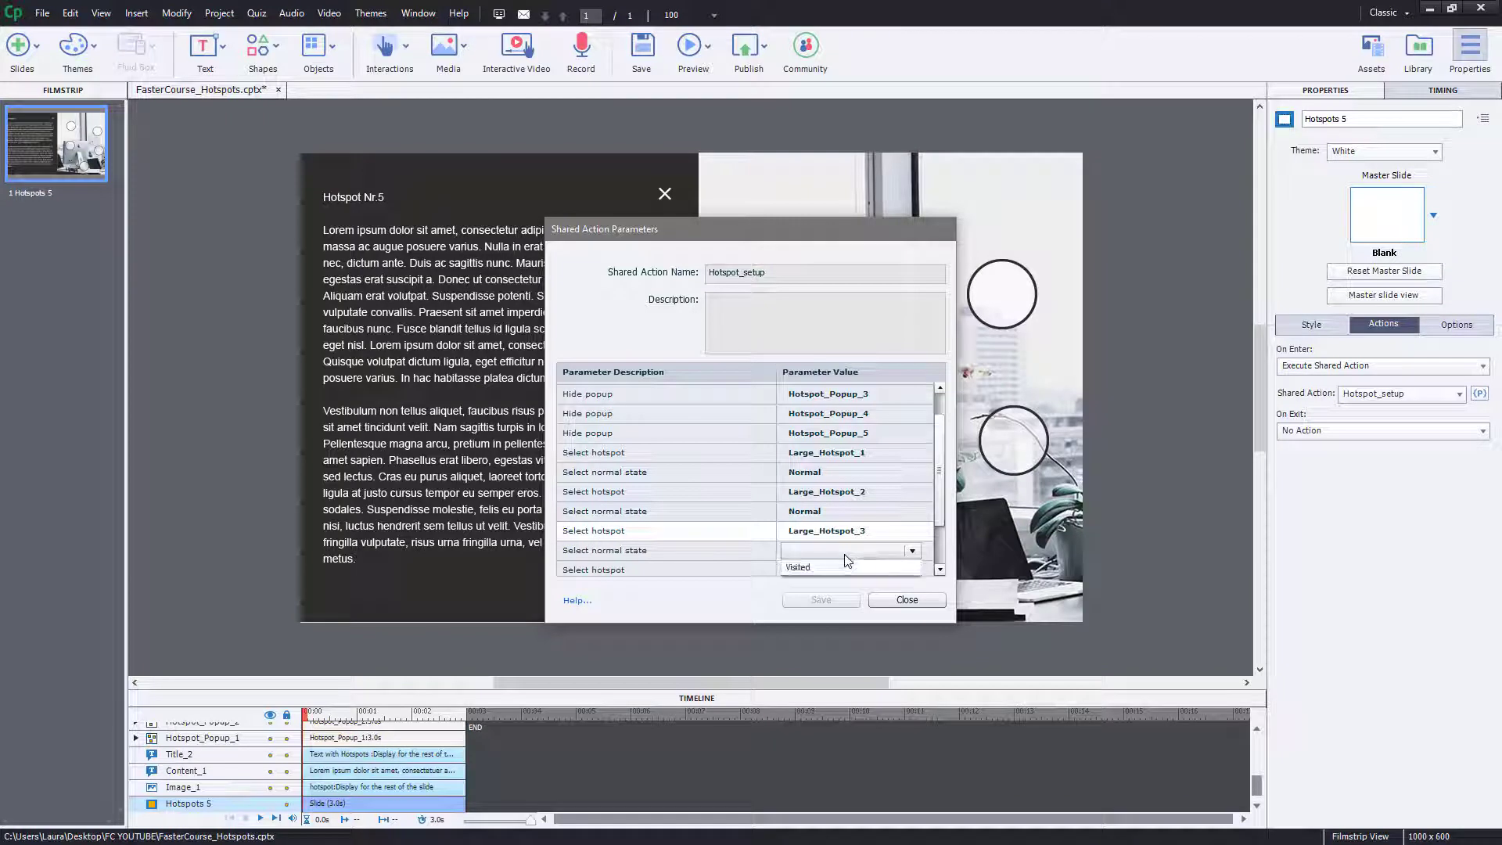
pyautogui.click(874, 550)
pyautogui.click(860, 558)
pyautogui.click(868, 534)
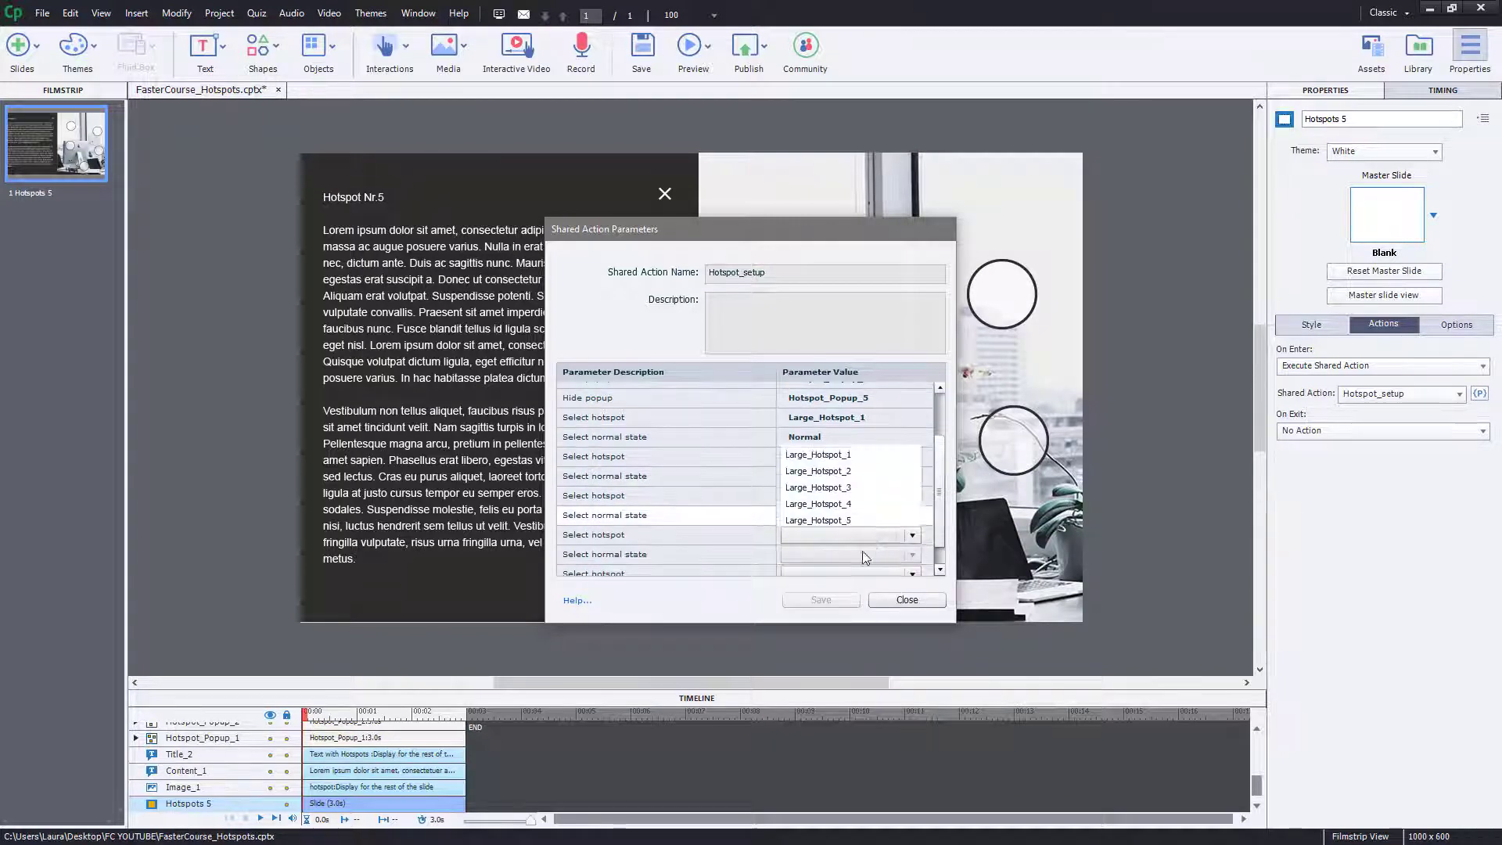
pyautogui.click(849, 538)
pyautogui.click(843, 555)
pyautogui.click(843, 556)
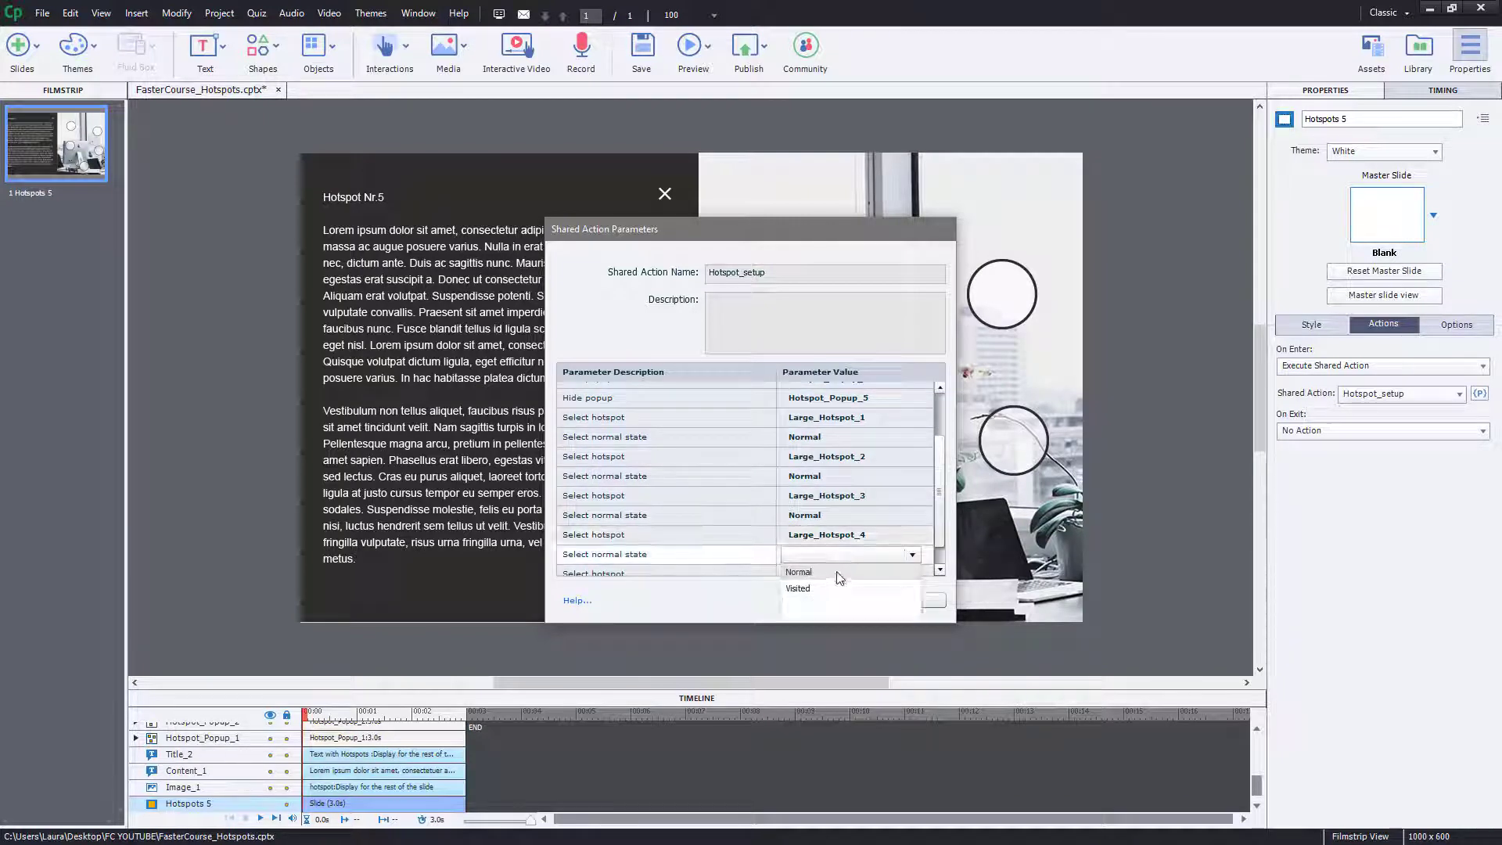
pyautogui.click(845, 584)
pyautogui.click(857, 553)
pyautogui.click(854, 563)
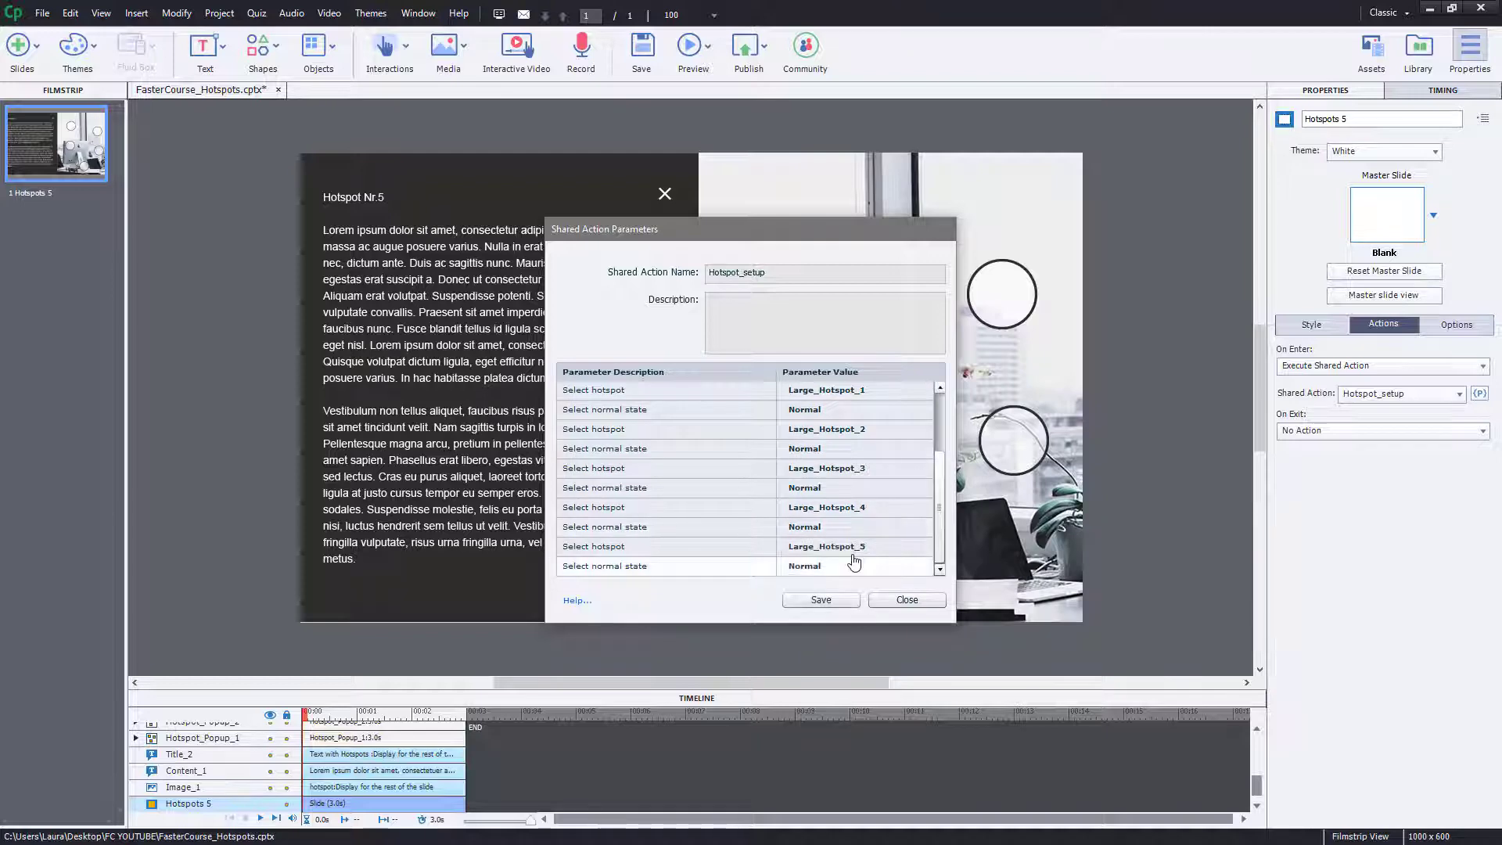
pyautogui.click(828, 598)
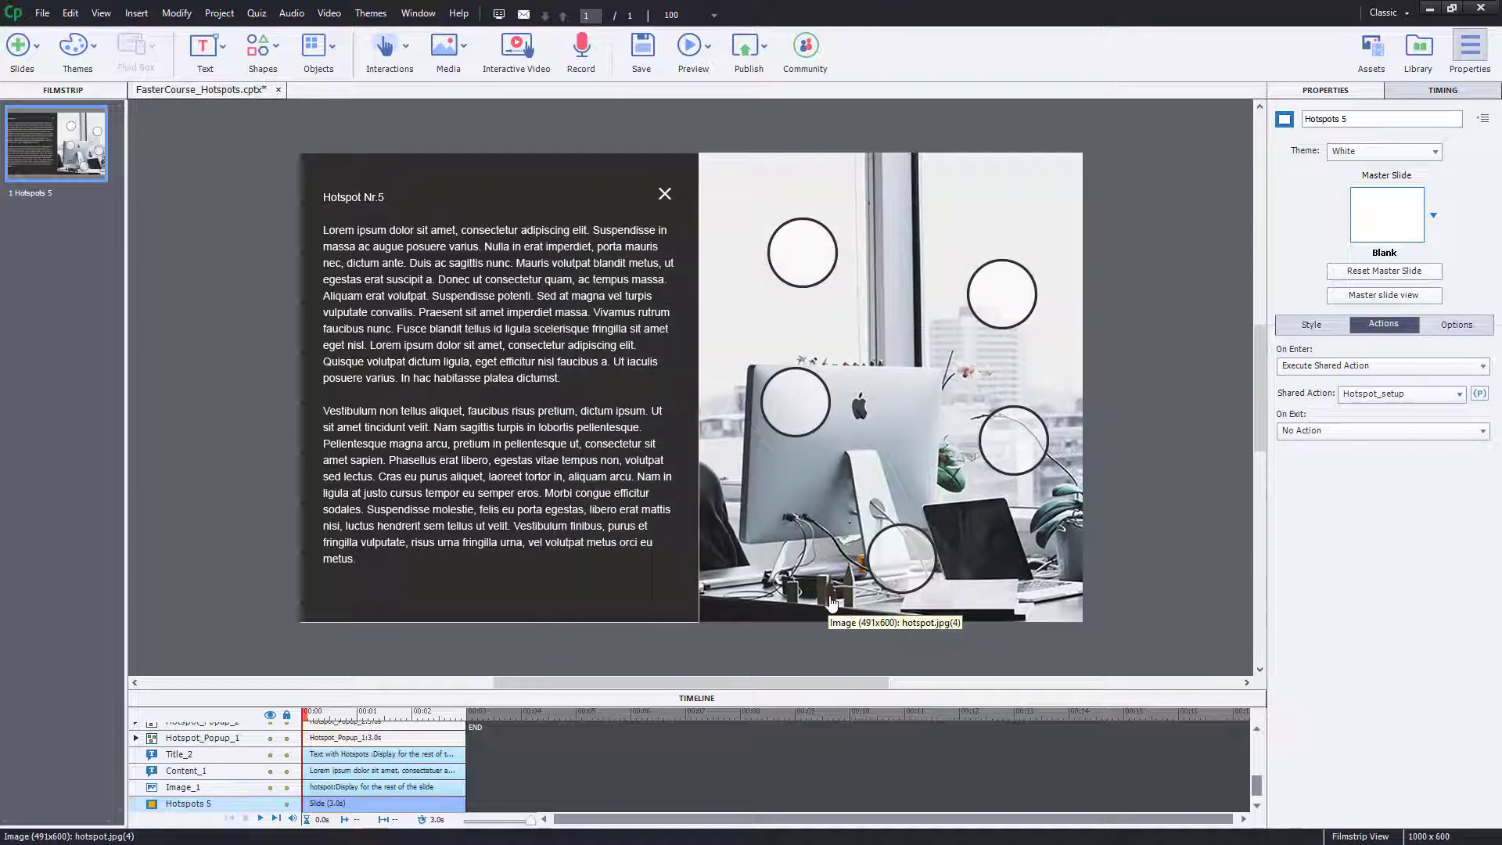
# Preview the slide as HTML5 in the browser and open the popups for hotspots 1–3.
pyautogui.click(702, 58)
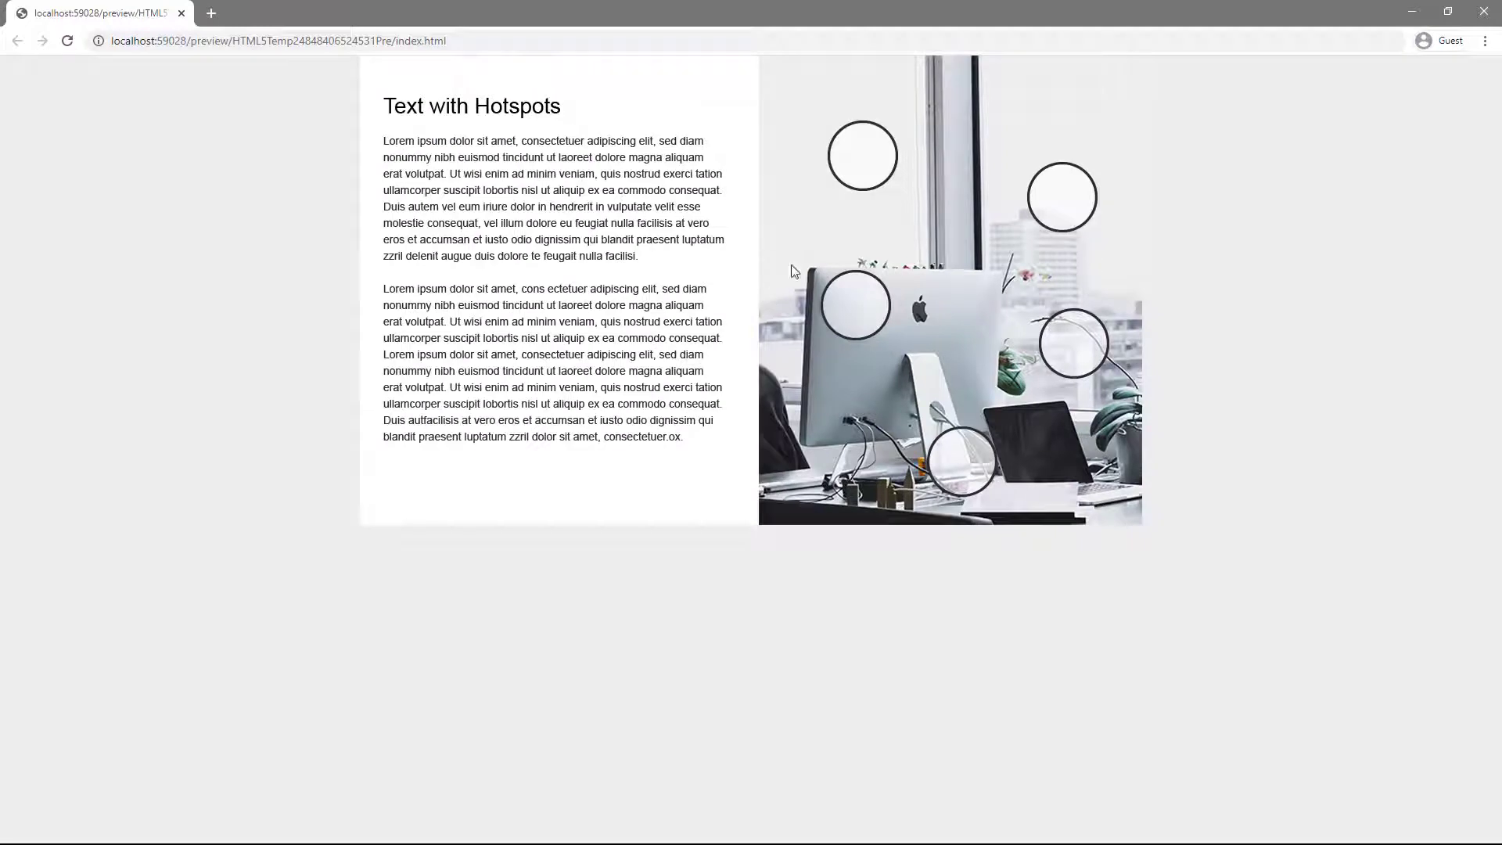
pyautogui.click(871, 184)
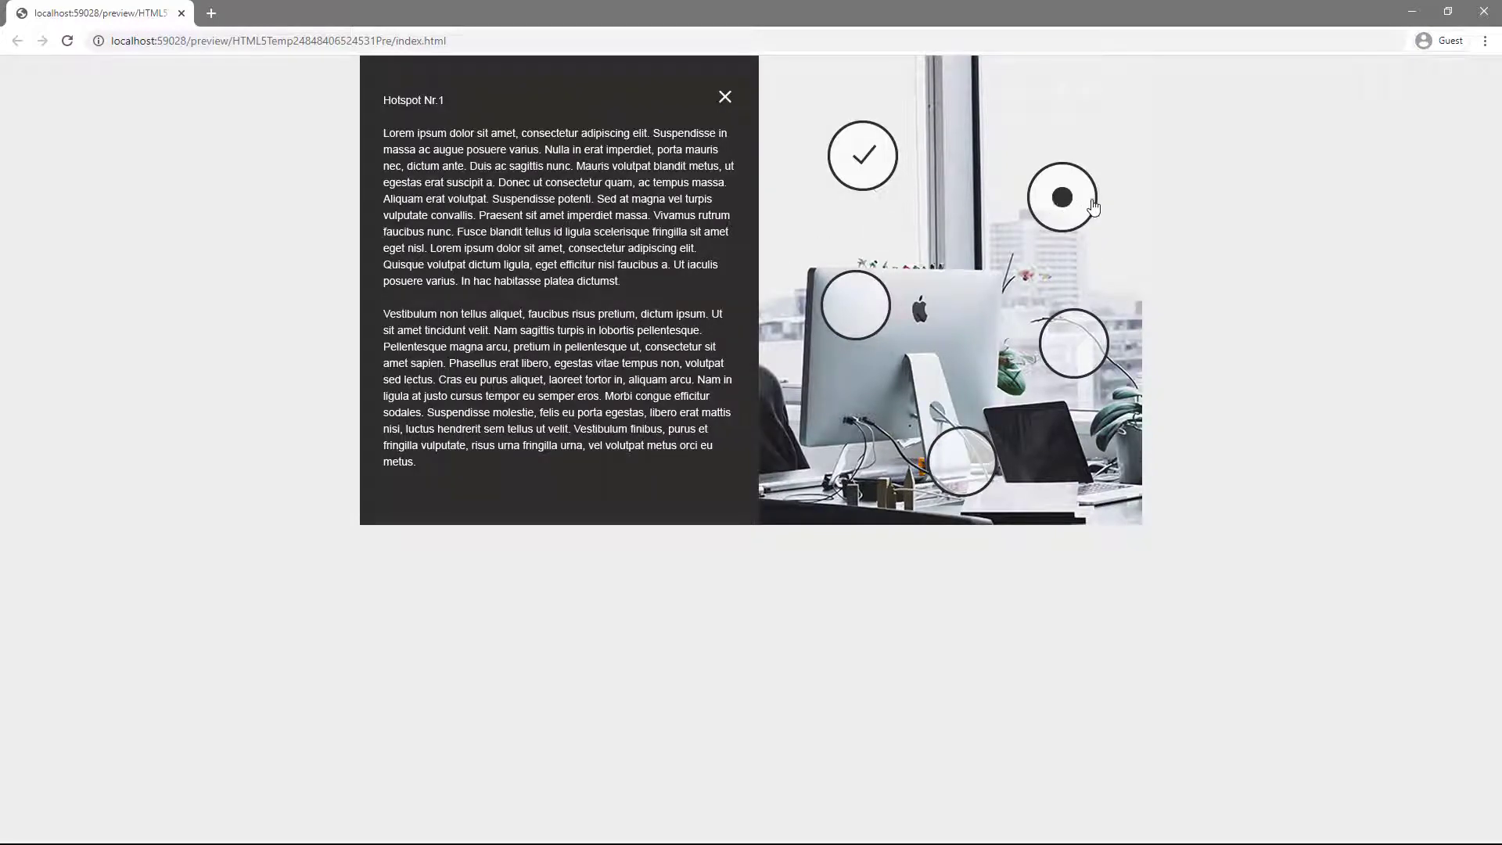
pyautogui.click(1091, 205)
pyautogui.click(869, 315)
pyautogui.click(725, 97)
# Visit hotspots 4 and 5, then reopen and close hotspots 4 and 3.
pyautogui.click(1082, 360)
pyautogui.click(968, 460)
pyautogui.click(725, 97)
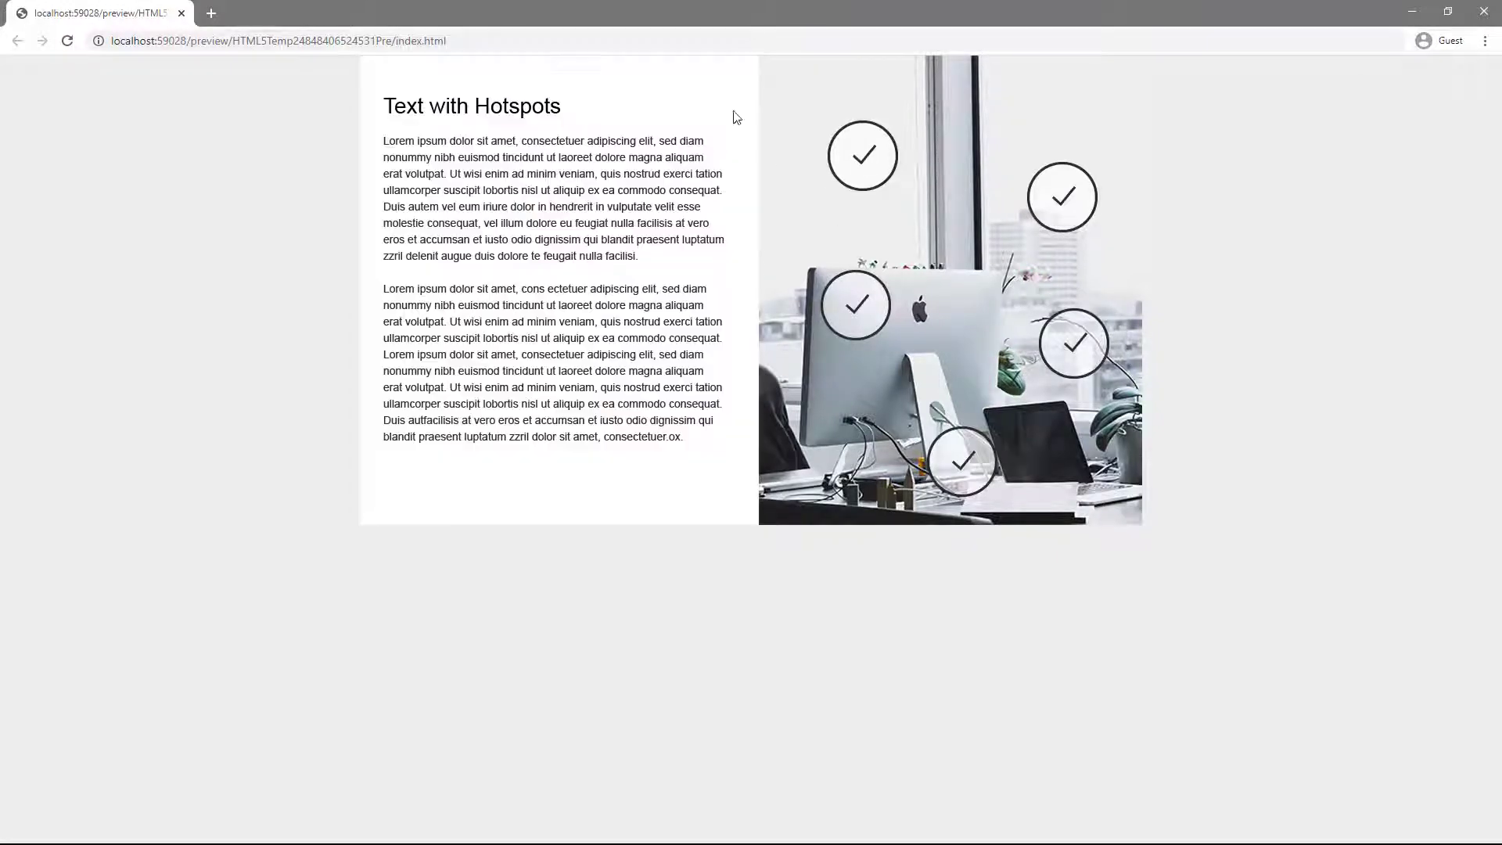
pyautogui.click(1073, 343)
pyautogui.click(726, 98)
pyautogui.click(842, 299)
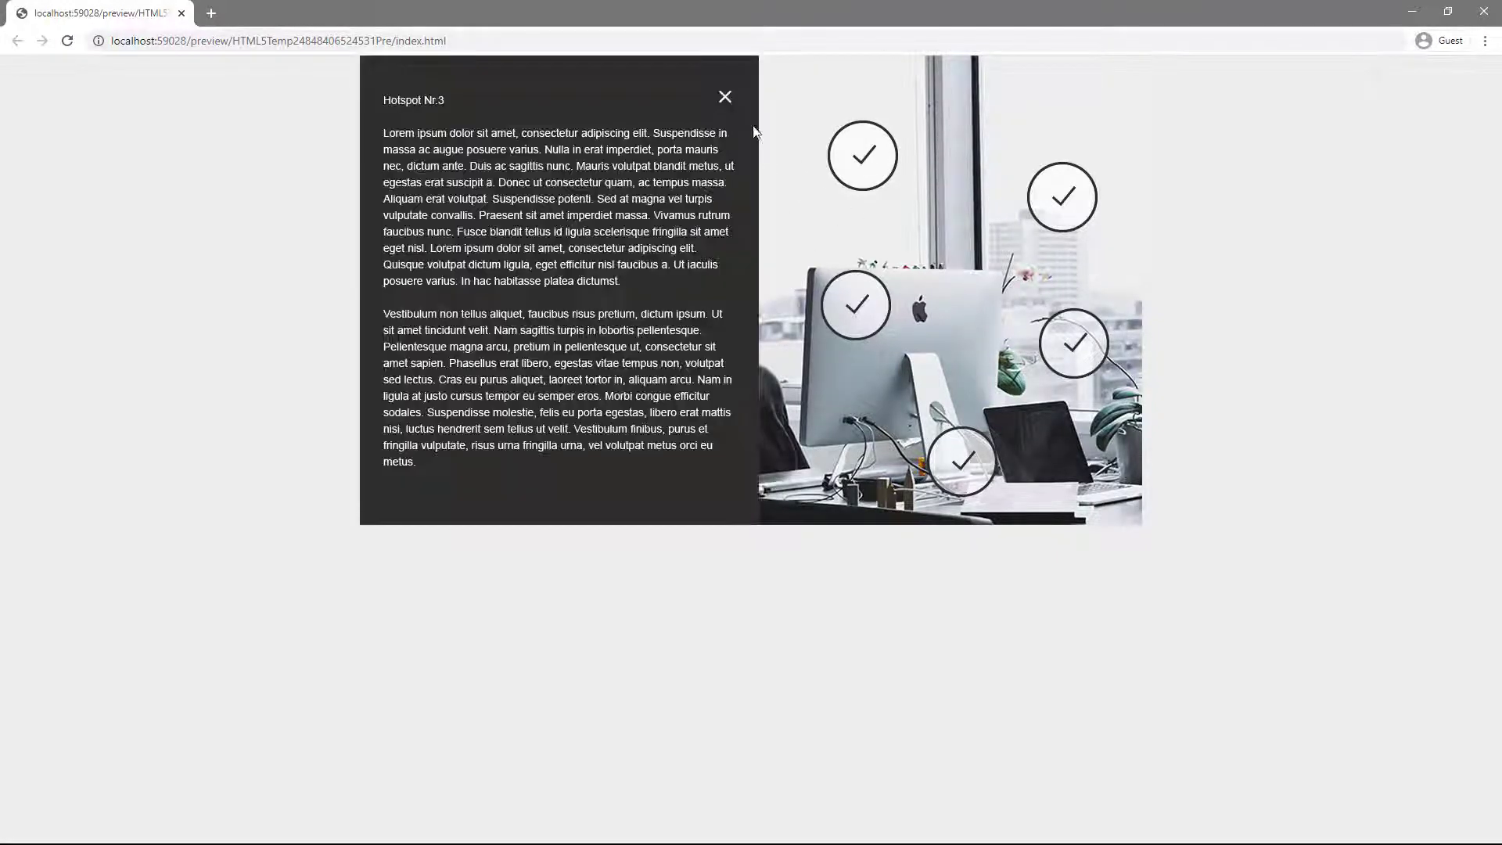
pyautogui.click(725, 98)
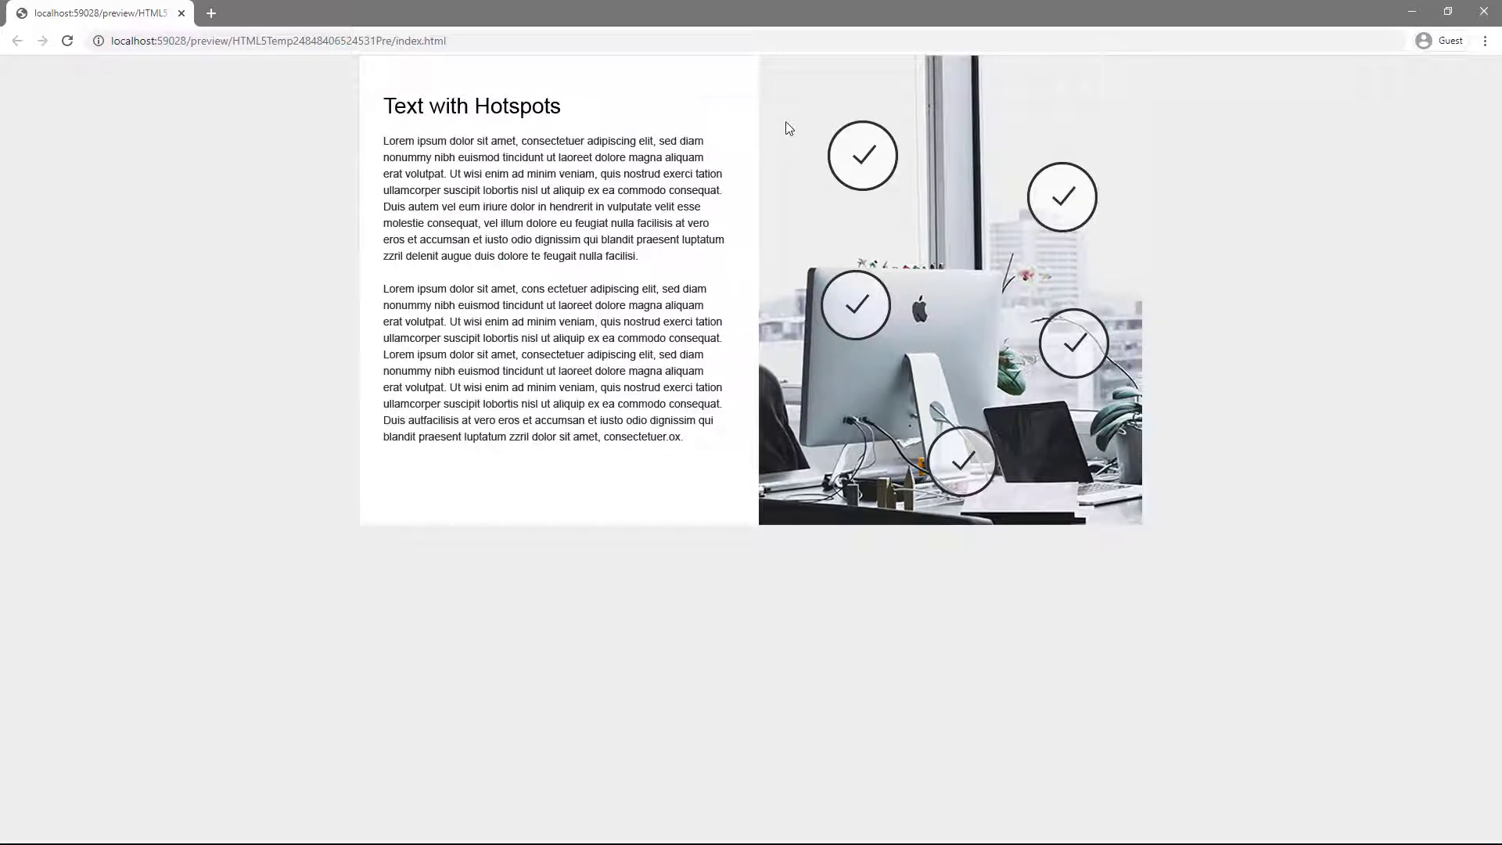